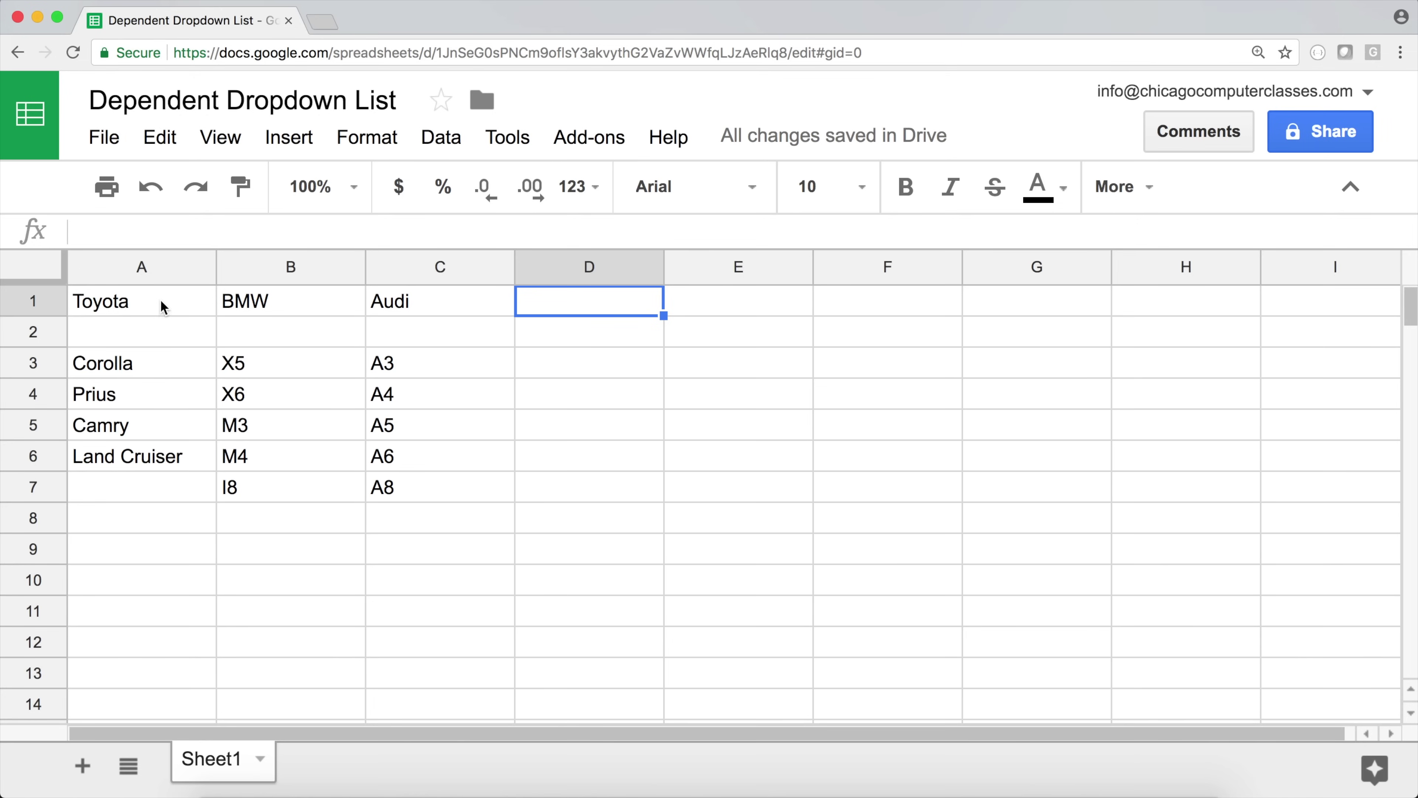
- Select the makes and models table and rename its sheet tab, first as 'lista'
drag(164, 307, 481, 501)
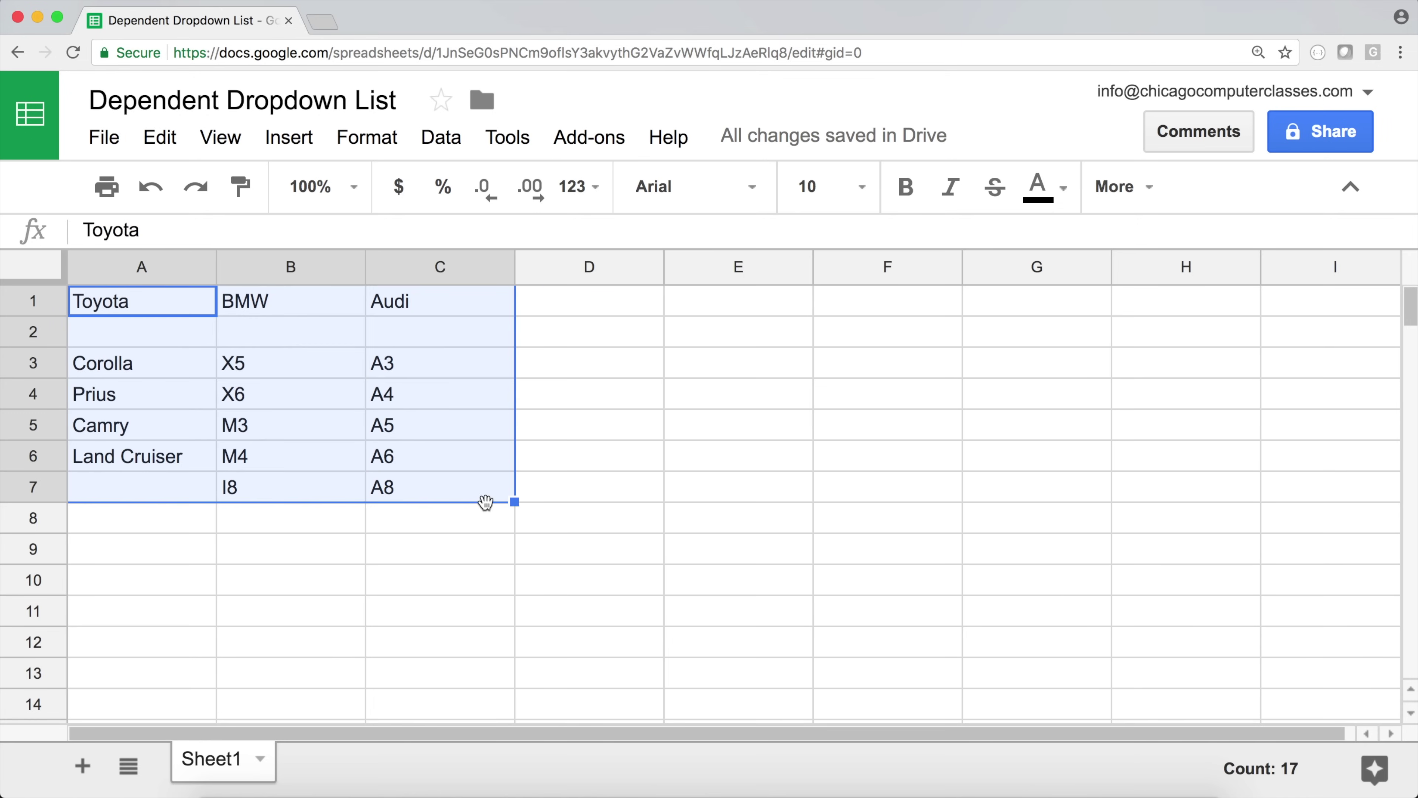
double_click(202, 770)
text(listat)
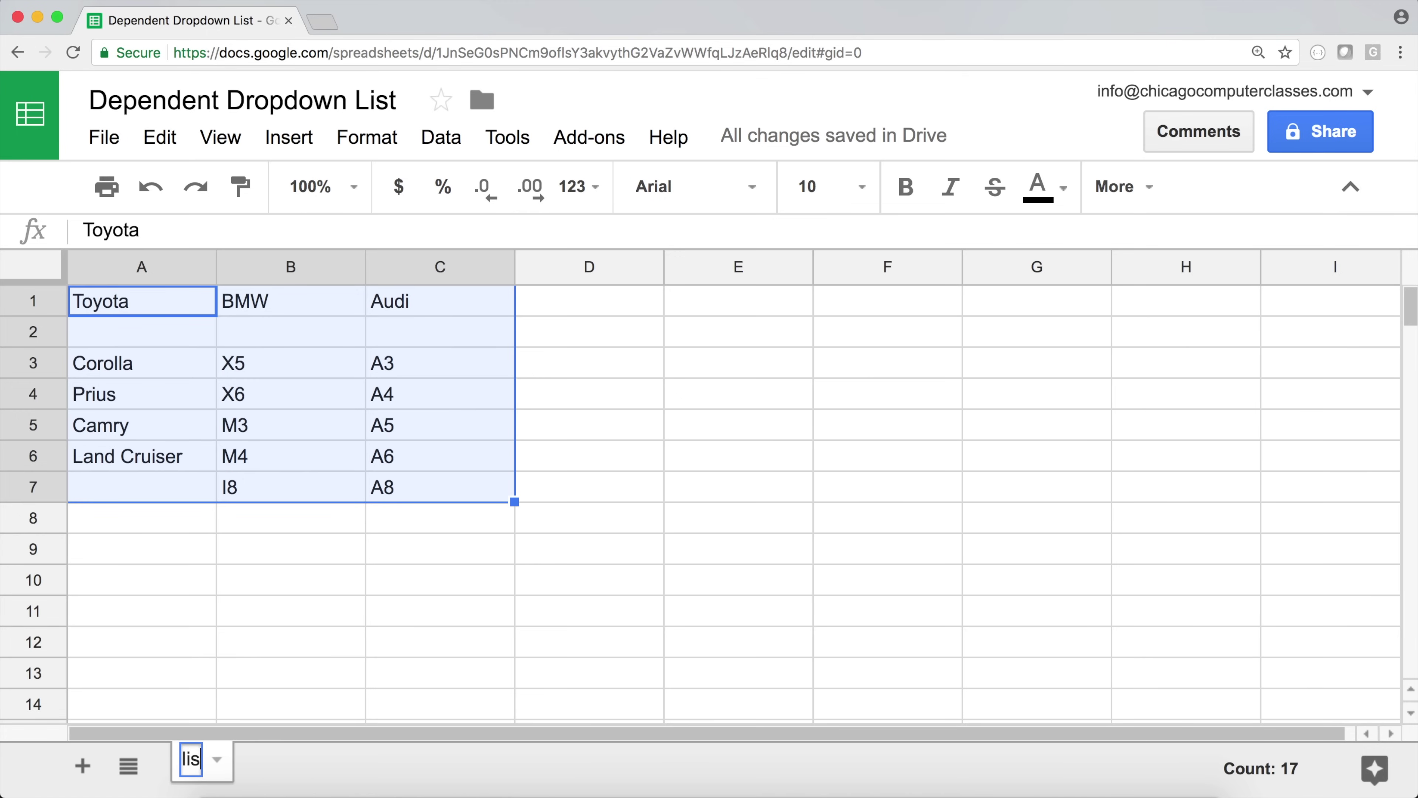
key(BackSpace)
key(BackSpace)
text(a)
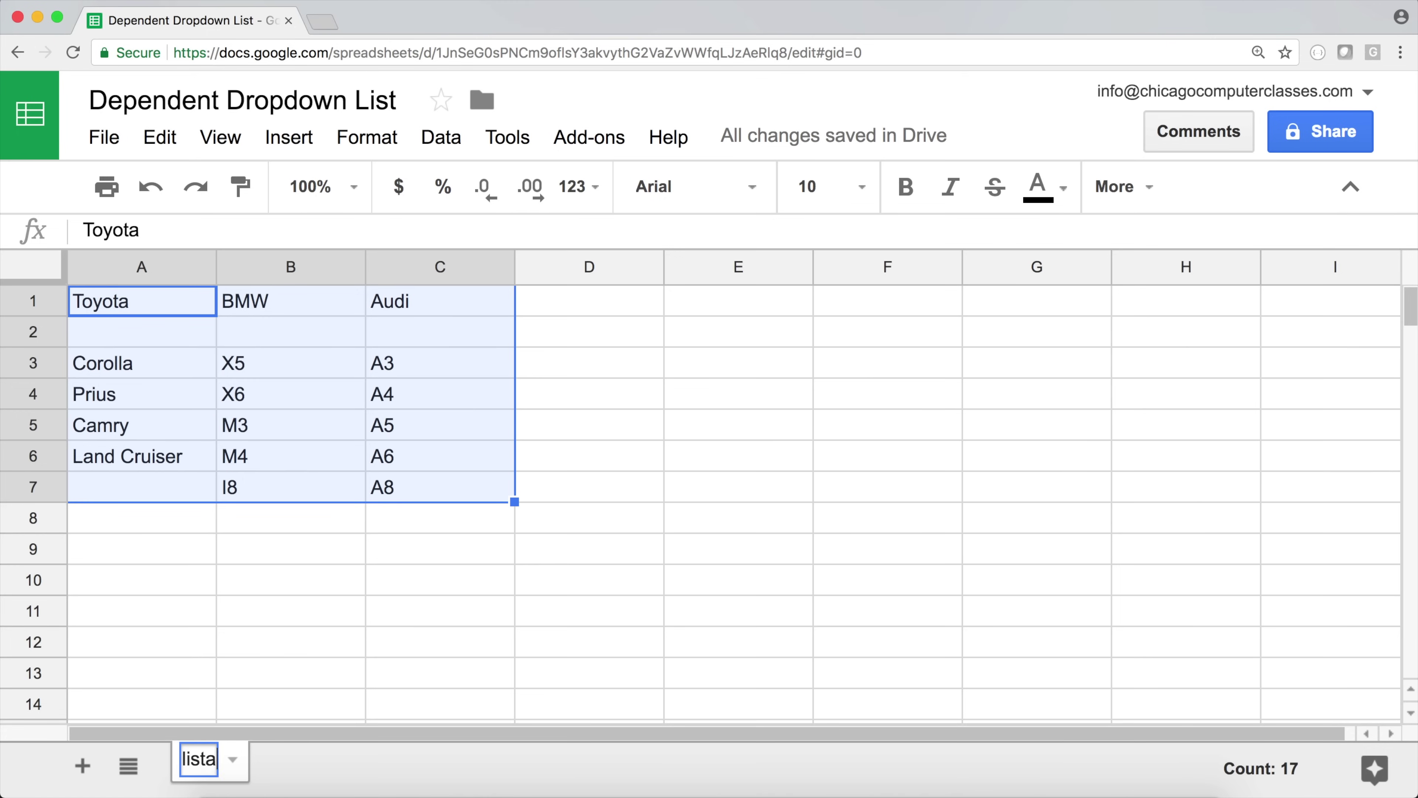
key(Return)
- Correct the sheet name to 'lists' and add a new blank sheet
click(233, 758)
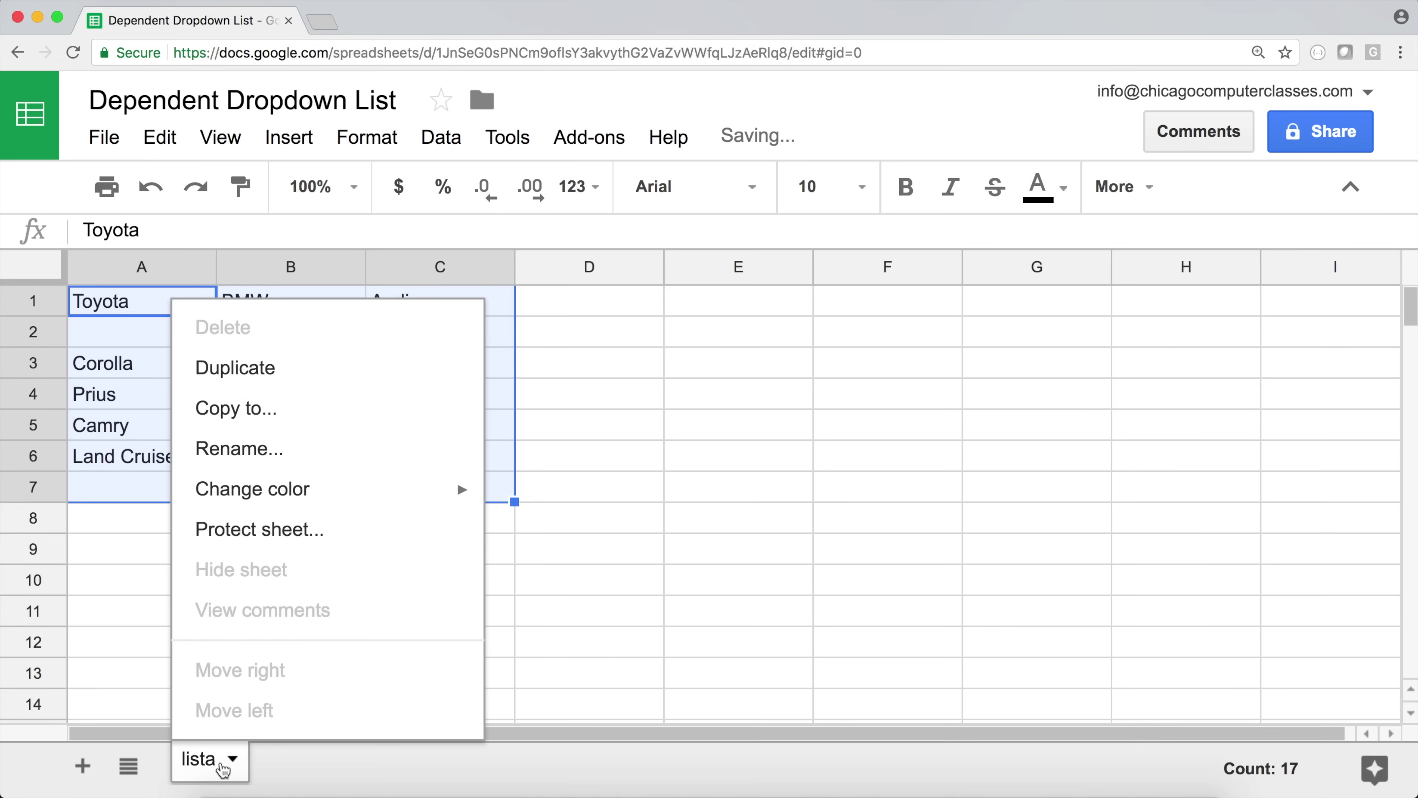
double_click(207, 763)
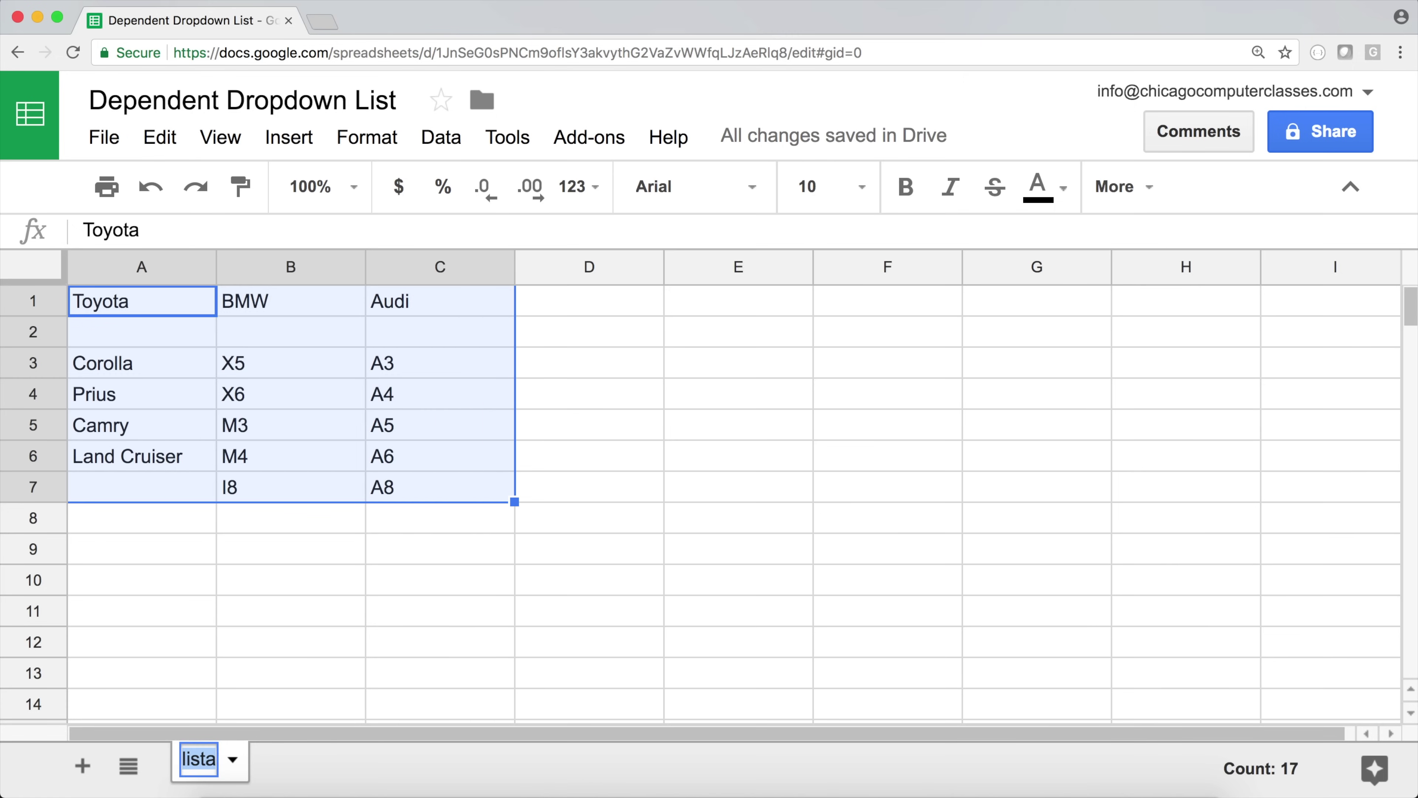
text(lists)
key(Return)
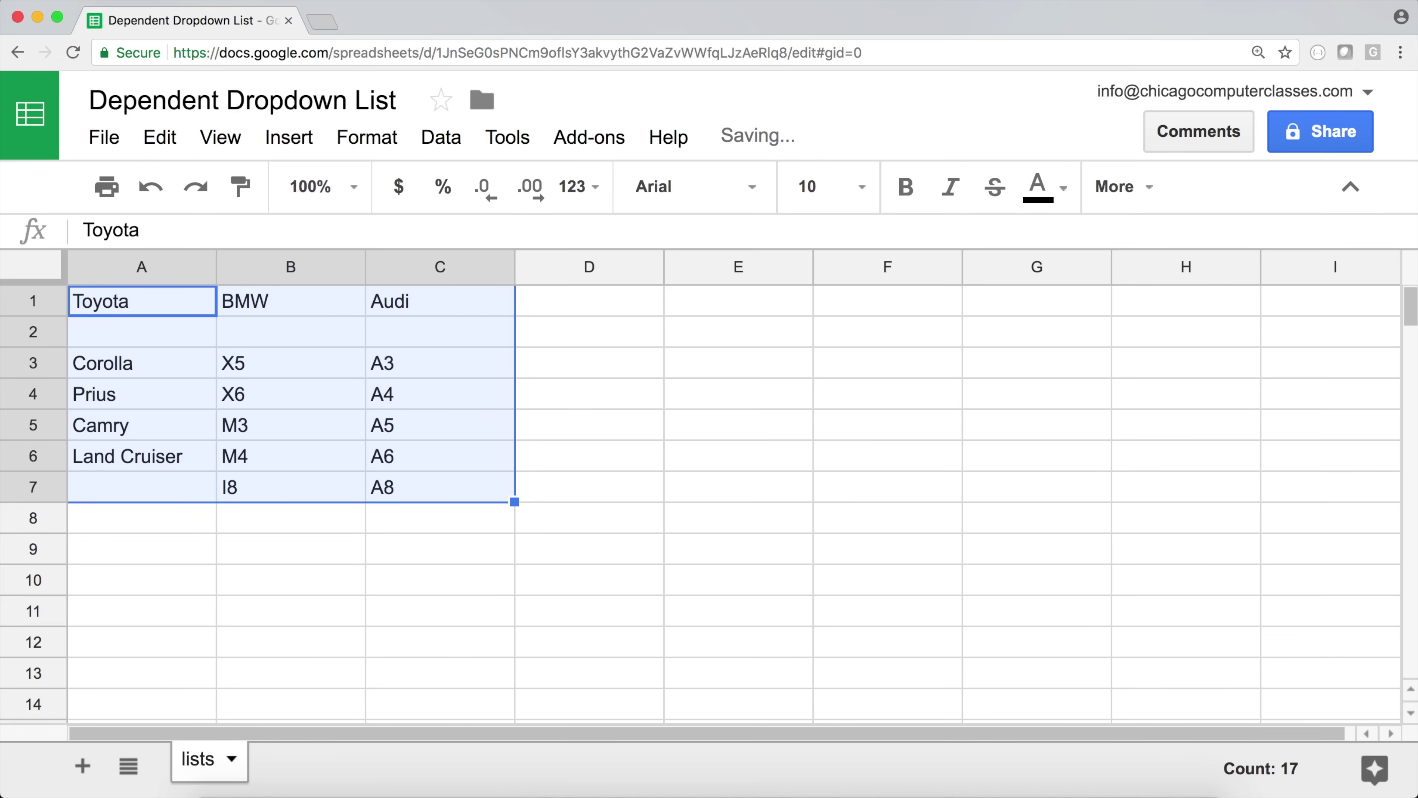
click(141, 312)
- Move the new sheet in front of lists and name it 'Main'
click(83, 765)
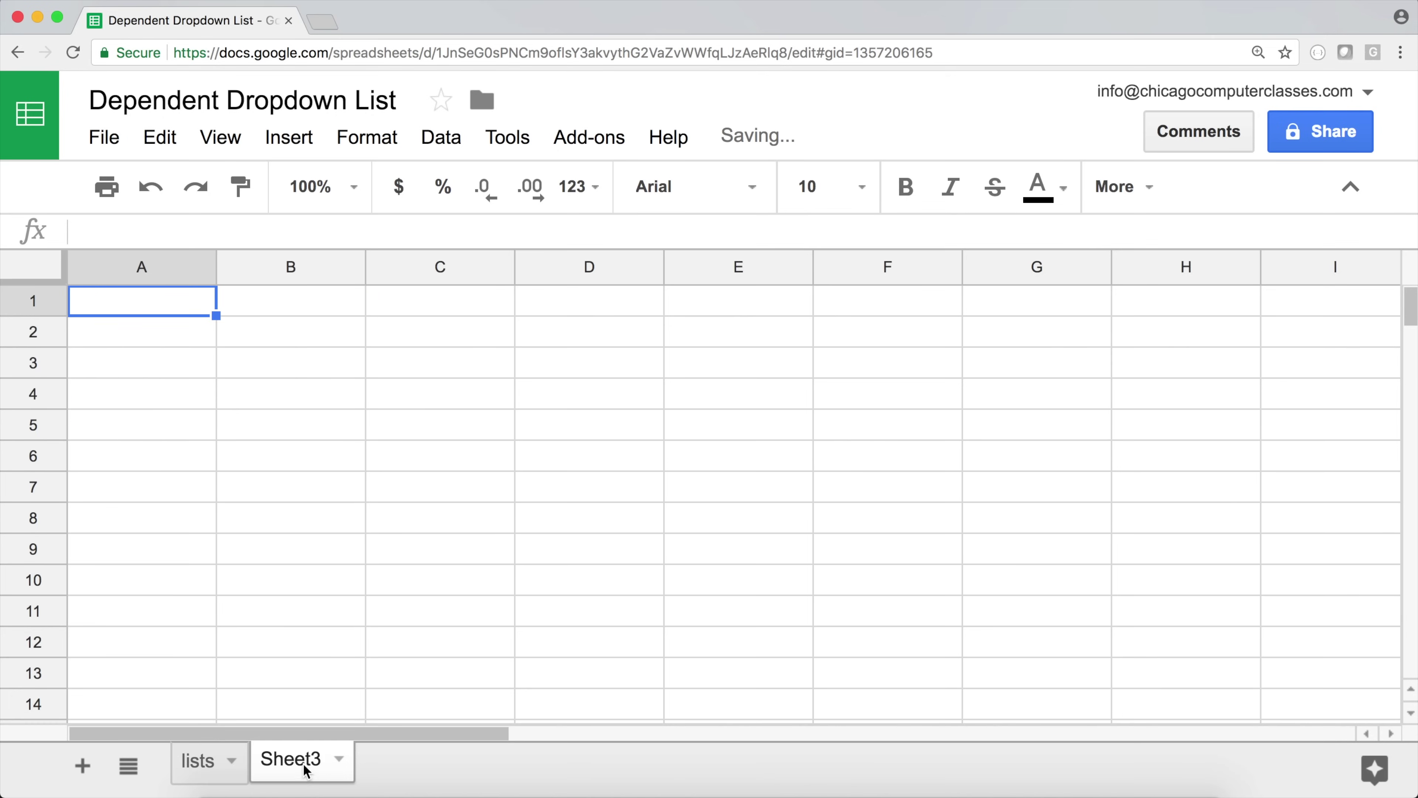
drag(311, 767, 206, 778)
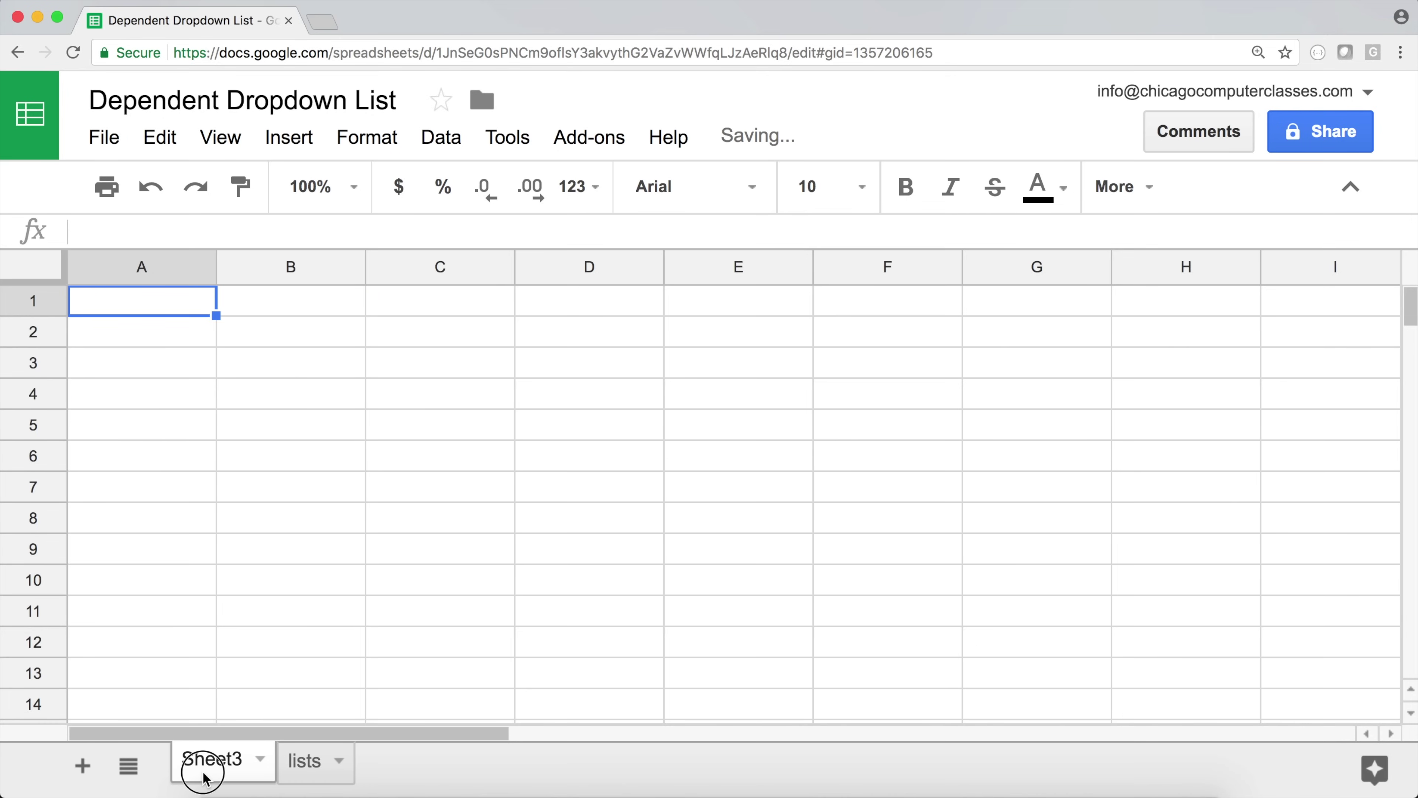
double_click(205, 778)
text(Main)
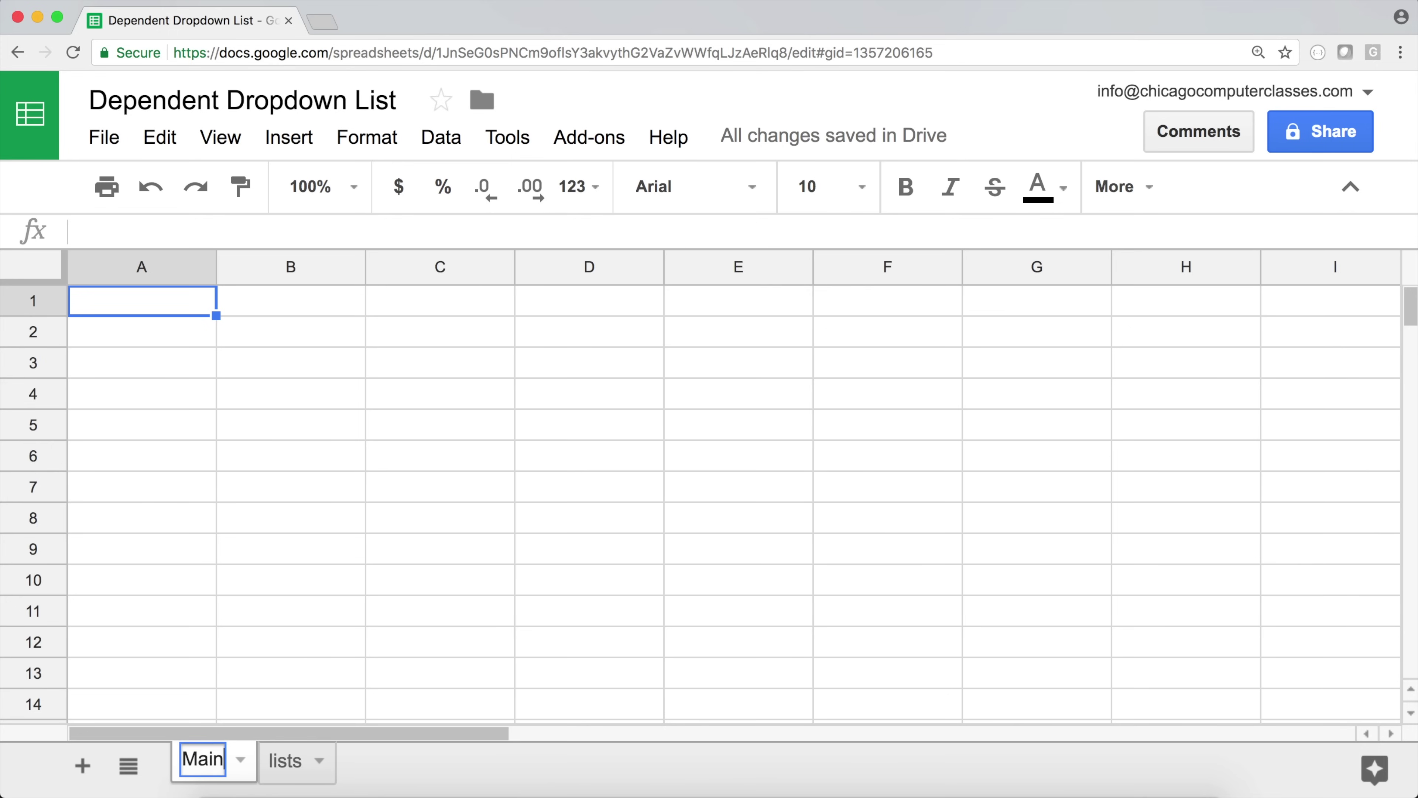
key(Return)
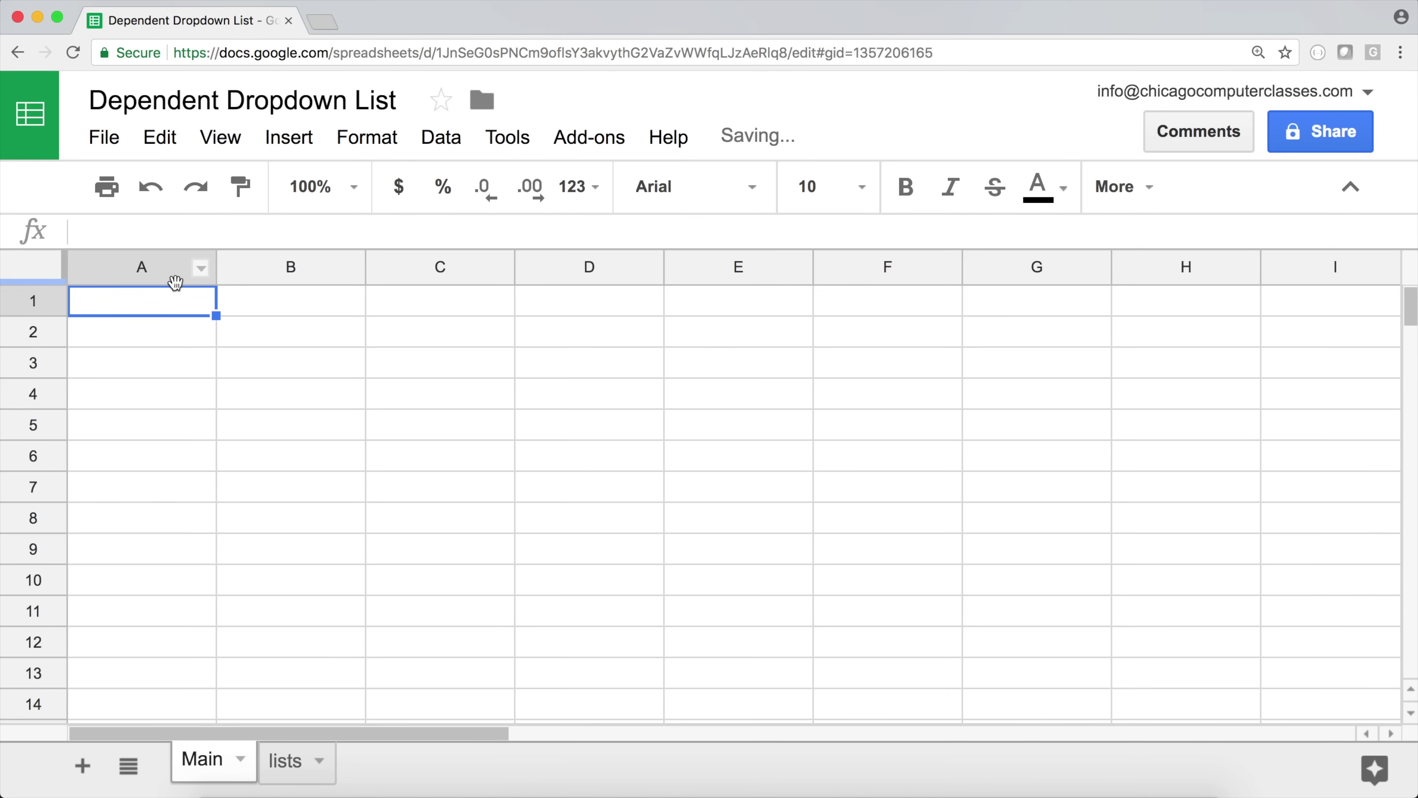
- Enter bold headers 'Make' in A1 and 'Model' in B1 on Main
text(Make)
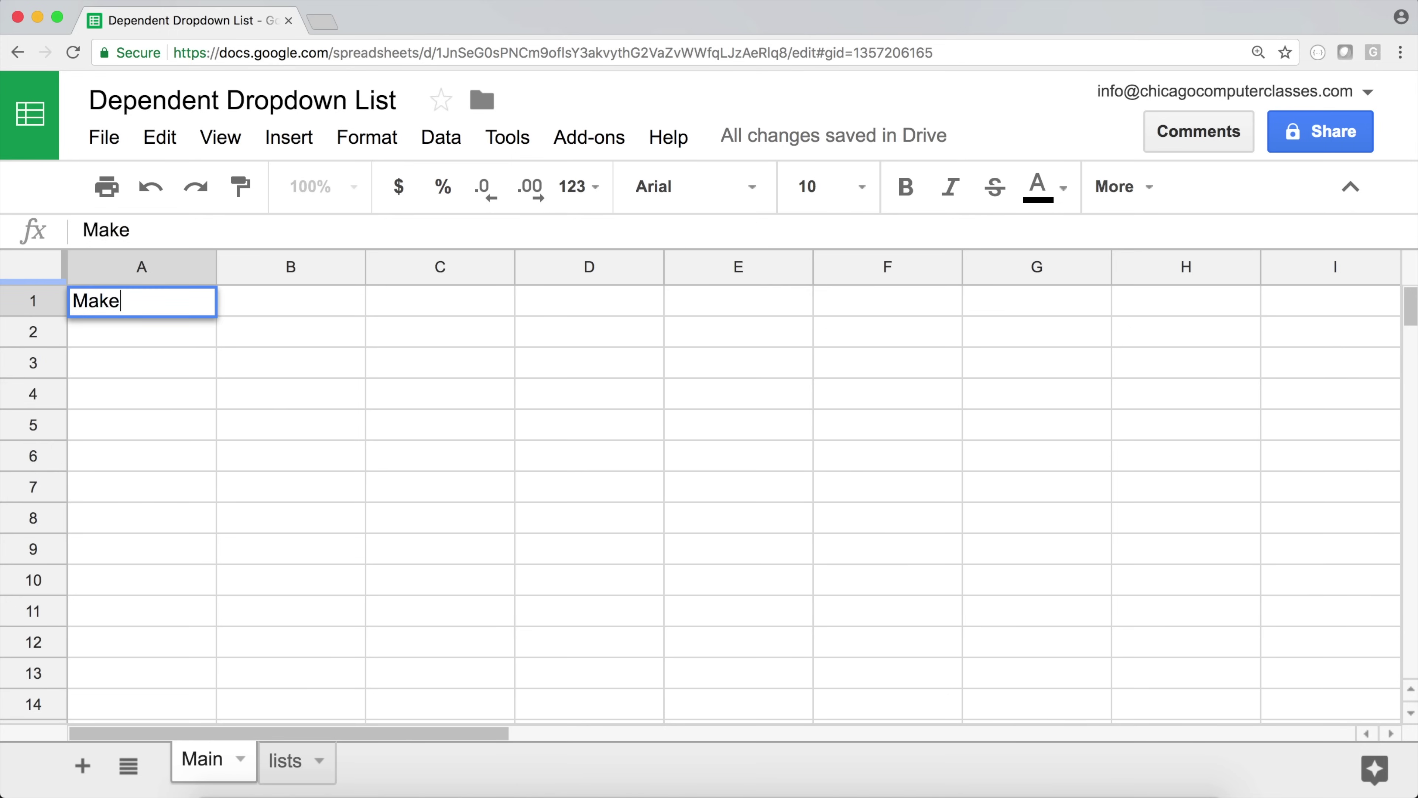
key(Return)
click(142, 301)
click(290, 301)
text(Model)
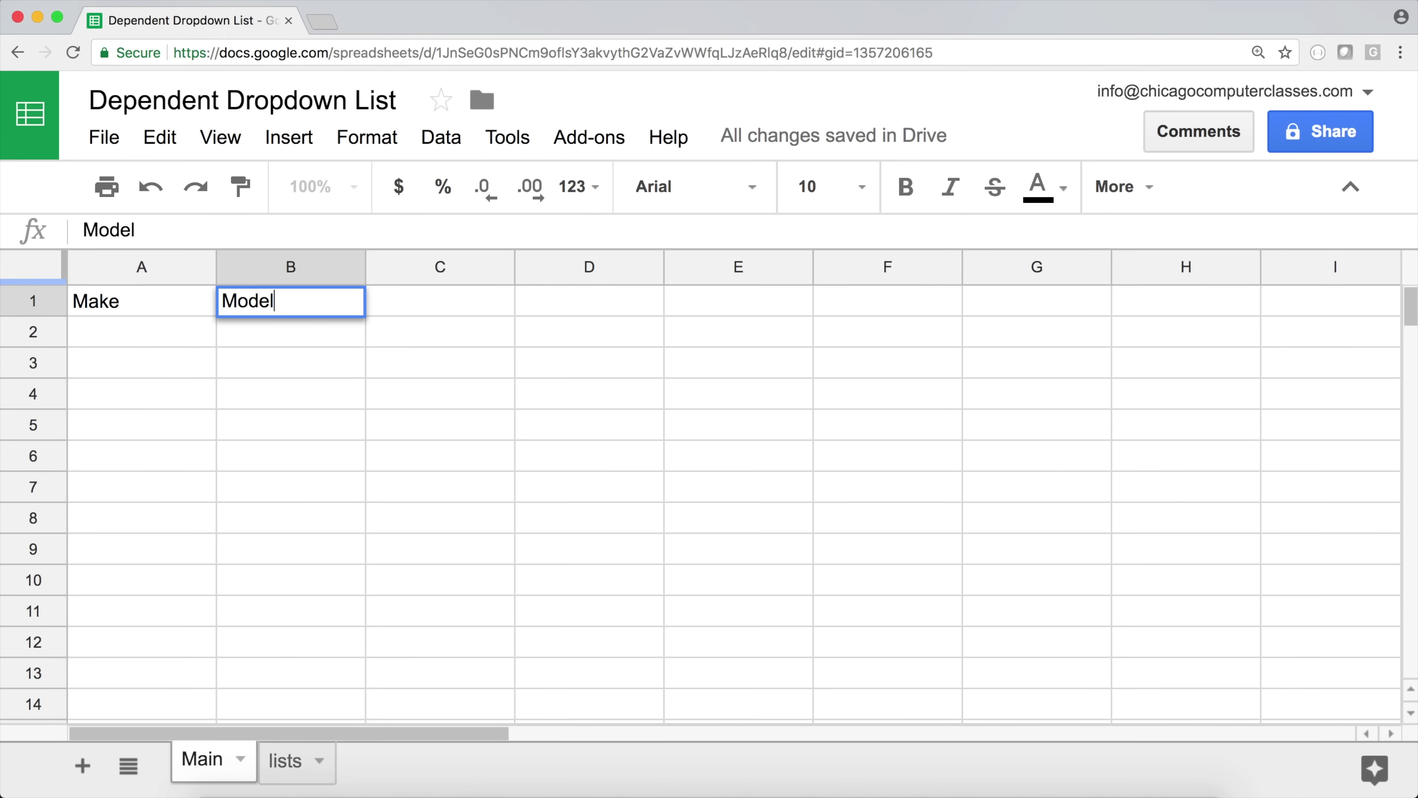
key(Return)
click(142, 332)
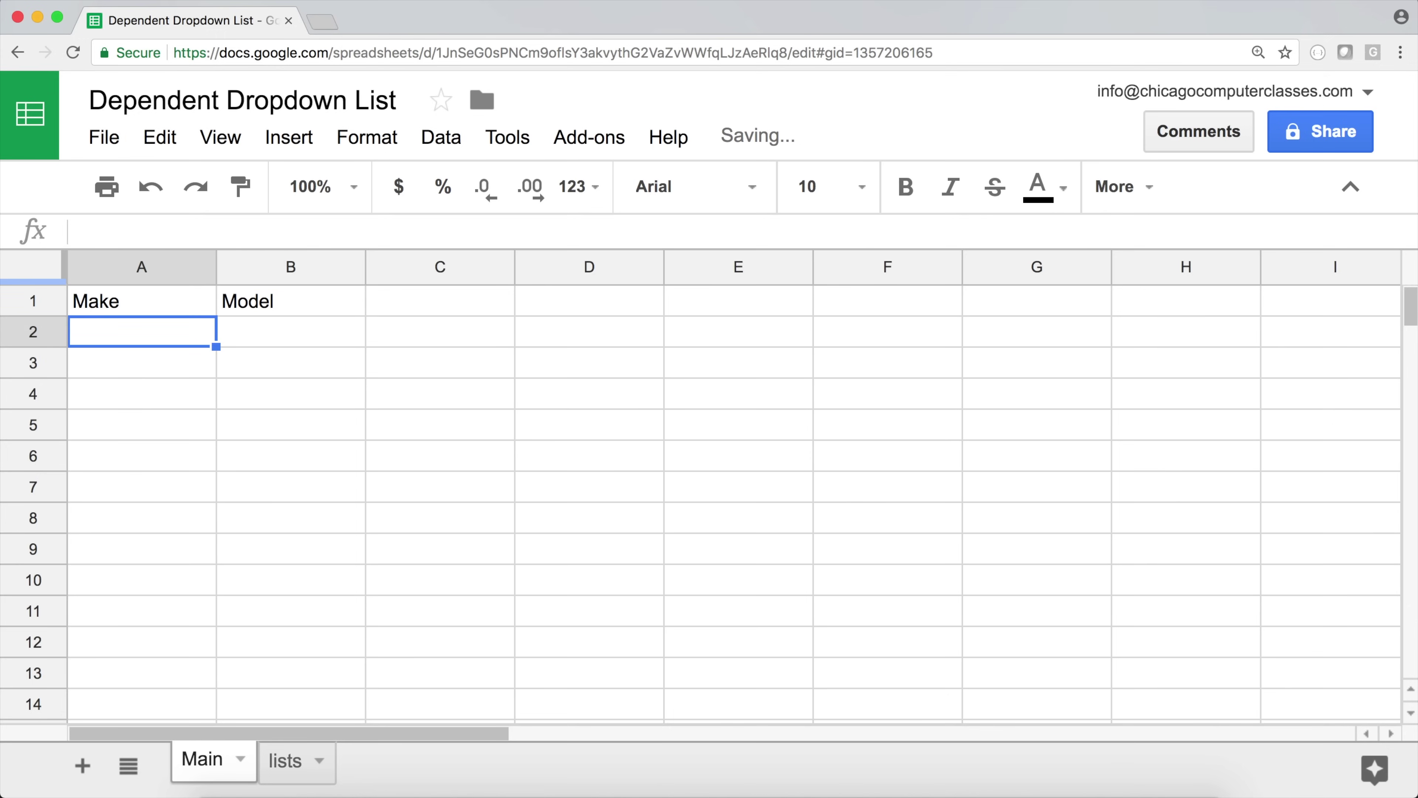
drag(174, 301, 218, 301)
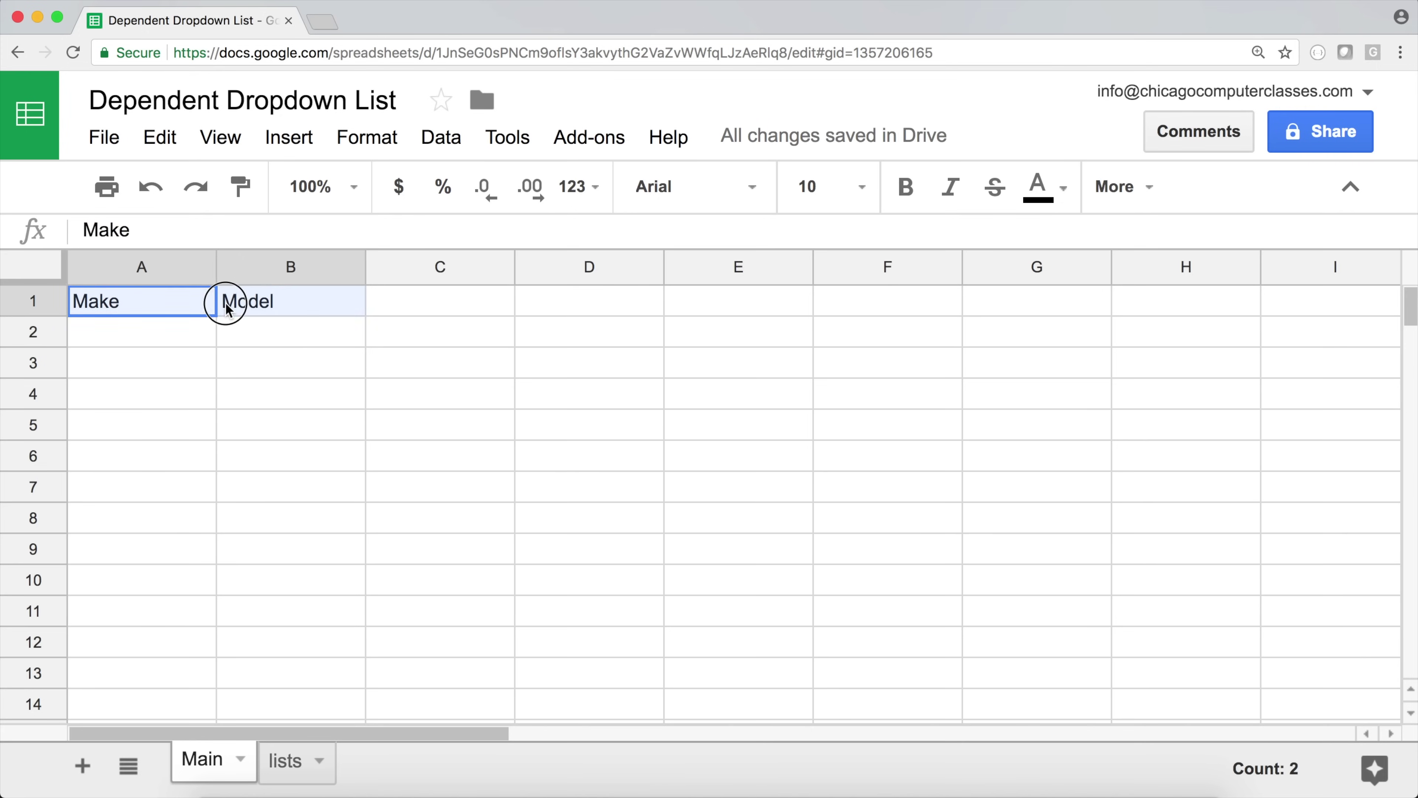
key(super+b)
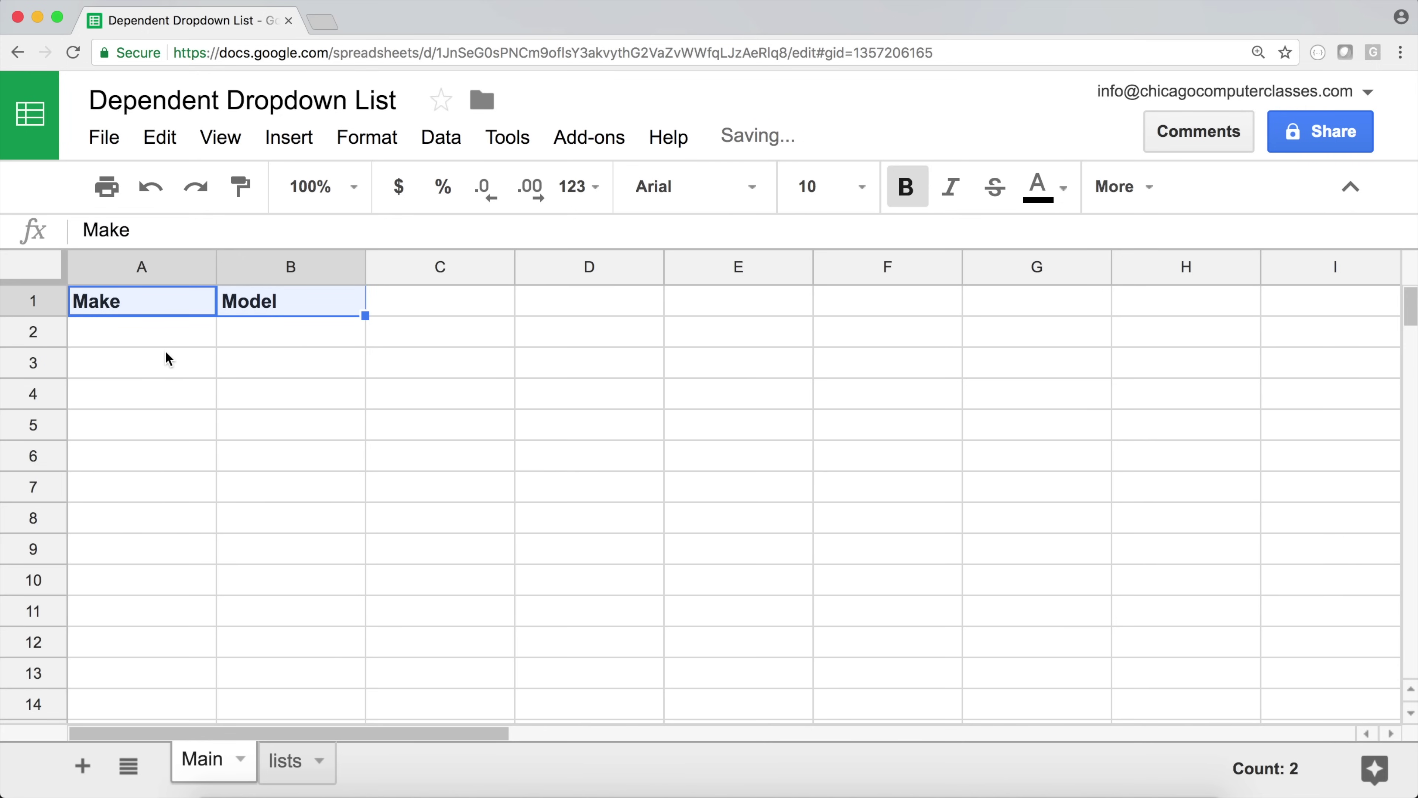
click(133, 344)
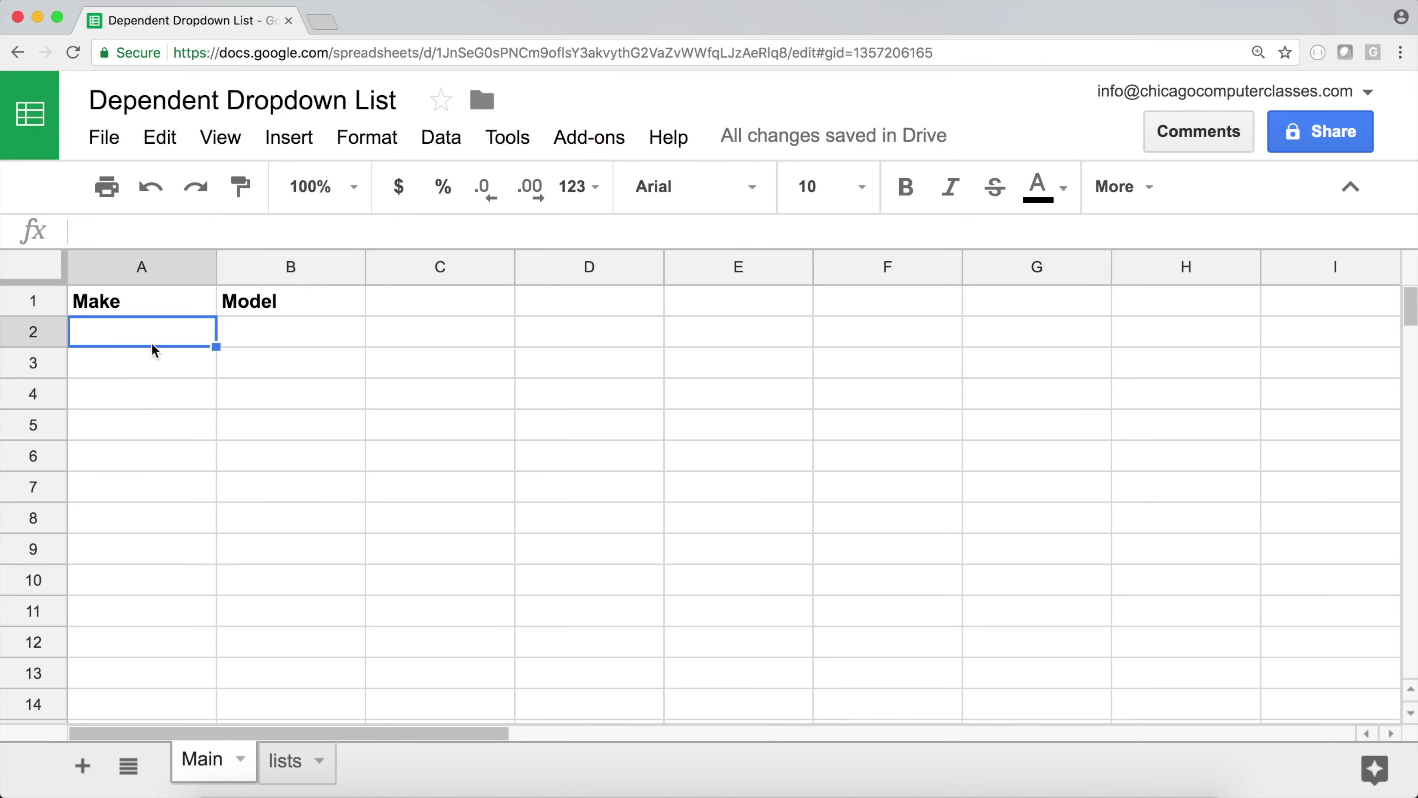
- Review the makes Toyota, BMW and Audi on lists, then select B2 on Main
click(280, 762)
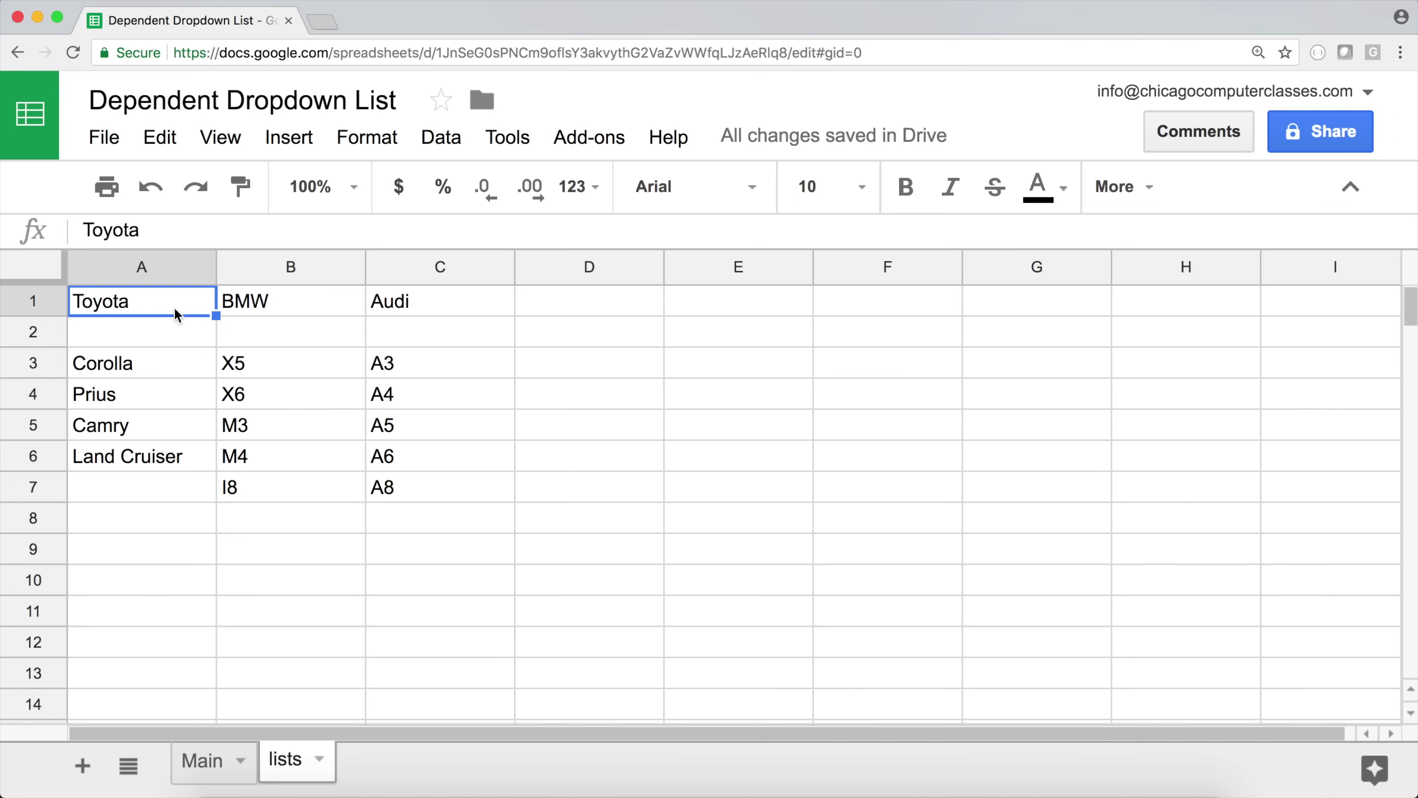
drag(98, 306, 382, 301)
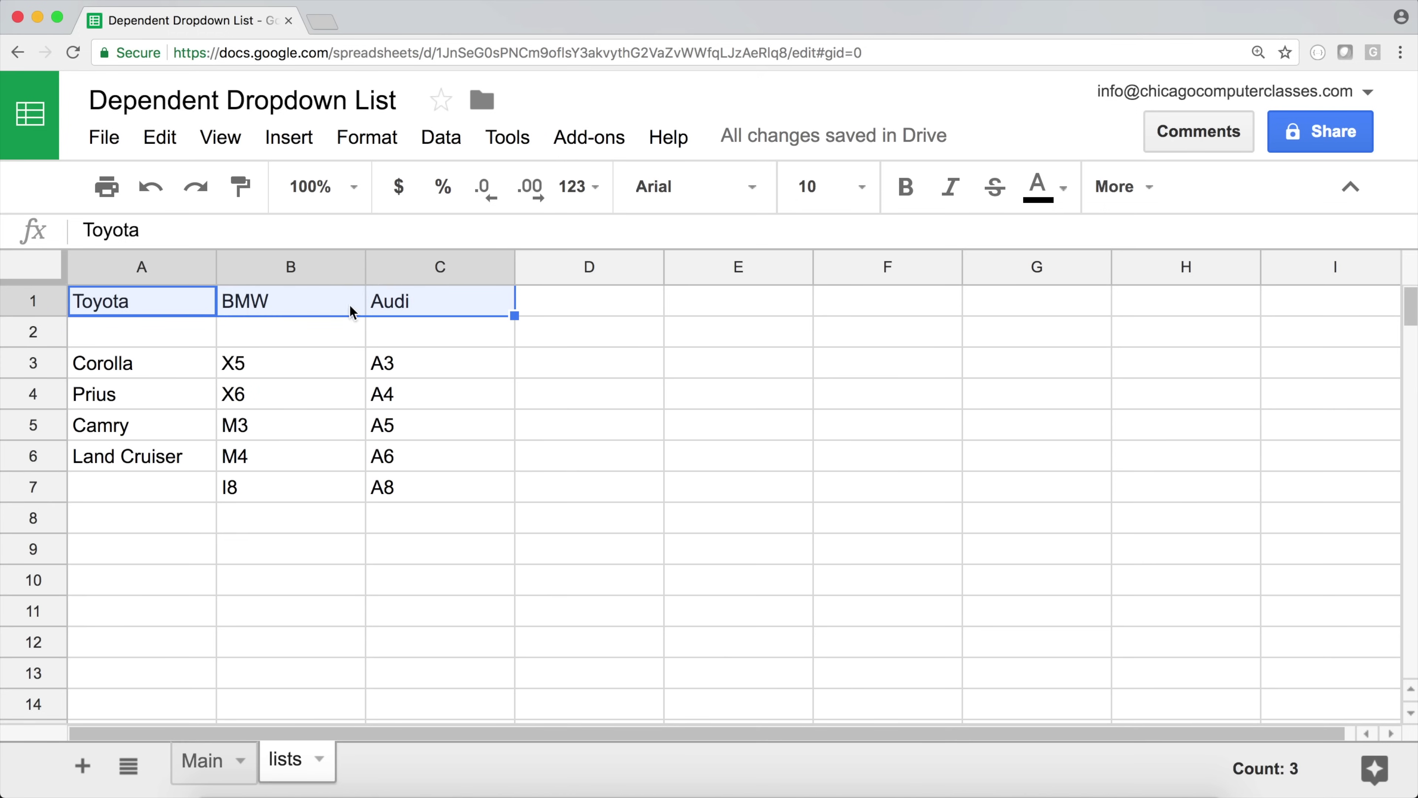
click(141, 312)
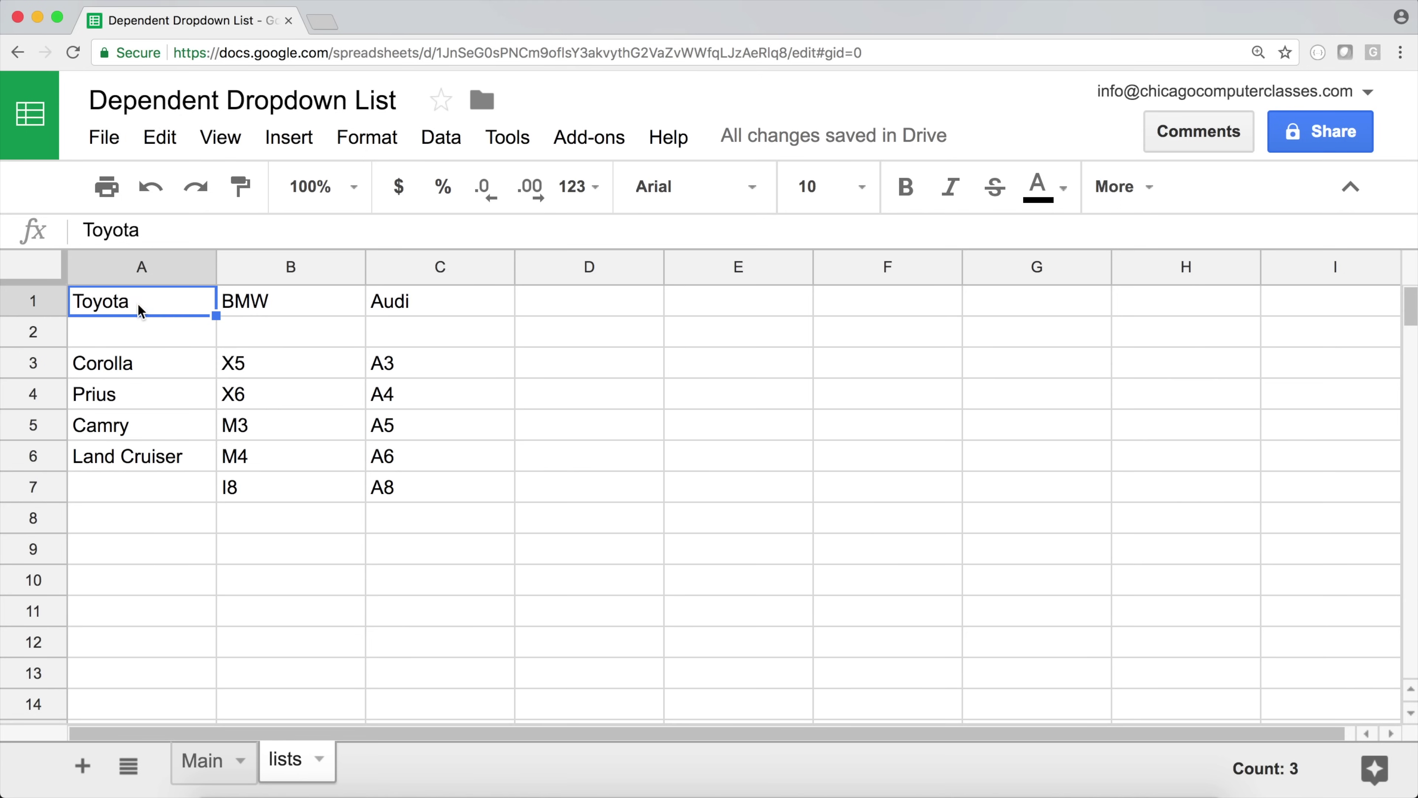
click(284, 309)
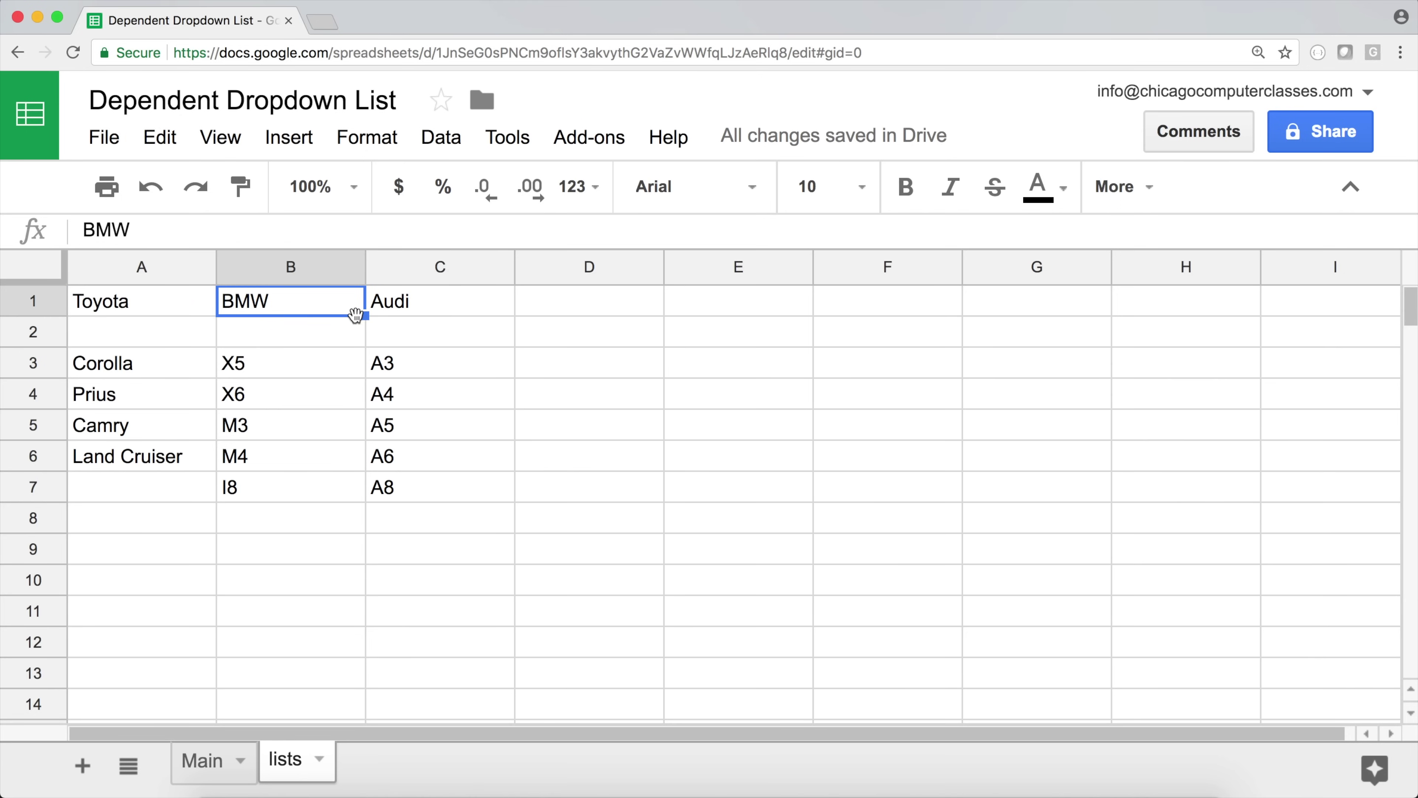
click(178, 766)
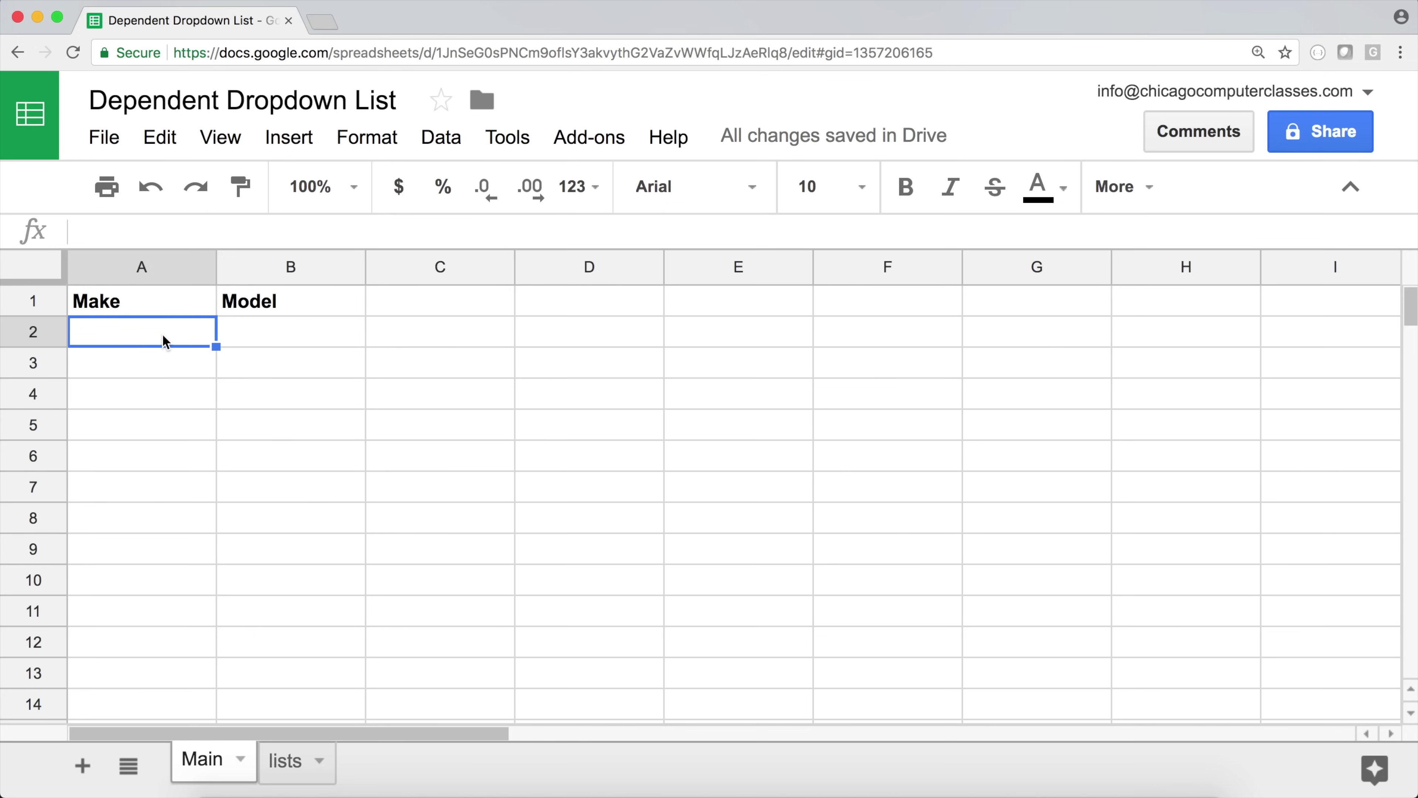
click(269, 336)
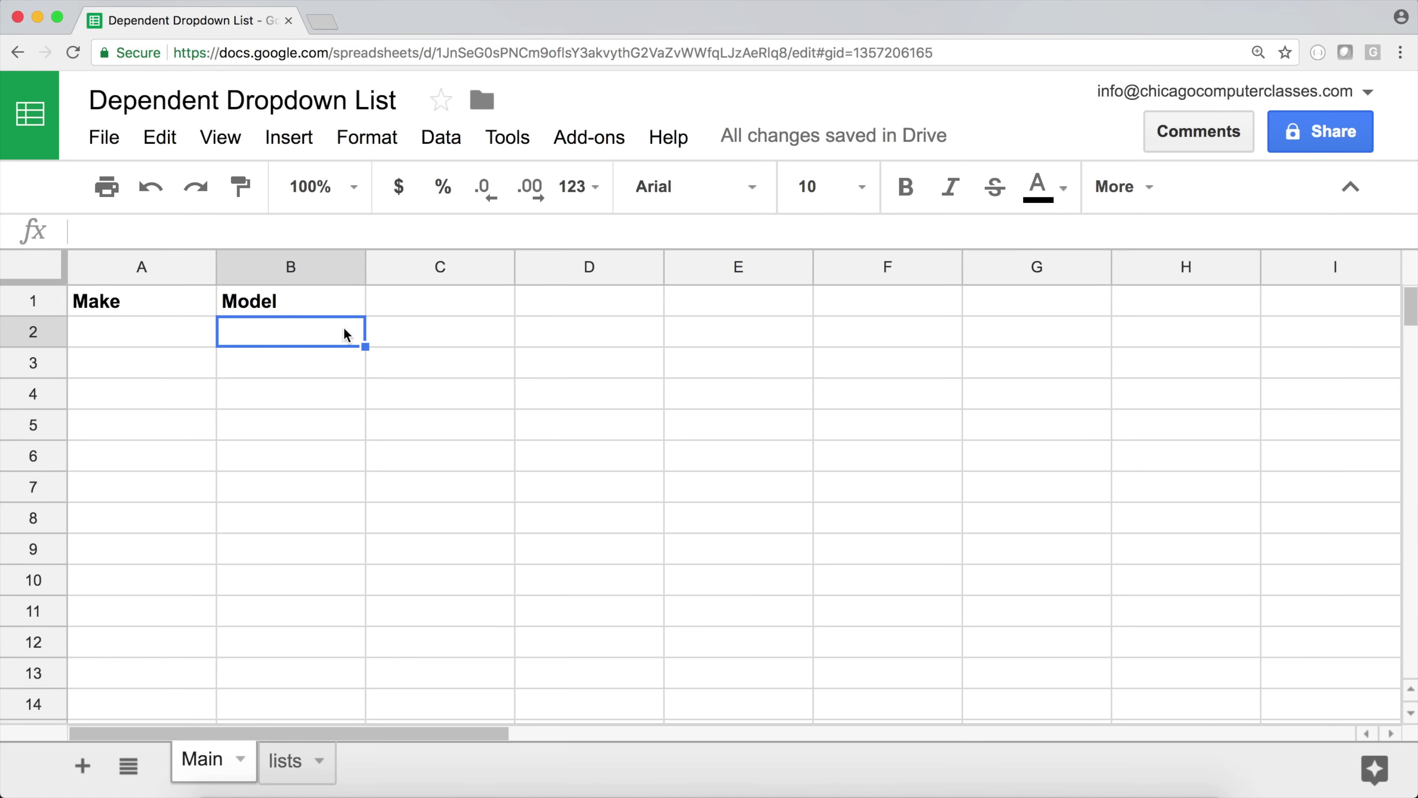
- Select the Toyota models Corolla–Land Cruiser and BMW models X5–I8 on lists
click(298, 762)
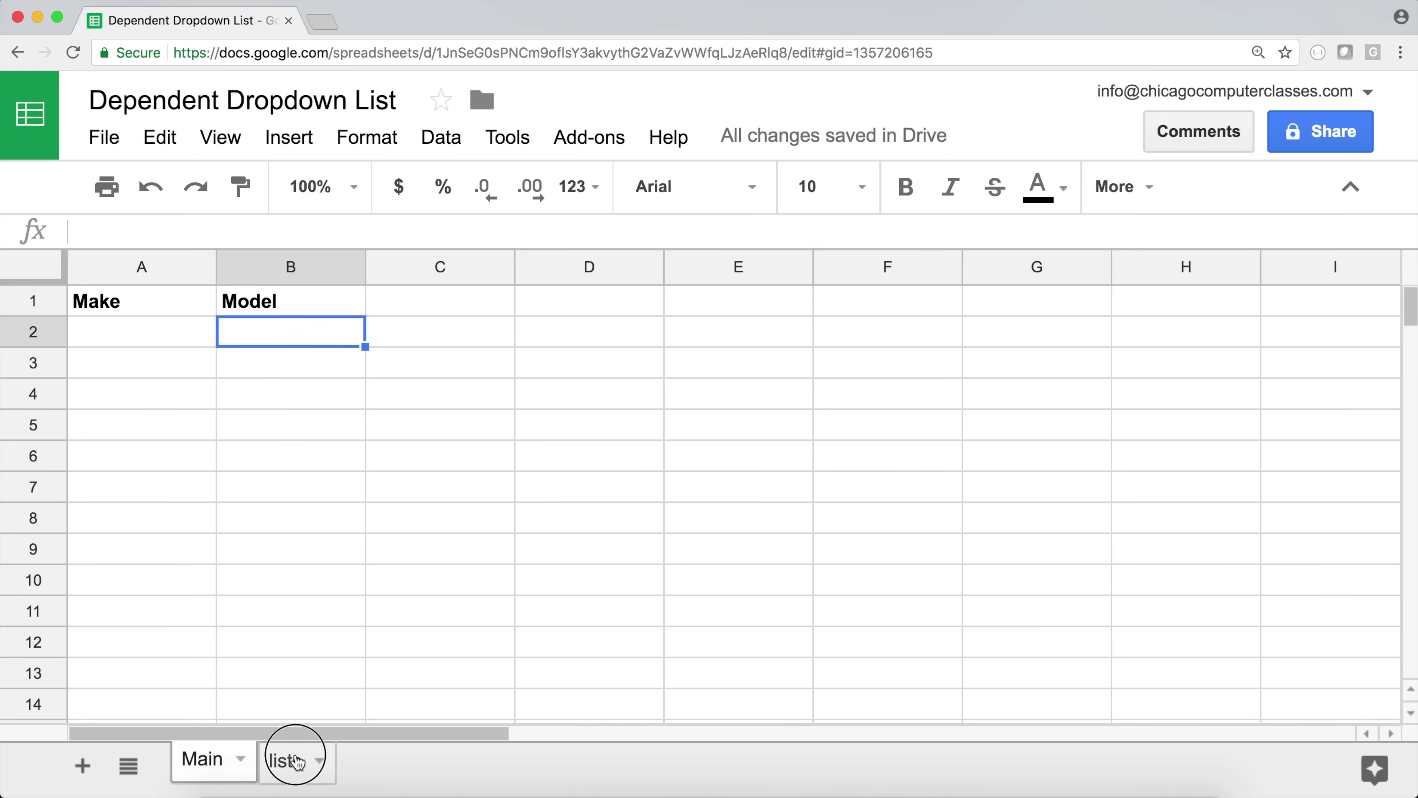
drag(139, 368, 127, 453)
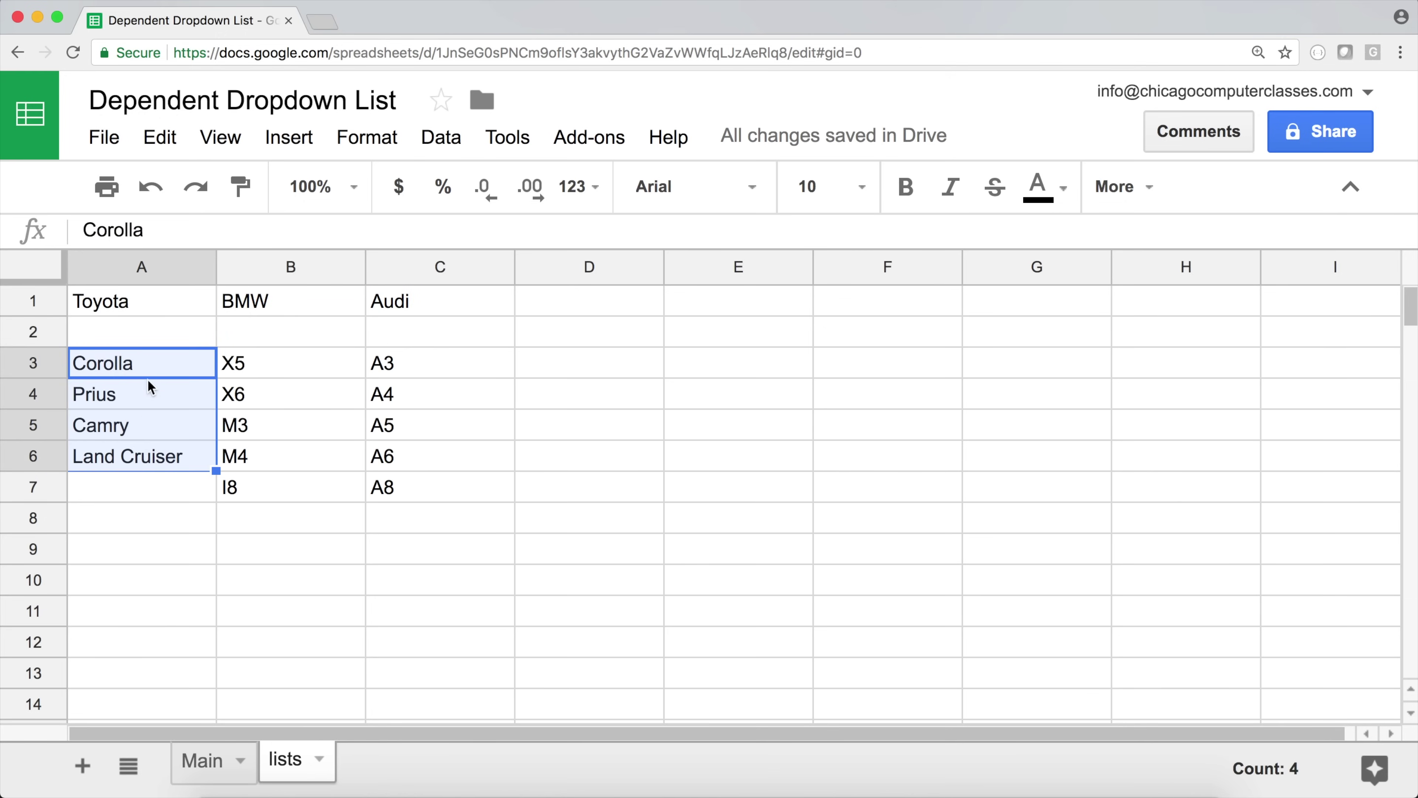
click(261, 305)
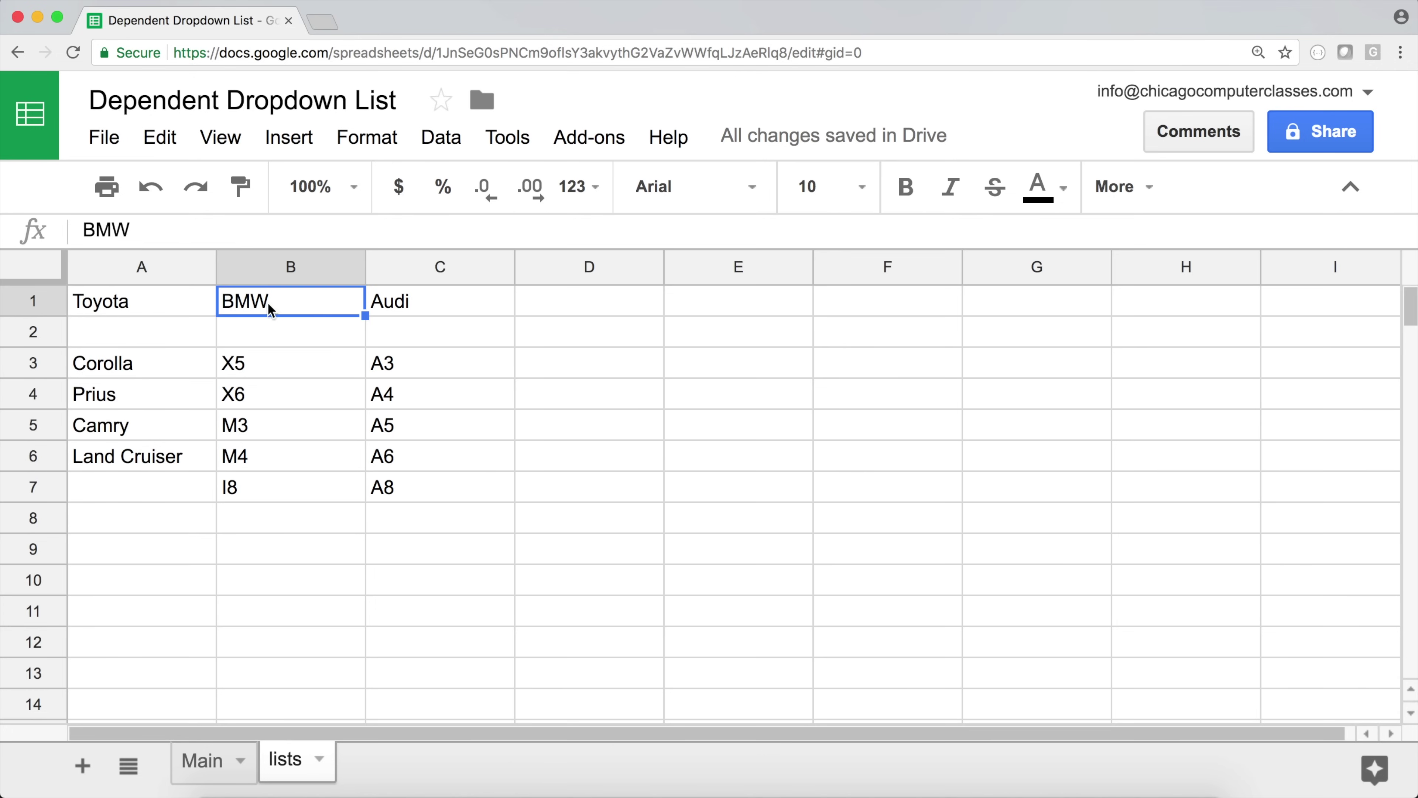
drag(248, 371, 251, 486)
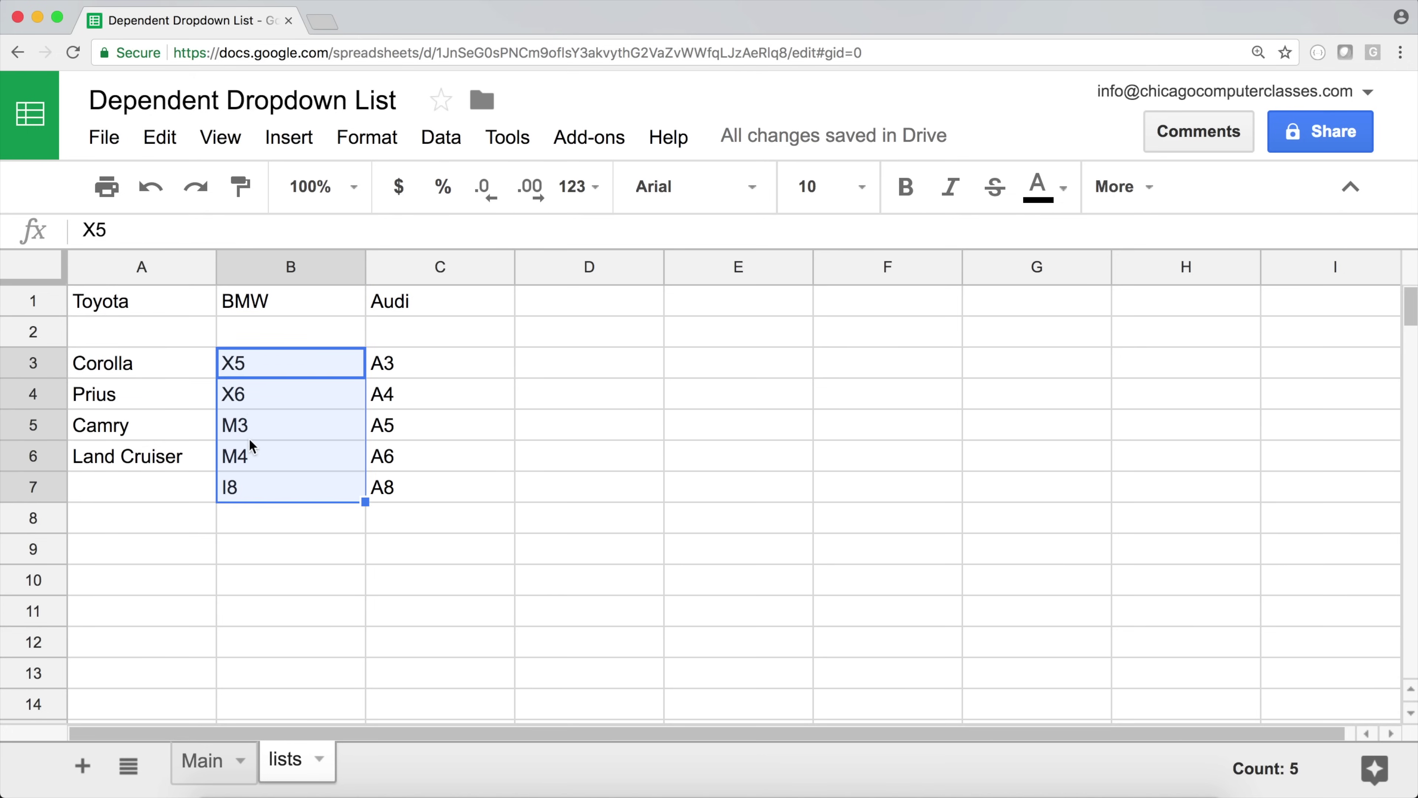
click(184, 781)
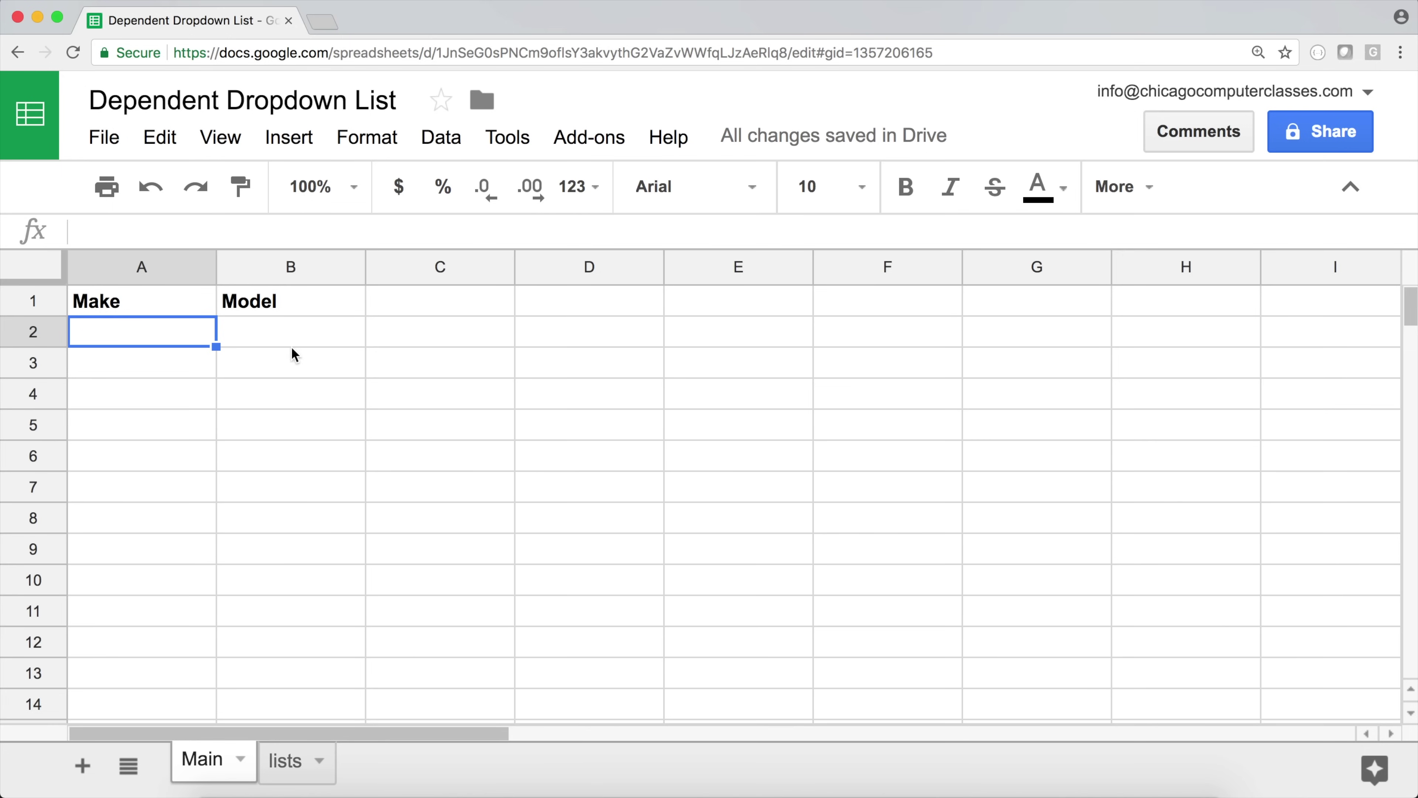
click(283, 762)
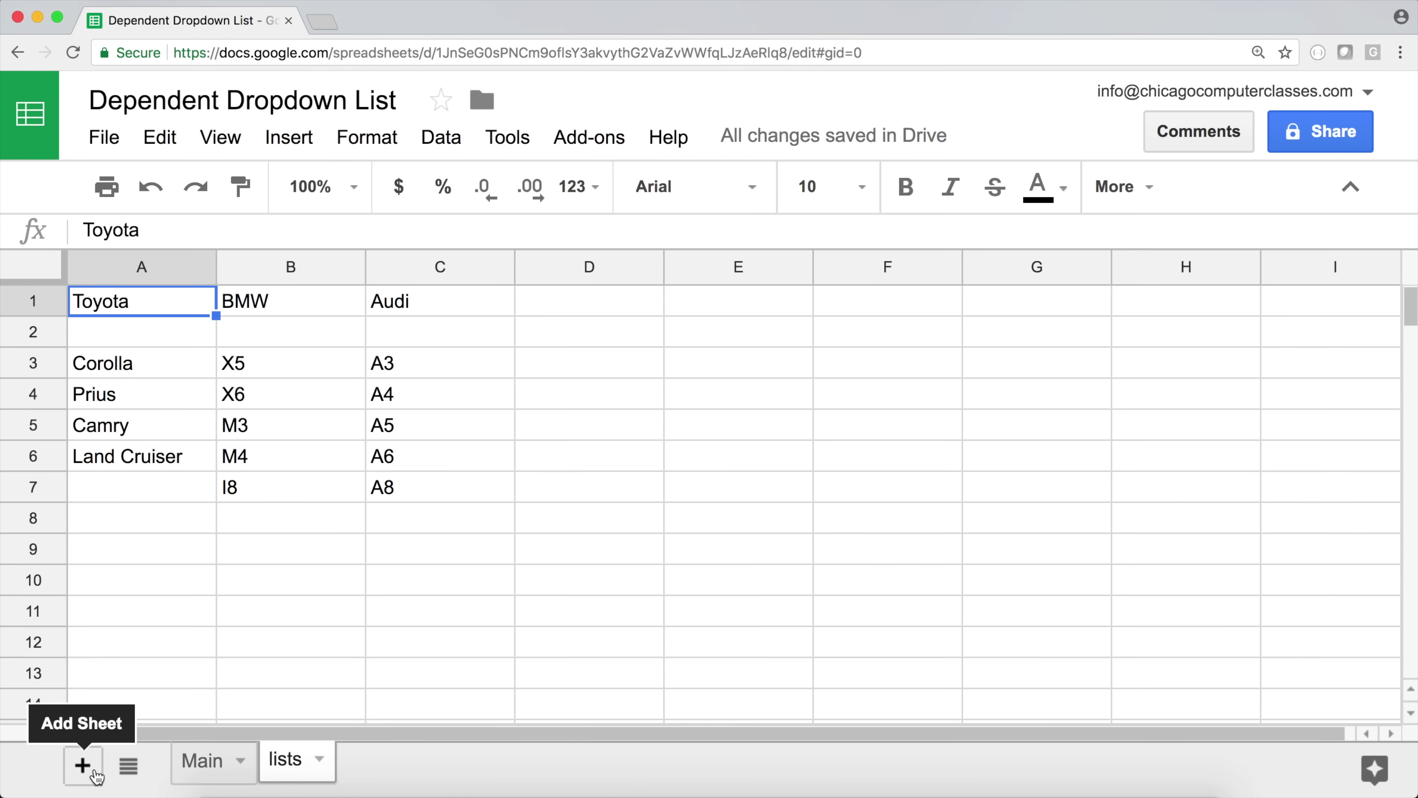
- Add a new Sheet4 and enter 34 in B3 and 12 in B4
click(94, 775)
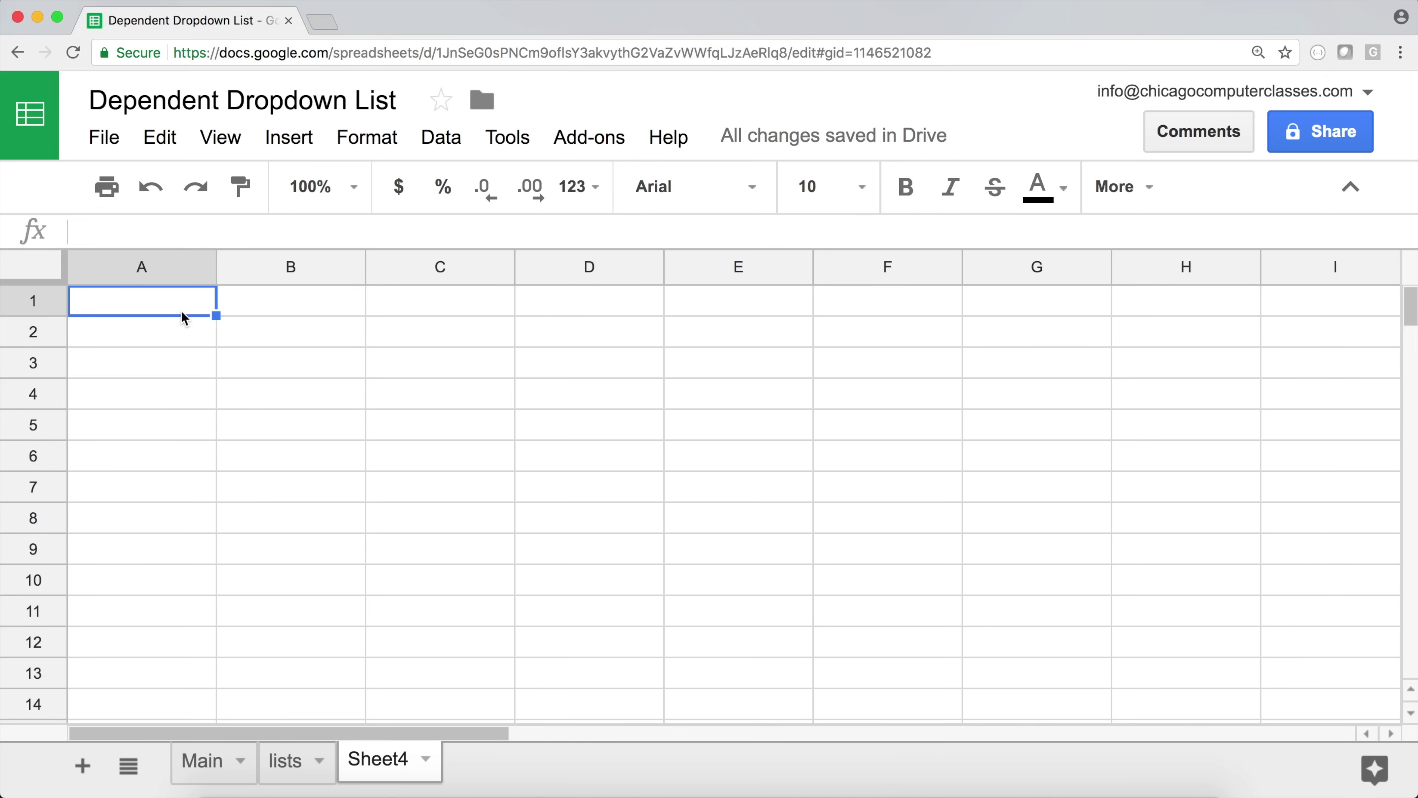
click(246, 376)
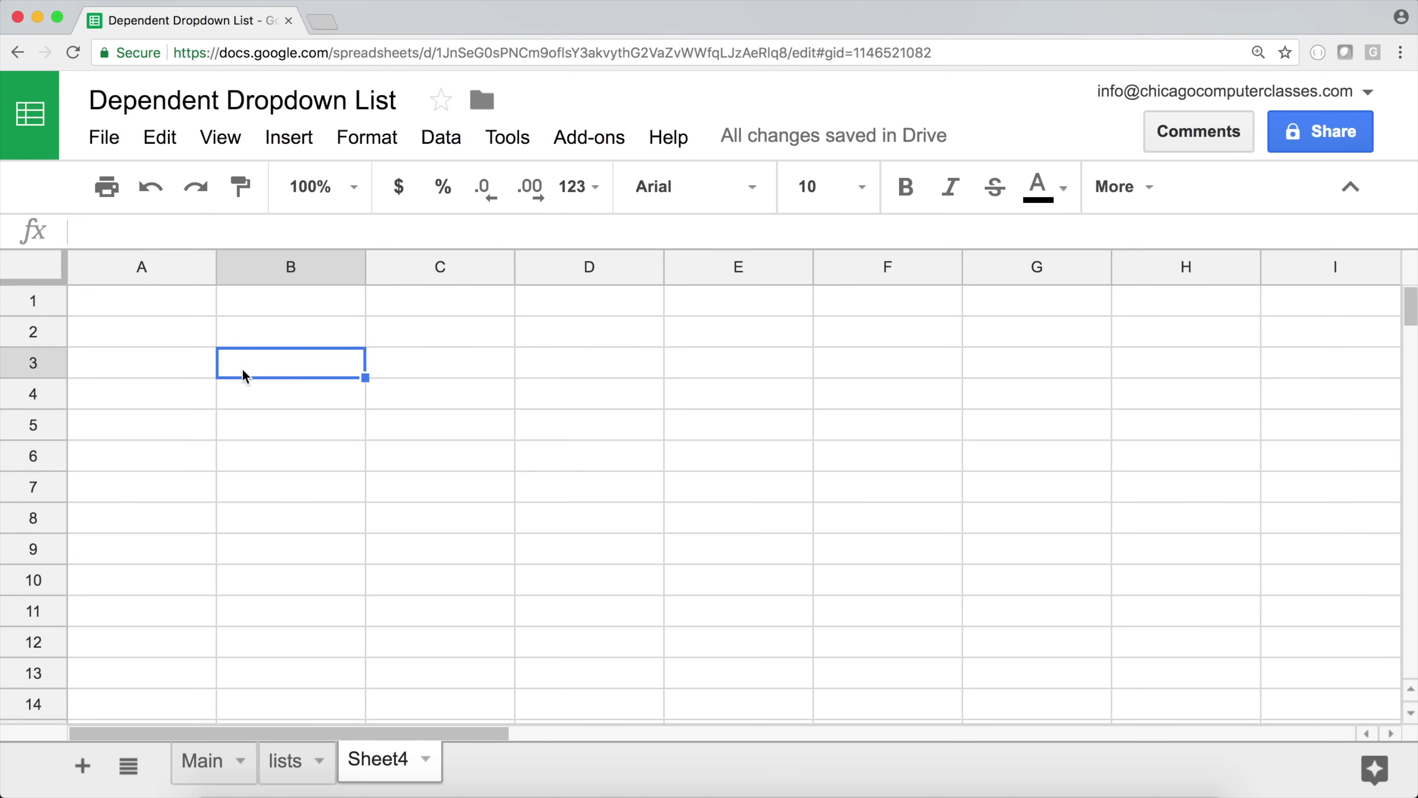
text(34)
key(Return)
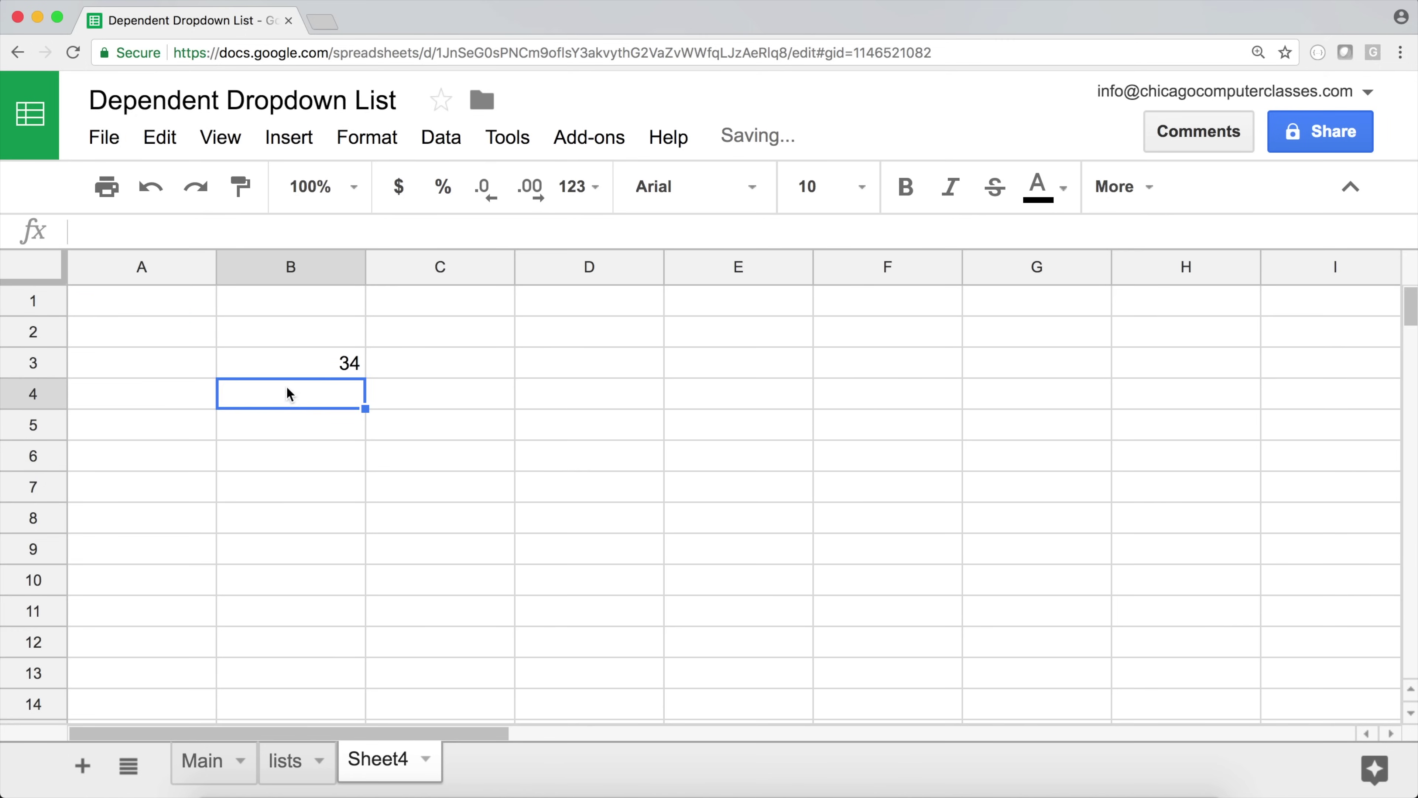
text(12)
click(376, 408)
- Enter 5, 67 and 8 into B5, B6 and B7
click(277, 425)
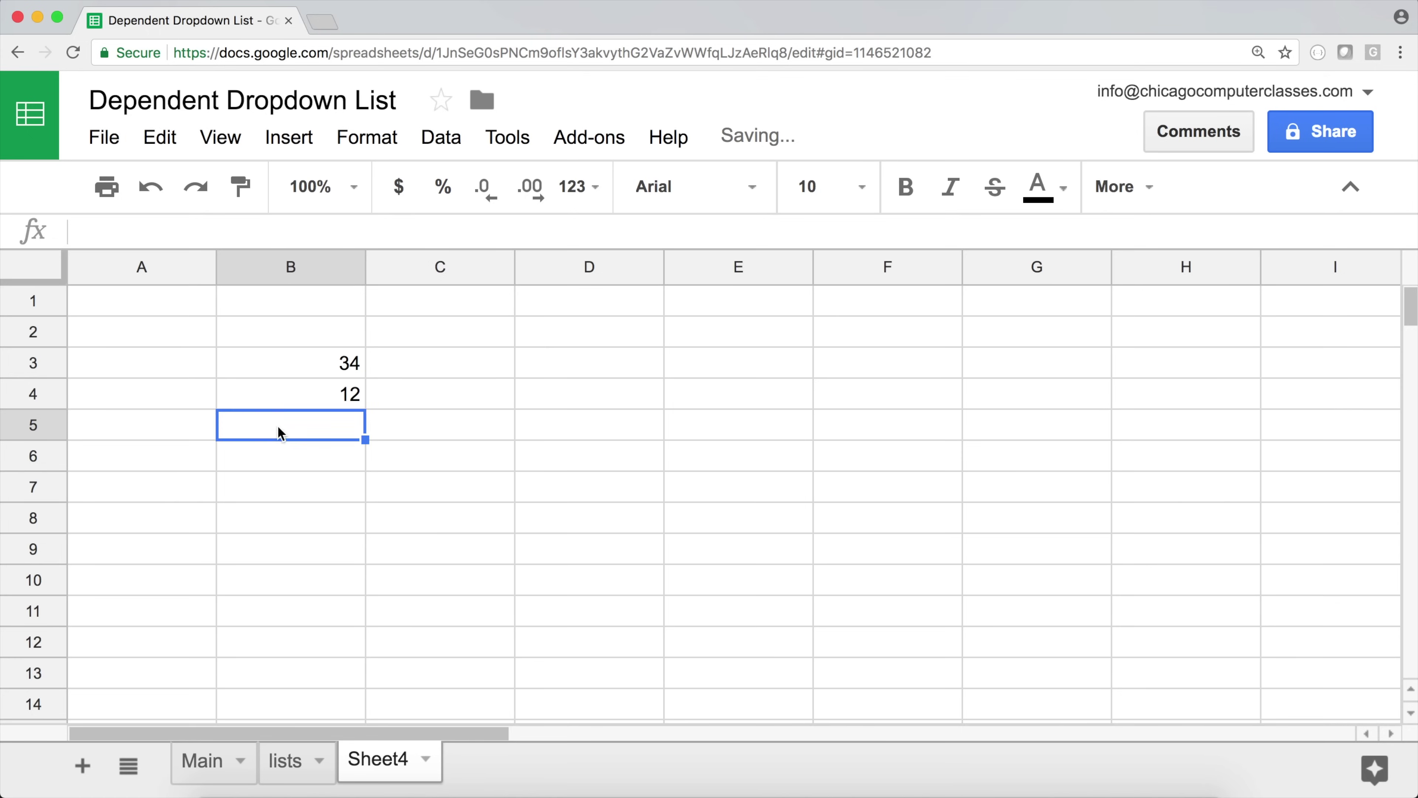
text(5)
click(297, 465)
text(67)
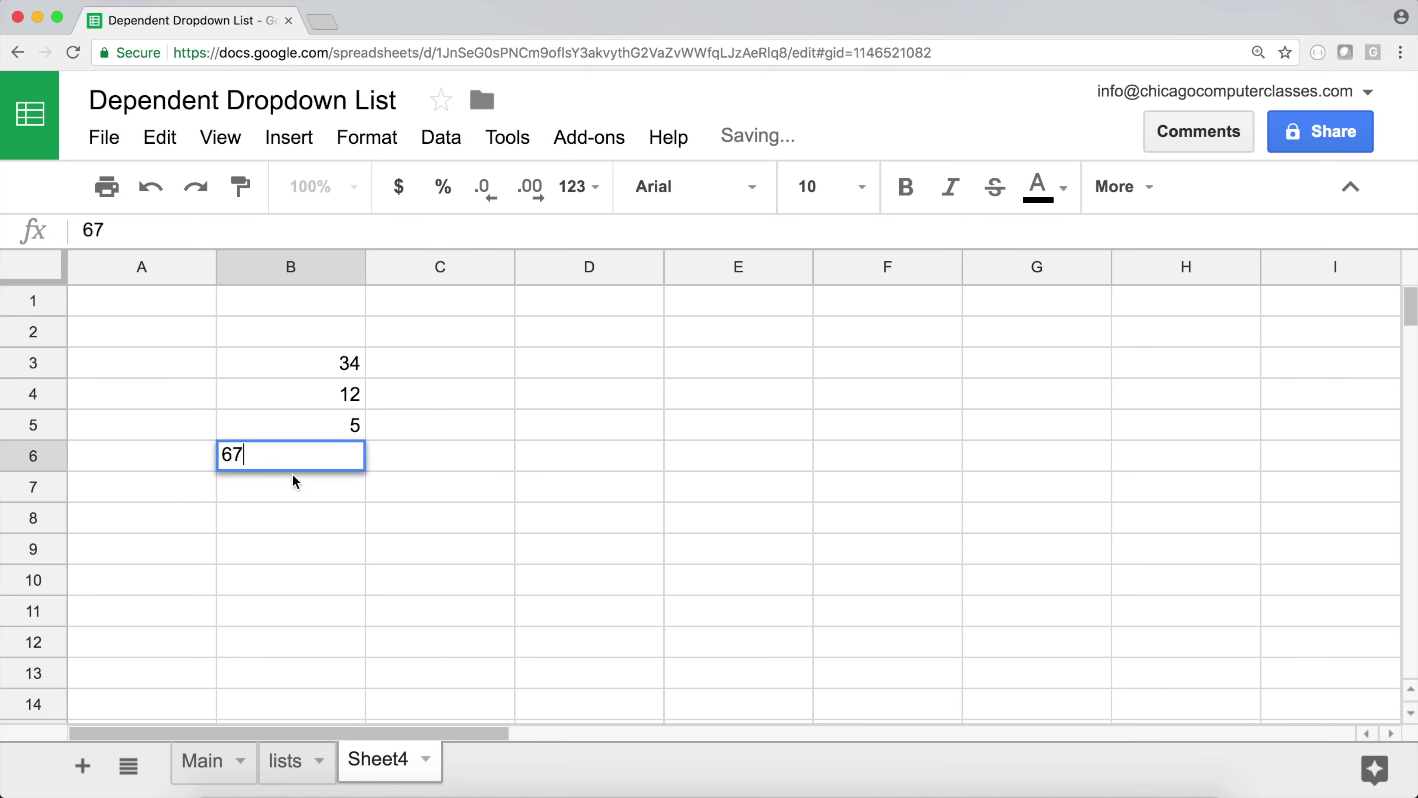
key(Return)
text(8)
click(608, 426)
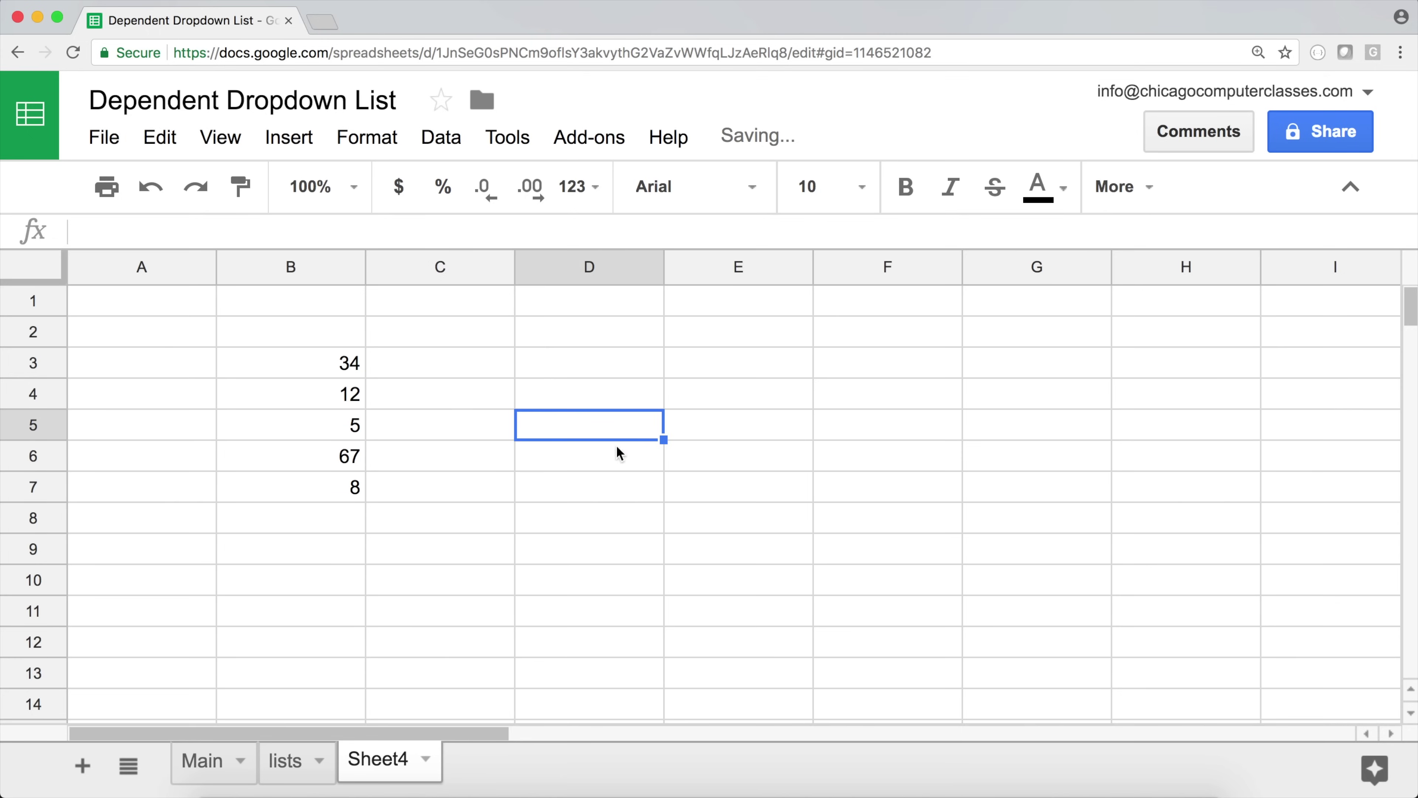
click(712, 367)
- Enter =SUM(B3:B7) in E3 on Sheet4
text(=SUM()
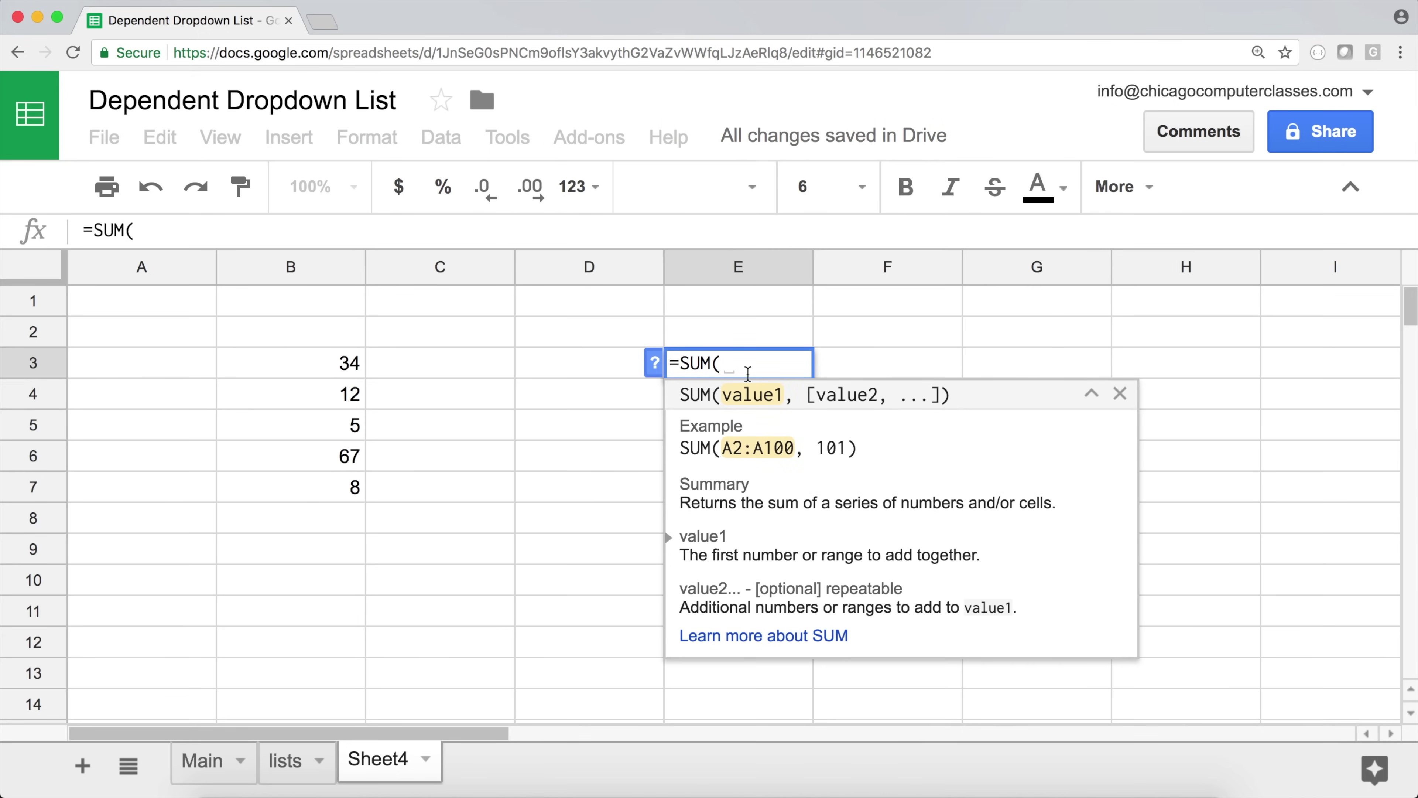
drag(332, 372, 301, 501)
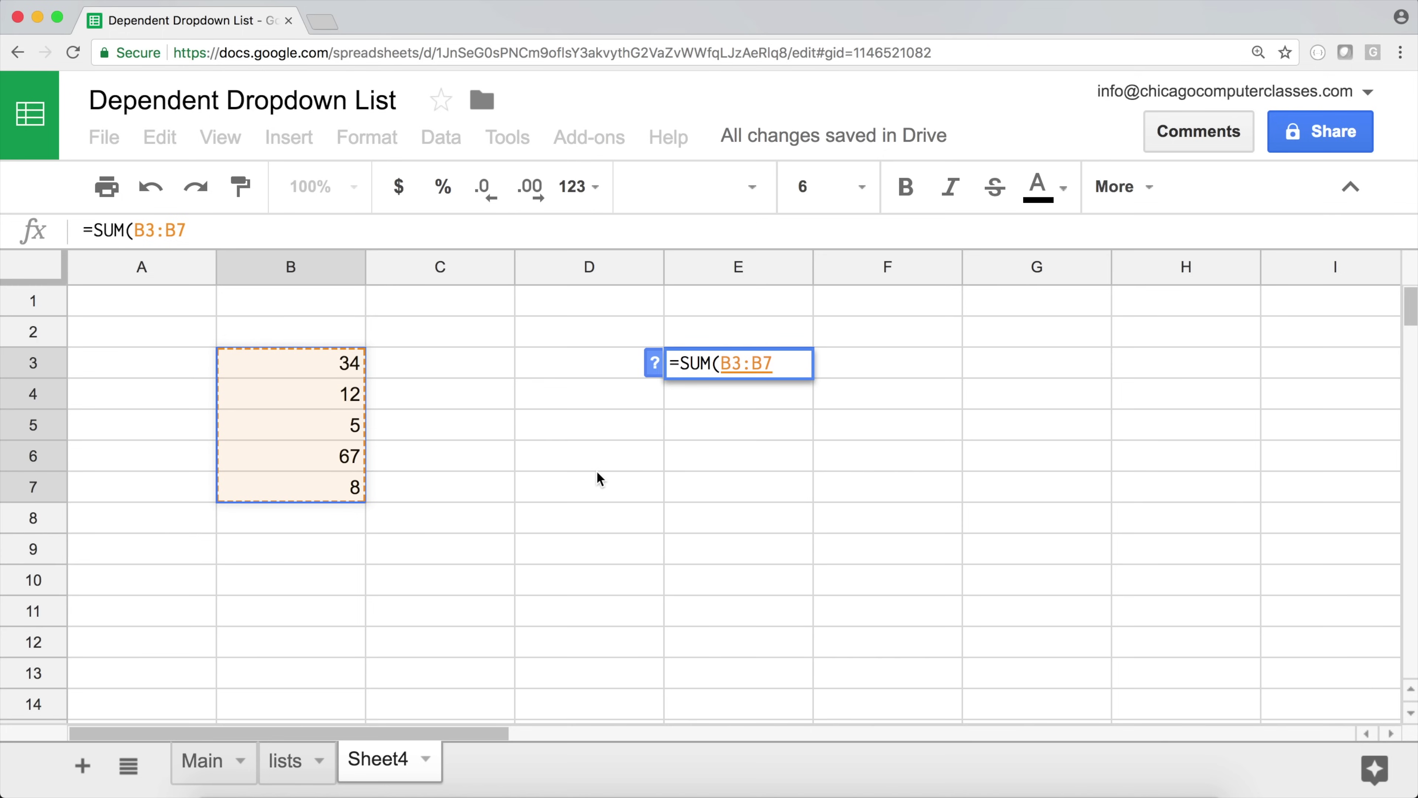
text())
key(Return)
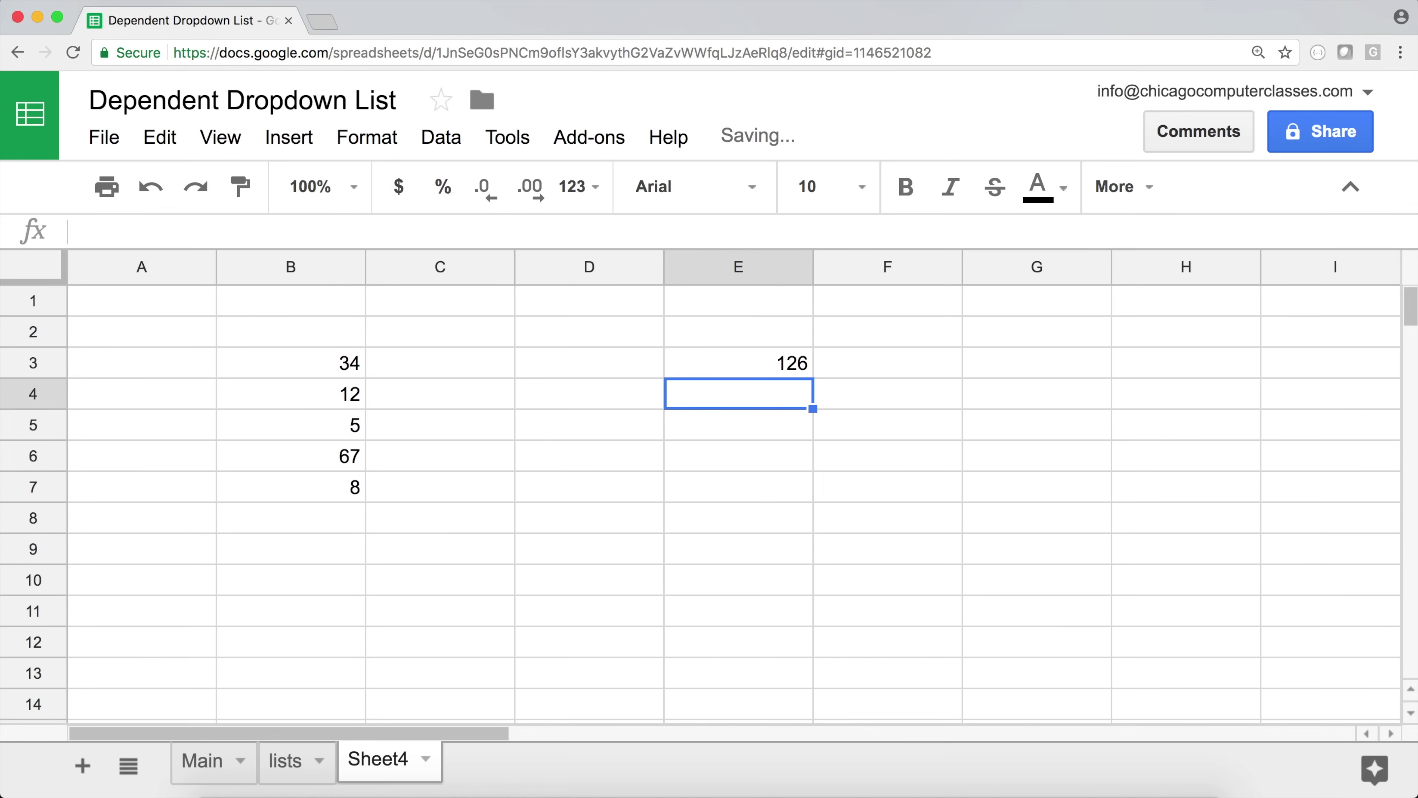
- Check which cells the E3 total uses and reselect B3:B7
click(769, 361)
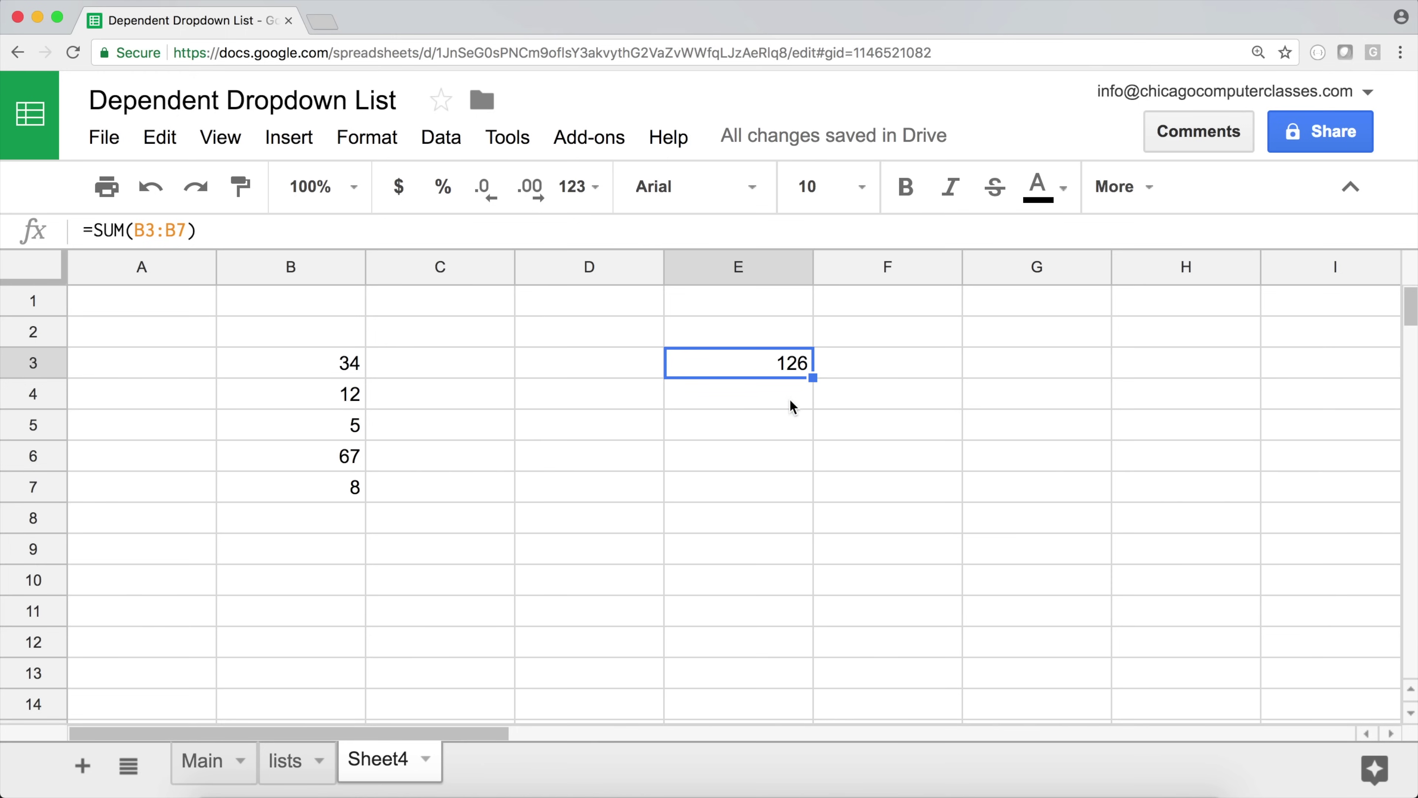
double_click(746, 365)
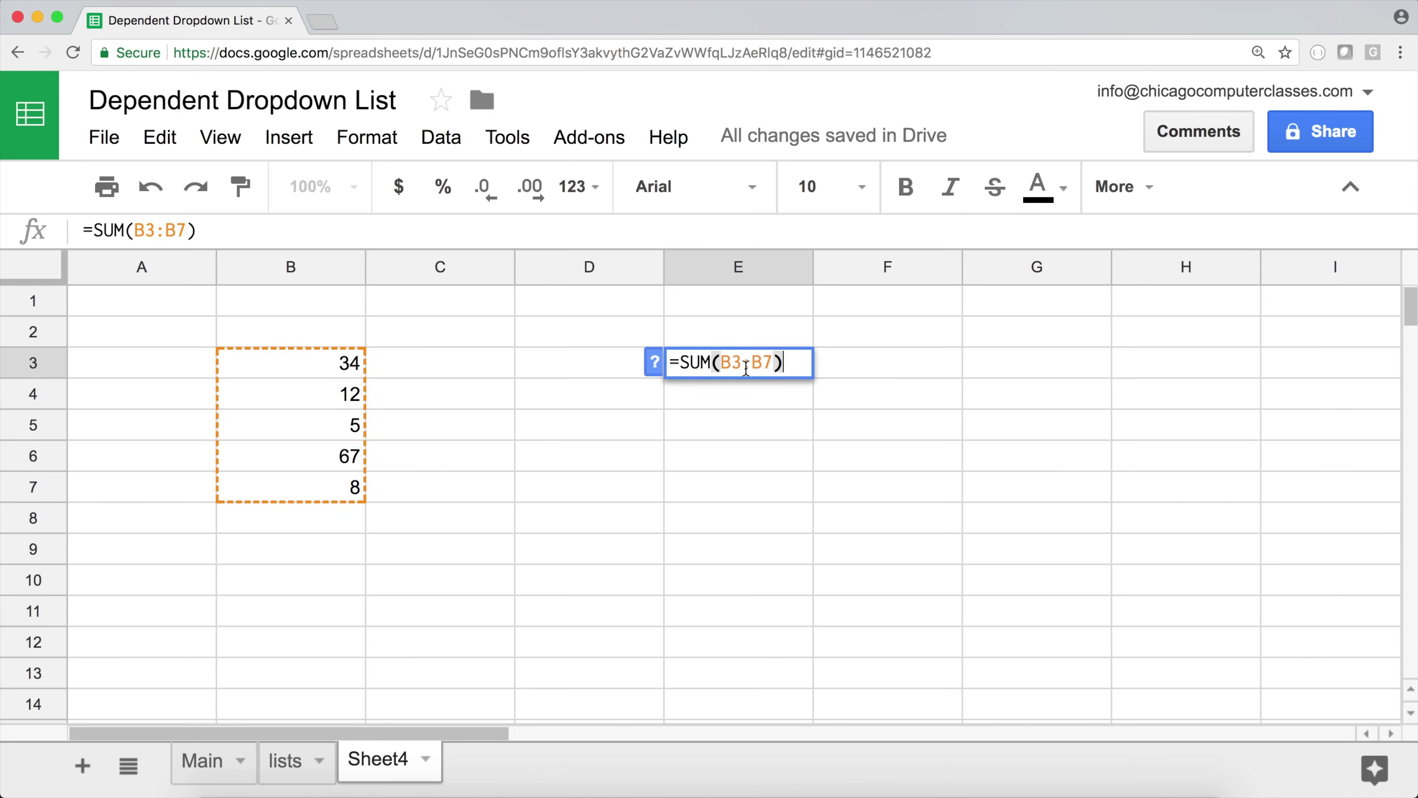
key(Return)
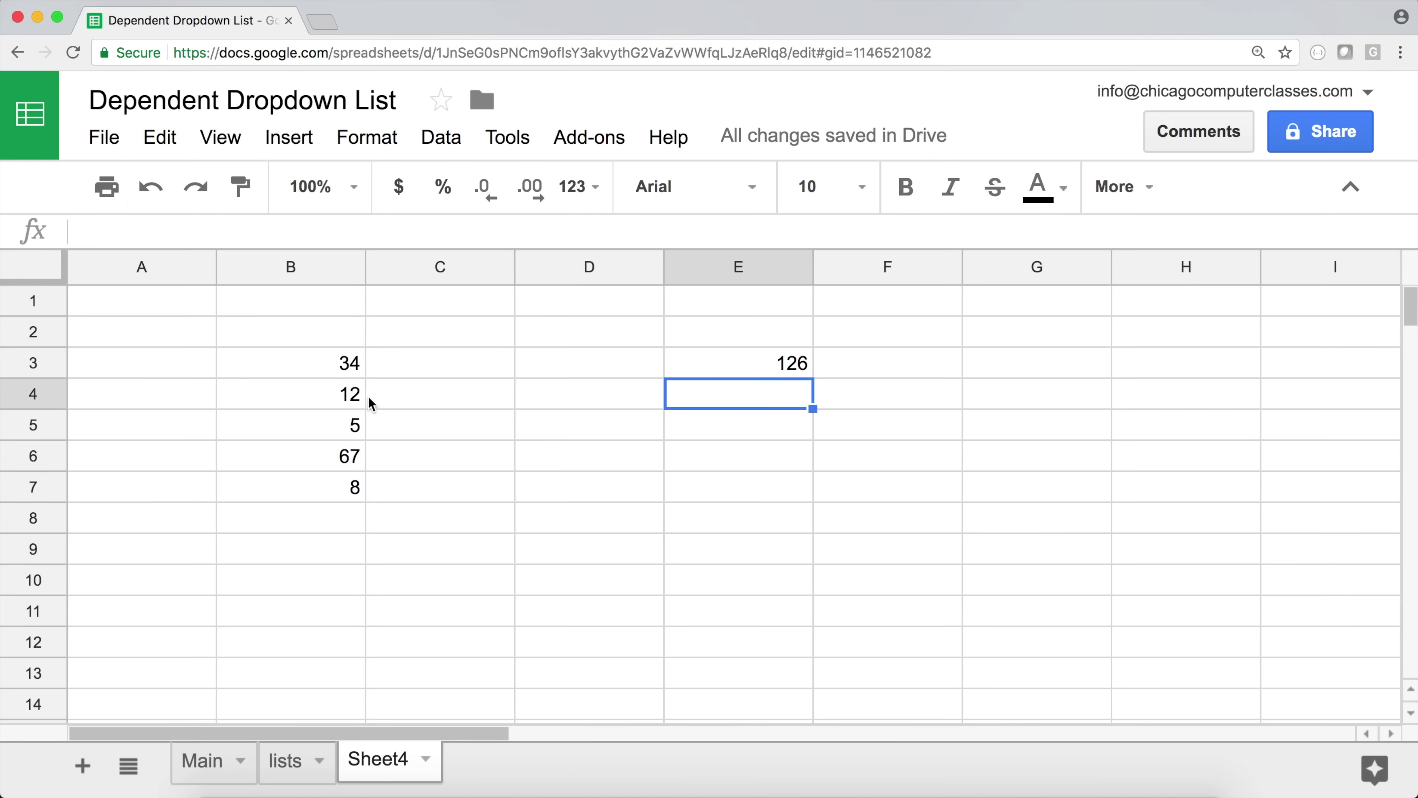
drag(347, 363, 304, 489)
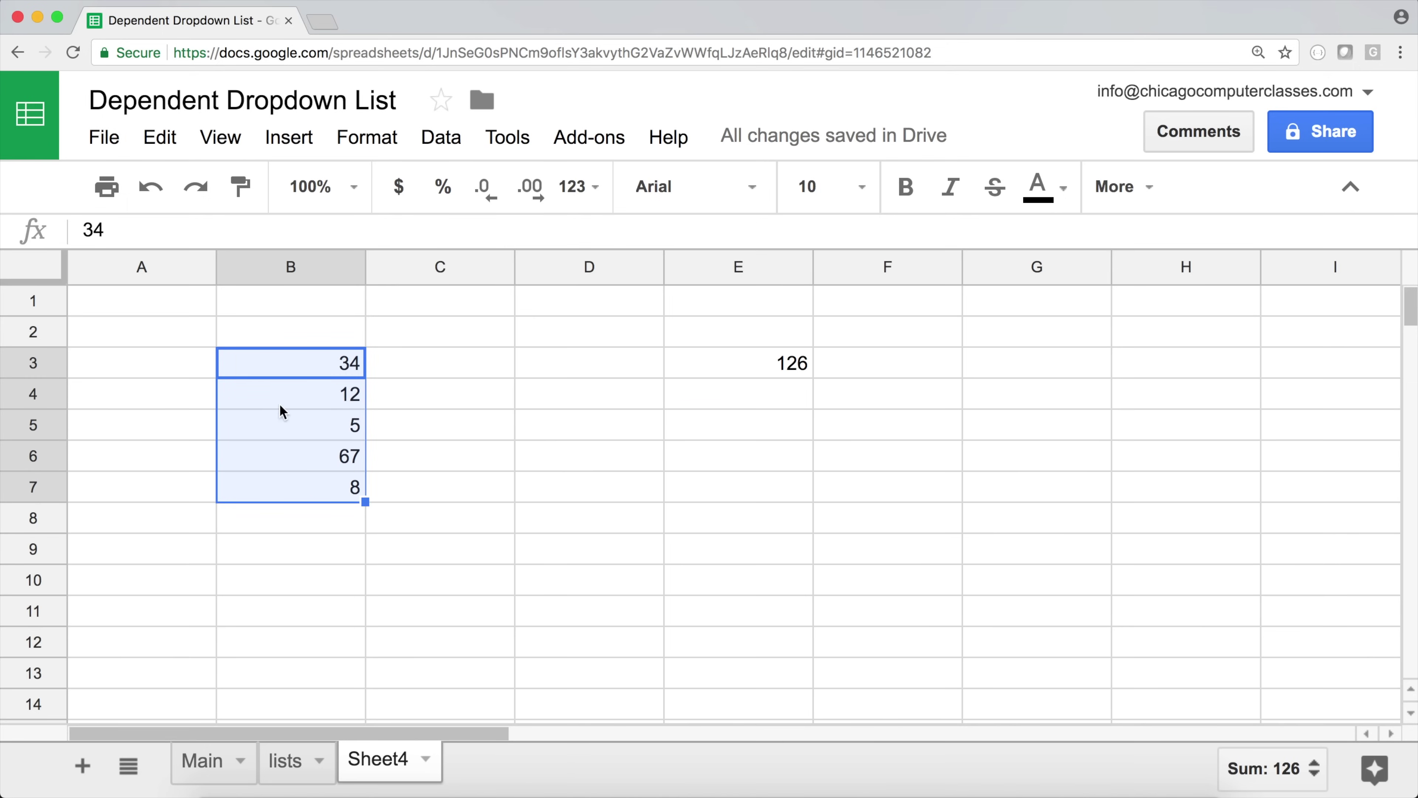
right_click(294, 368)
- Define the named range 'cat' for Sheet4!B3:B7
scroll(420, 513, down, 5)
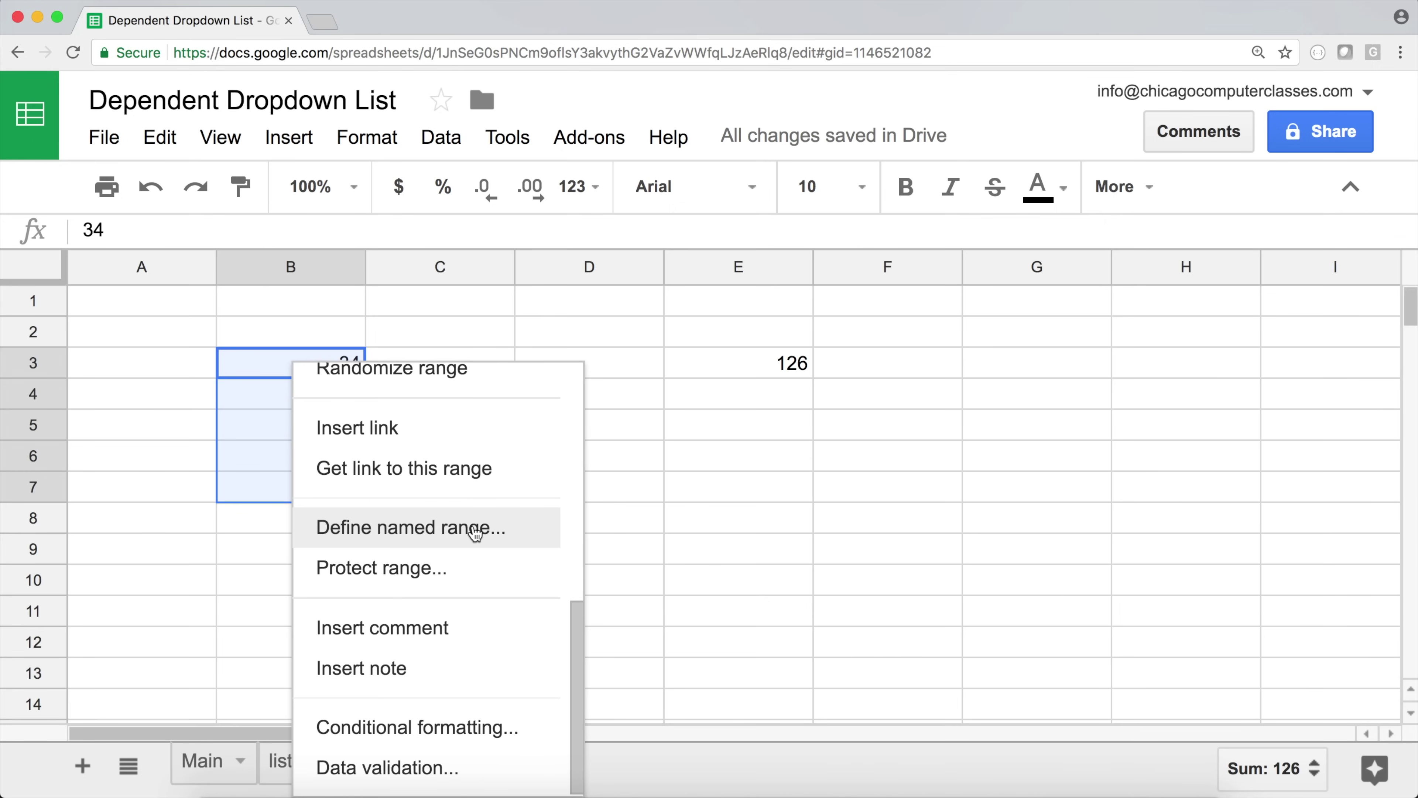
click(429, 539)
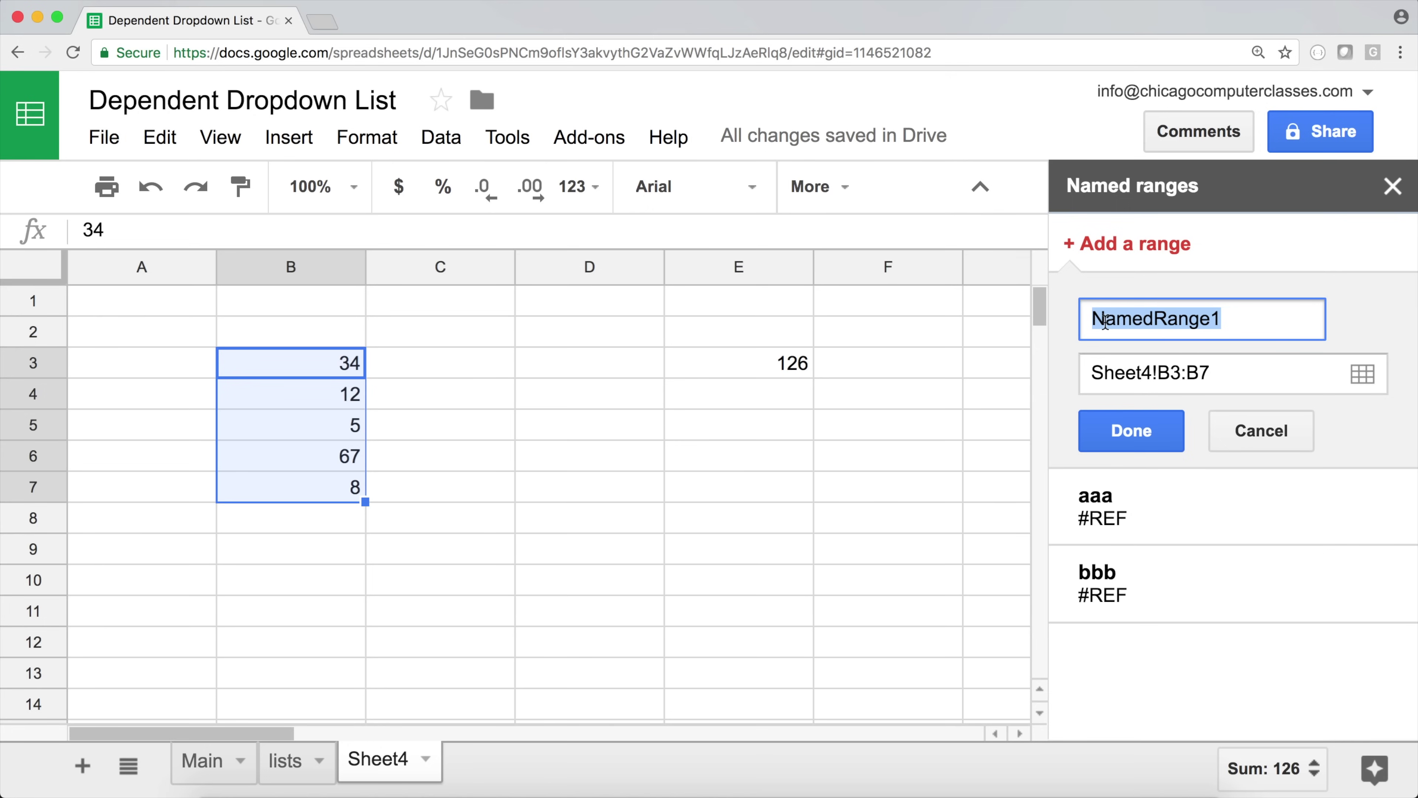
text(cat)
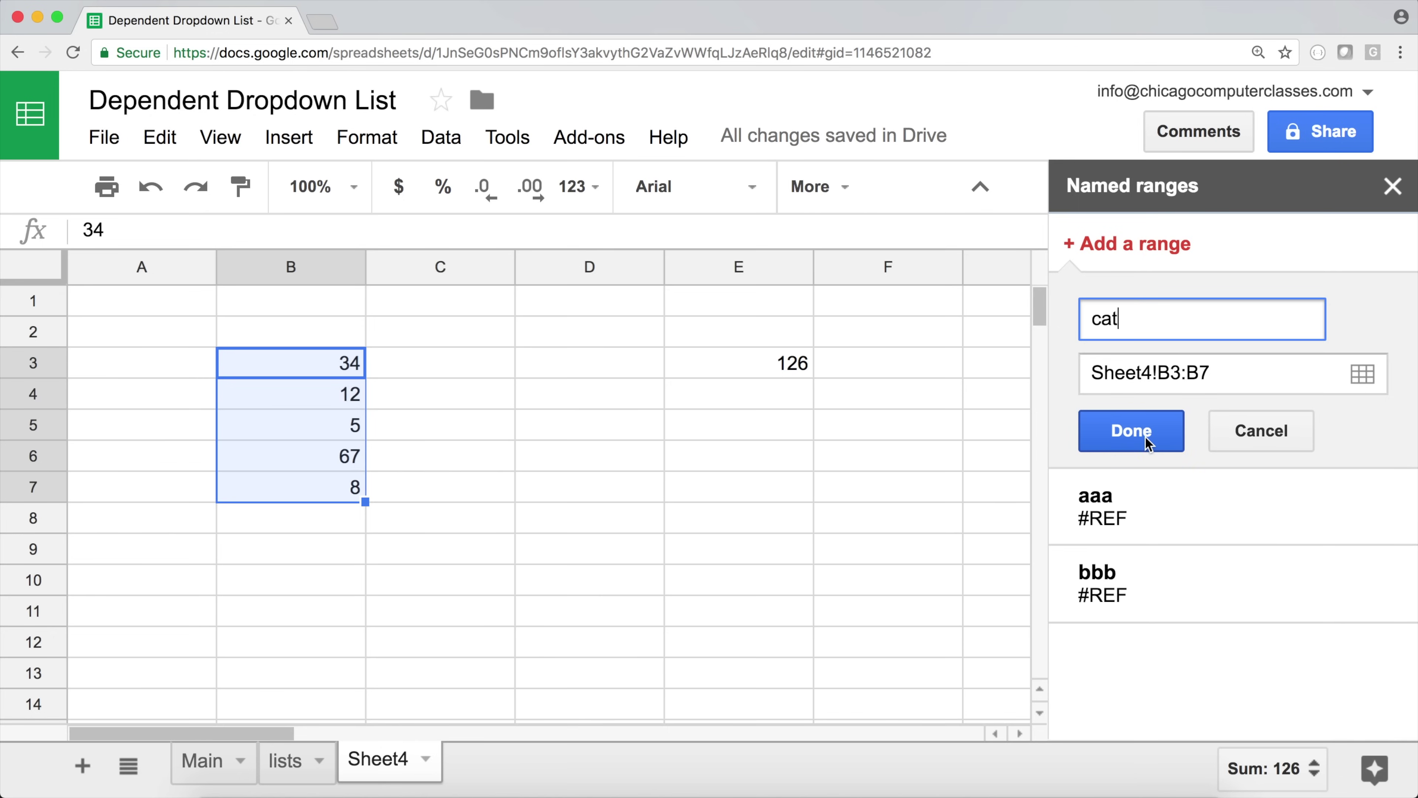
click(1148, 442)
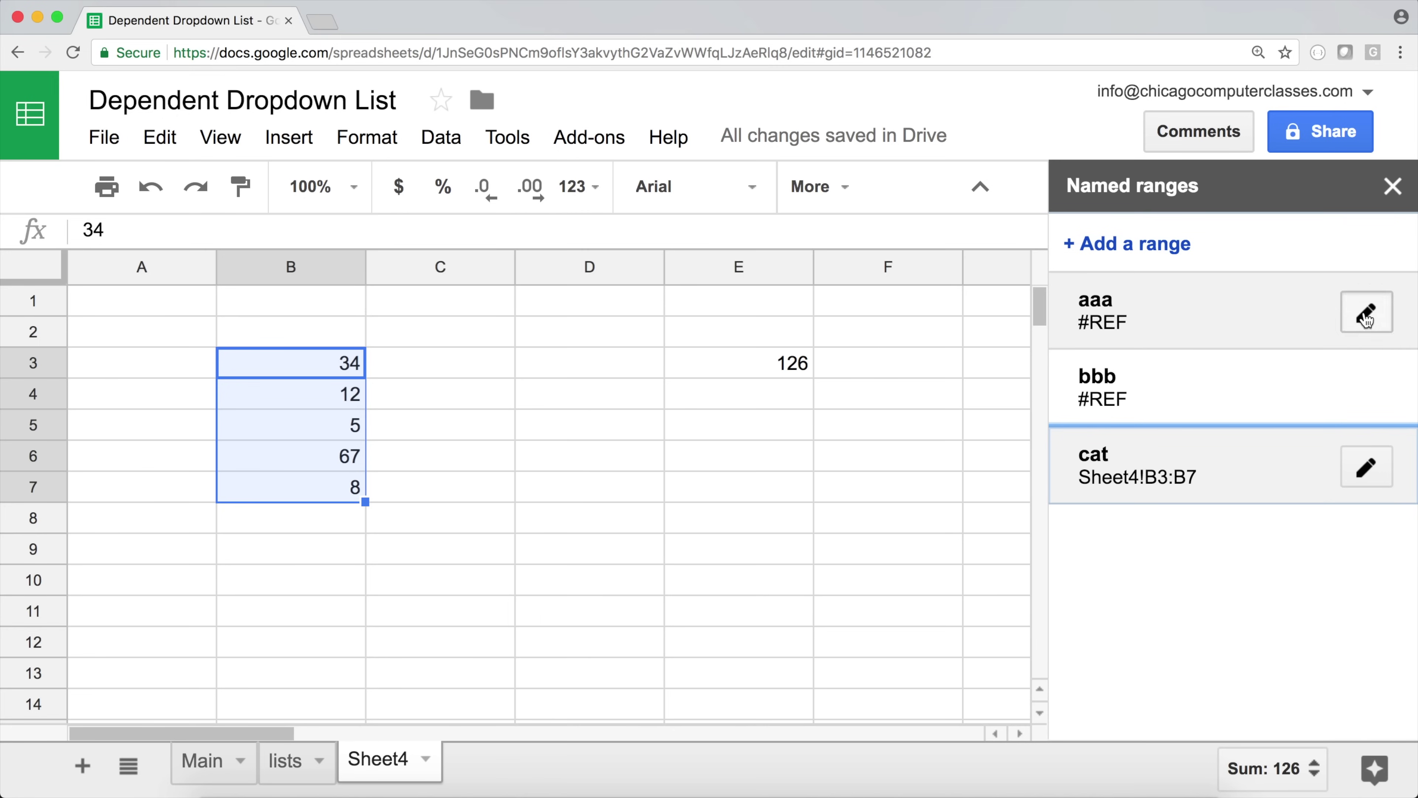
- Delete the broken named ranges aaa and bbb
click(1366, 318)
click(1372, 317)
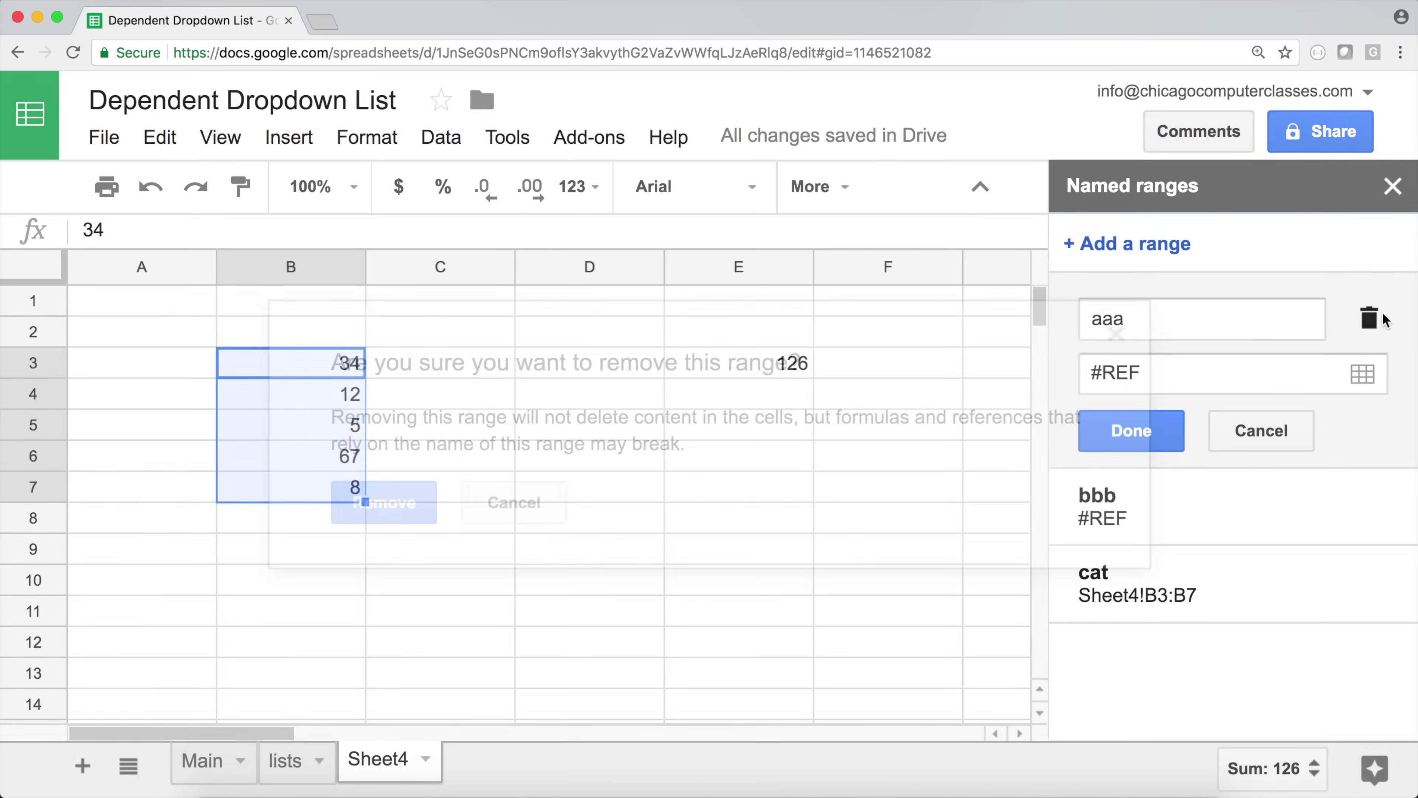
click(391, 506)
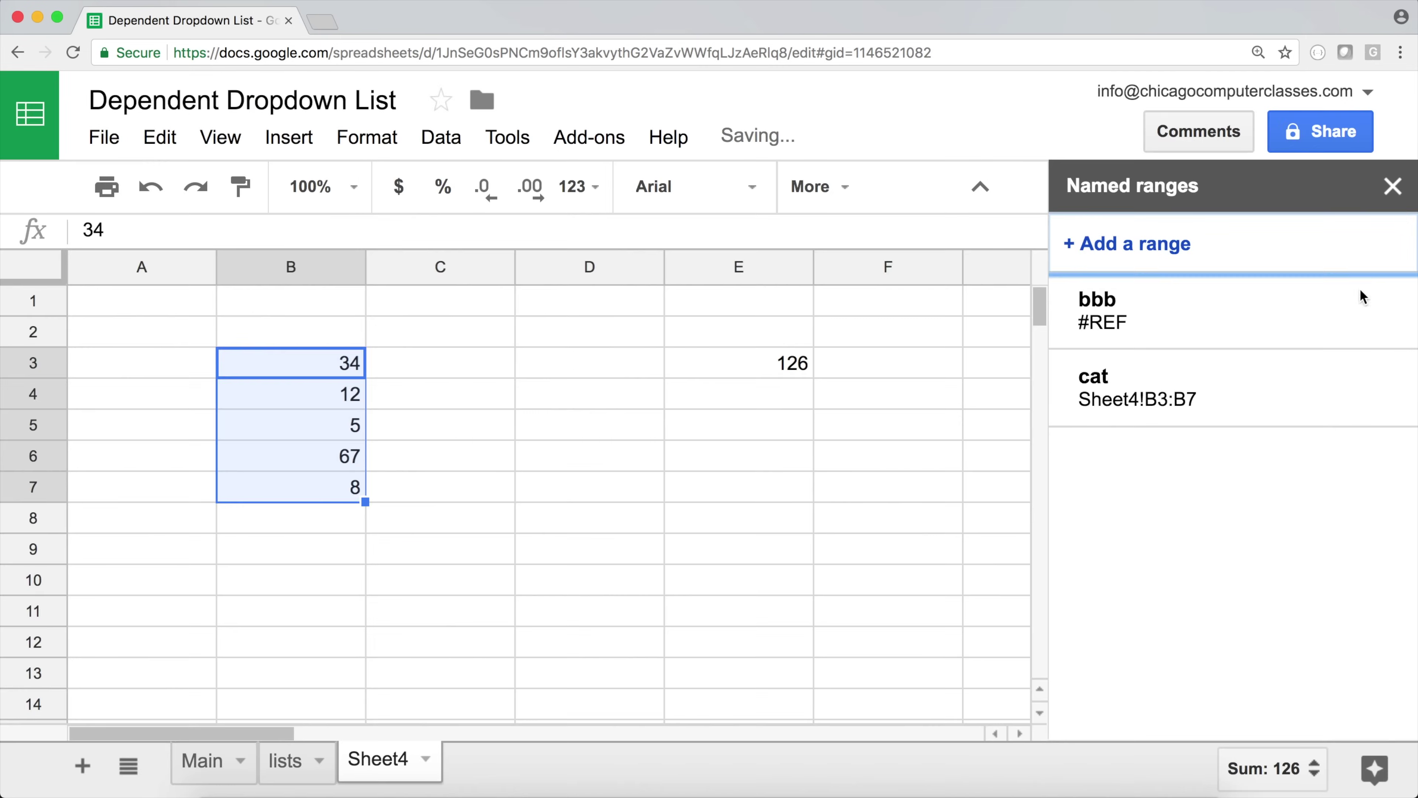
click(1367, 317)
click(1369, 317)
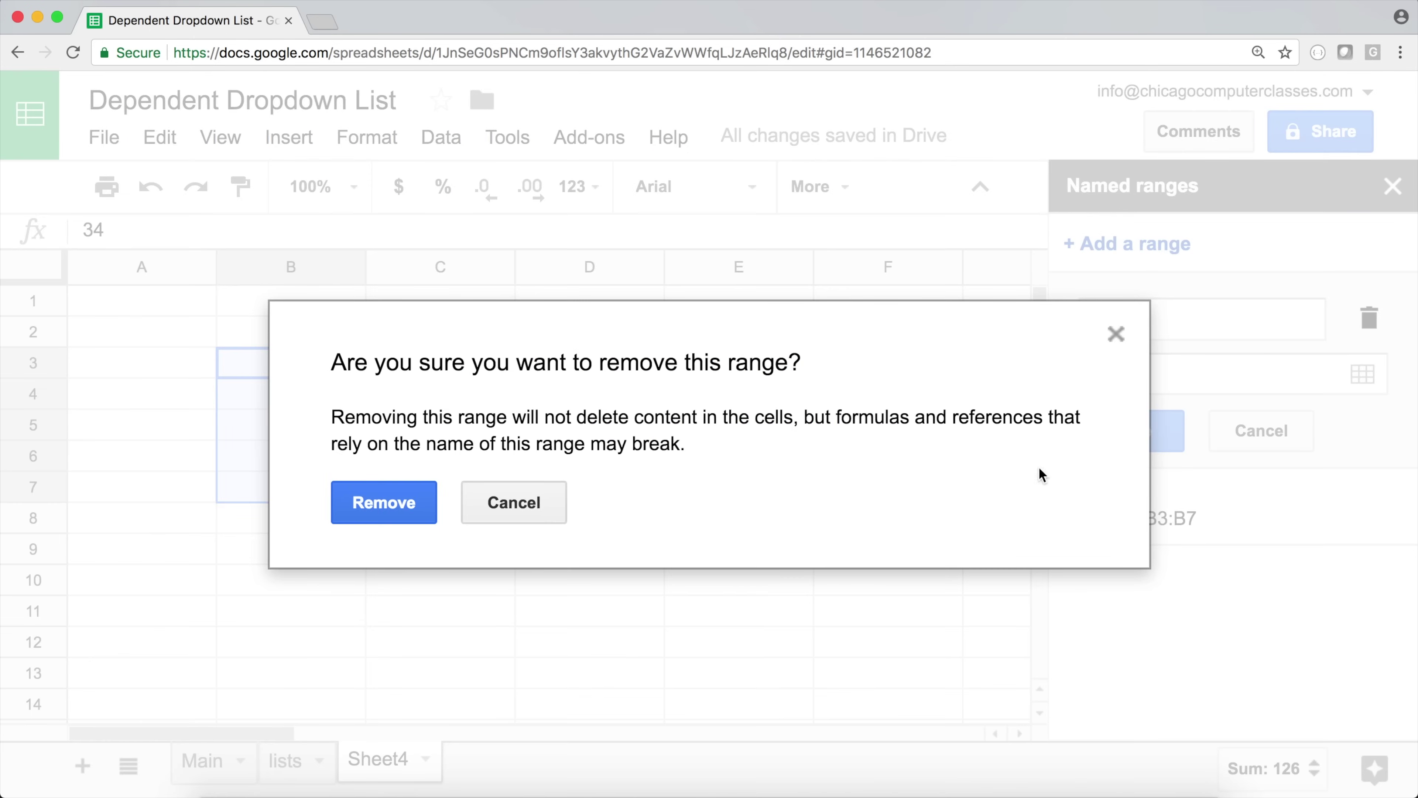
click(384, 503)
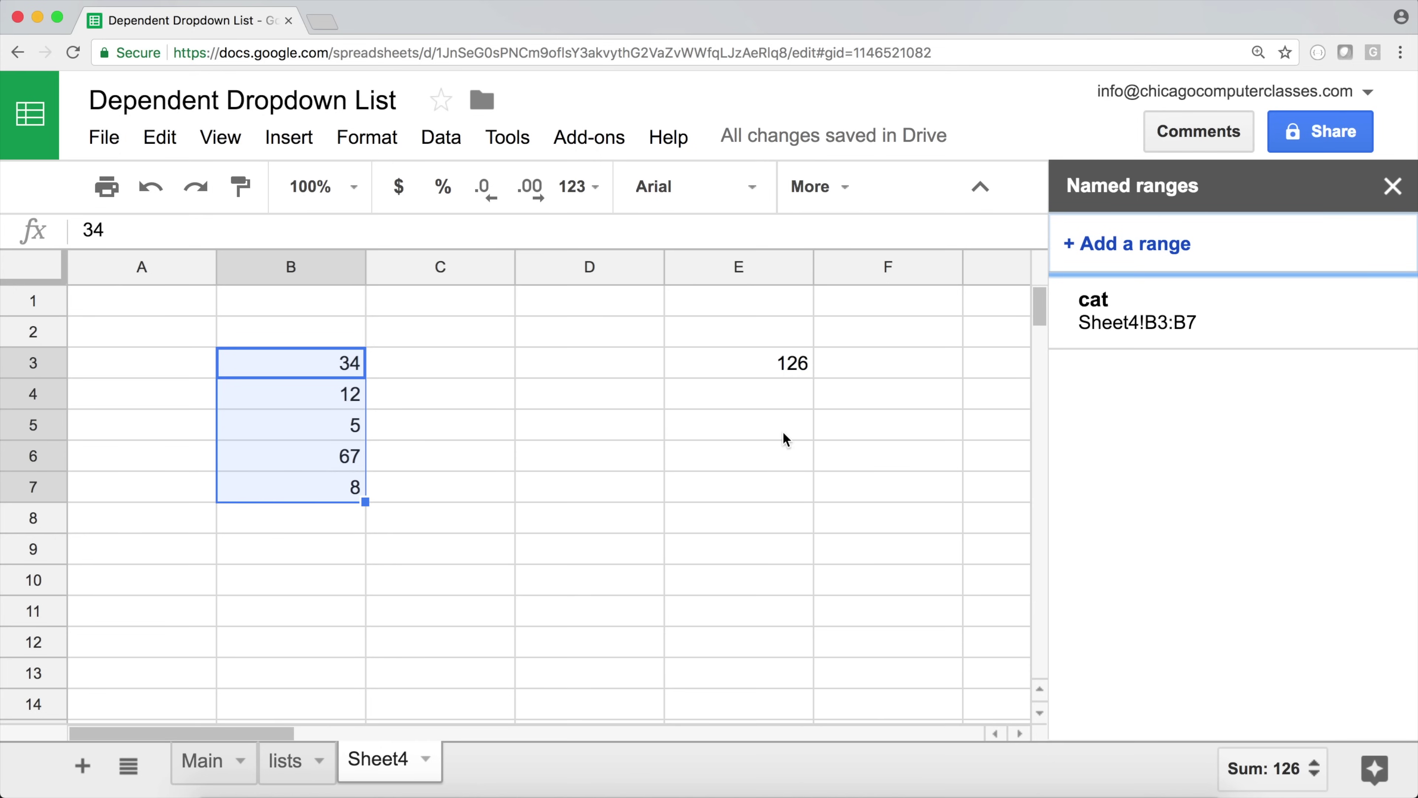
click(744, 431)
- Enter =SUM(cat) in E5 on Sheet4
text(=)
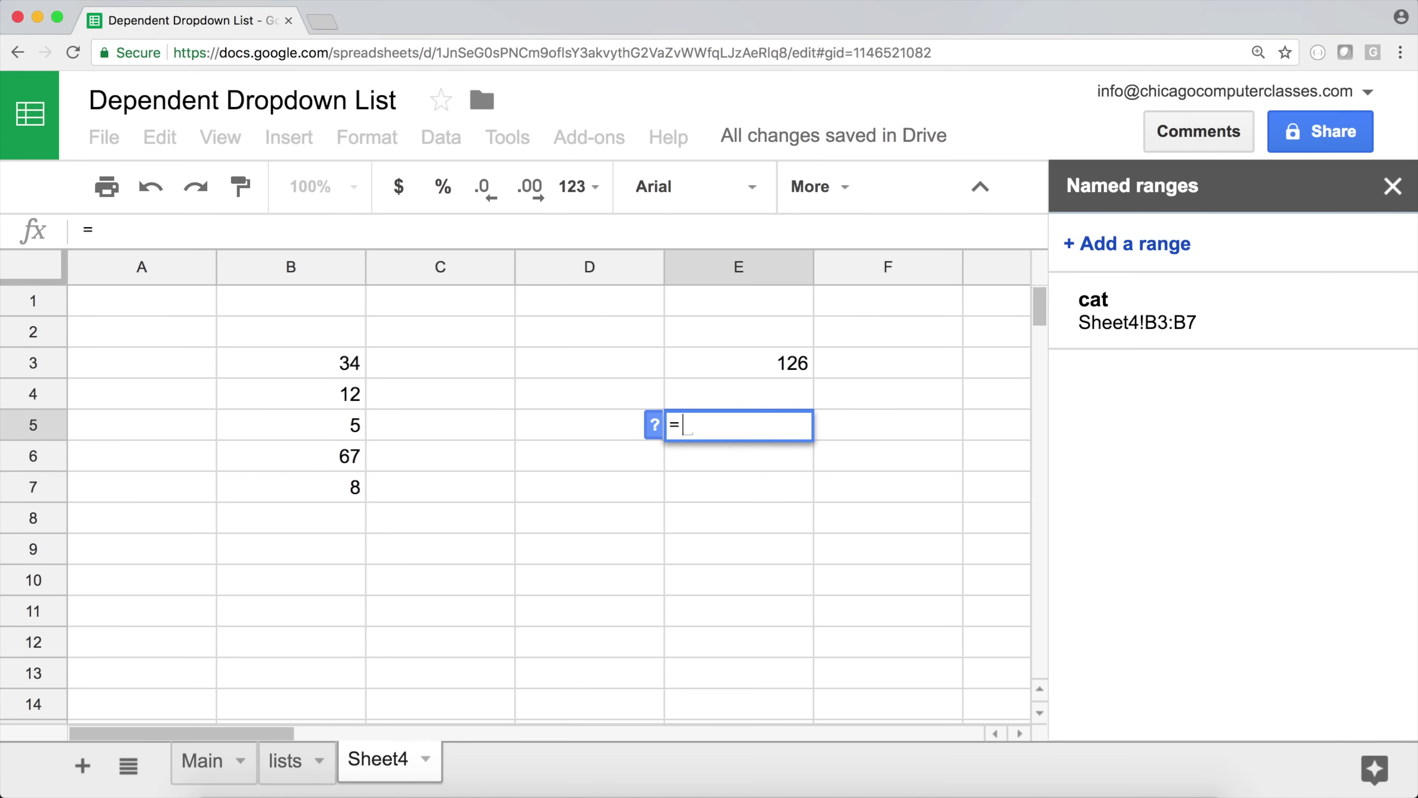
text(SUM)
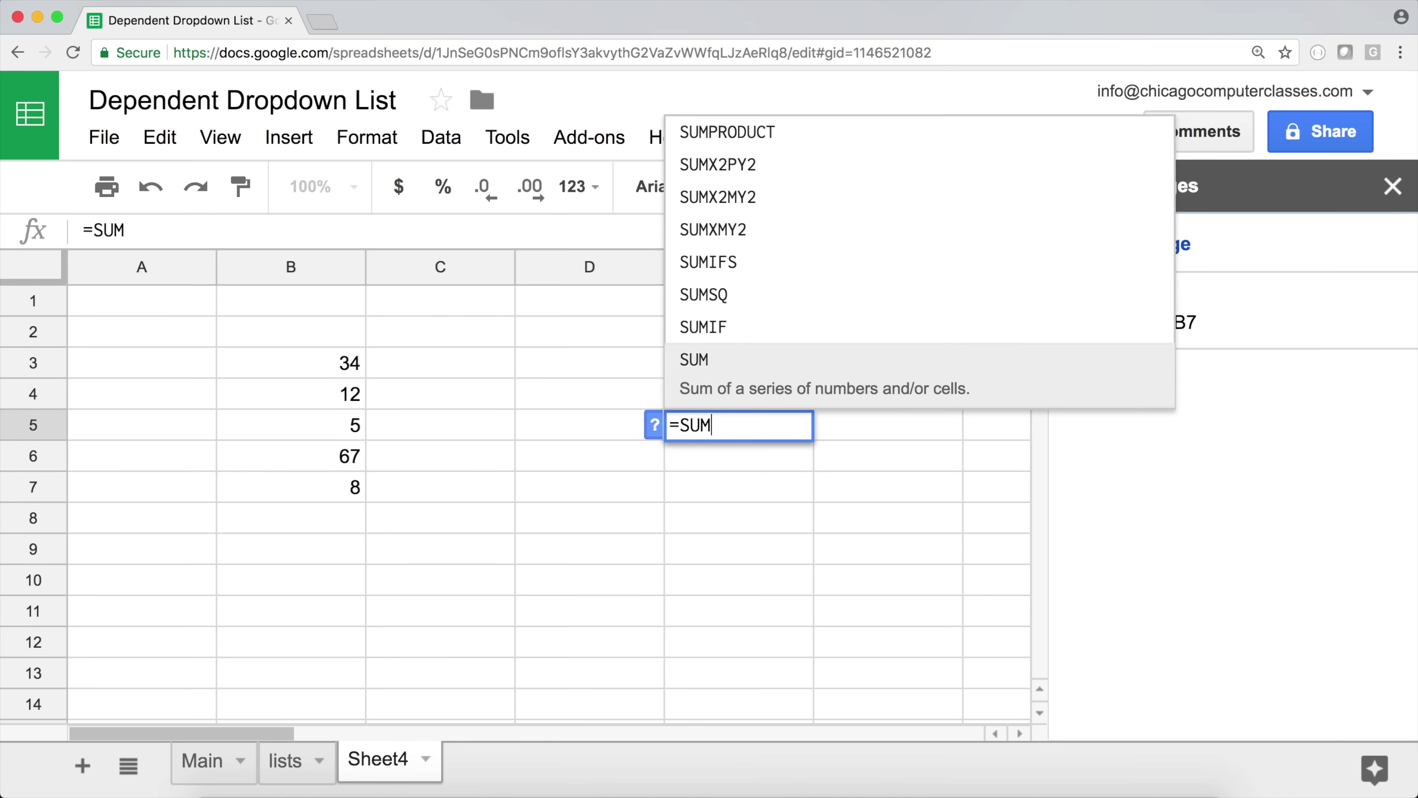
text(()
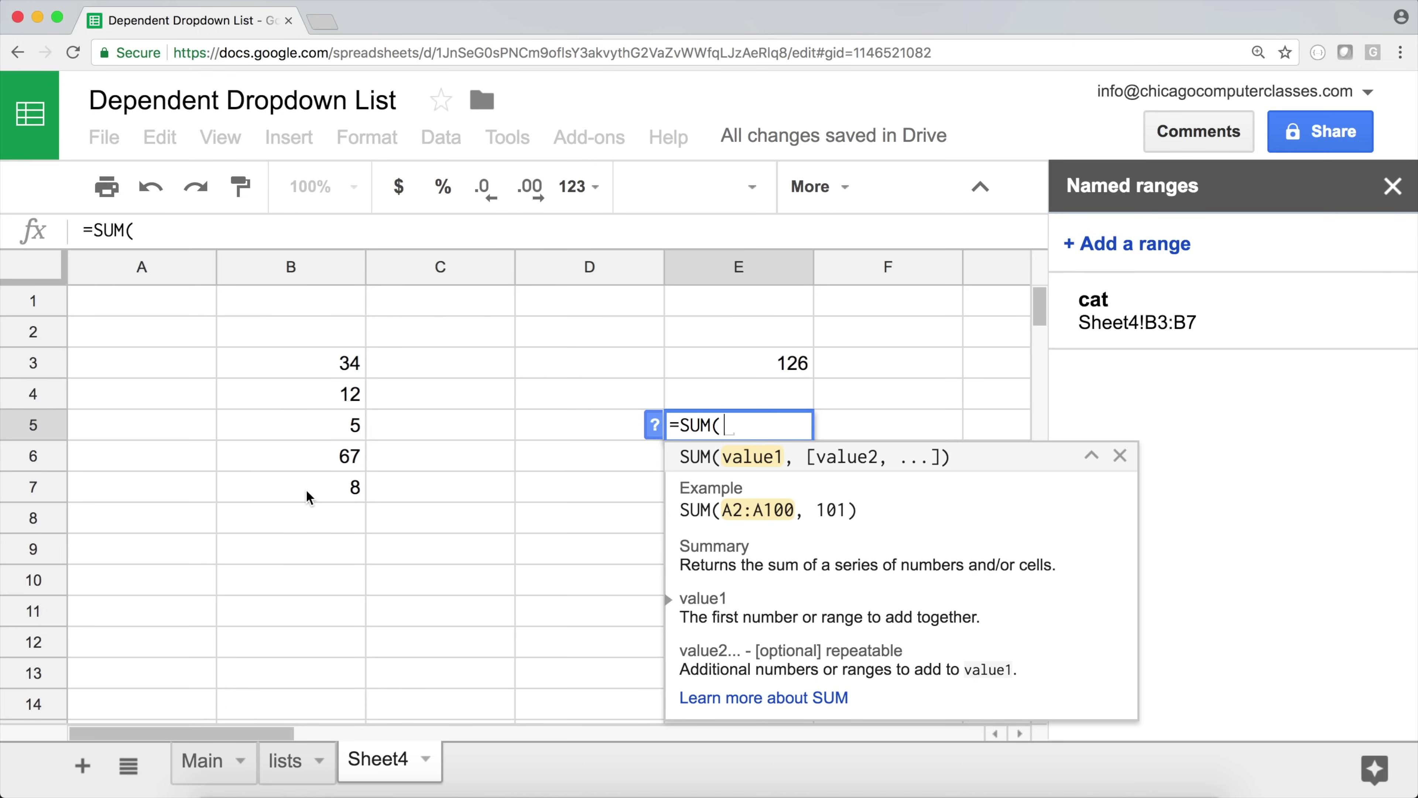
text(cat)
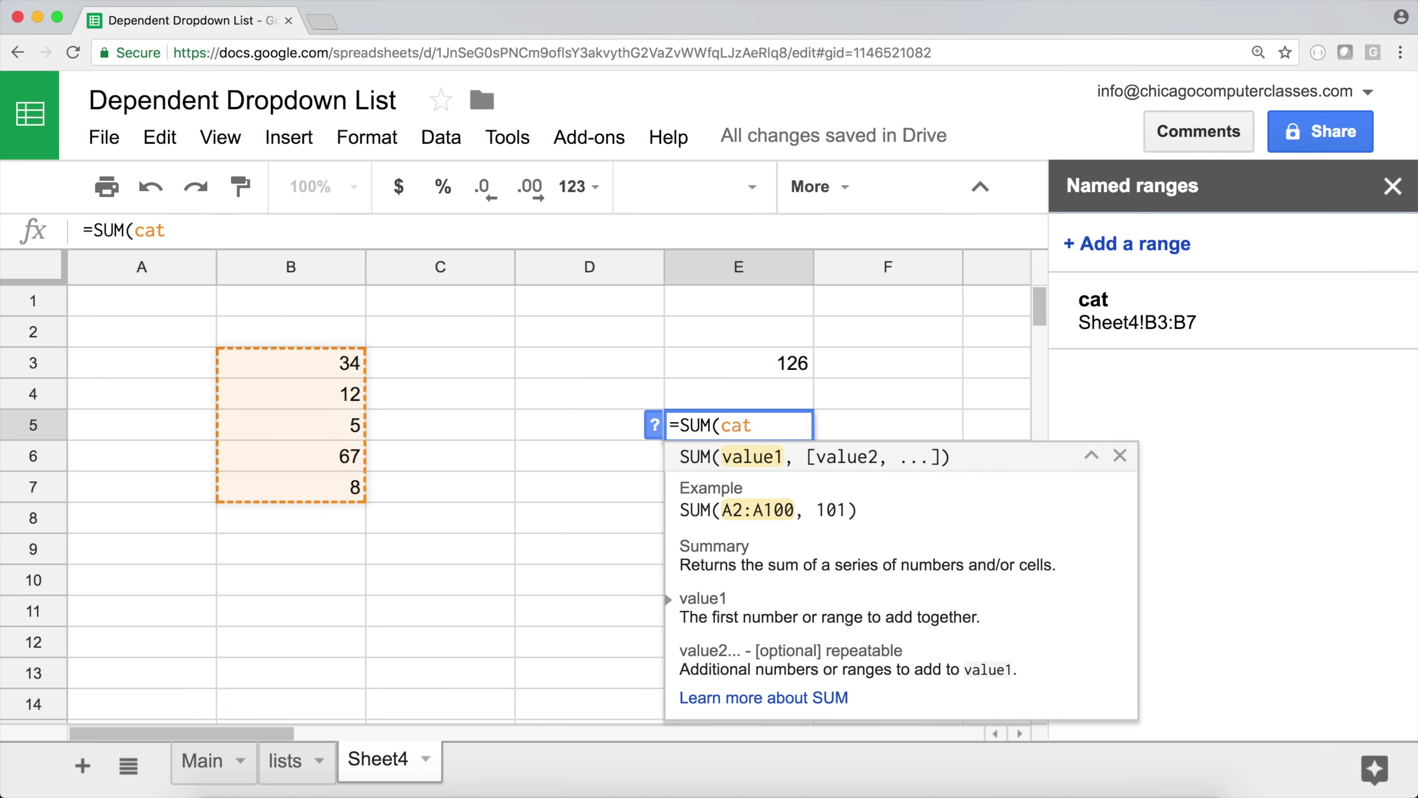
text())
key(Return)
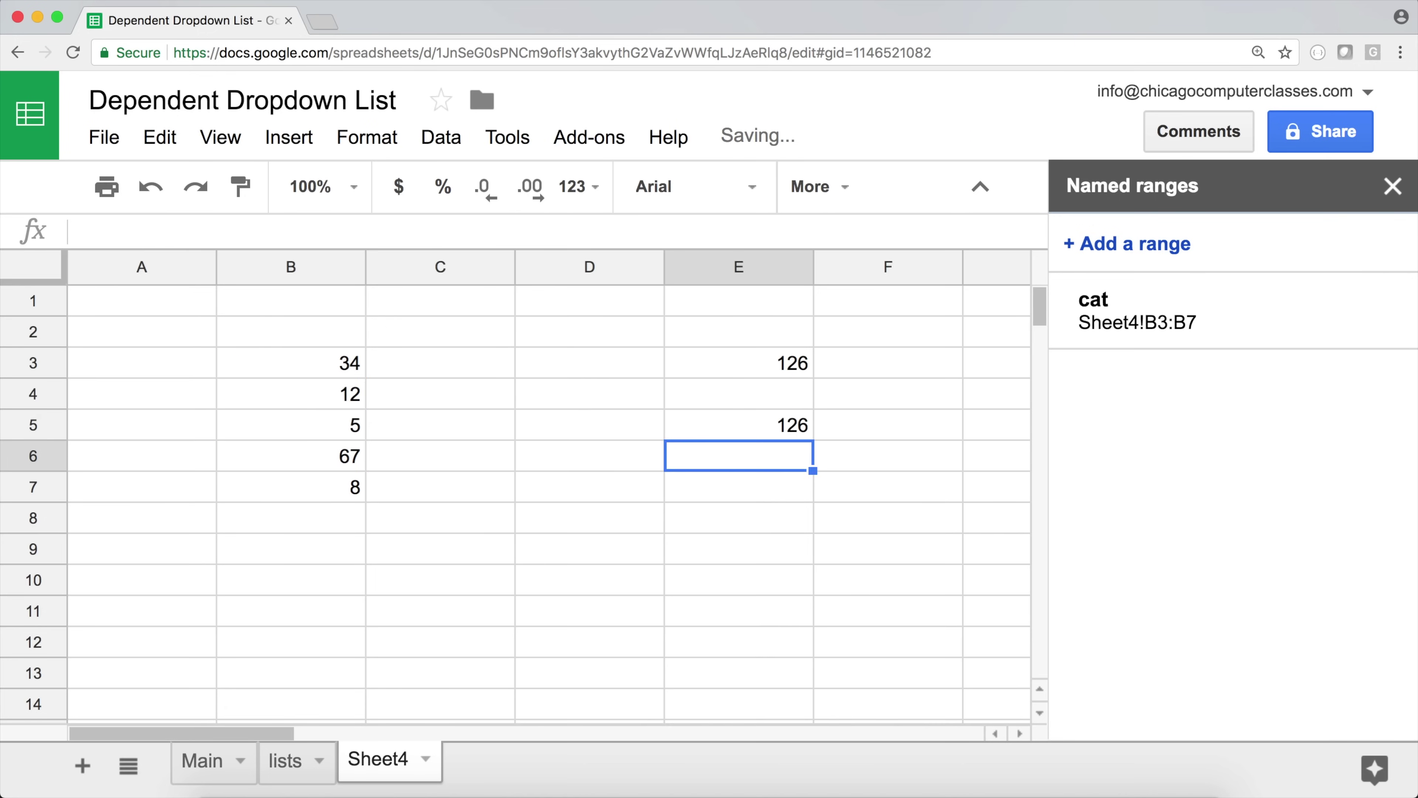
- Inspect the cells the E5 formula references, then select C3:C8
click(786, 414)
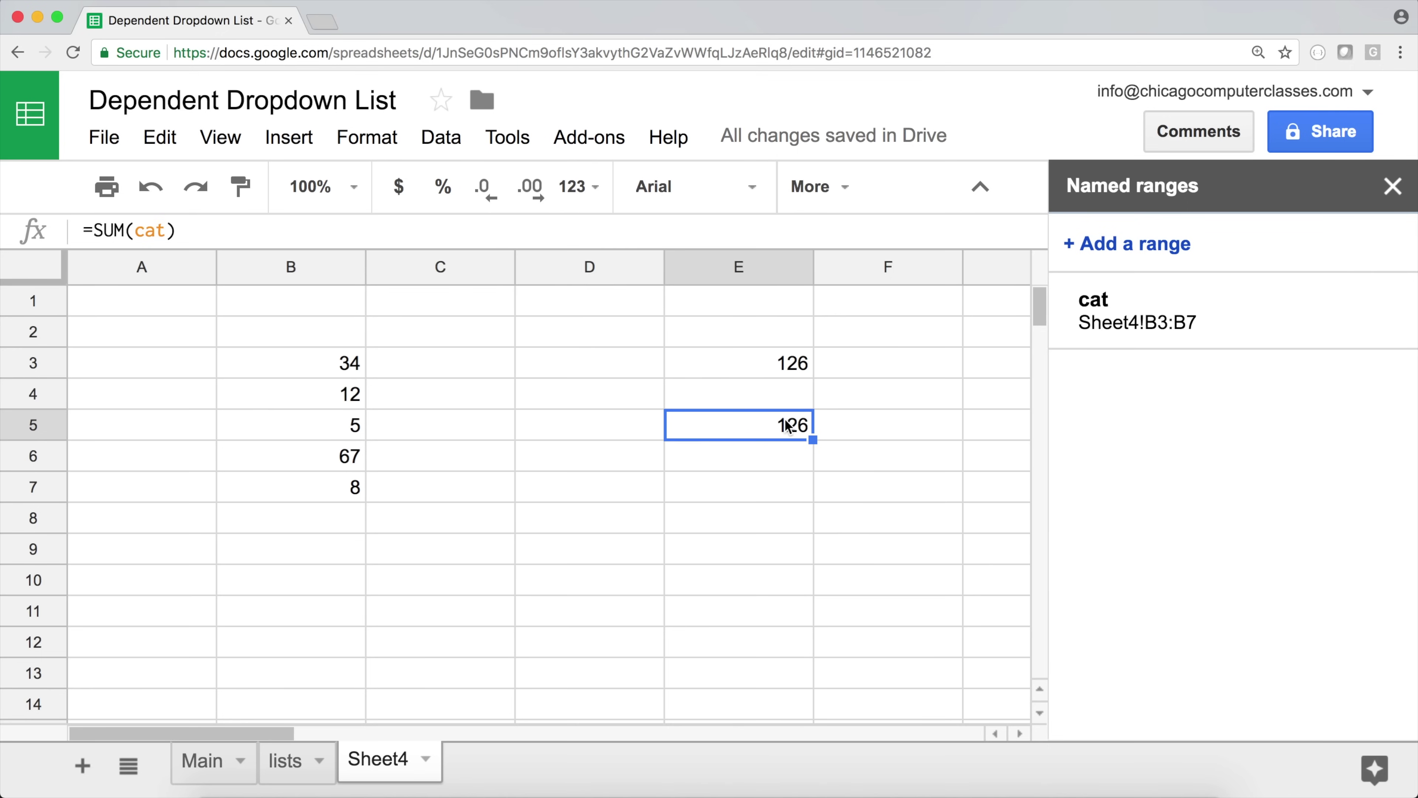
double_click(787, 427)
double_click(736, 426)
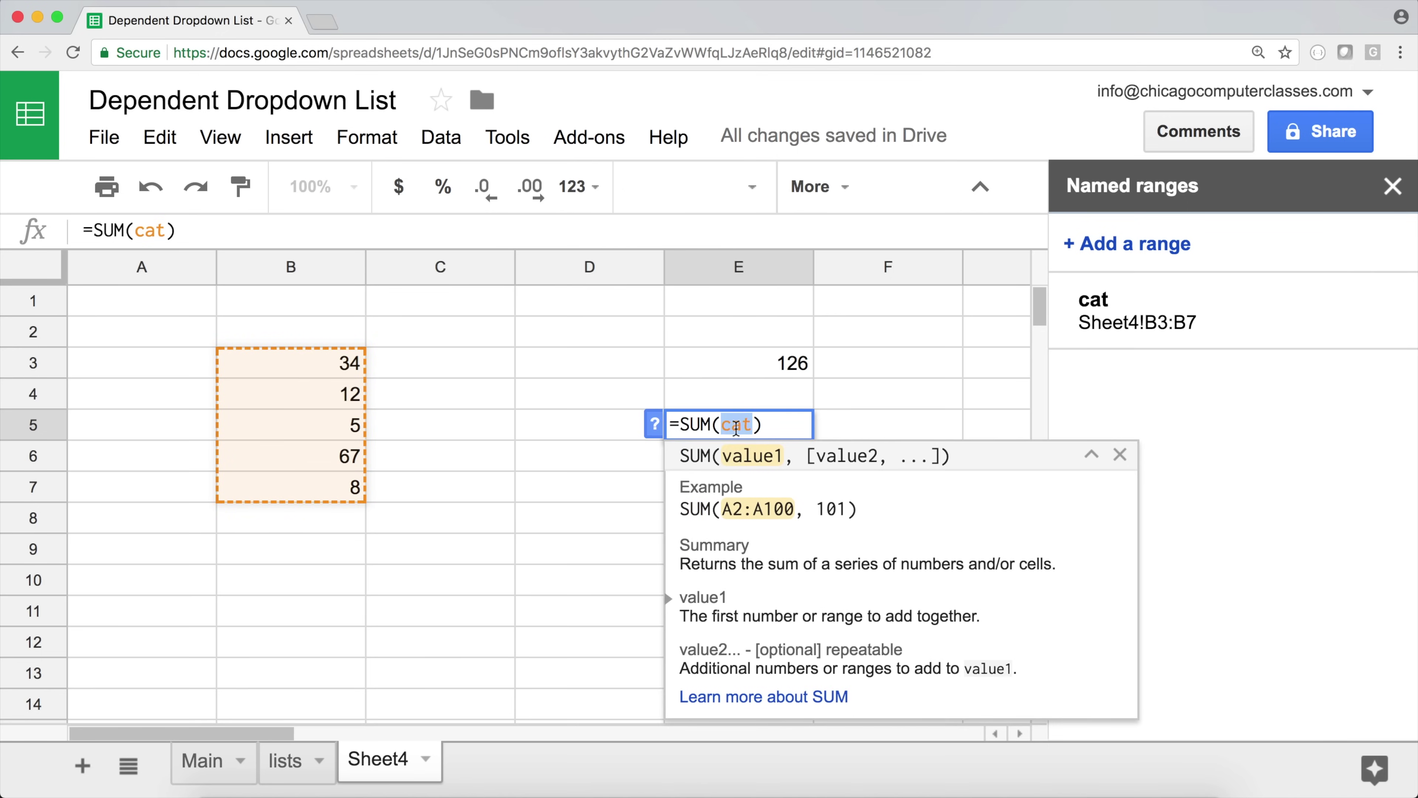
key(Return)
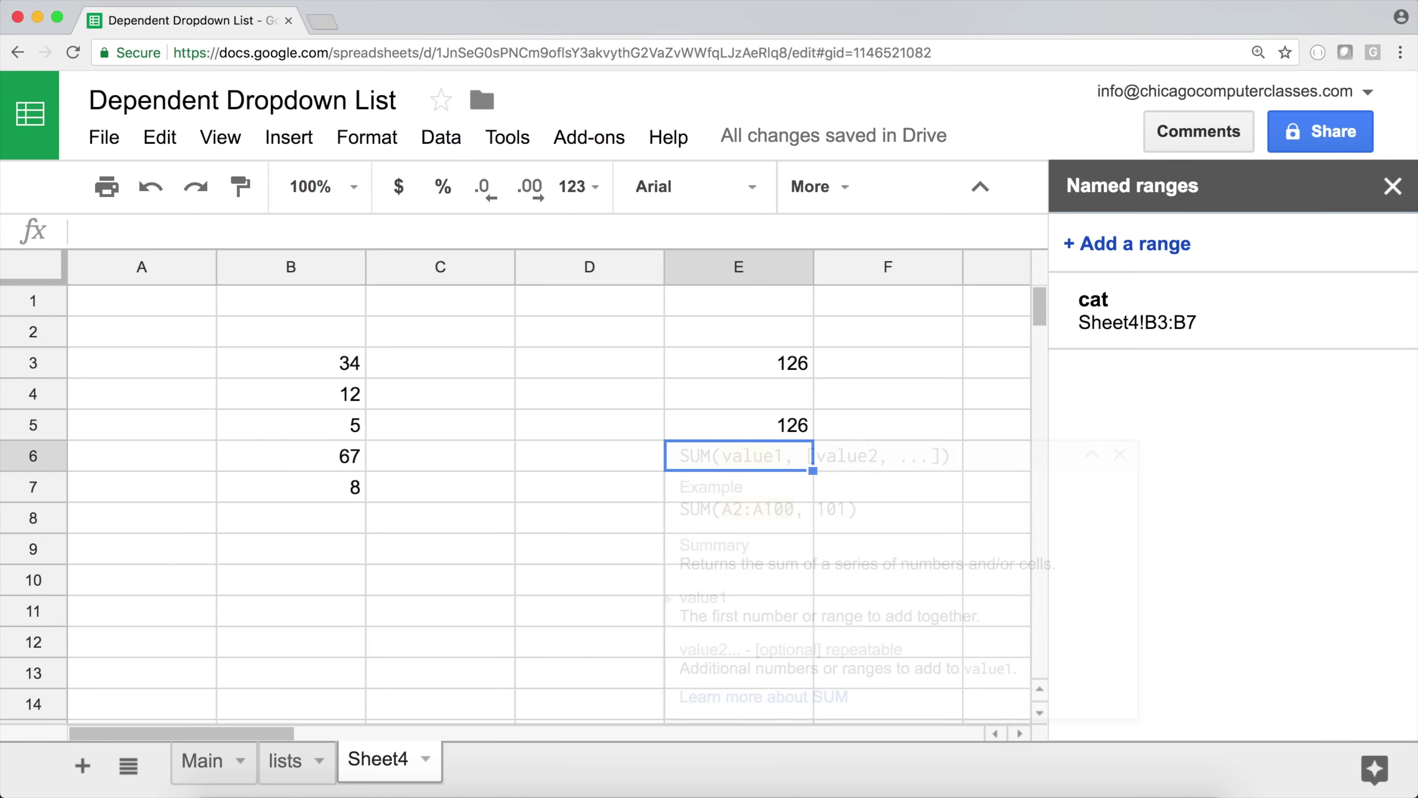
drag(483, 352, 486, 520)
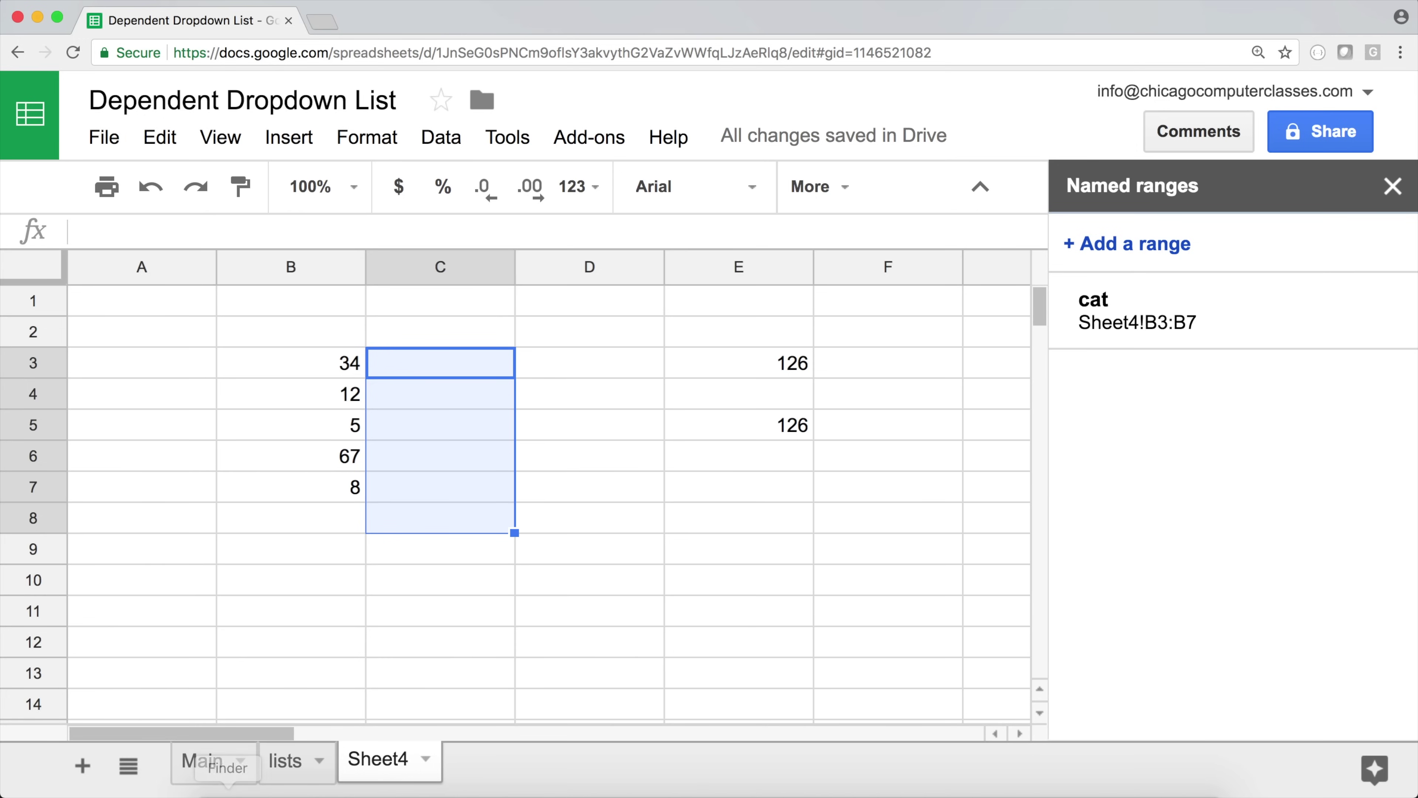
- Add Sheet5 and enter =SUM(cat) in its B5
click(90, 776)
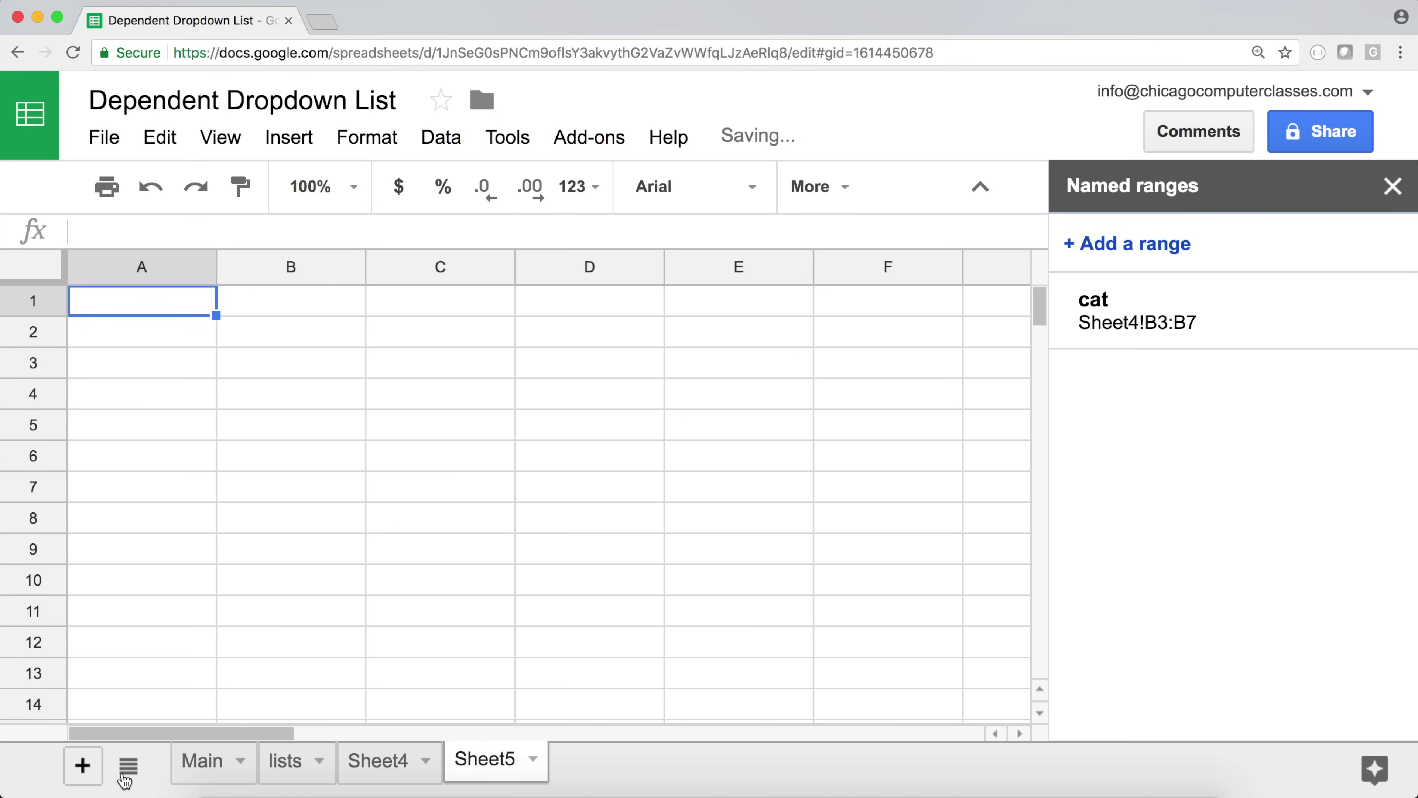
click(338, 423)
text(=su)
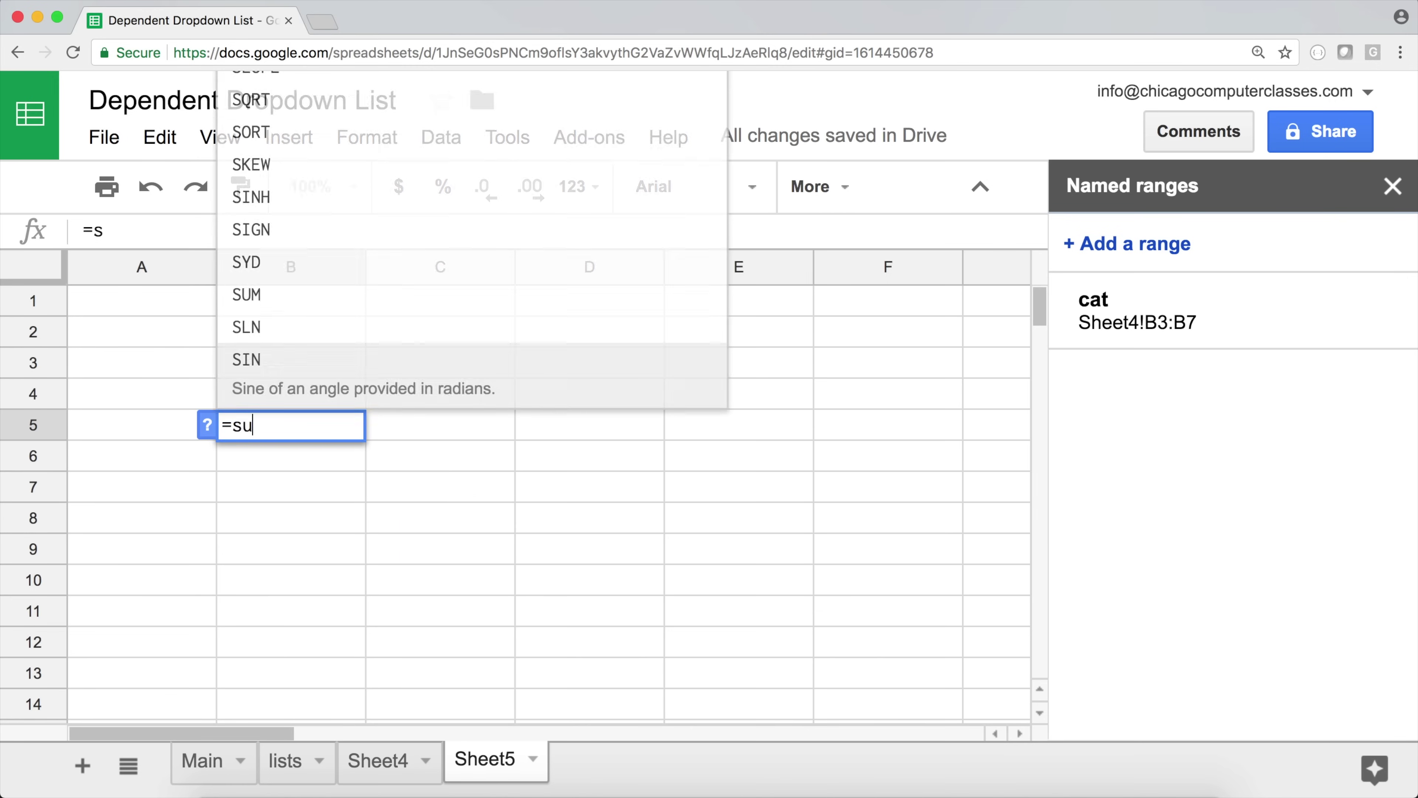
key(Tab)
text(cat))
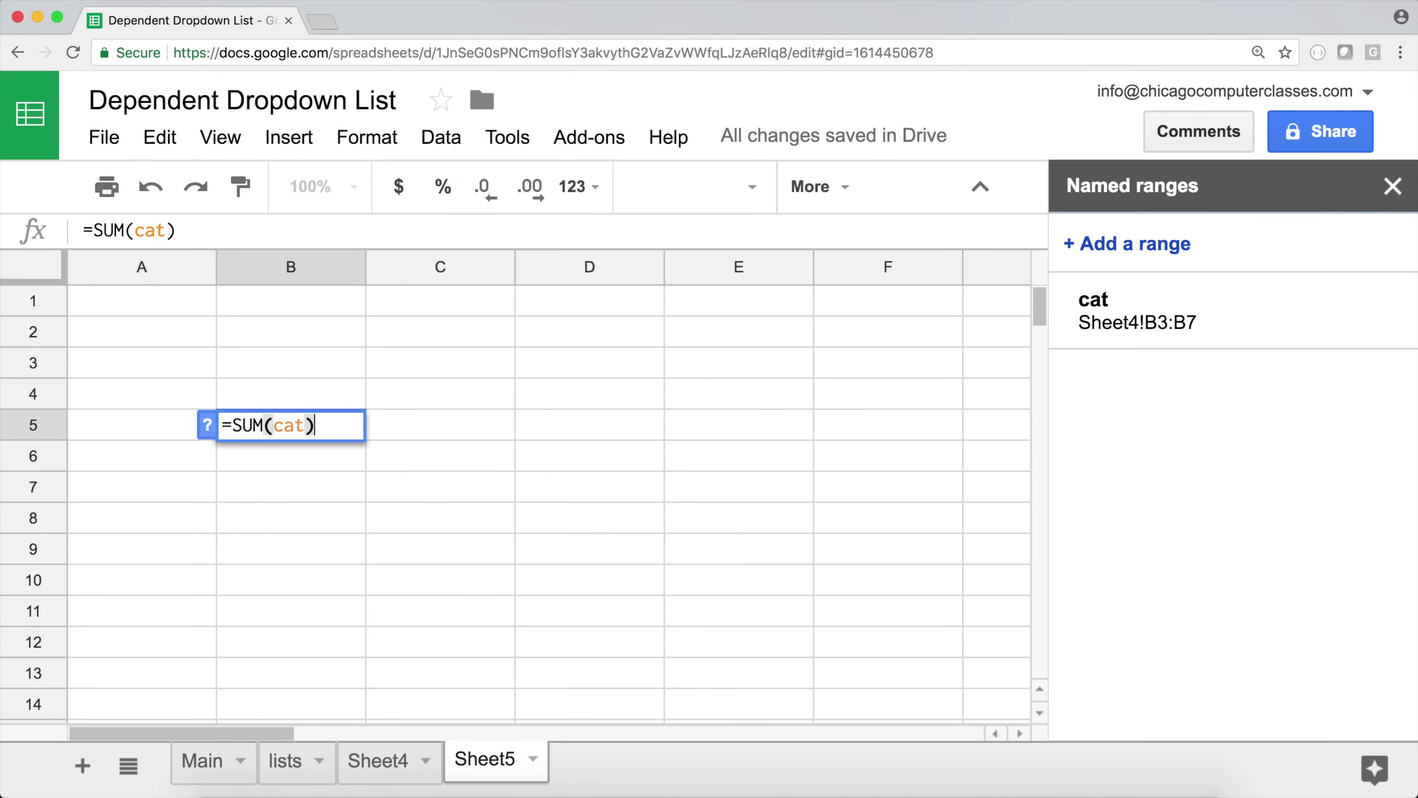
key(Return)
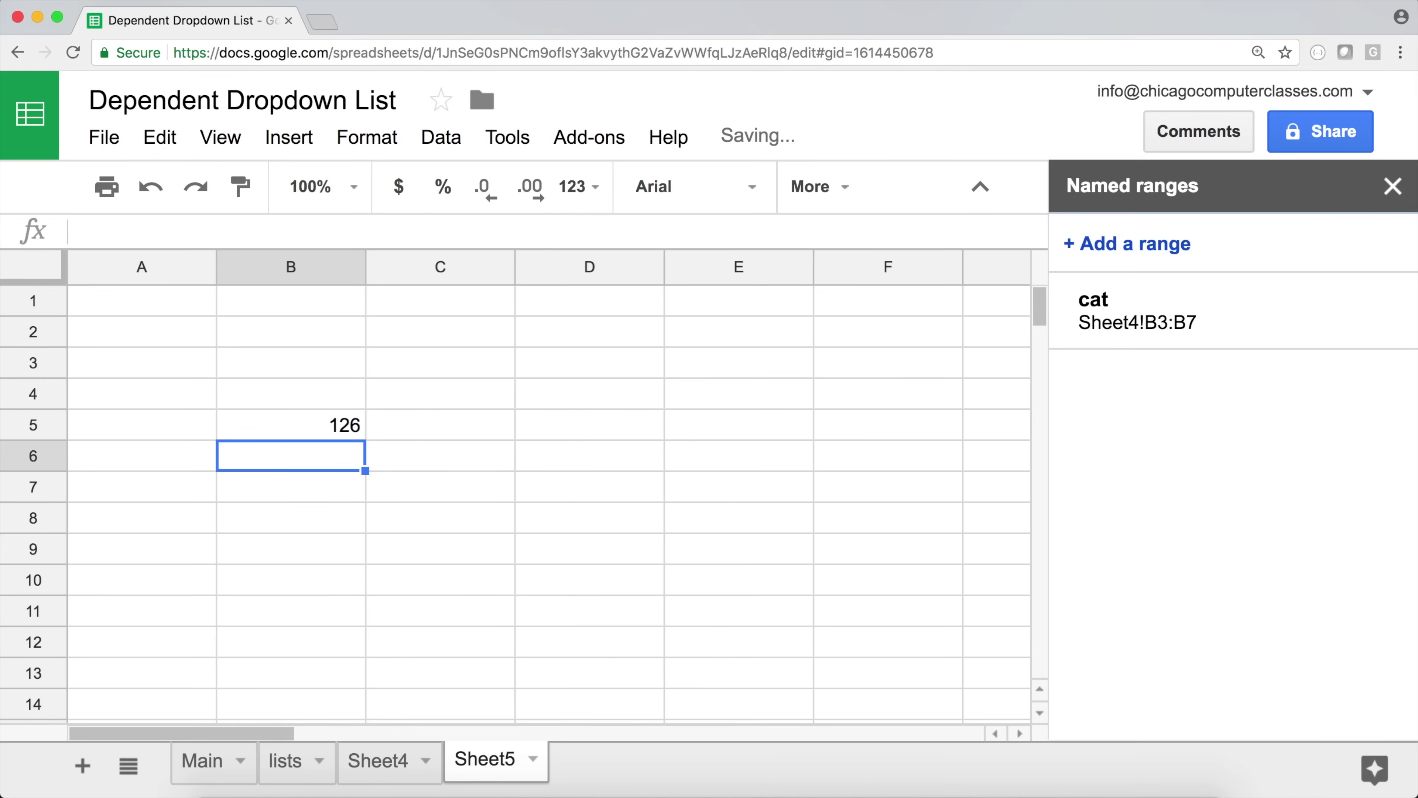
- Review the B5 formula, clear B5, and return to Sheet4
double_click(337, 431)
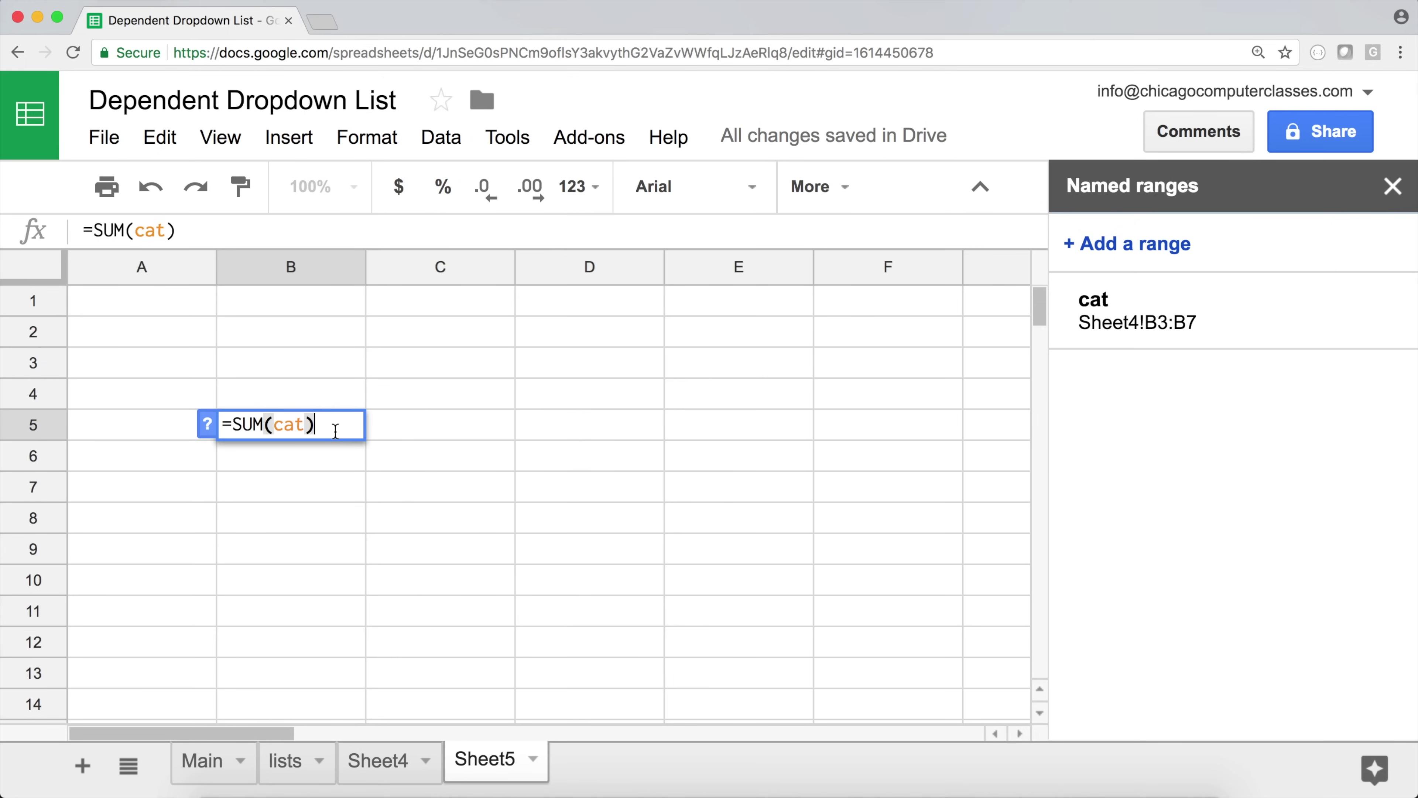
click(283, 425)
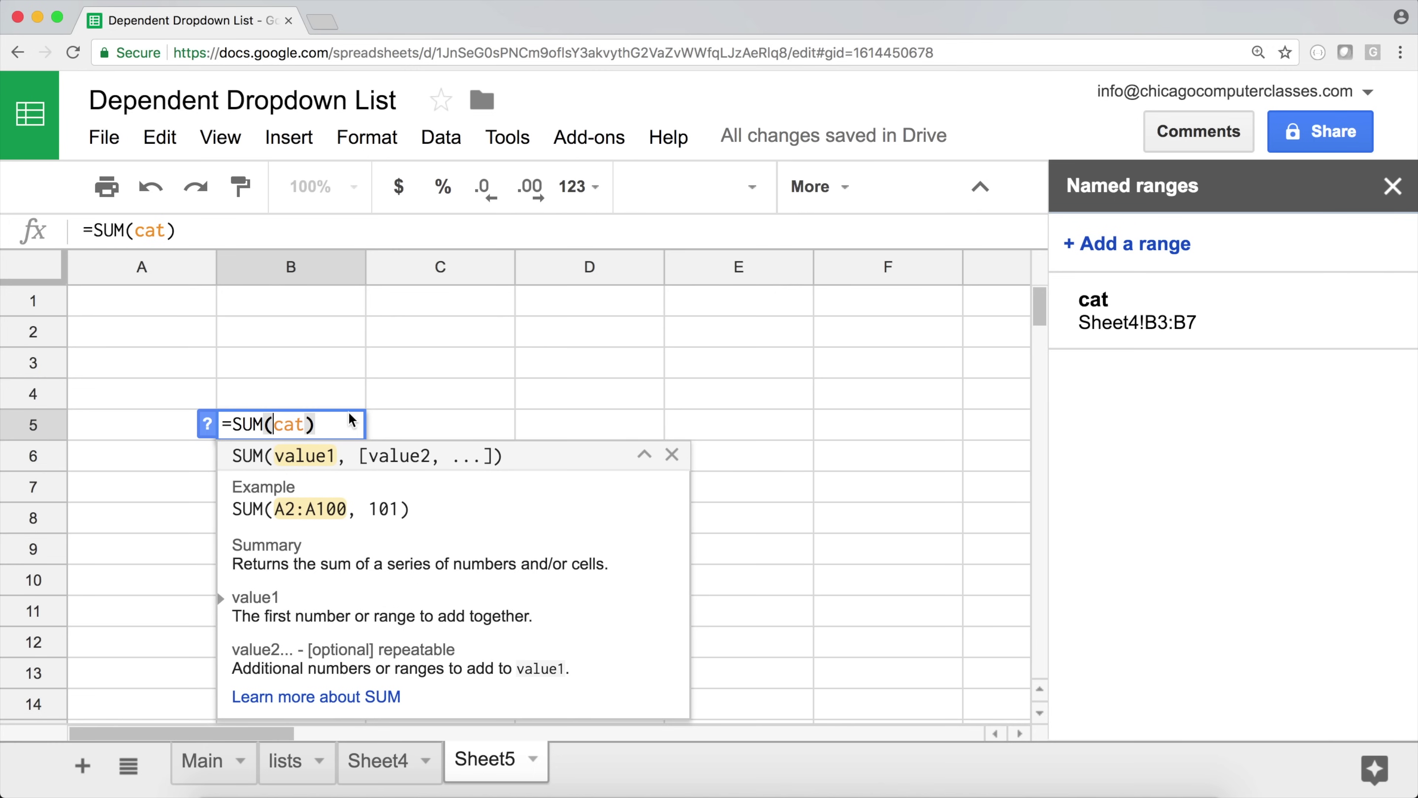
key(Return)
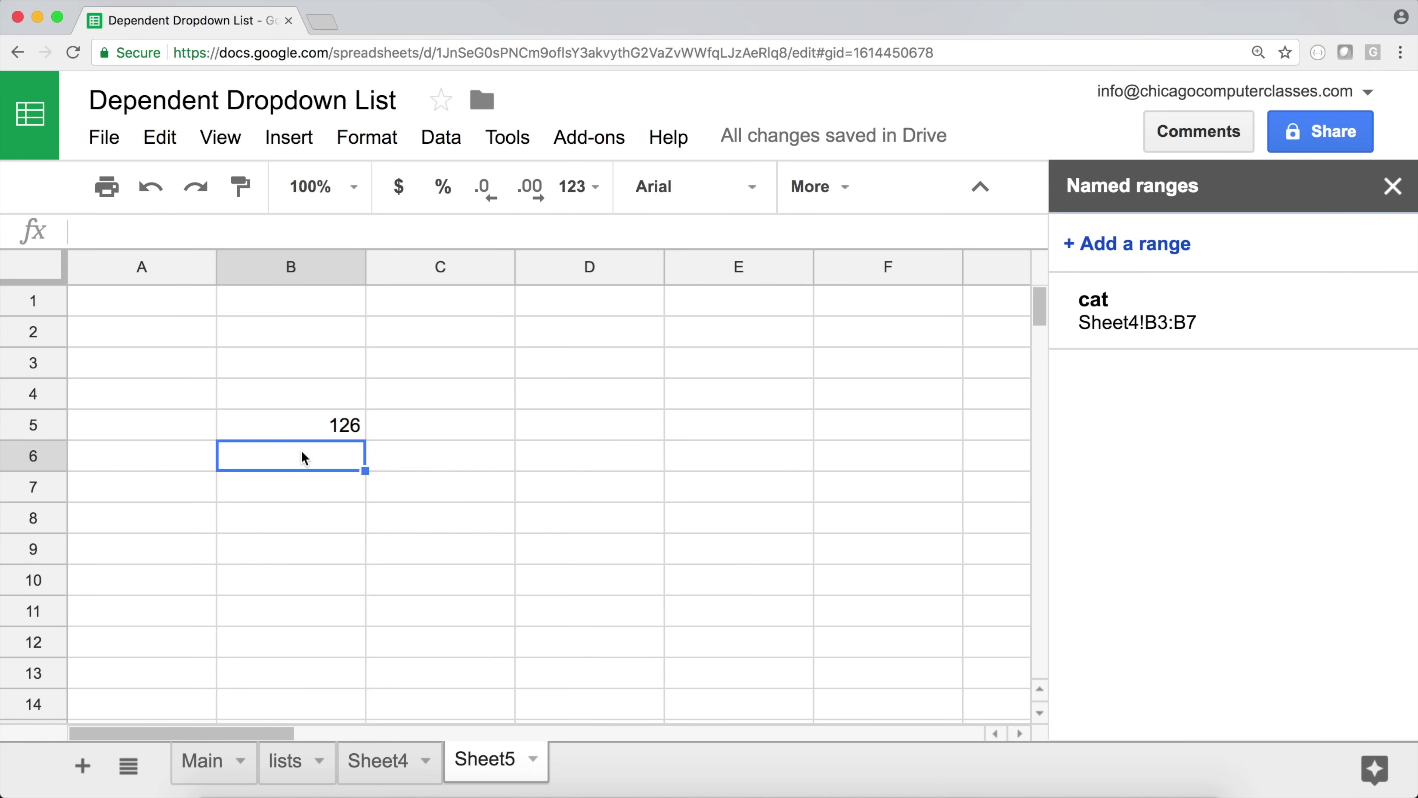
click(340, 426)
key(Delete)
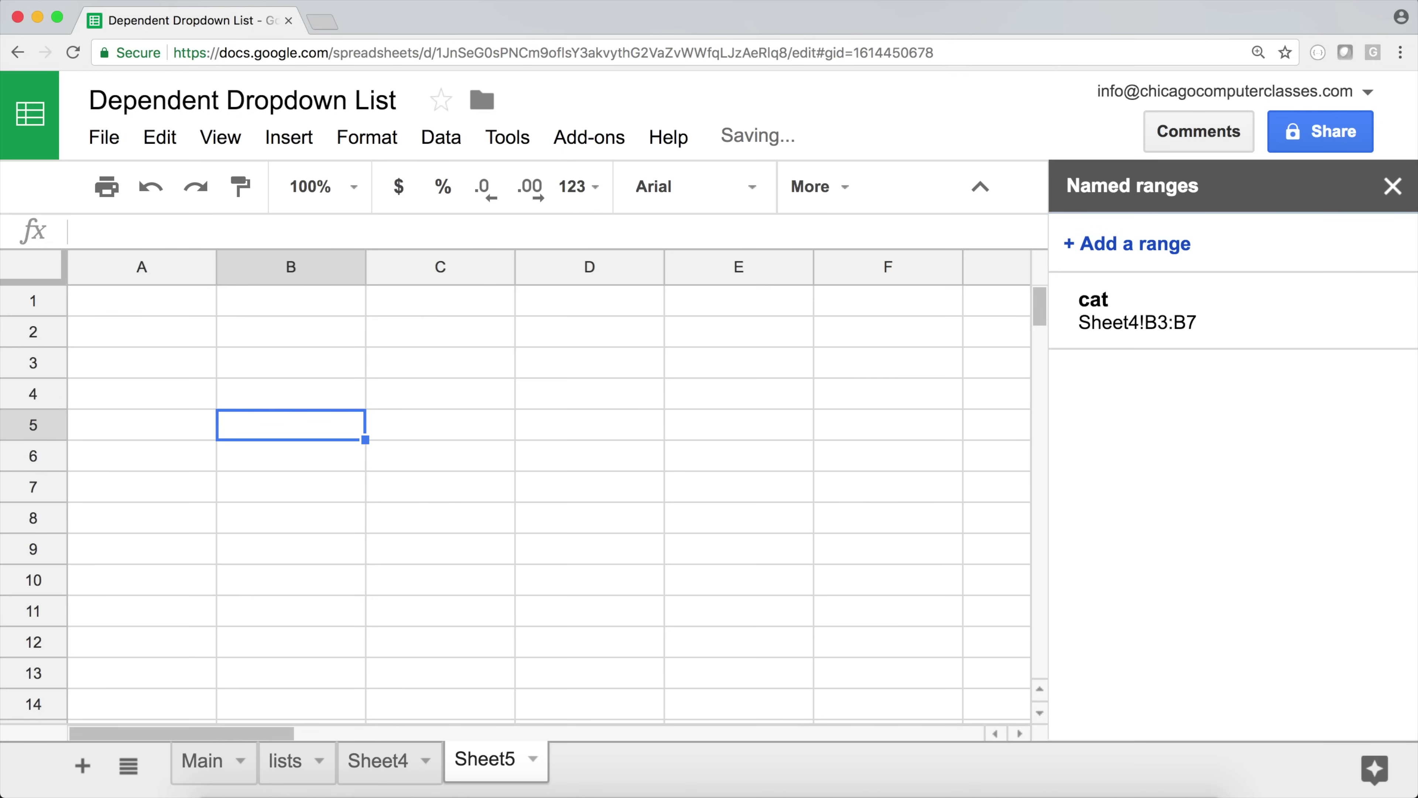
key(Return)
click(440, 763)
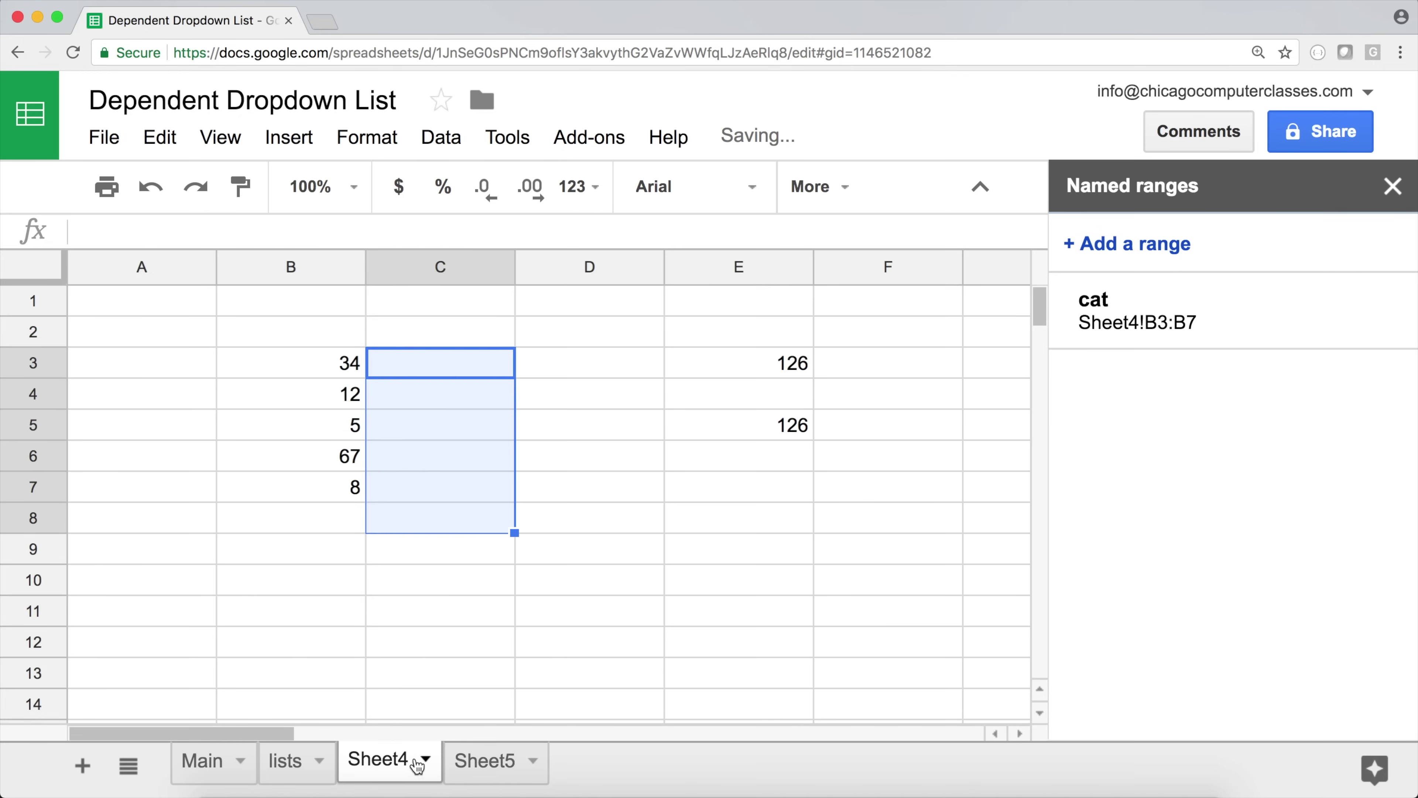
- Delete the Sheet5 tab
click(461, 759)
right_click(484, 754)
click(526, 330)
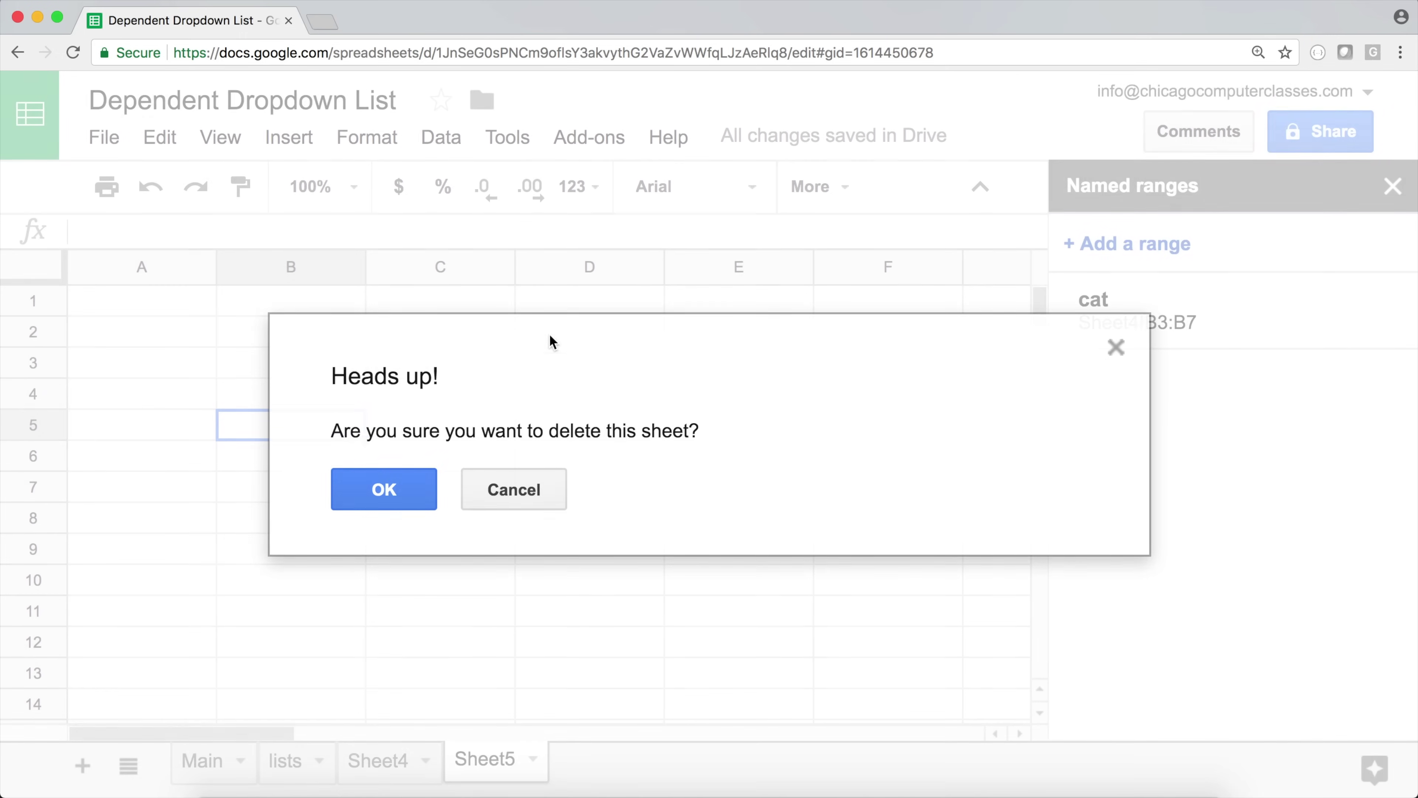
click(392, 489)
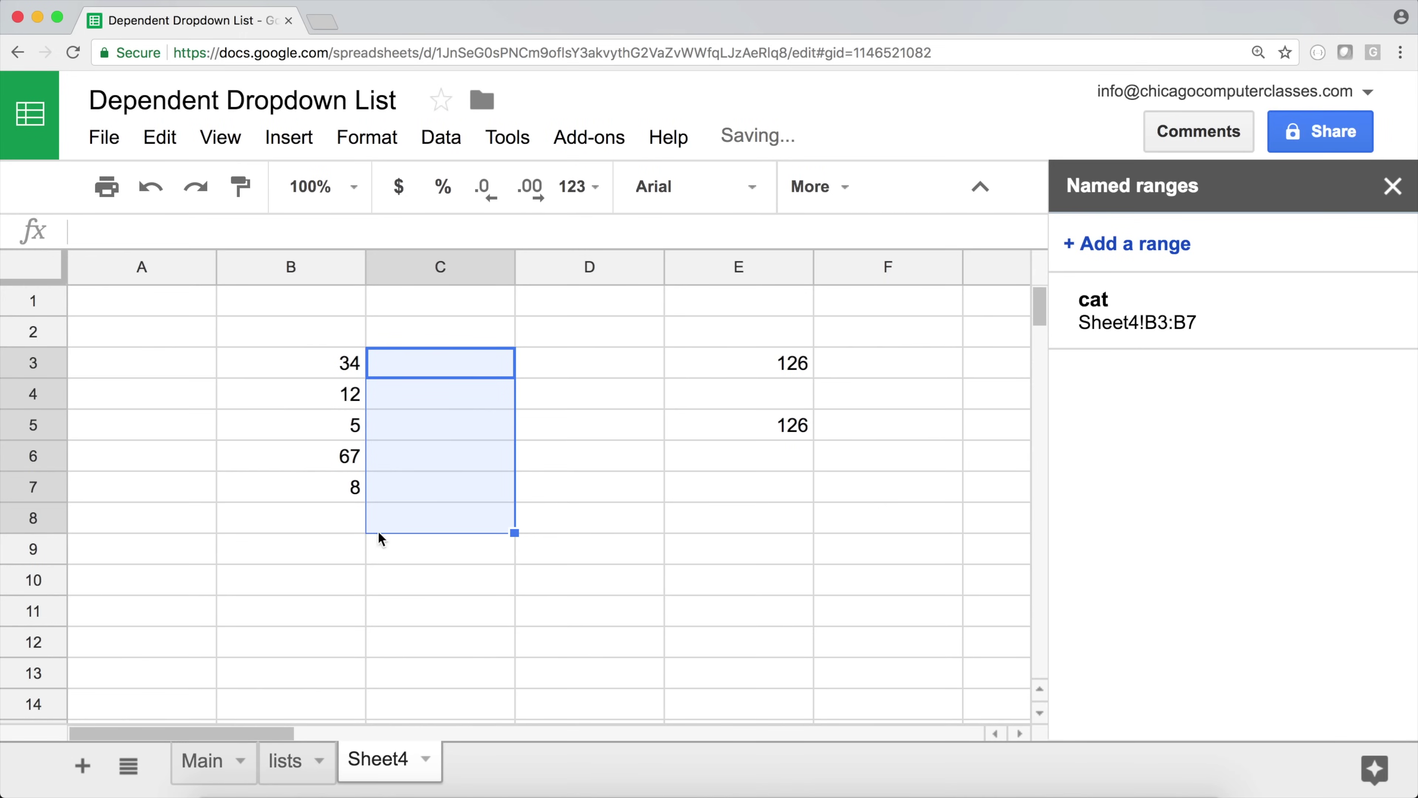
- Delete the Sheet4 tab
click(314, 367)
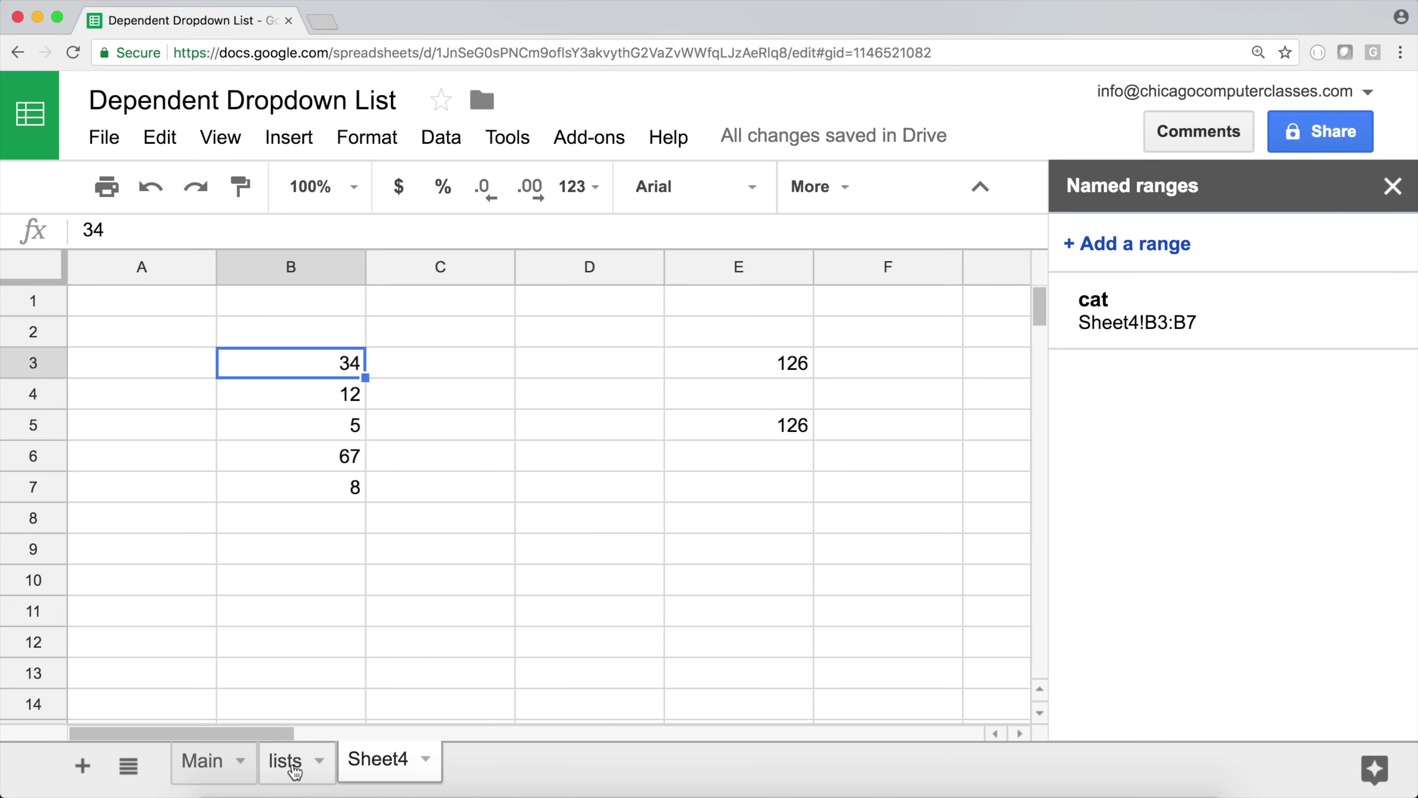
right_click(410, 772)
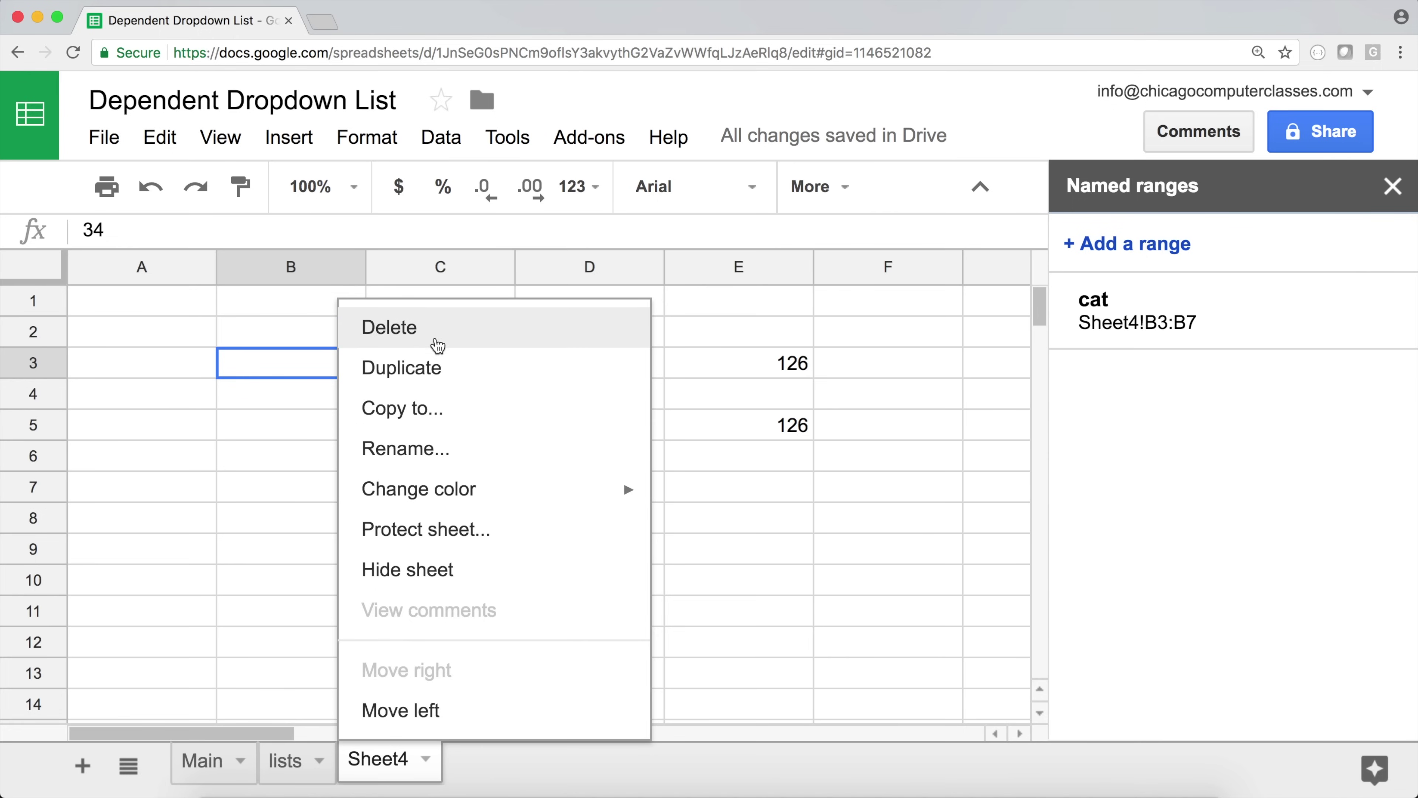
click(434, 255)
click(387, 478)
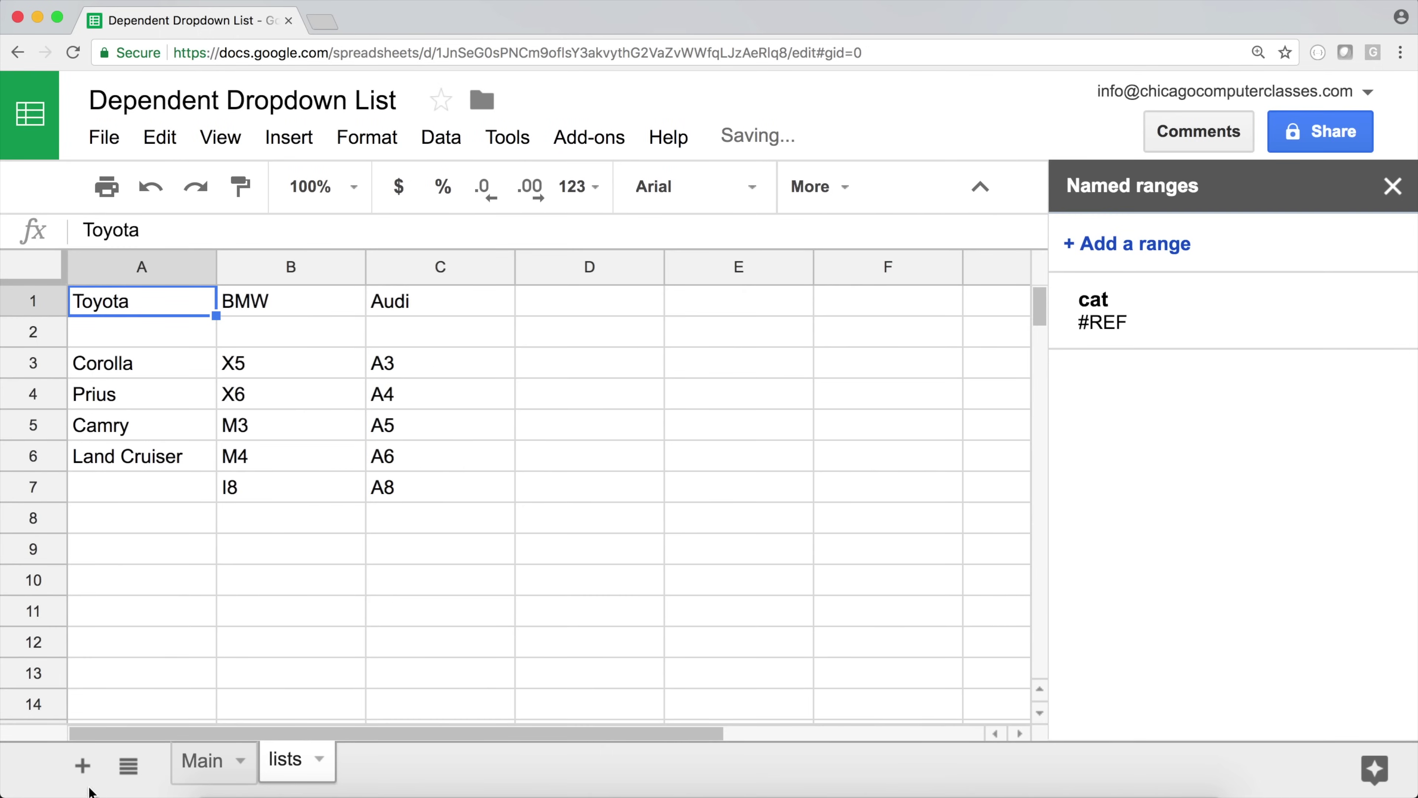
- Add a new blank Sheet6 and select cells B4 and C6
click(88, 782)
click(269, 390)
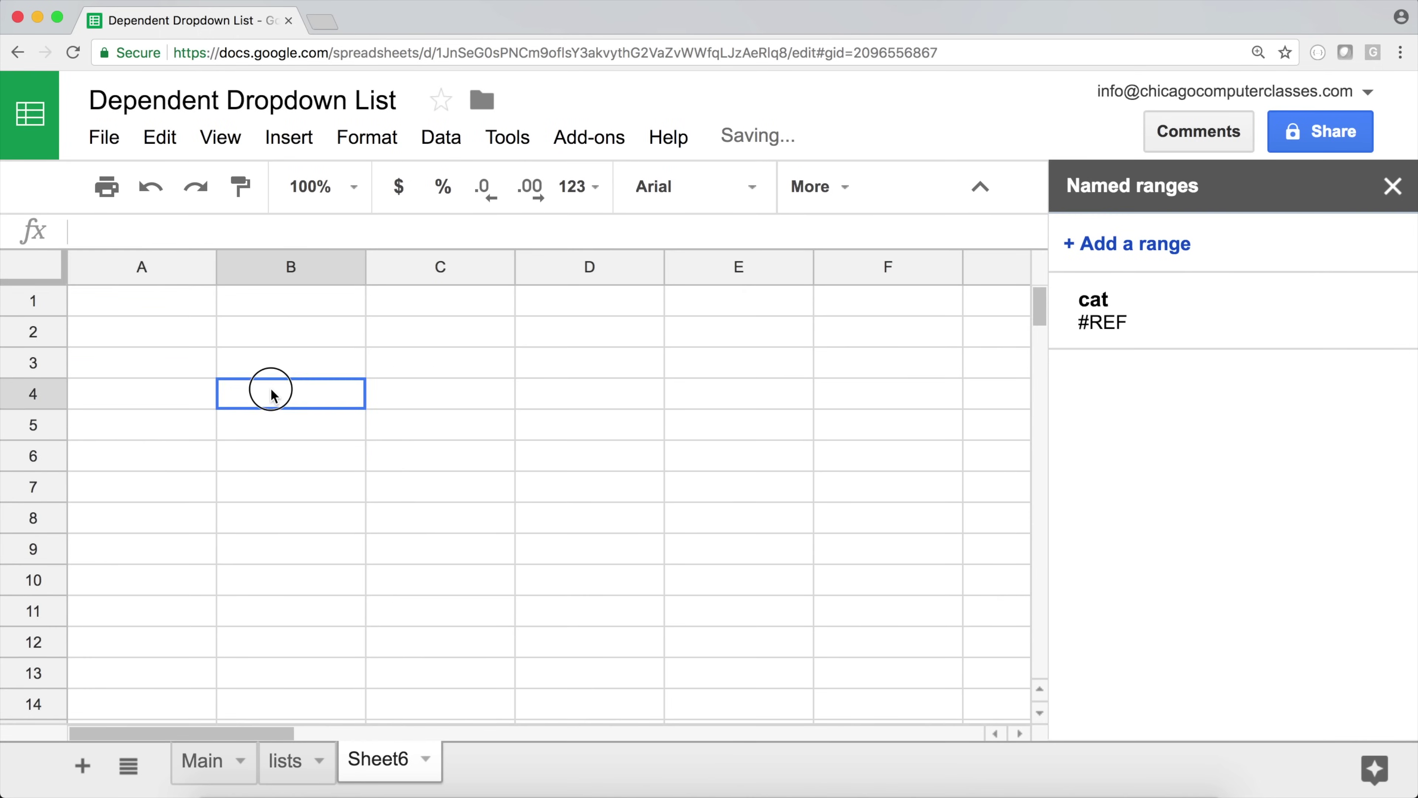
click(395, 458)
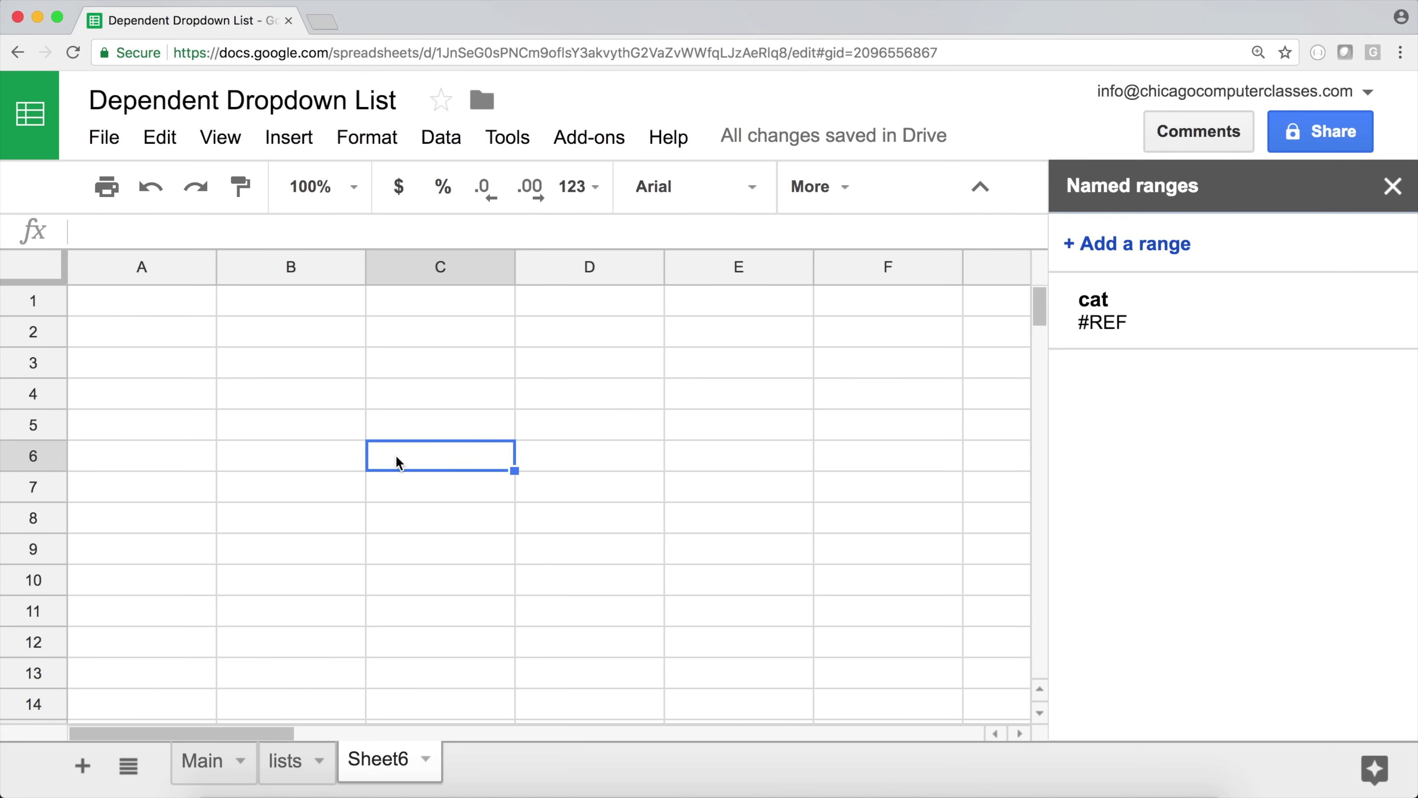
- Remove the broken 'cat' named range and close the Named ranges panel
click(1370, 311)
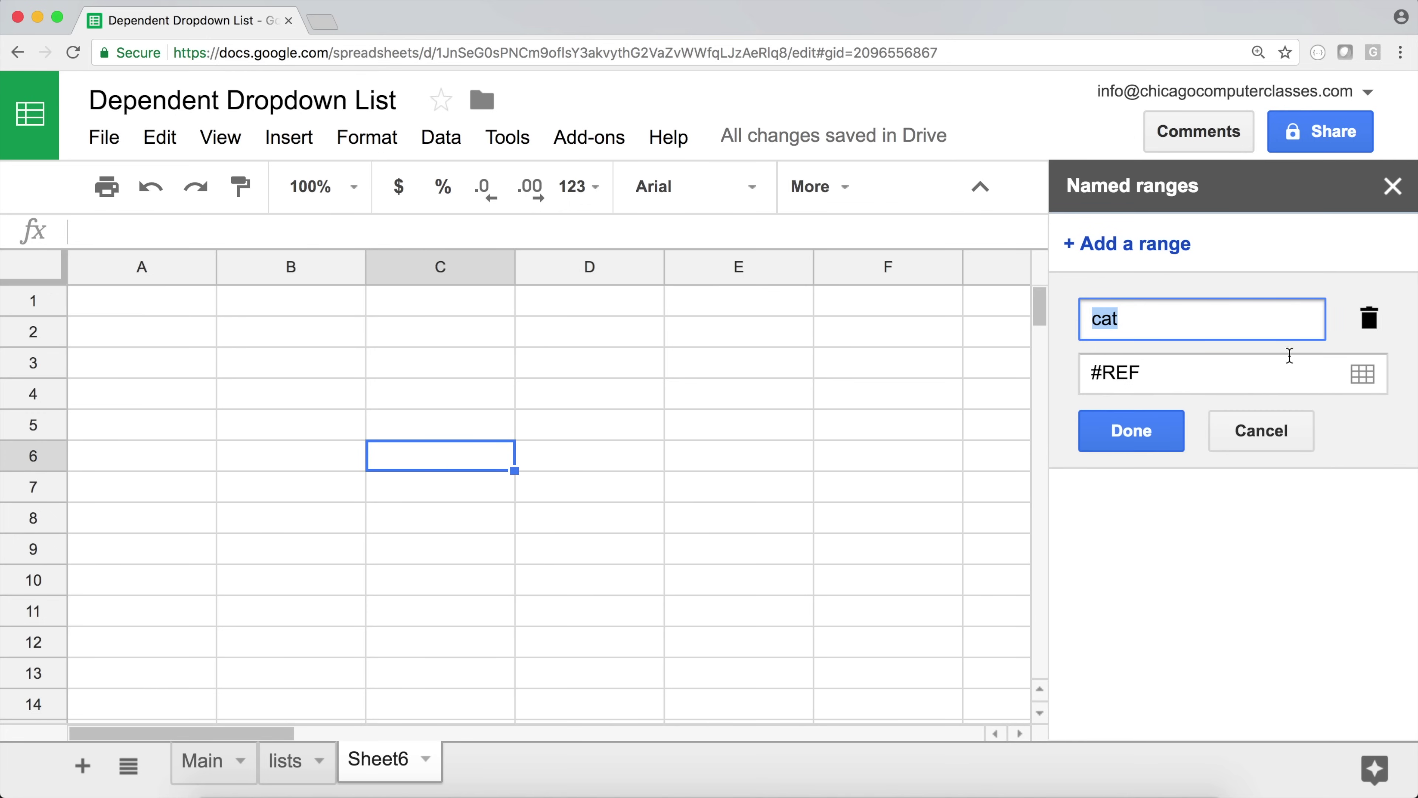
click(1369, 319)
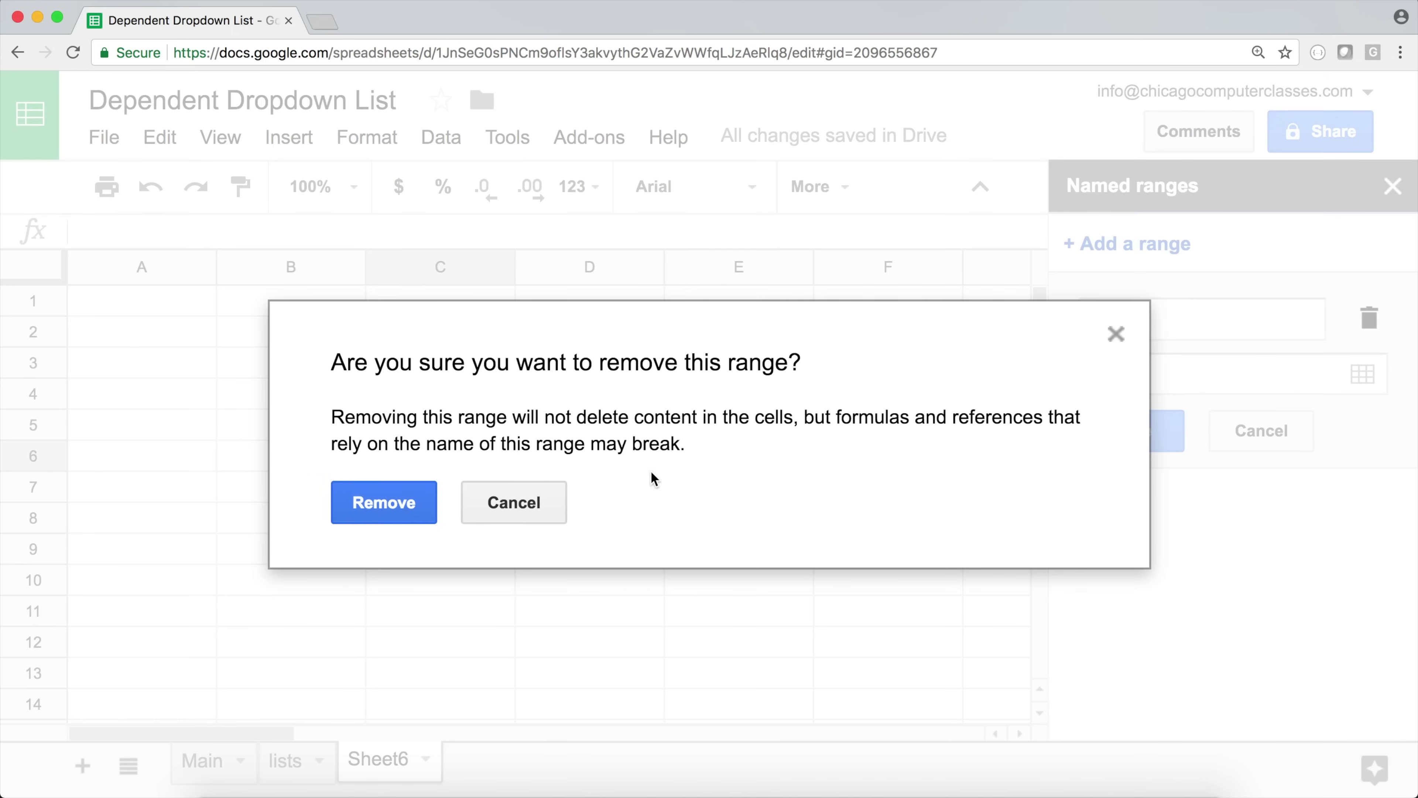
click(398, 497)
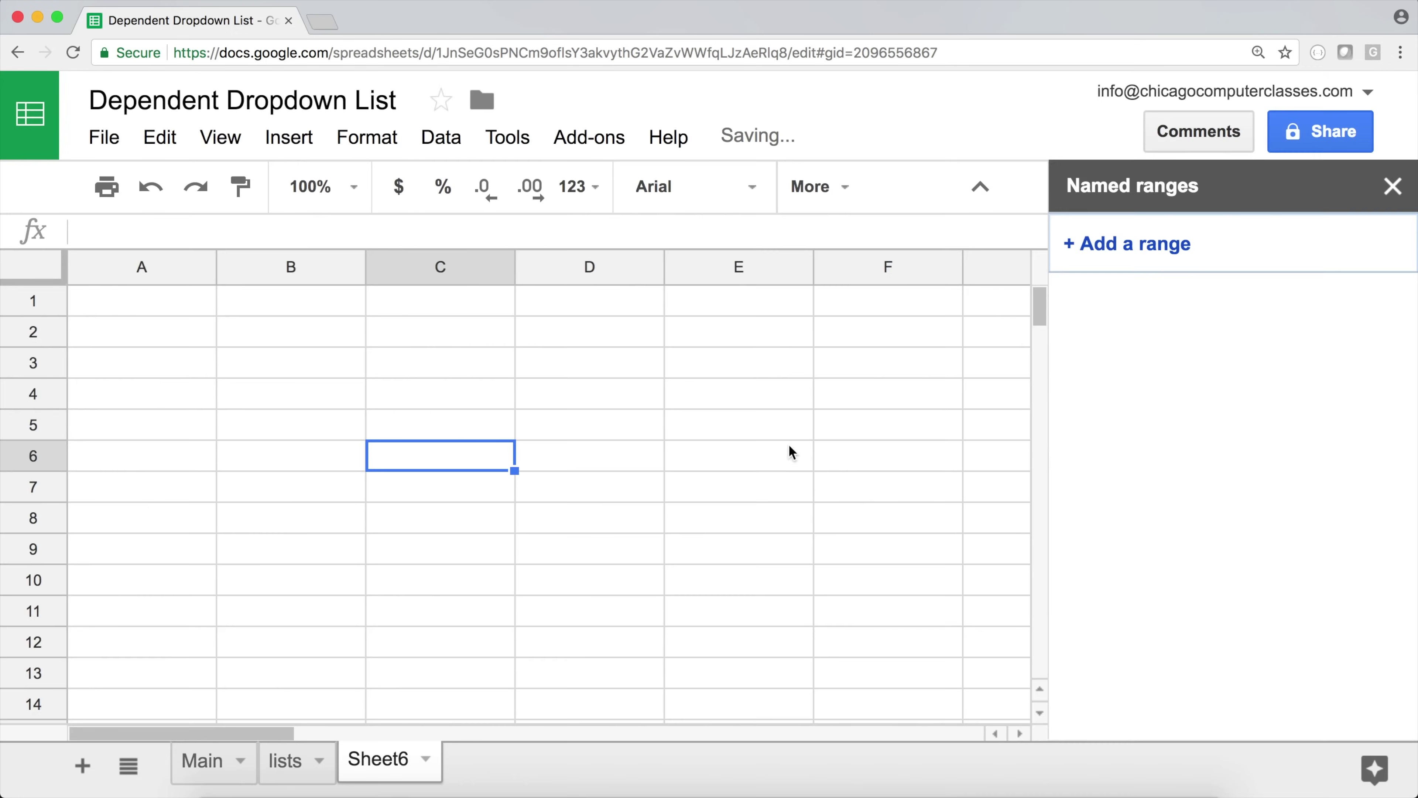
click(1392, 186)
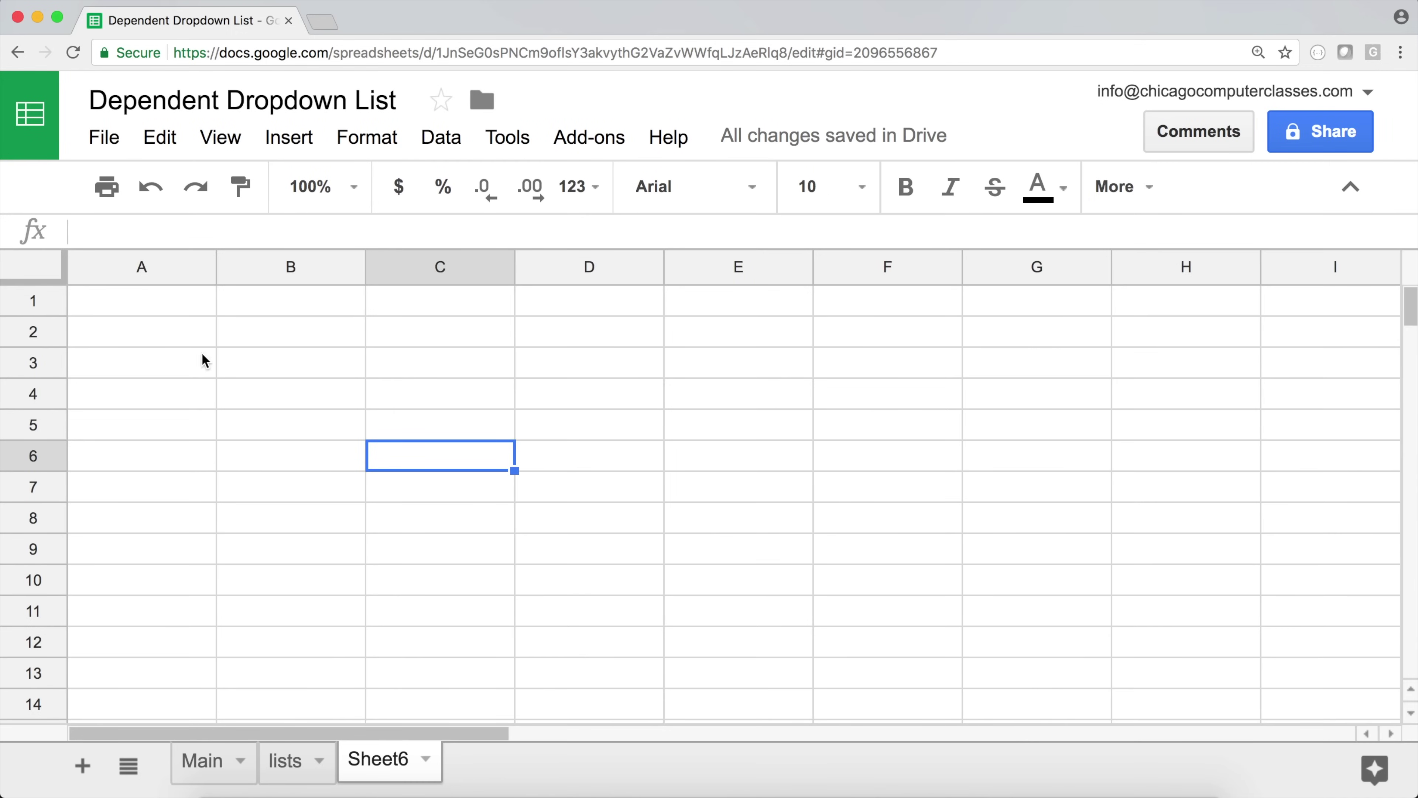
- Enter the value 12 in cell B4 of Sheet6
click(302, 367)
click(423, 430)
click(350, 420)
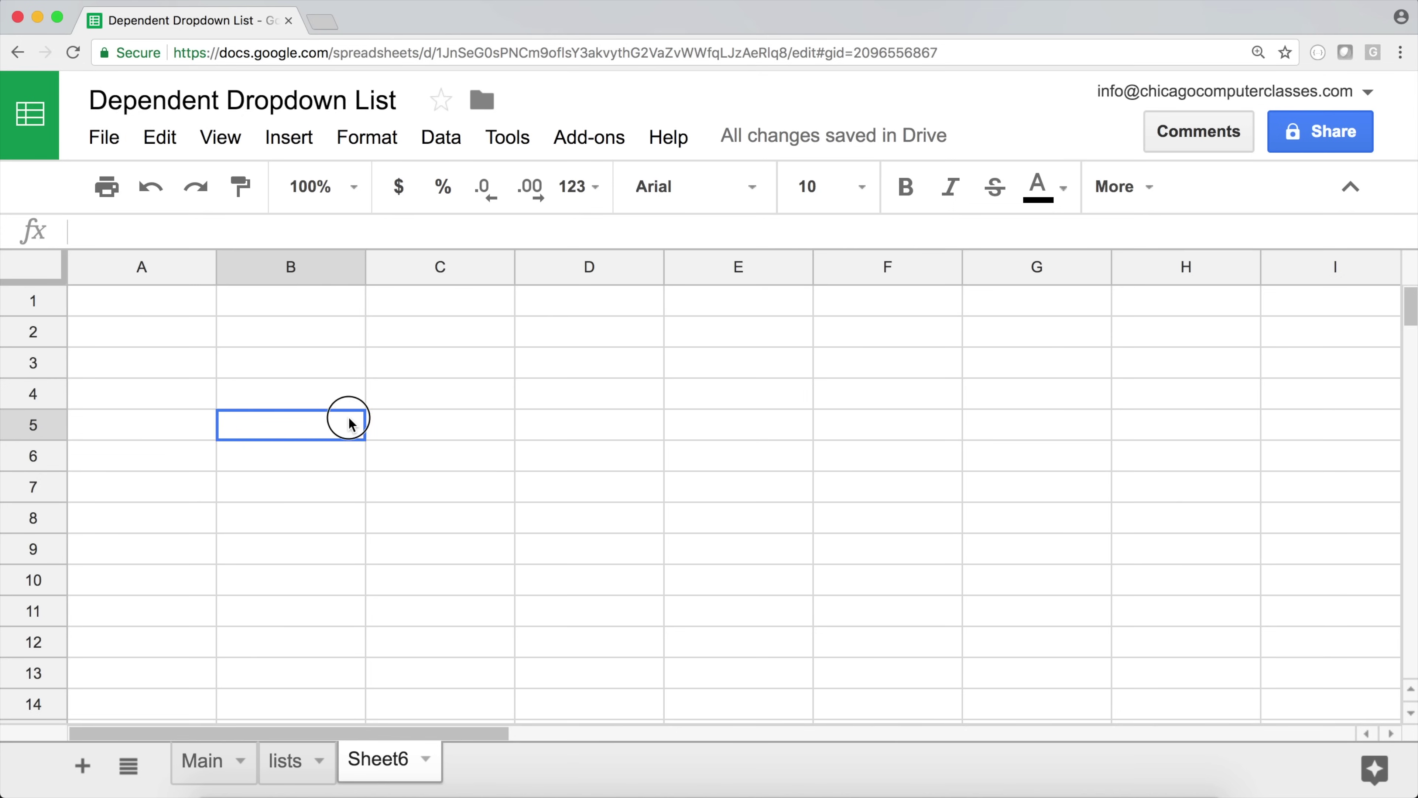
click(344, 399)
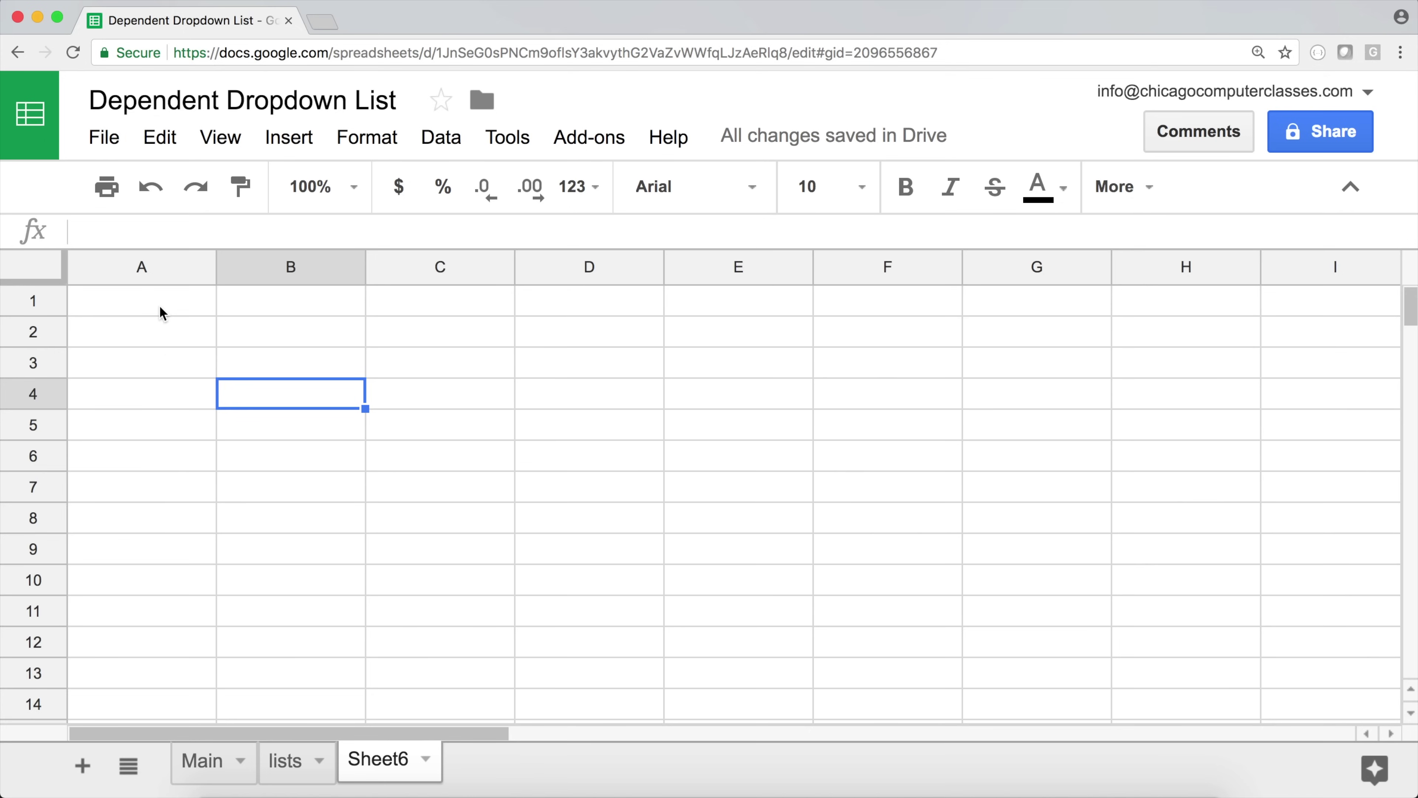
text(12)
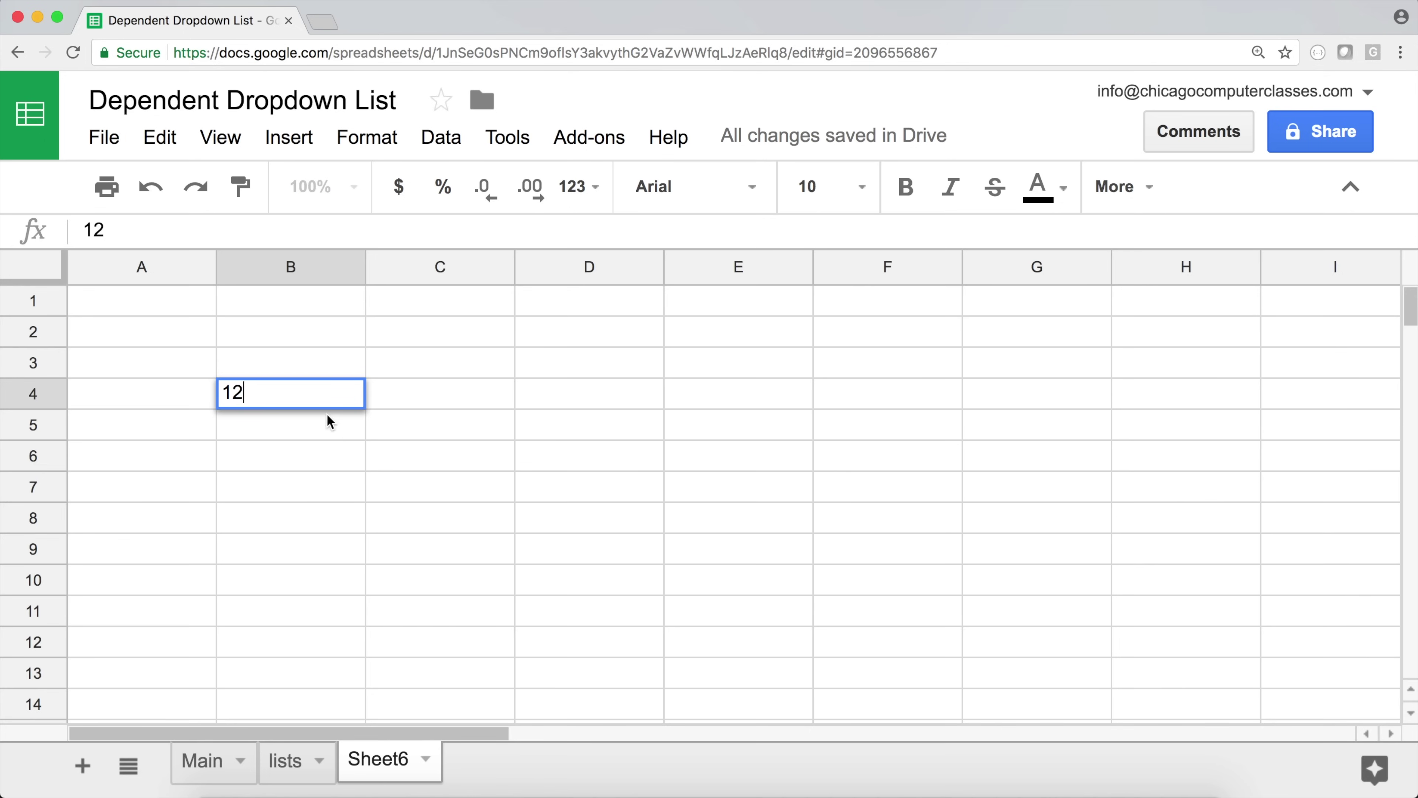
key(Return)
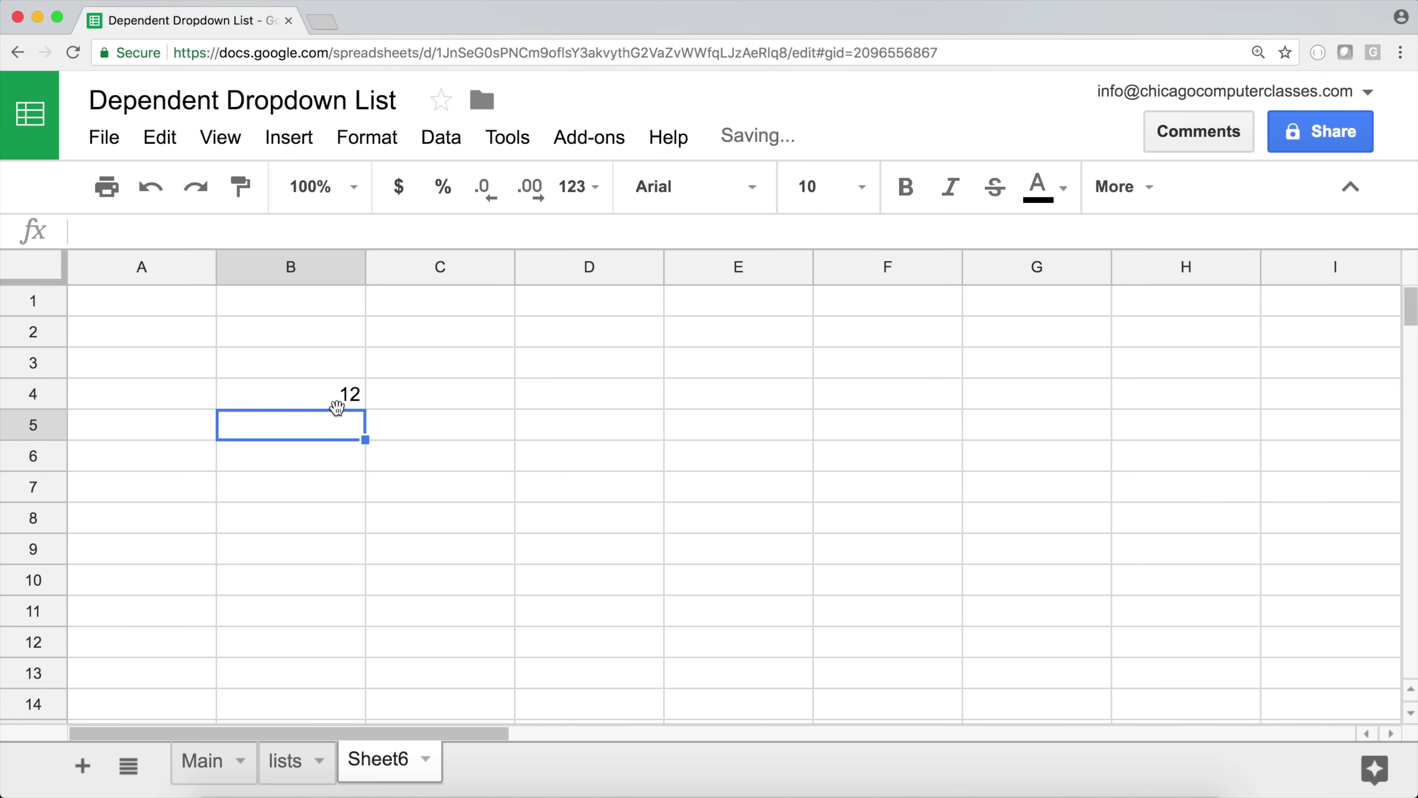
click(318, 398)
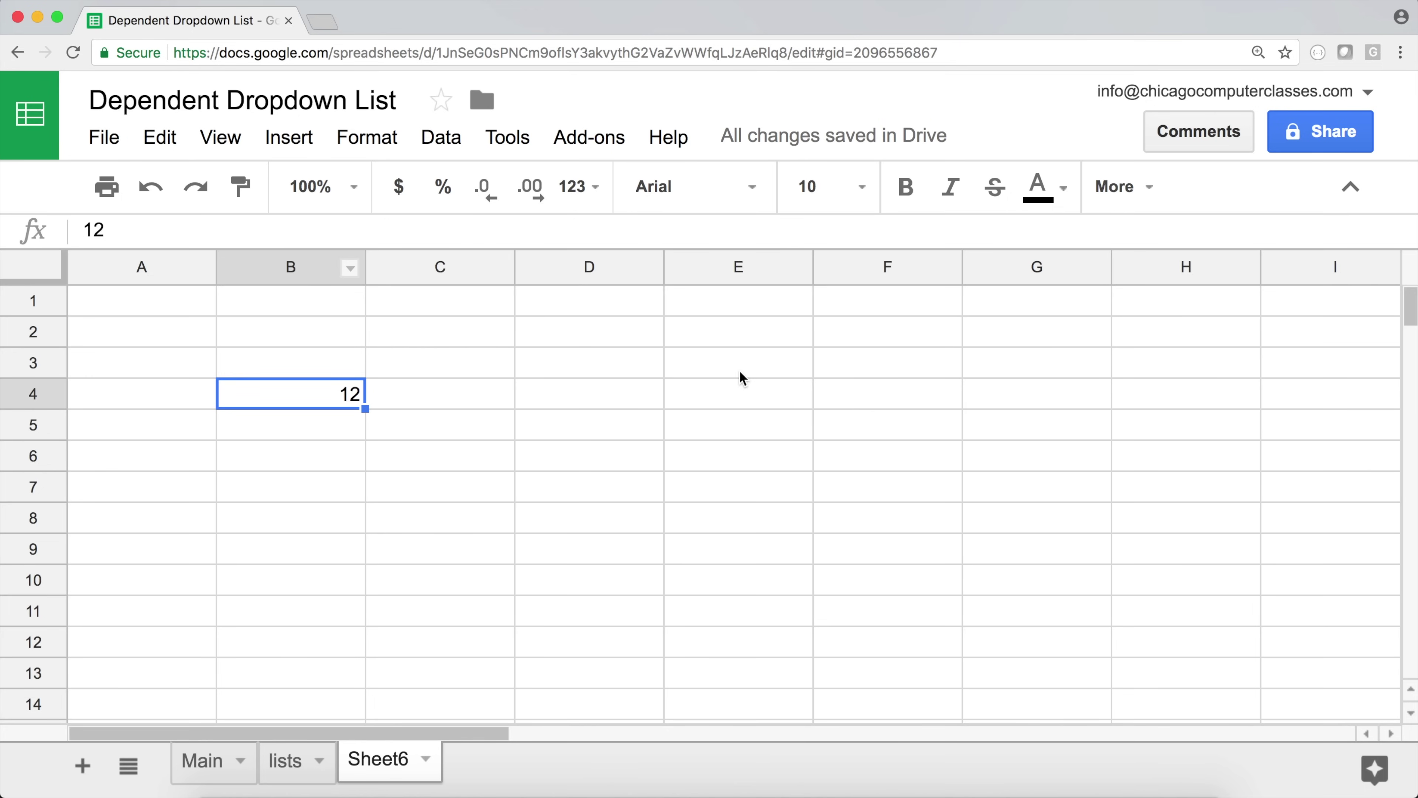
- Type the text B4 into E4, then move it into cell E7
click(701, 406)
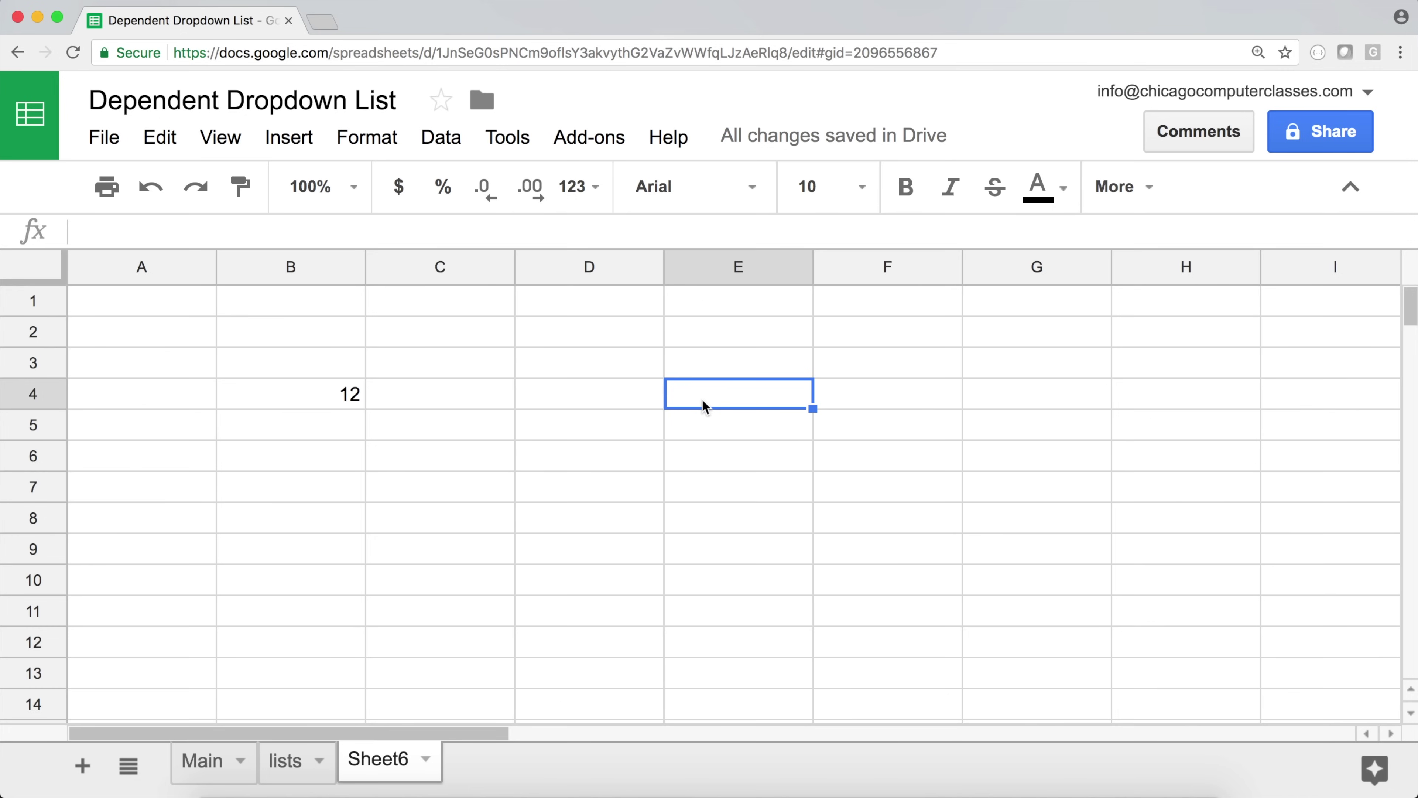
text(B4)
key(Return)
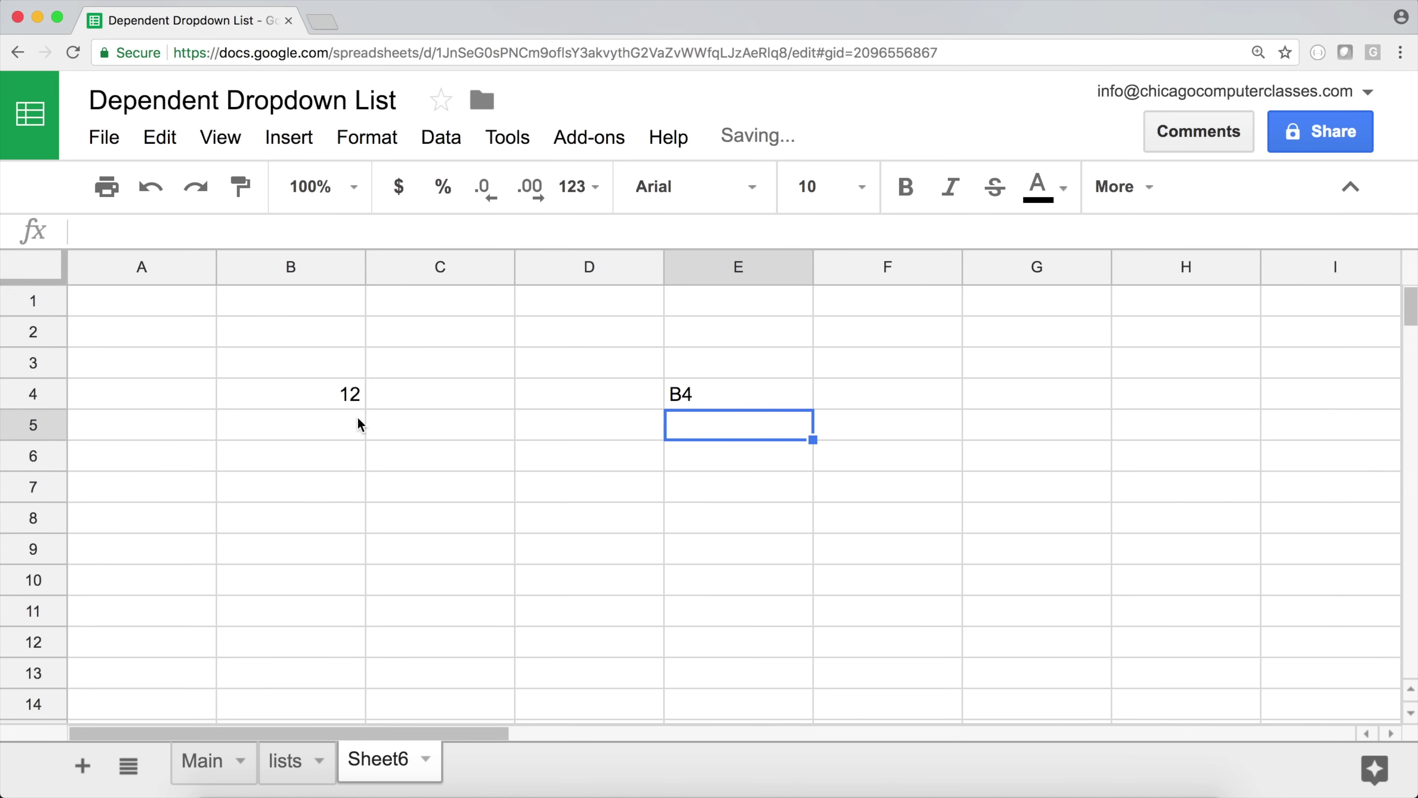
click(323, 401)
click(695, 393)
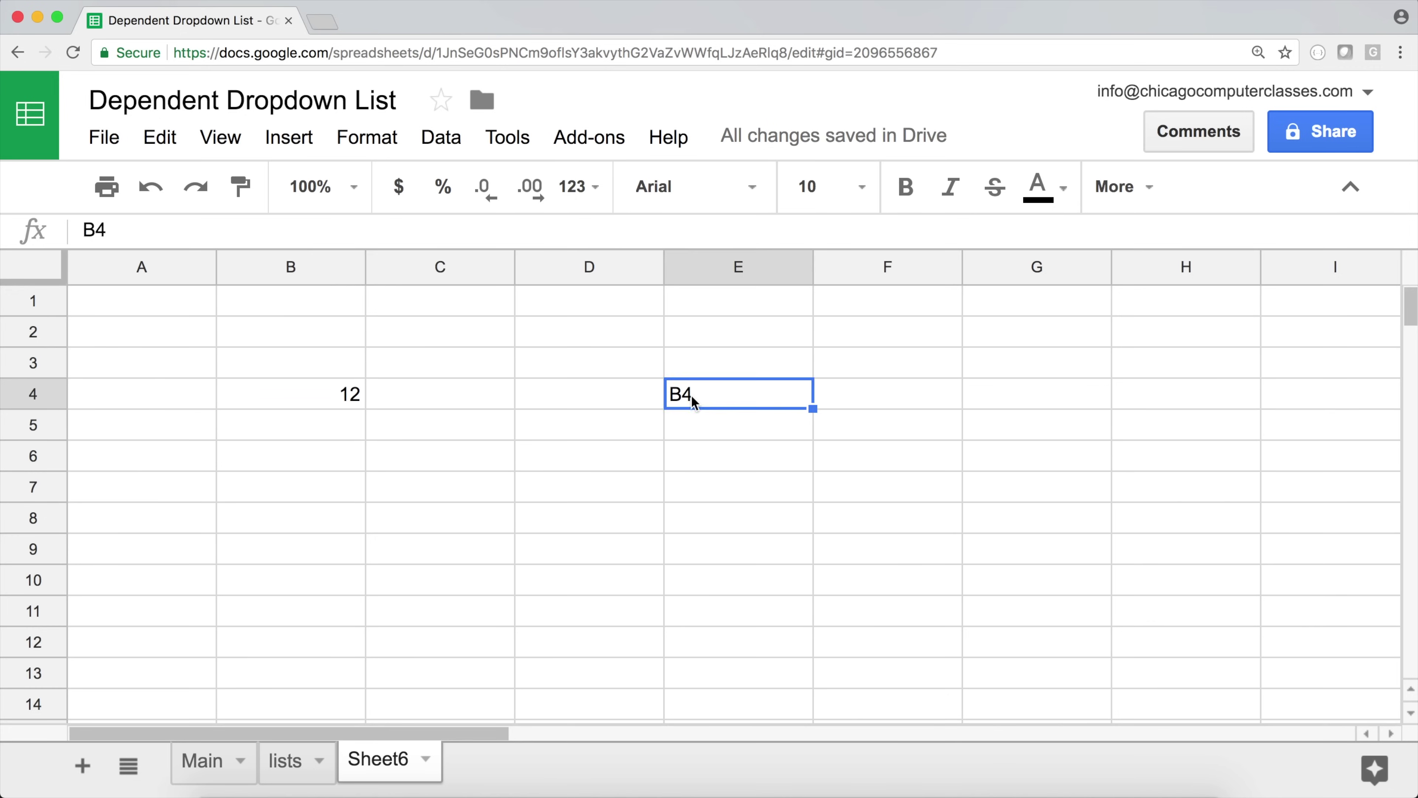
key(cmd+c)
click(697, 492)
key(cmd+v)
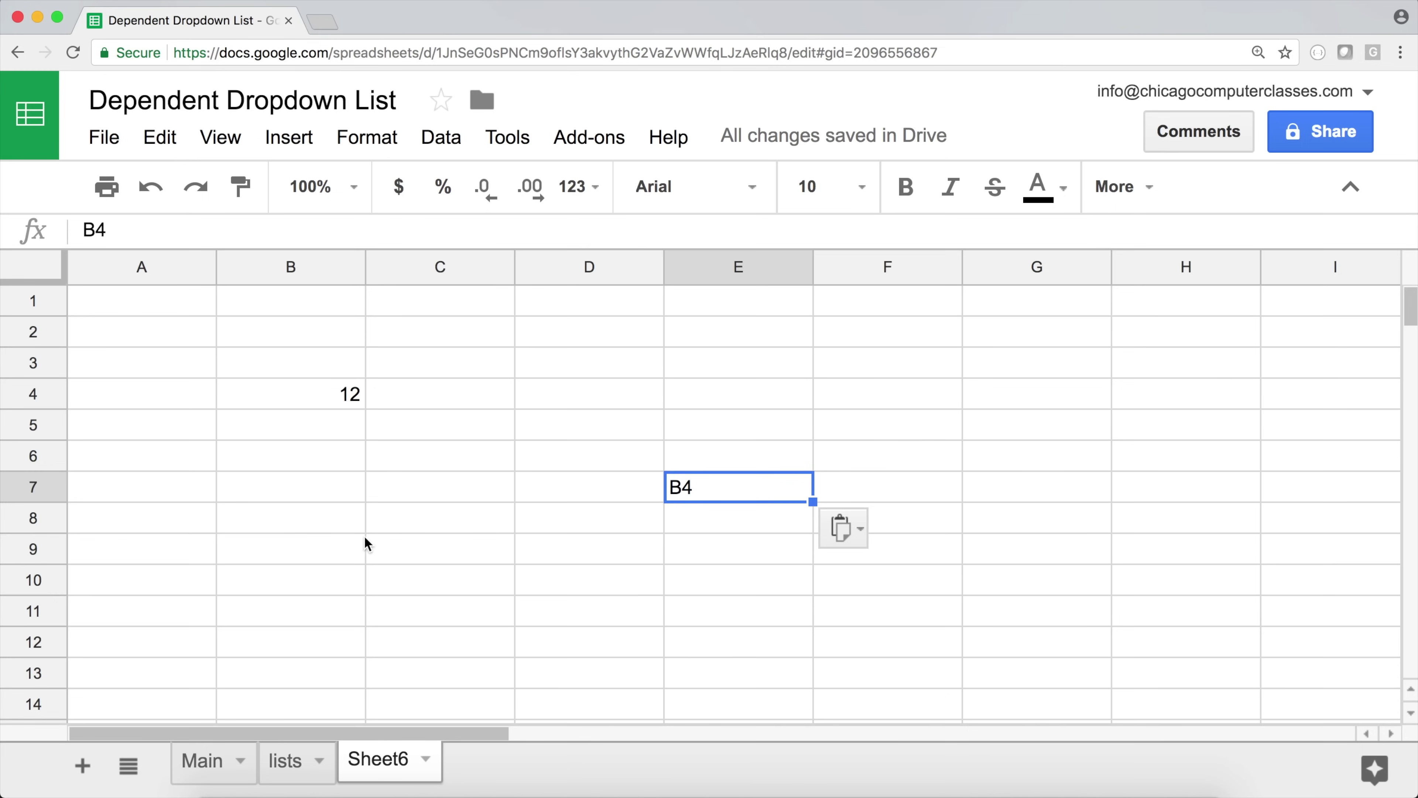
click(326, 398)
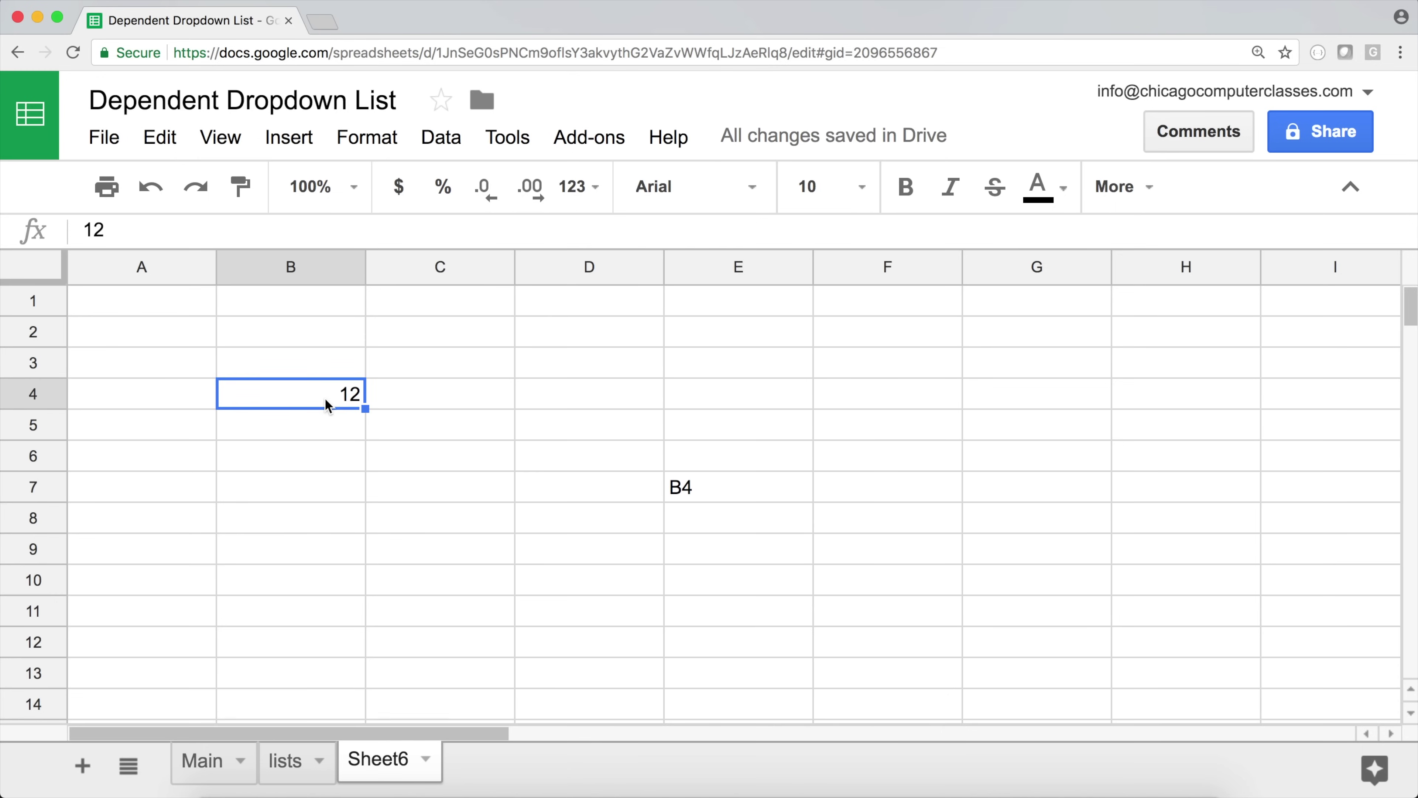
click(735, 488)
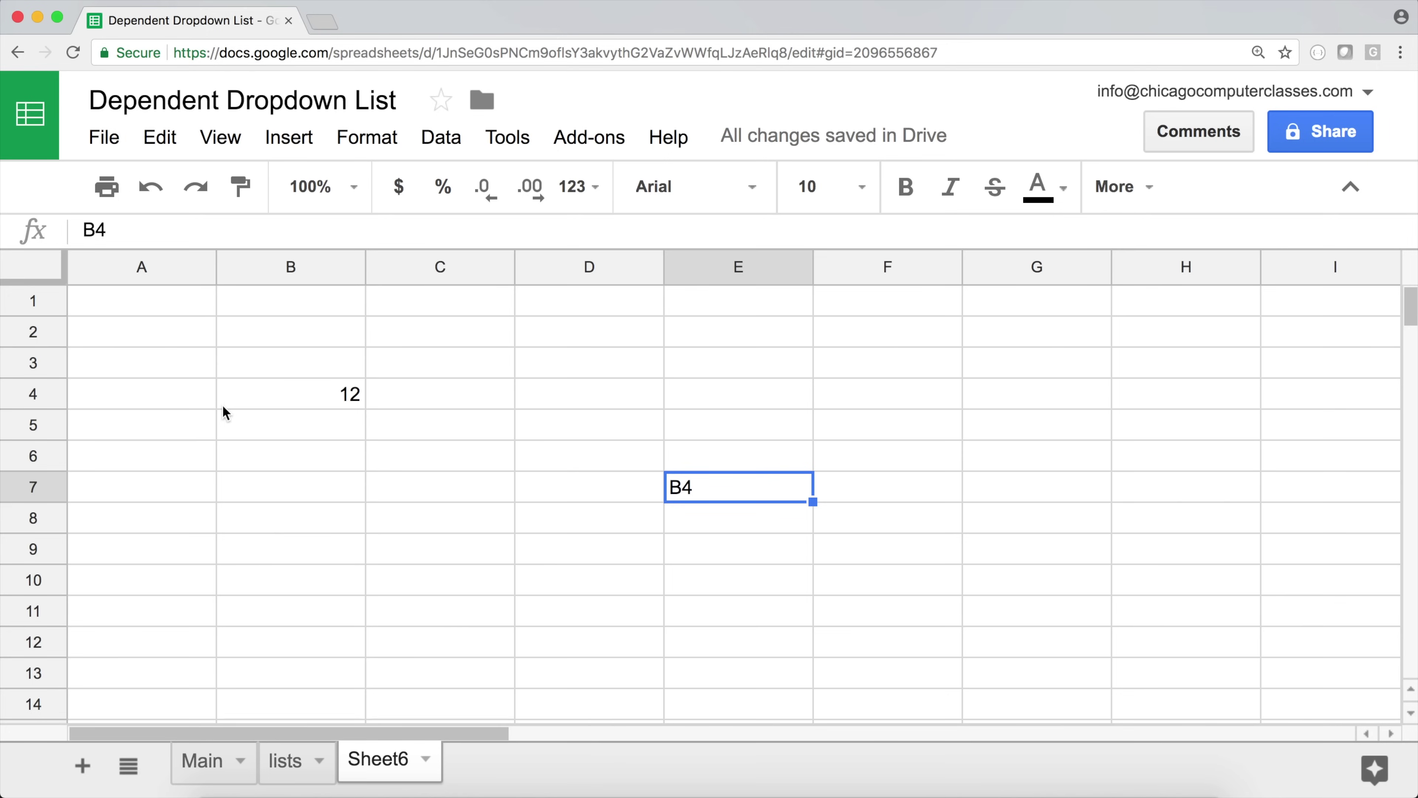
click(452, 580)
- Enter =INDIRECT(E7) in C10 so it returns 12 from B4
text(=)
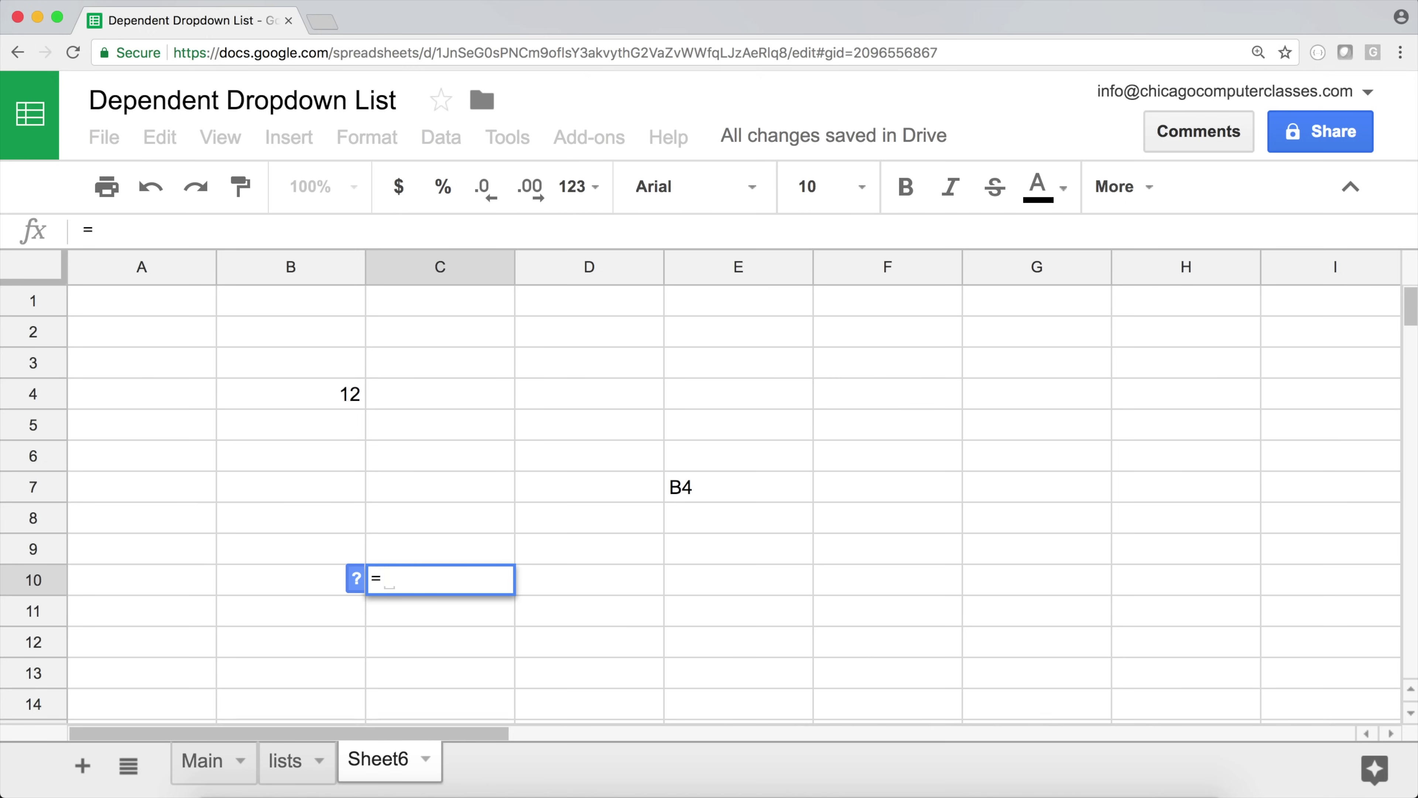
text(ind)
key(Up)
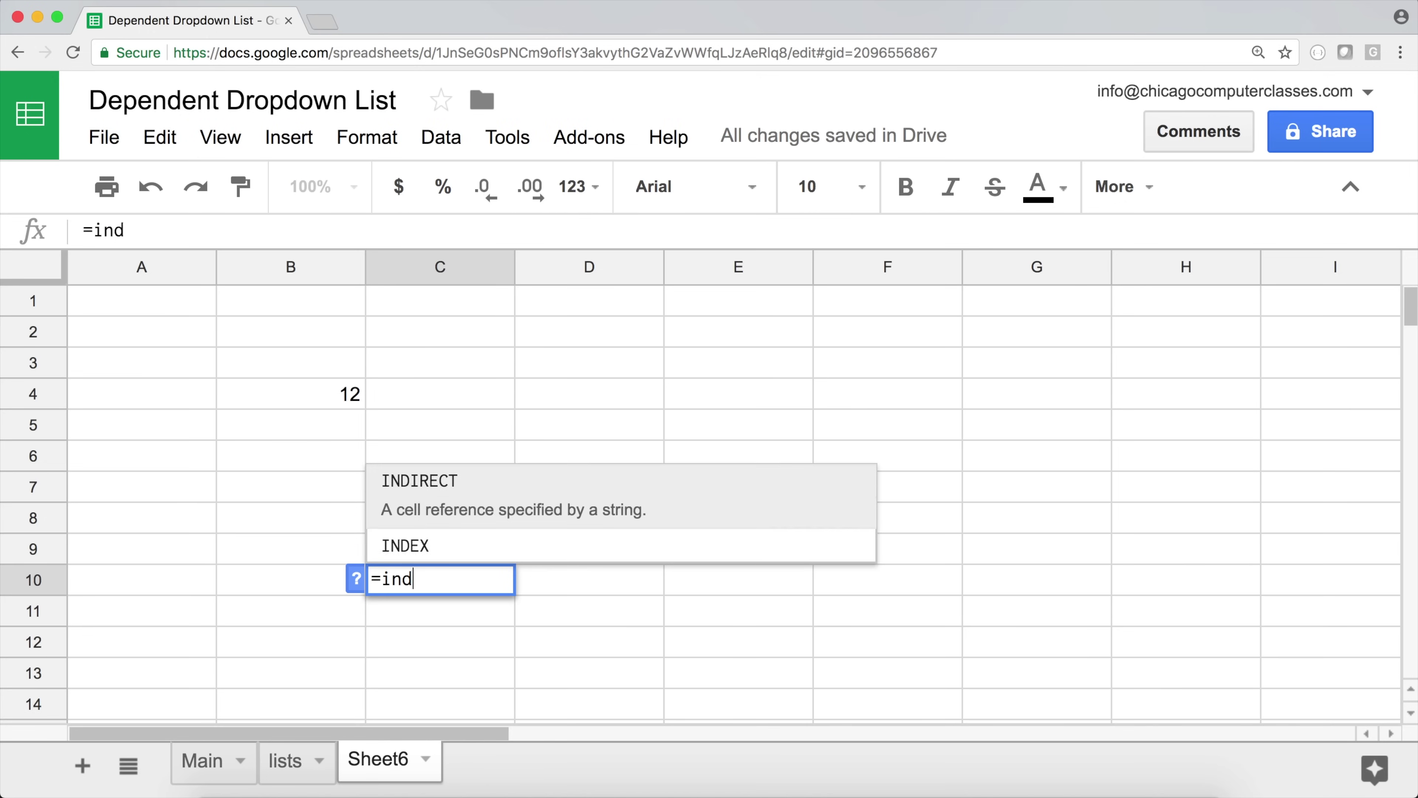
key(Tab)
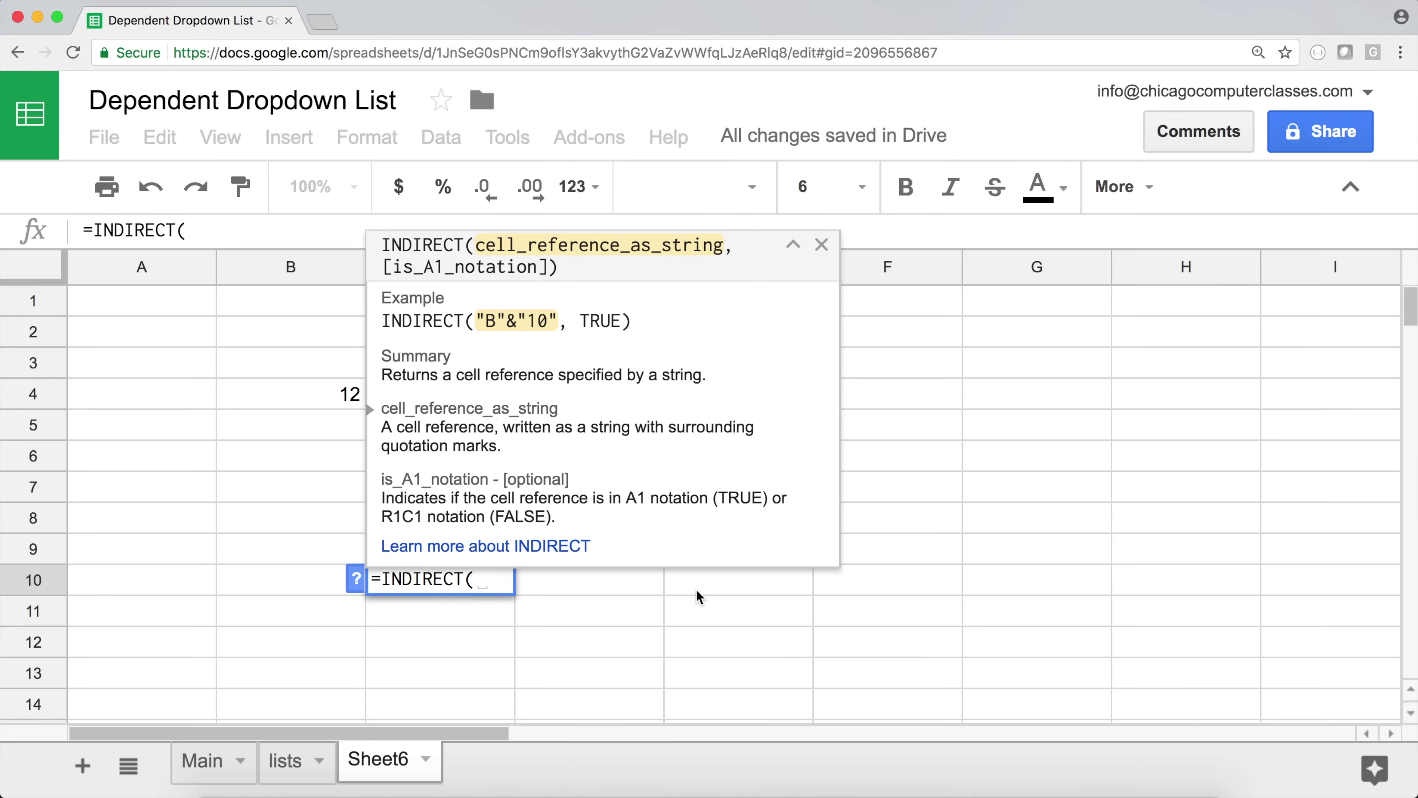
click(682, 586)
click(687, 490)
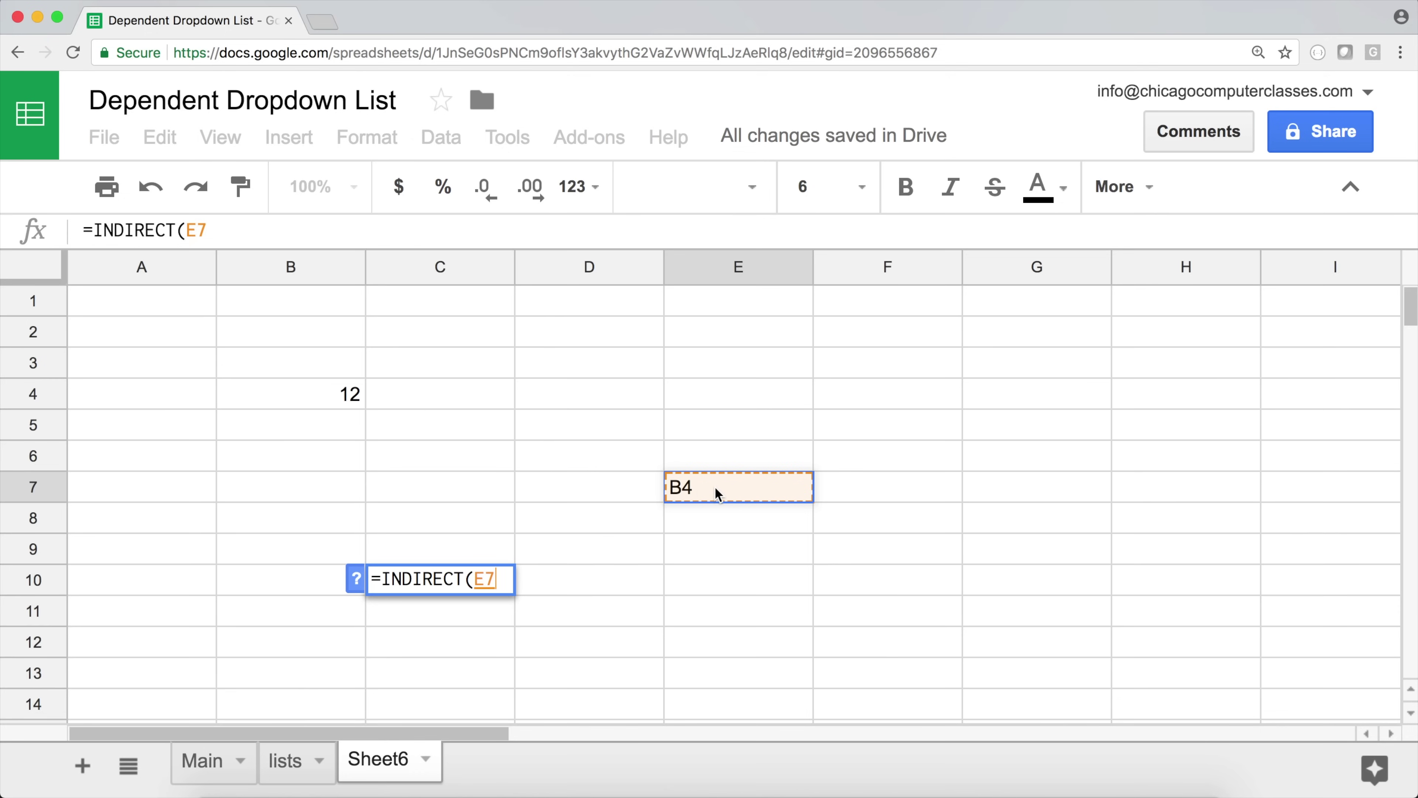
text())
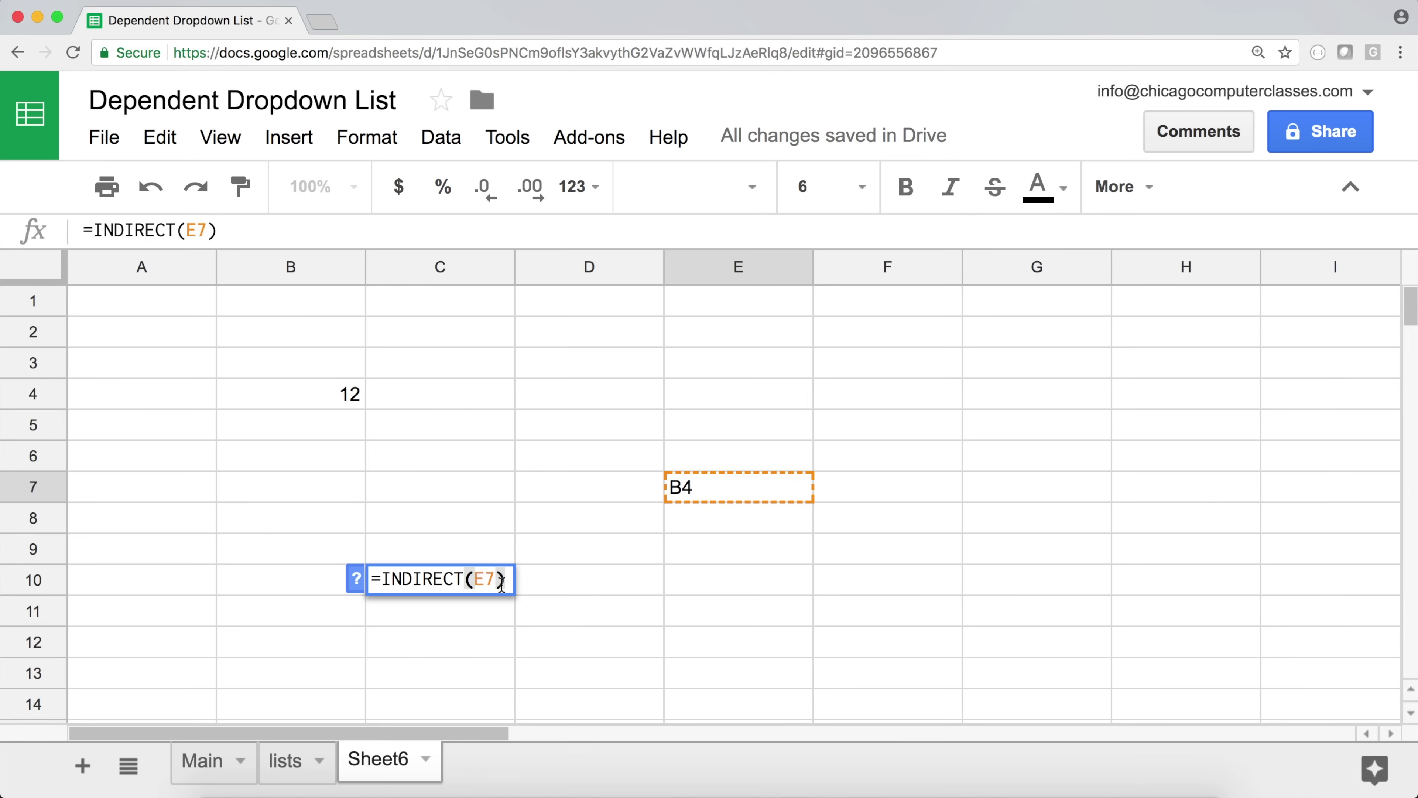
key(Return)
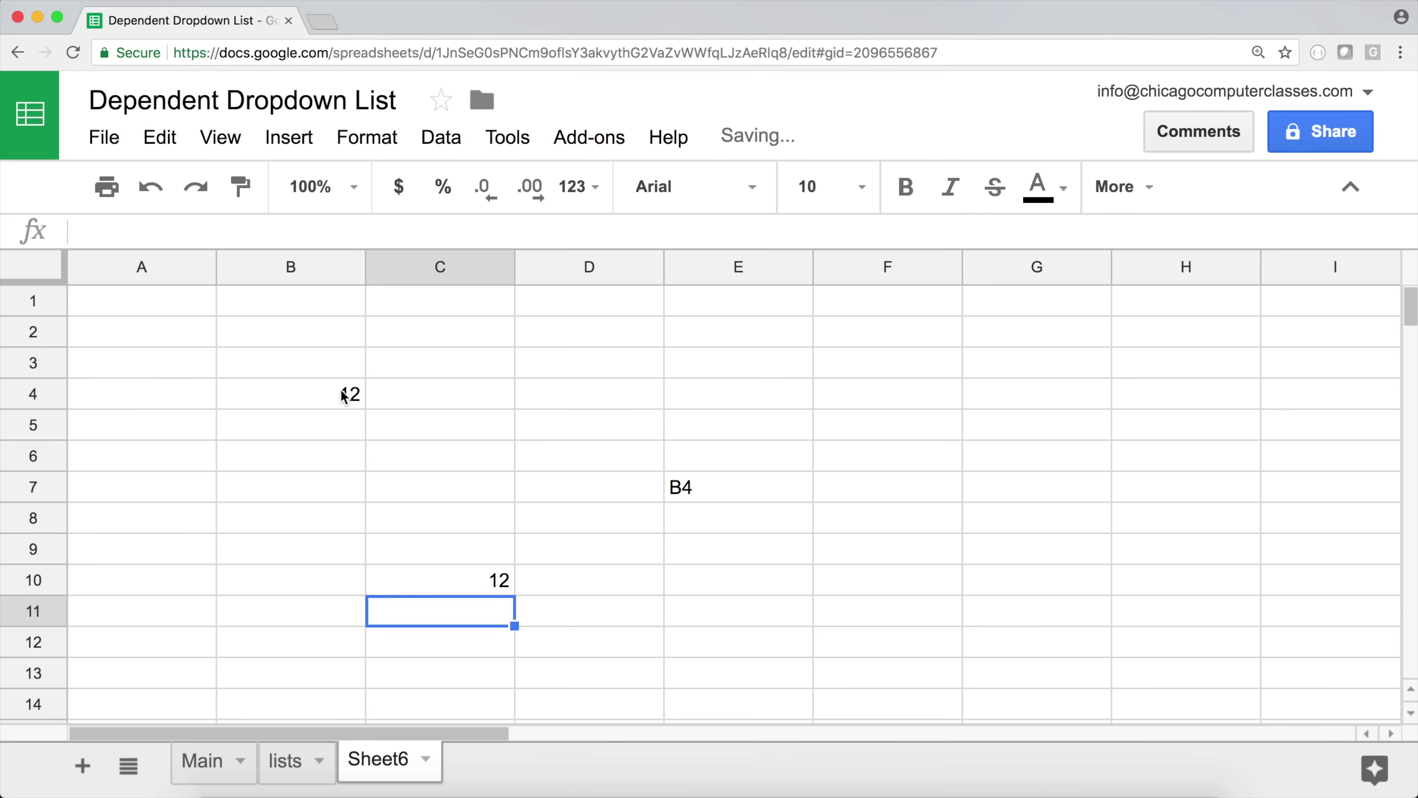
double_click(441, 576)
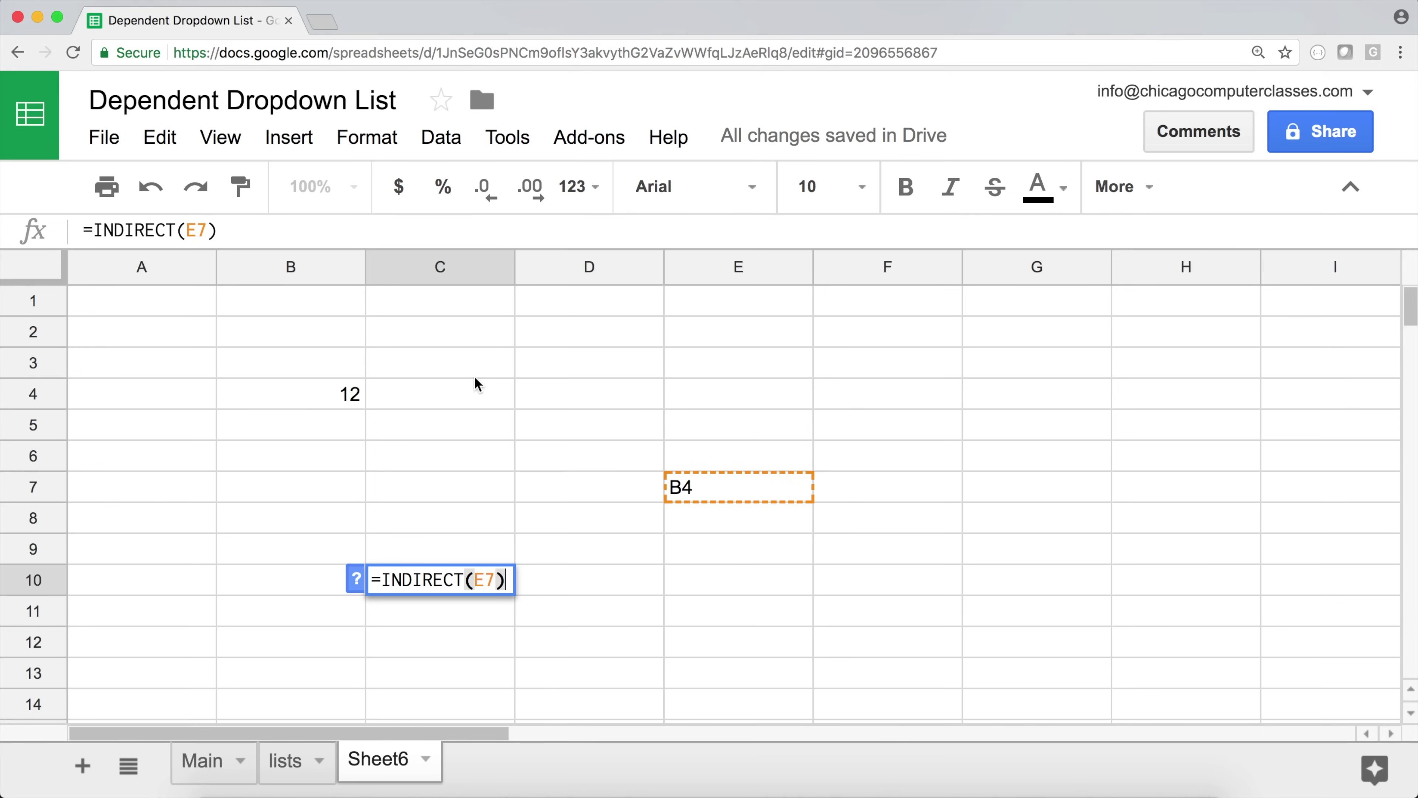
key(Return)
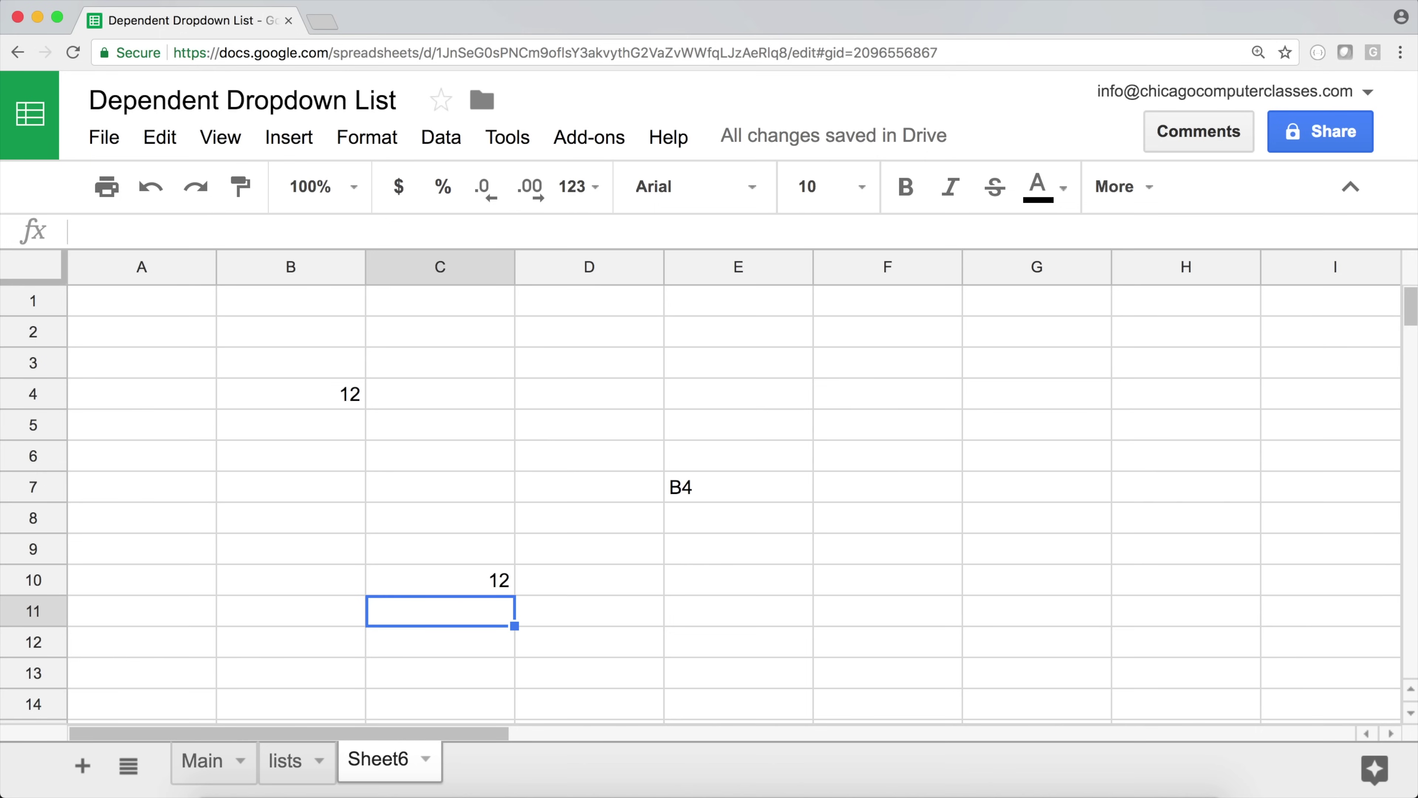
click(475, 593)
- Fill B3, B5 and B6 with 54, 23 and 5 around the existing 12
double_click(472, 577)
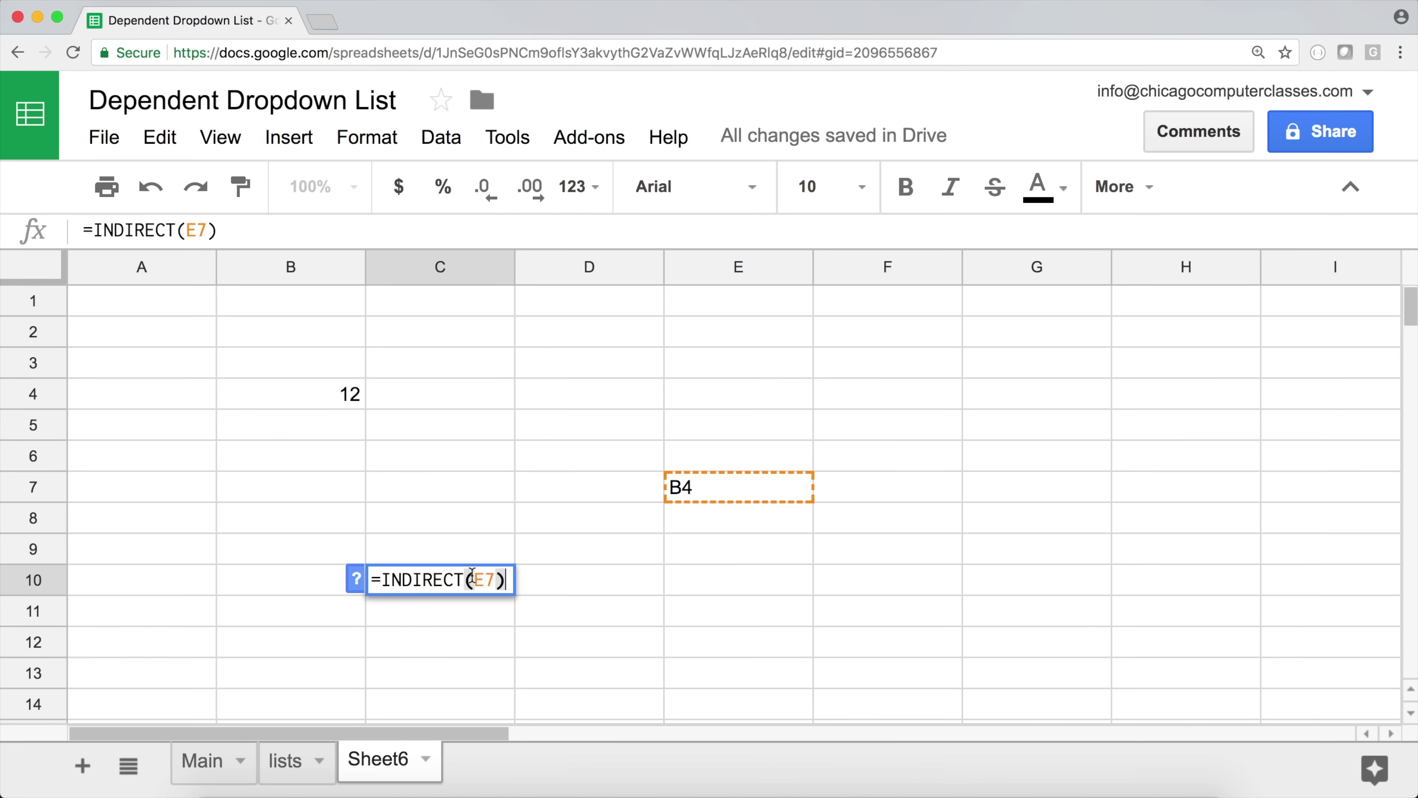
key(Escape)
click(307, 425)
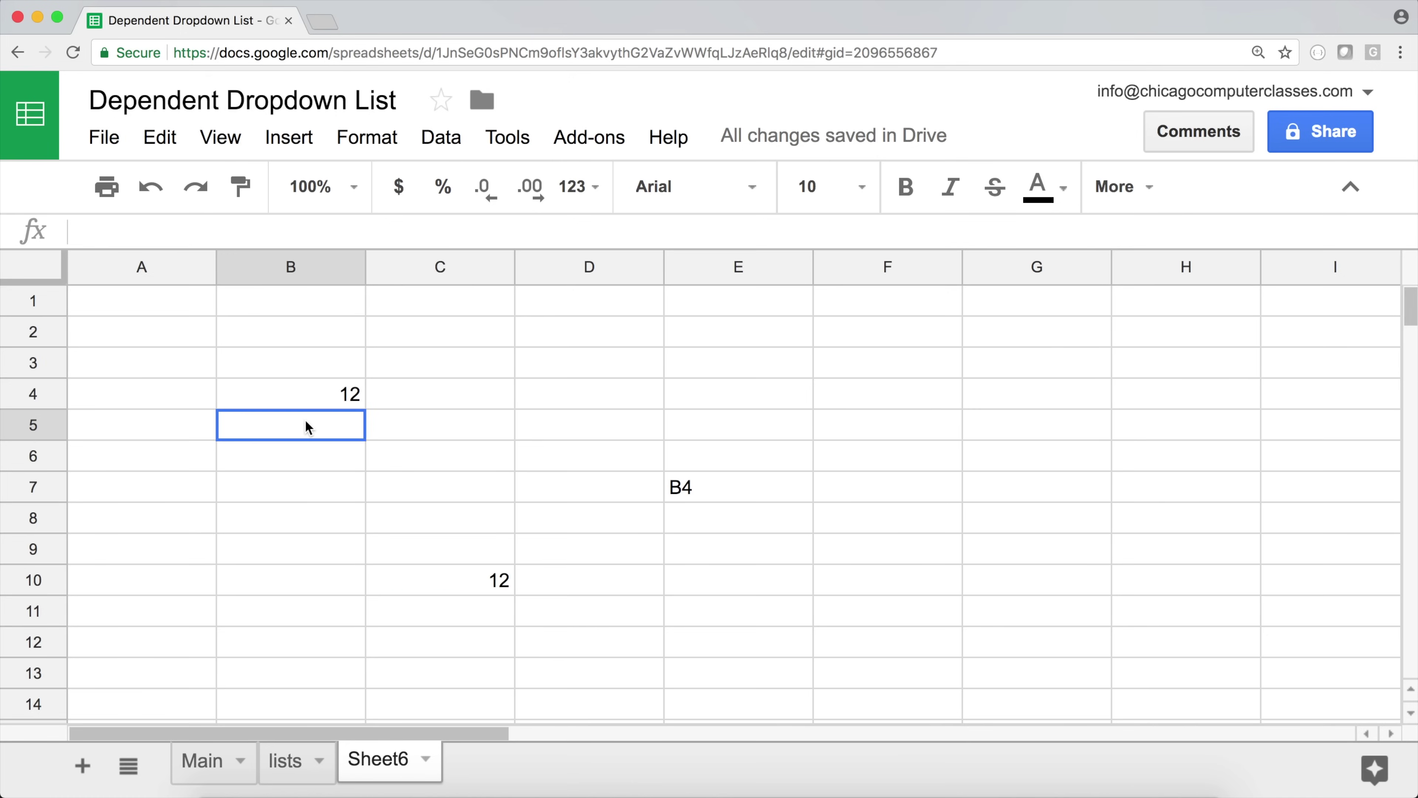
text(23)
key(Return)
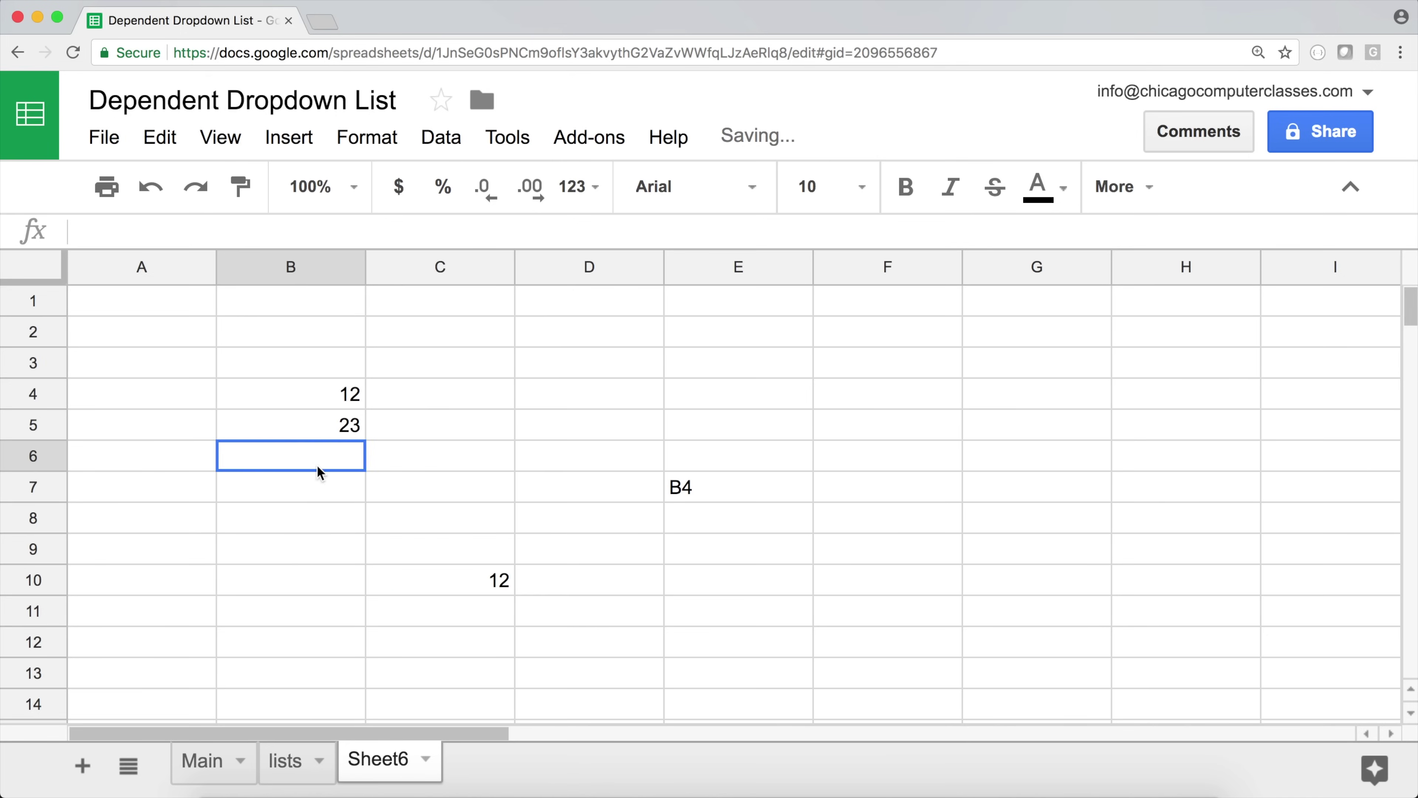
click(315, 372)
text(54)
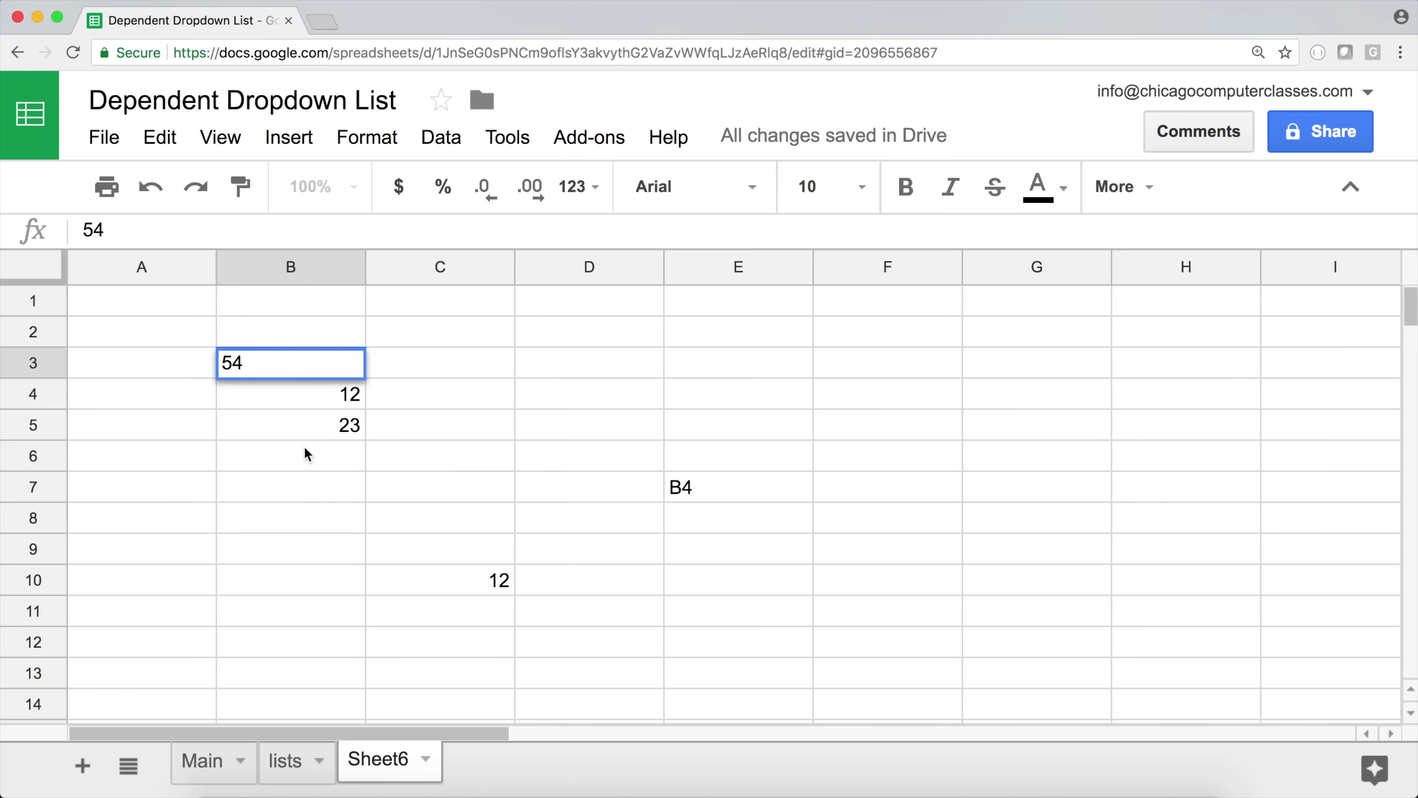
click(310, 455)
text(5)
click(339, 510)
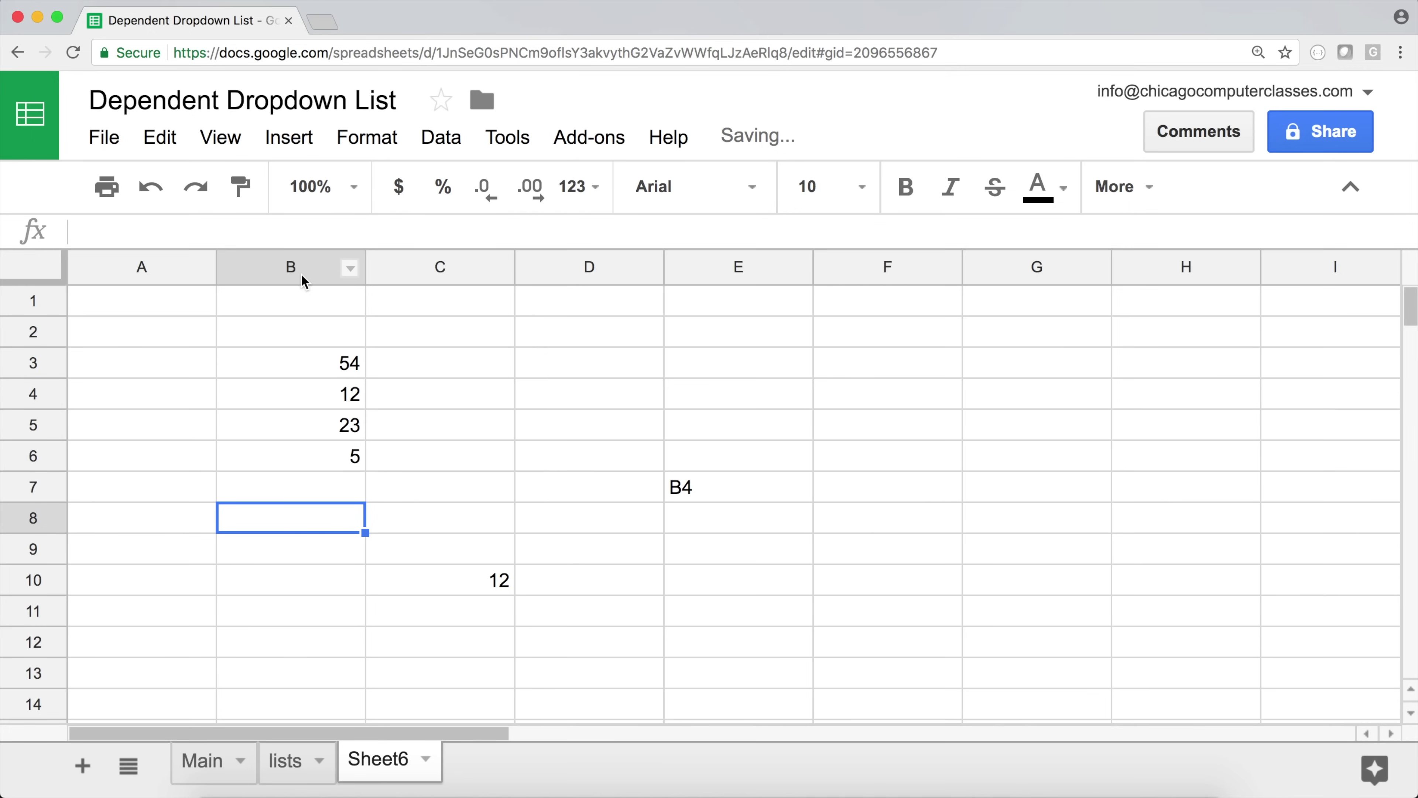
click(234, 364)
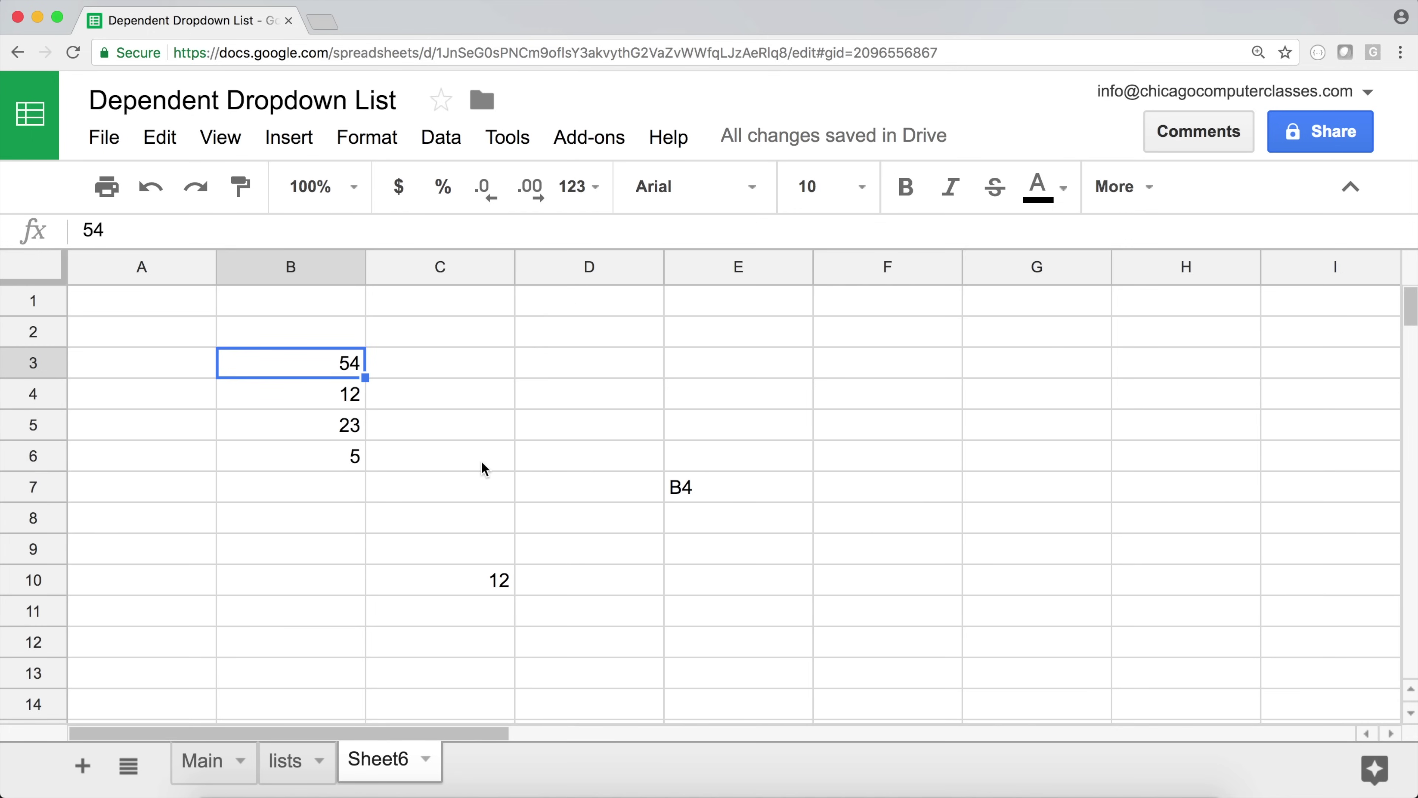
click(342, 465)
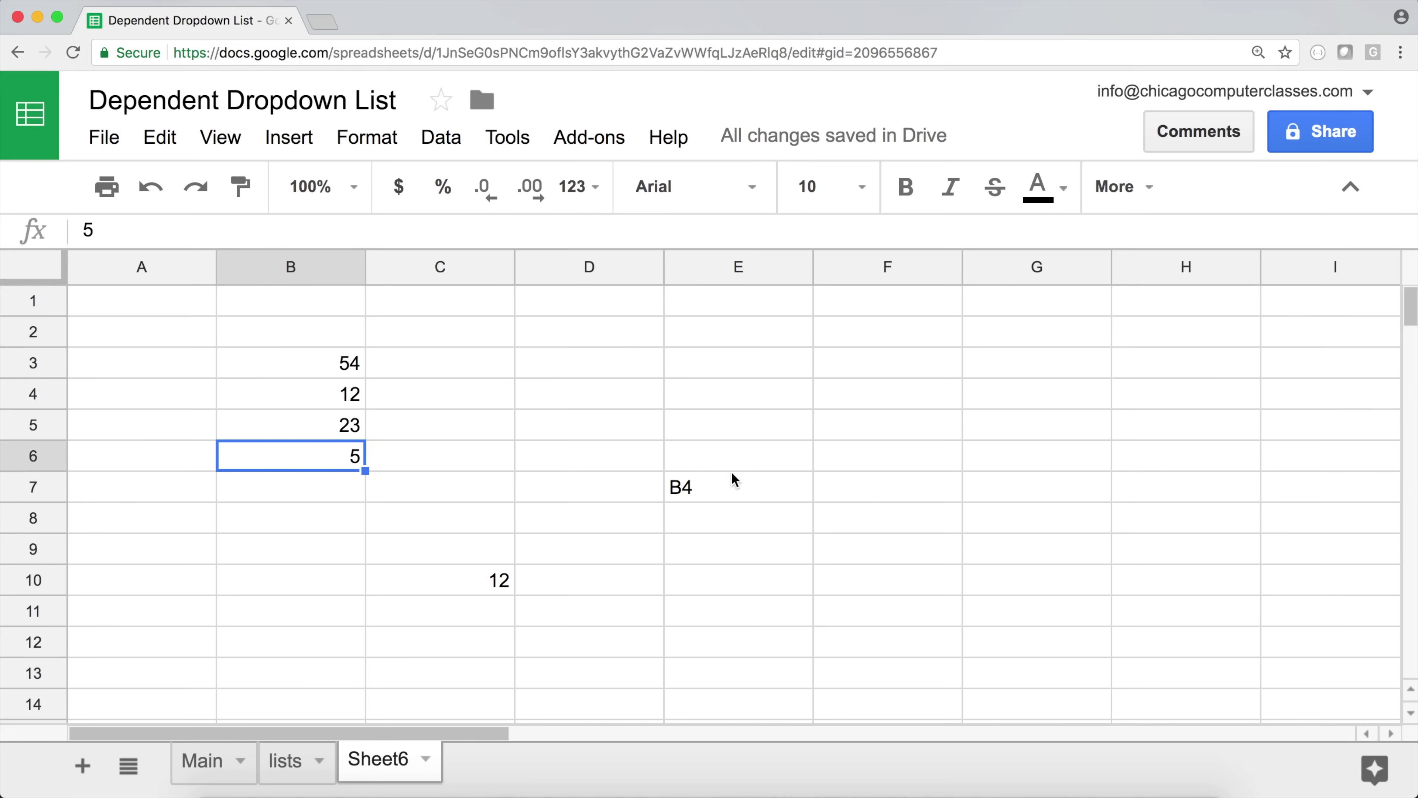
- Change E7 to B3:B6 so C10's INDIRECT spills all four numbers
double_click(729, 484)
key(BackSpace)
text(3)
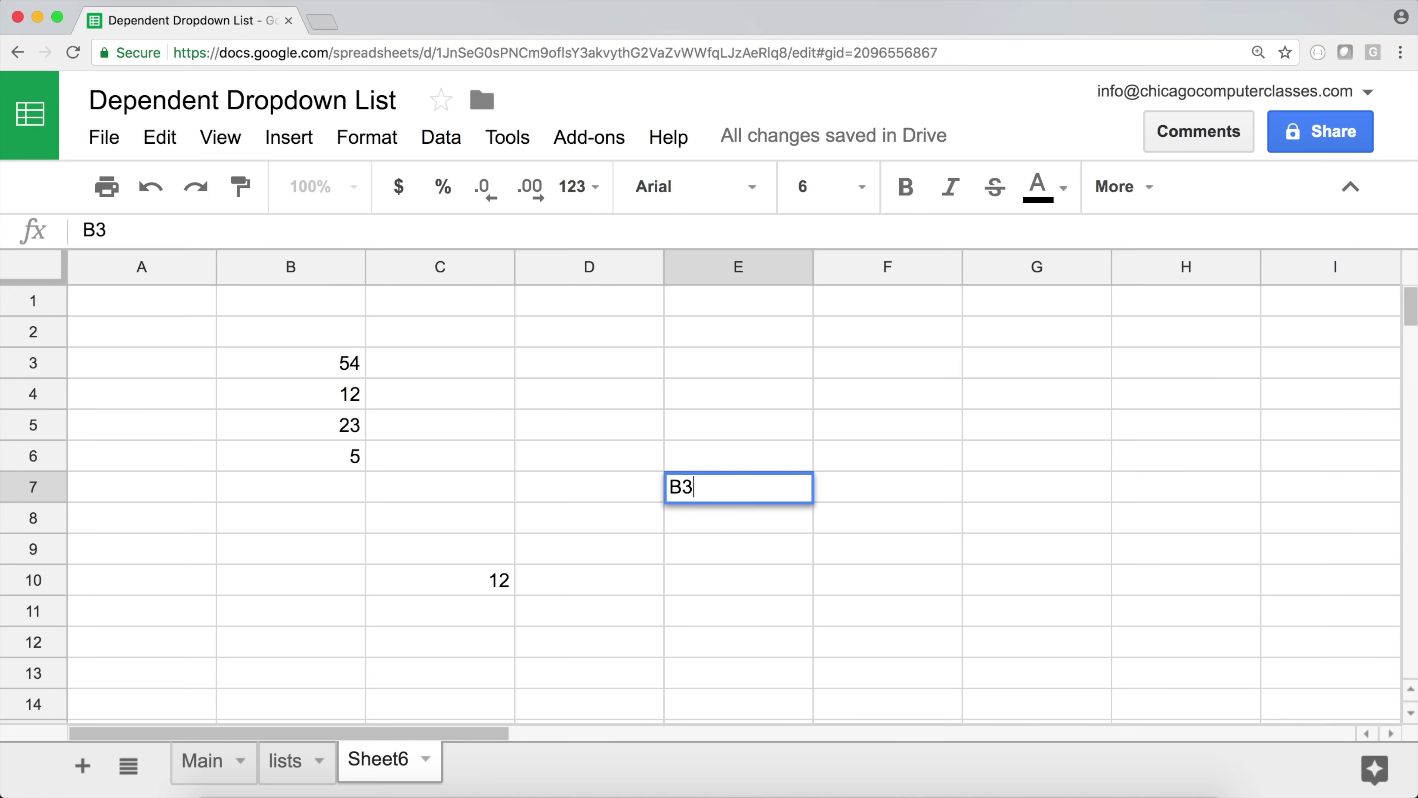
text(:B^)
key(BackSpace)
text(6)
key(Return)
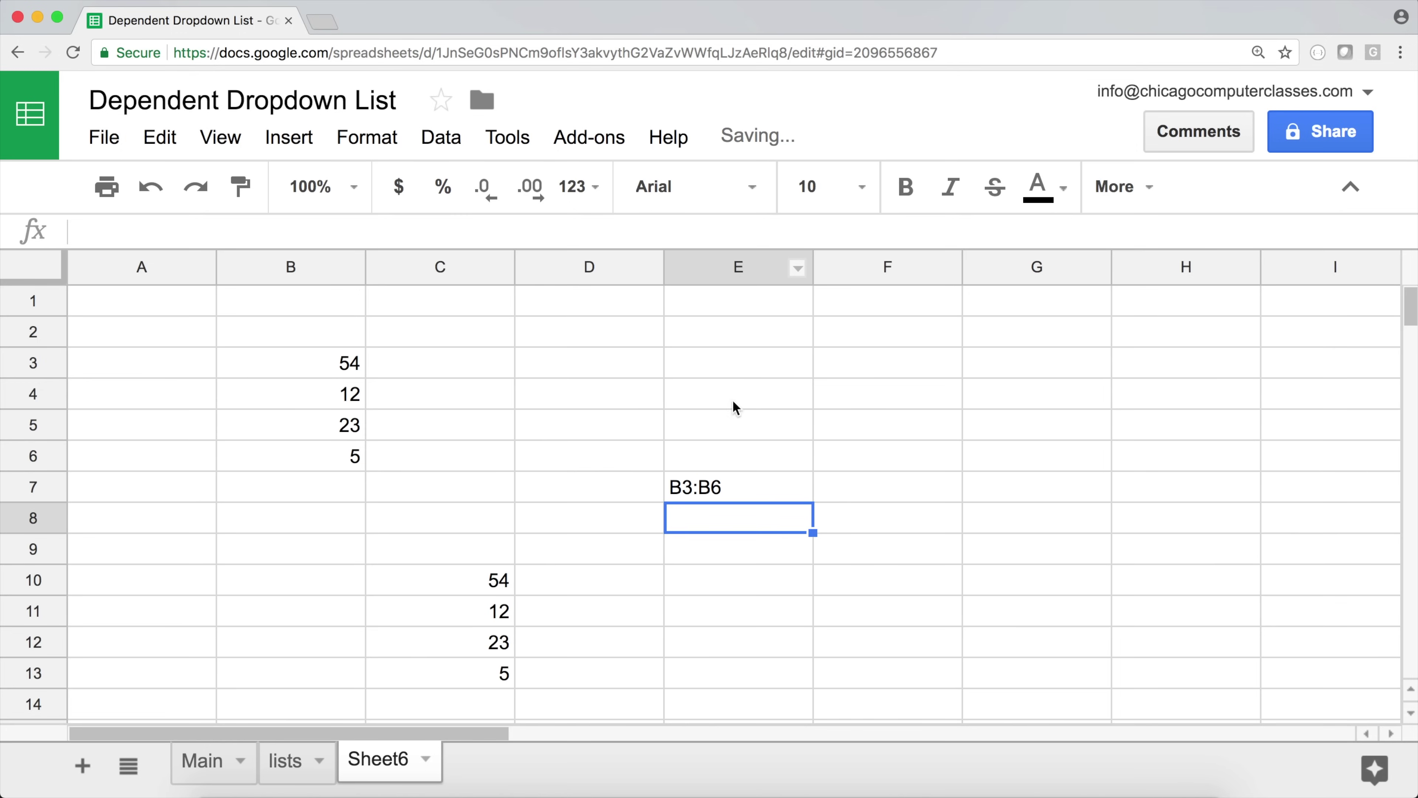
click(713, 491)
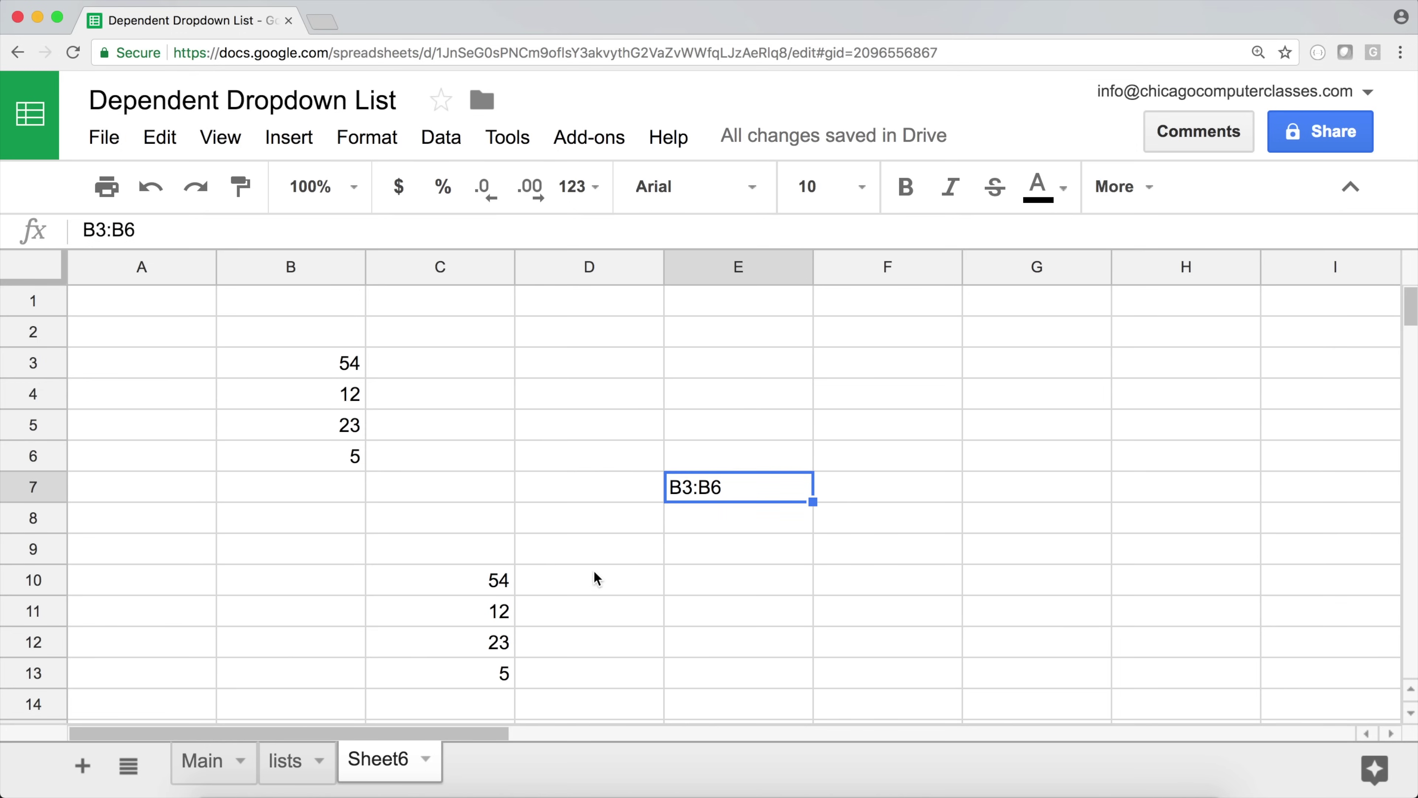
click(507, 587)
double_click(506, 581)
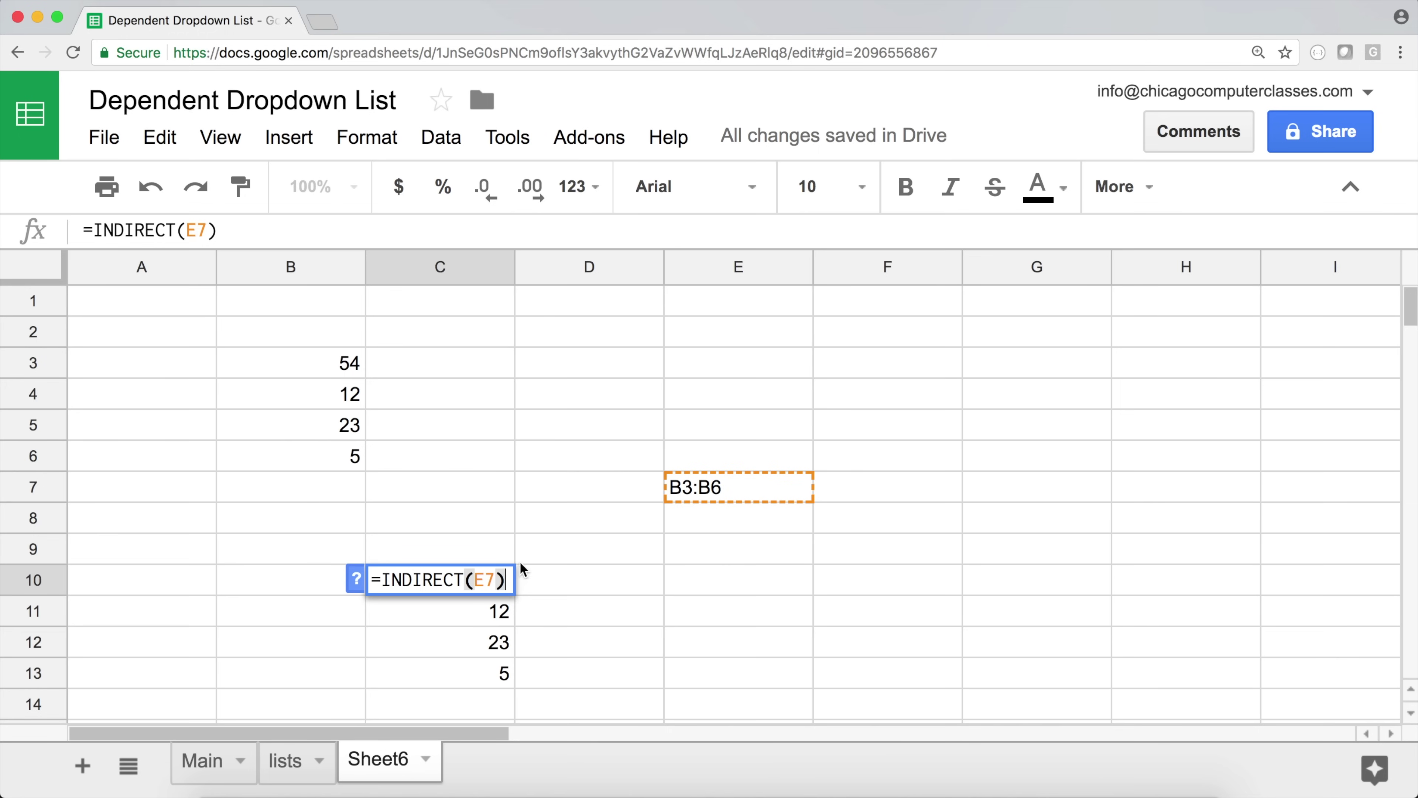
- Wrap C10's formula as =SUM(INDIRECT(E7)) so it totals 94
click(383, 583)
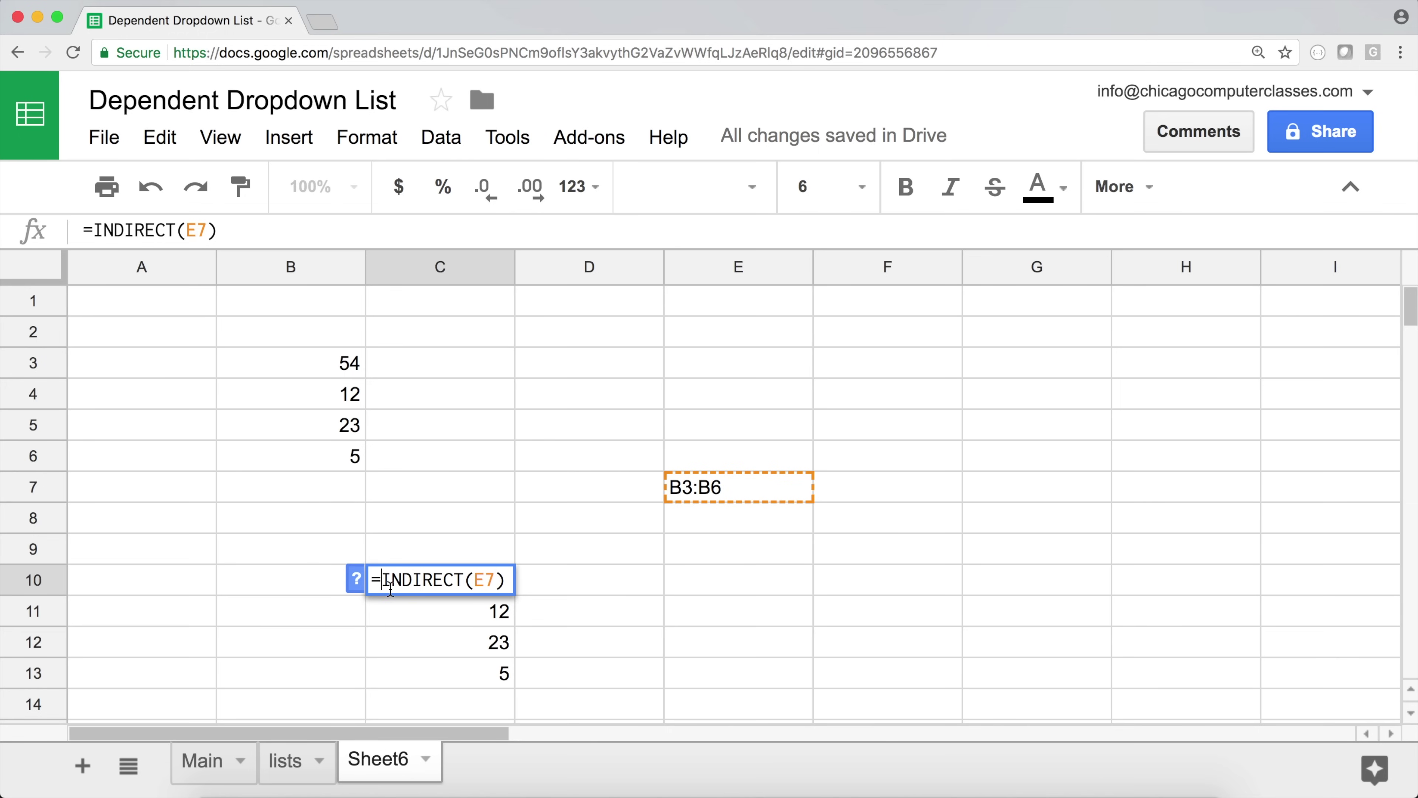
text(SUM()
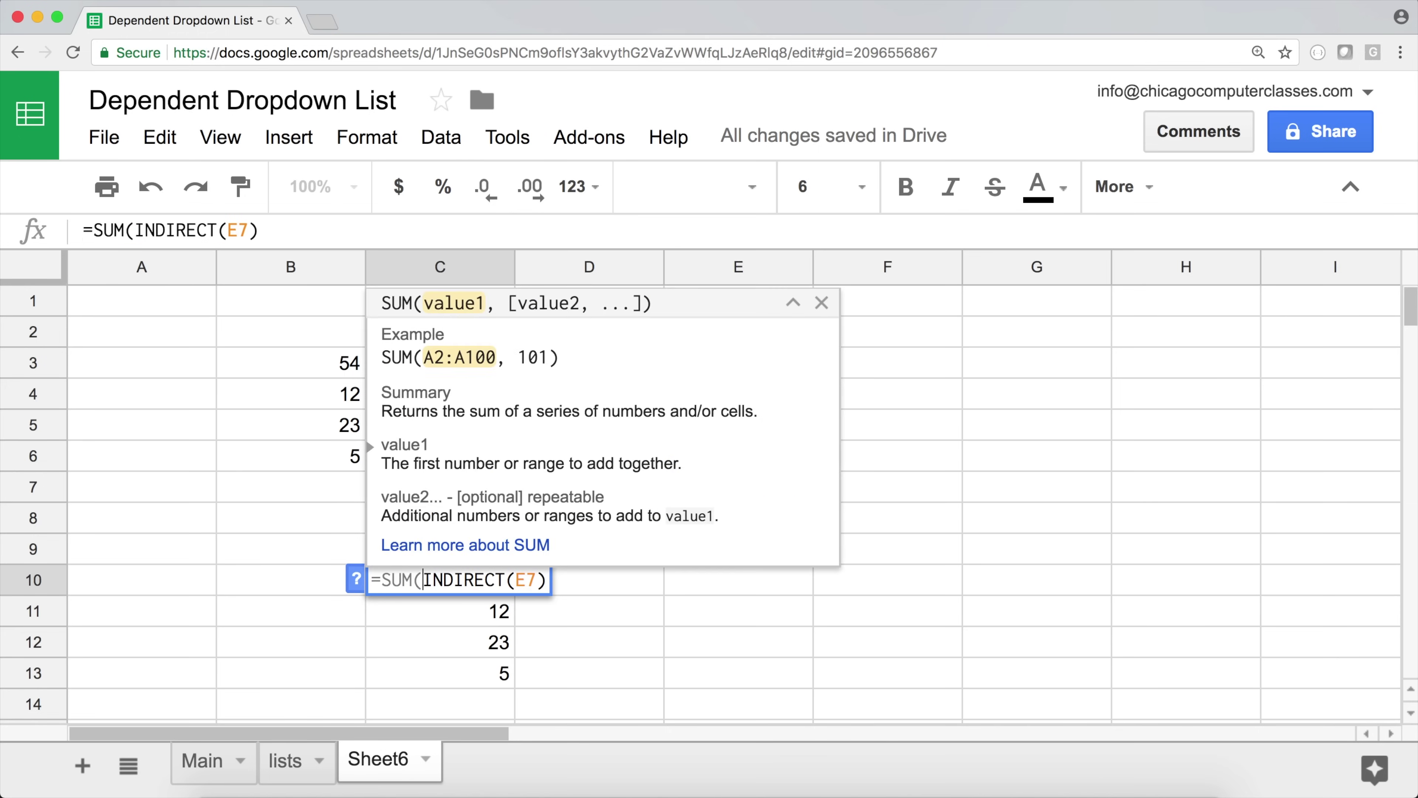
click(543, 579)
click(544, 580)
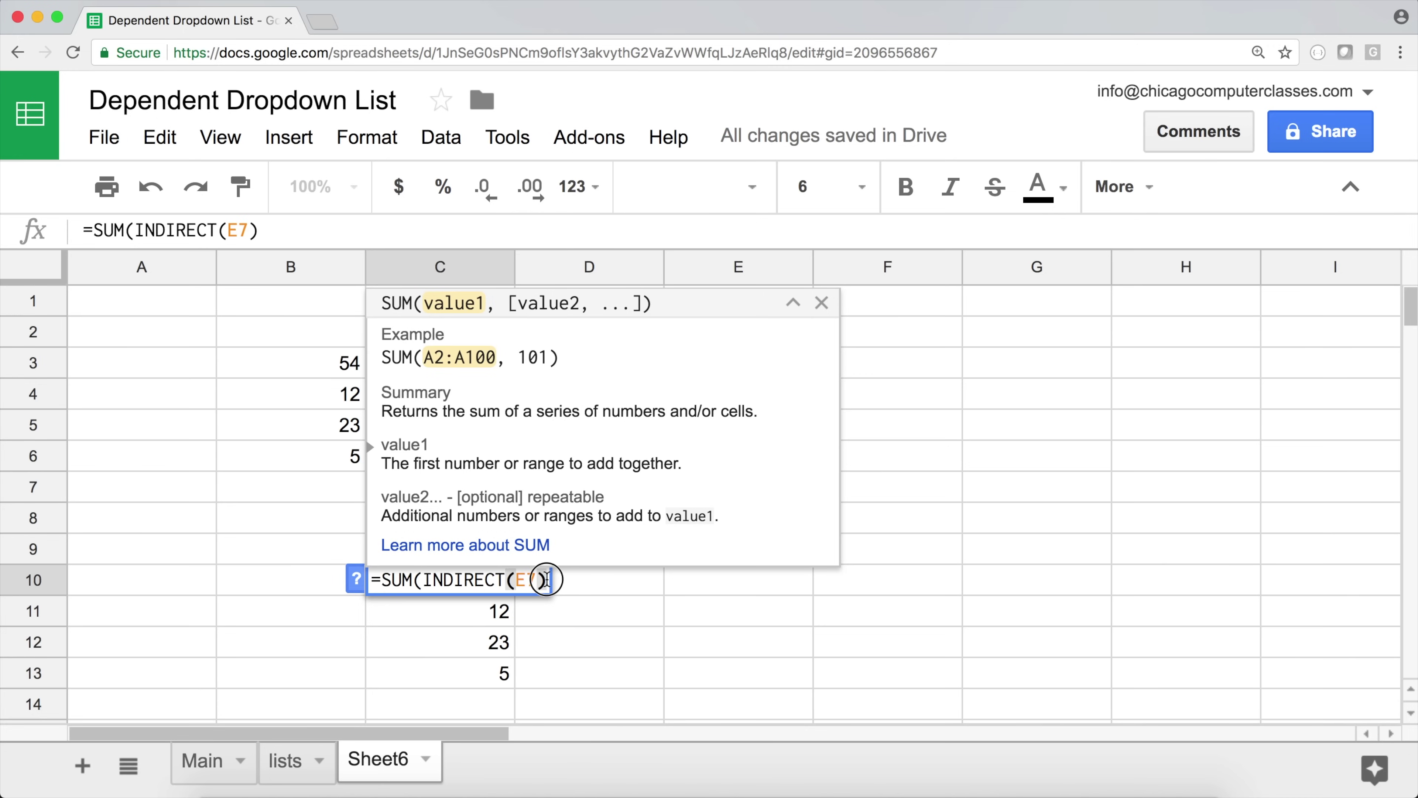
key(Return)
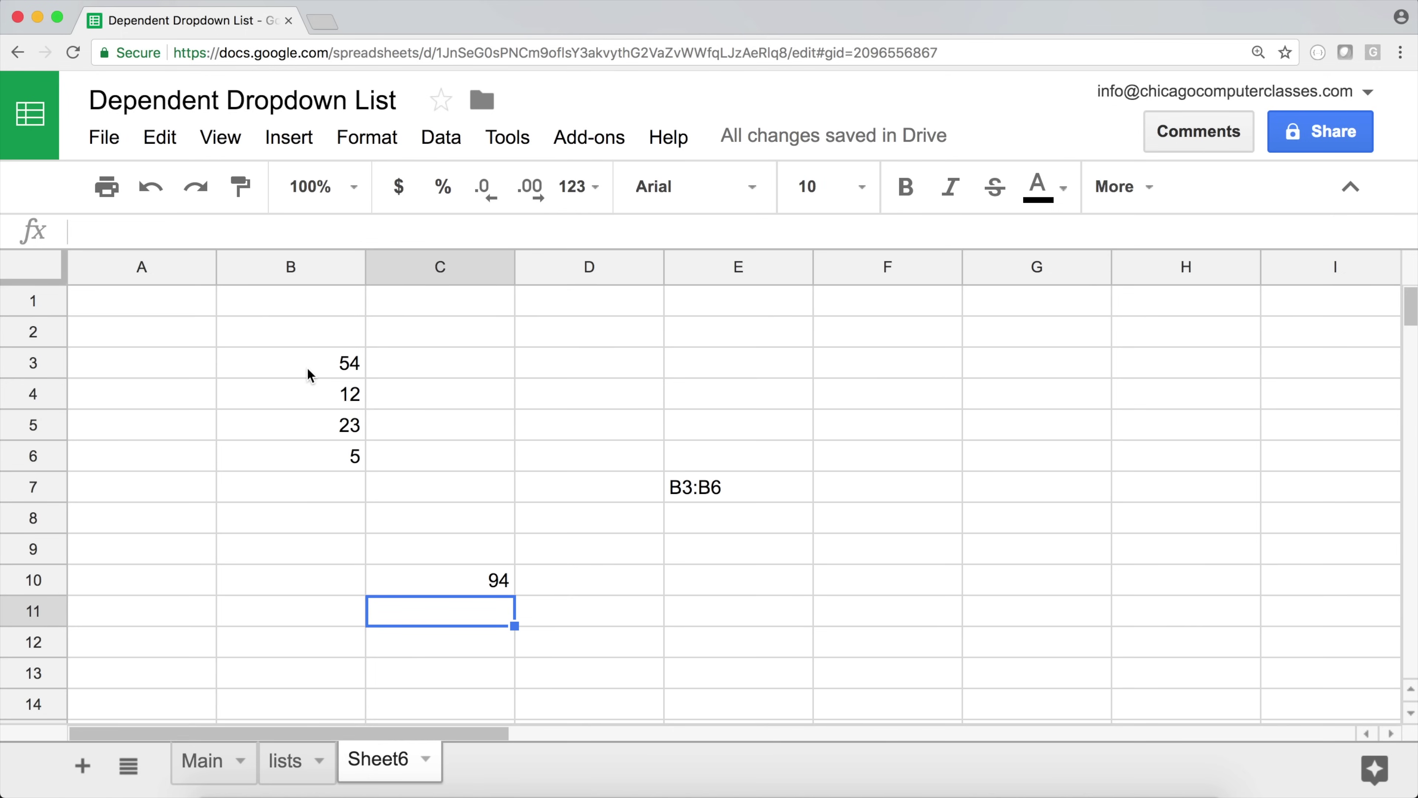
drag(307, 372, 312, 492)
double_click(469, 581)
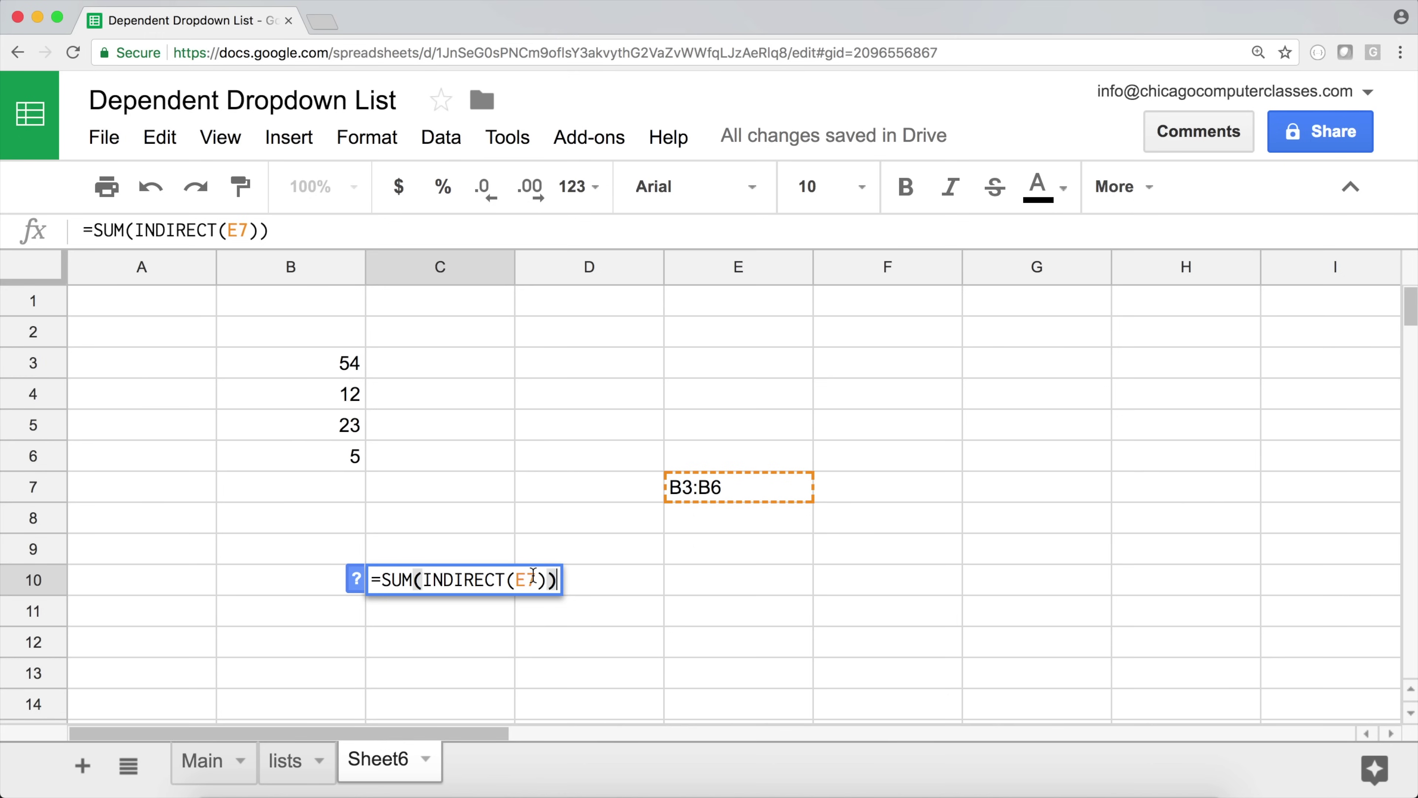
double_click(519, 578)
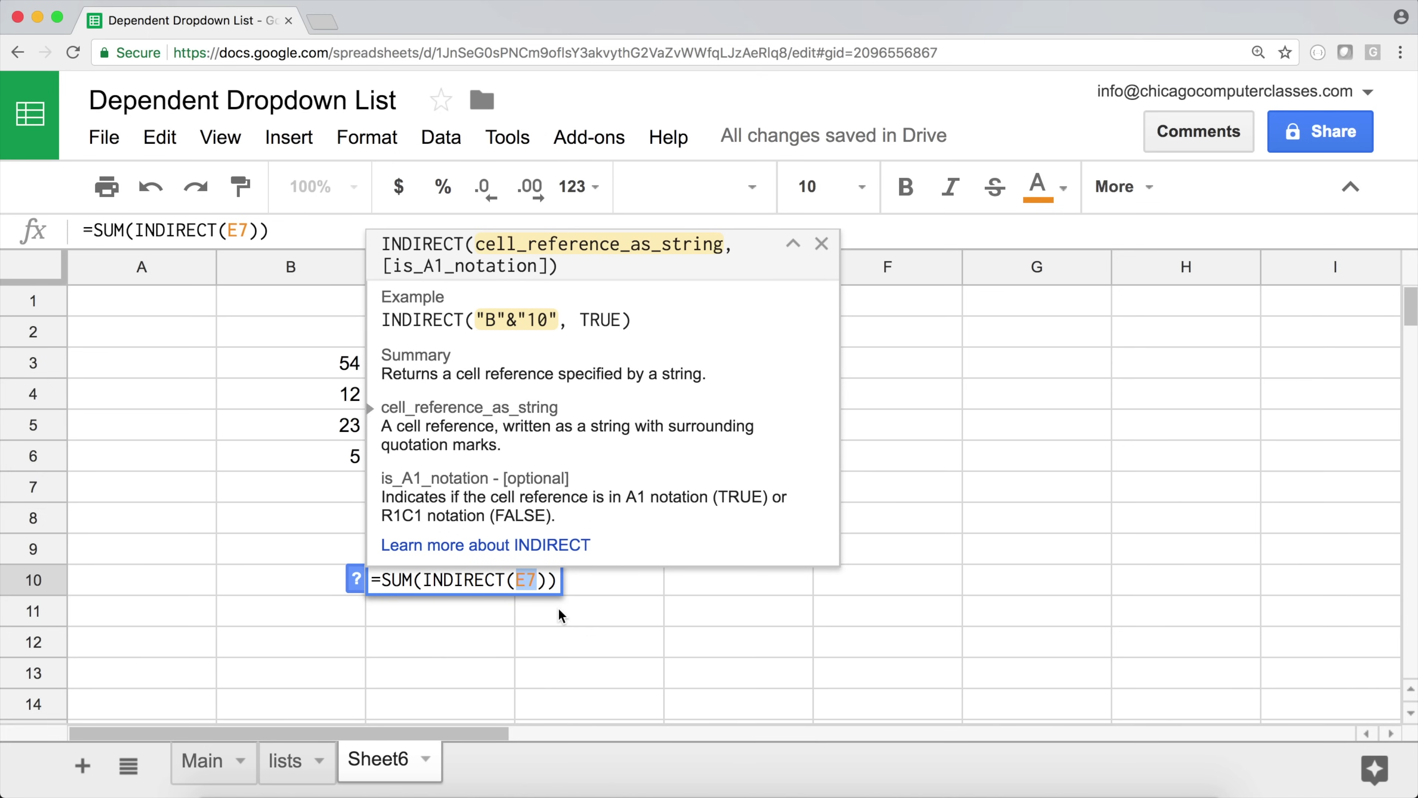
- Define a named range nums covering B3:B6 on Sheet6
key(Escape)
drag(305, 366, 306, 457)
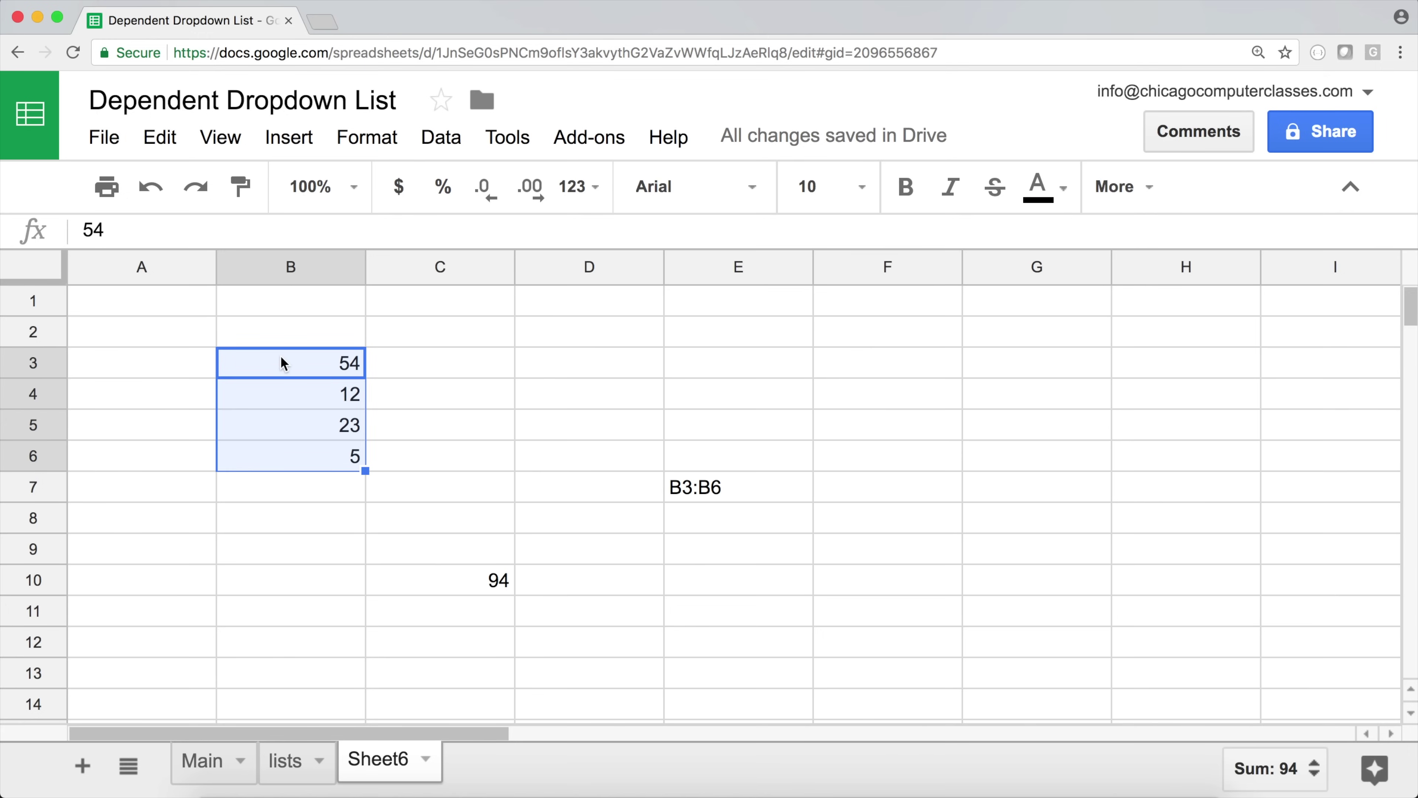
right_click(306, 368)
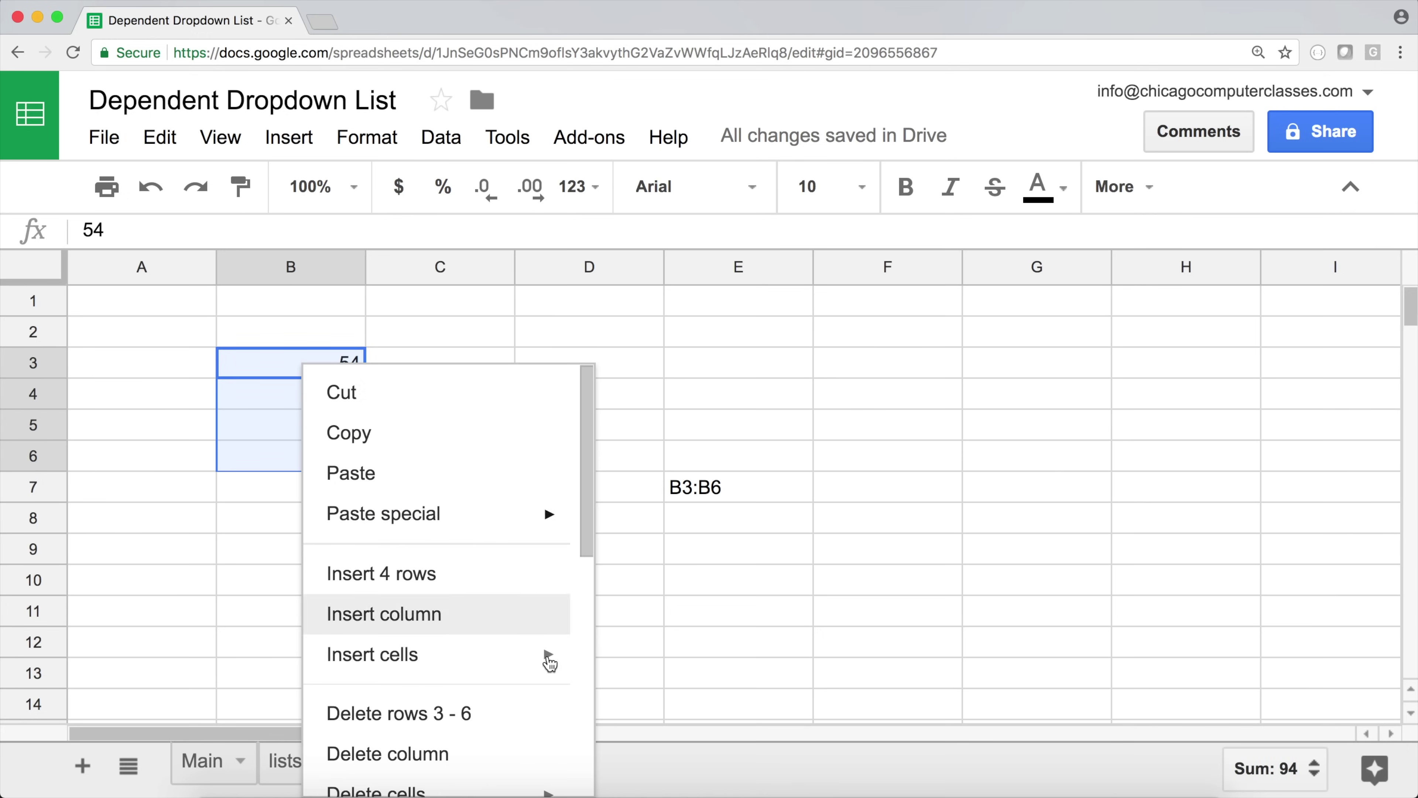
mouse_move(477, 663)
scroll(475, 656, down, 3)
scroll(475, 656, down, 3)
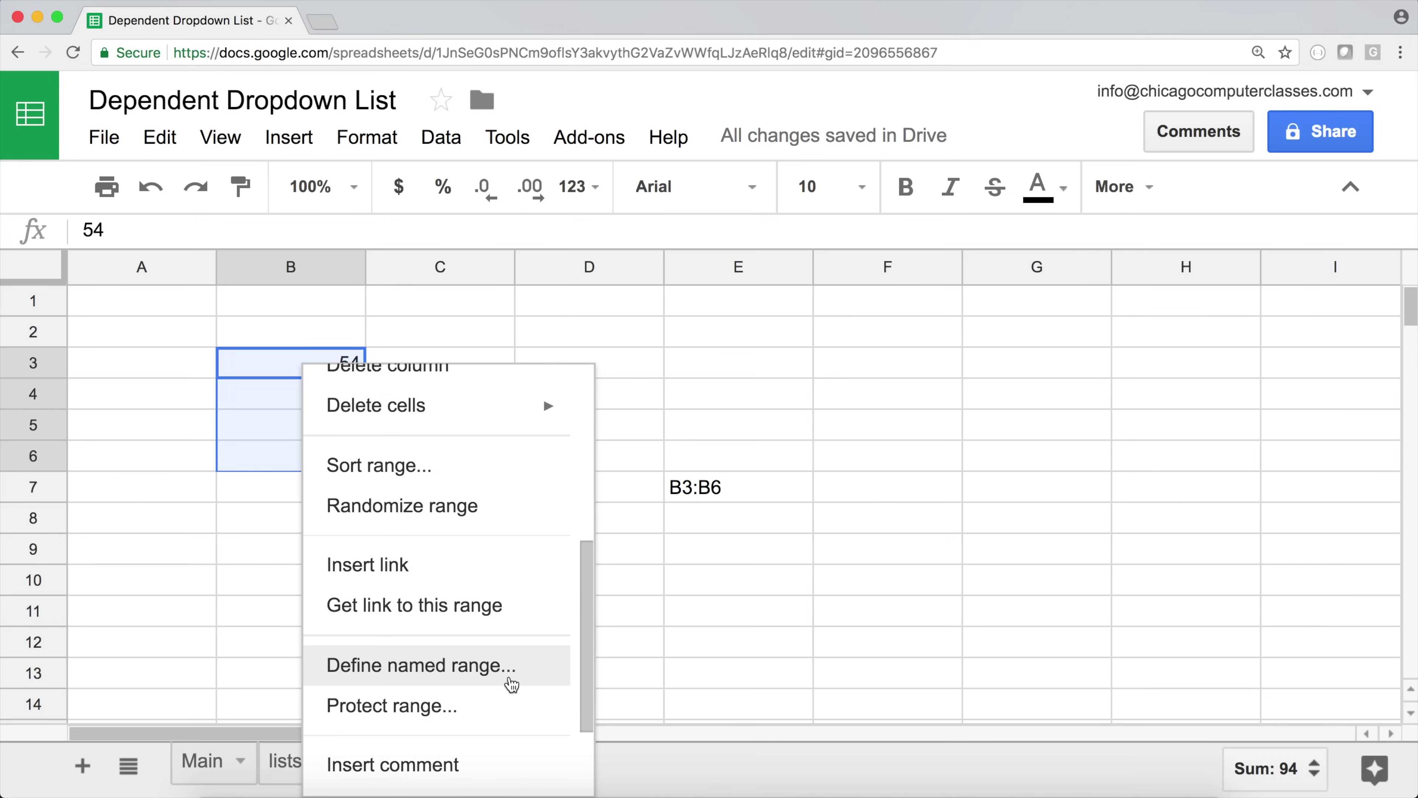
scroll(495, 675, down, 1)
scroll(490, 679, down, 2)
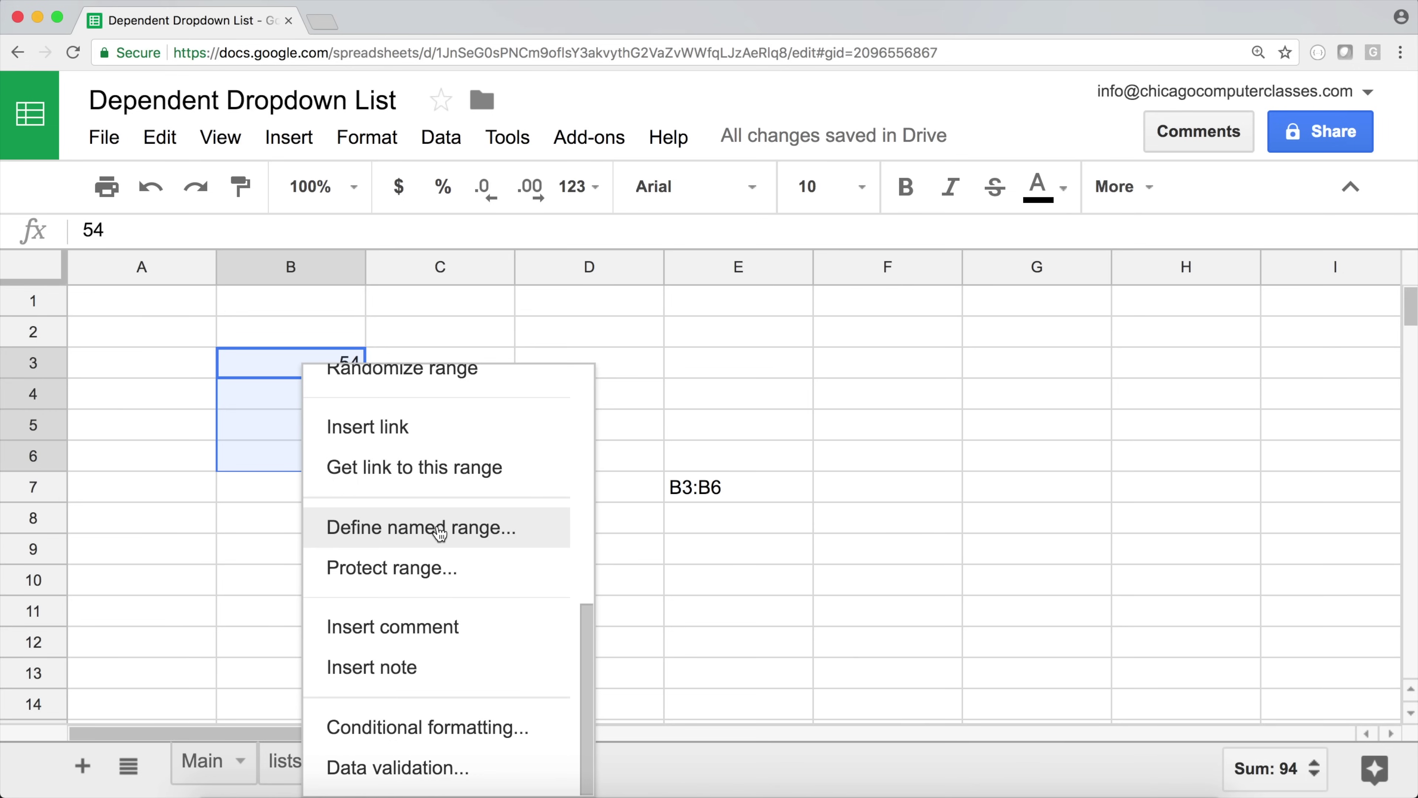
scroll(452, 628, up, 1)
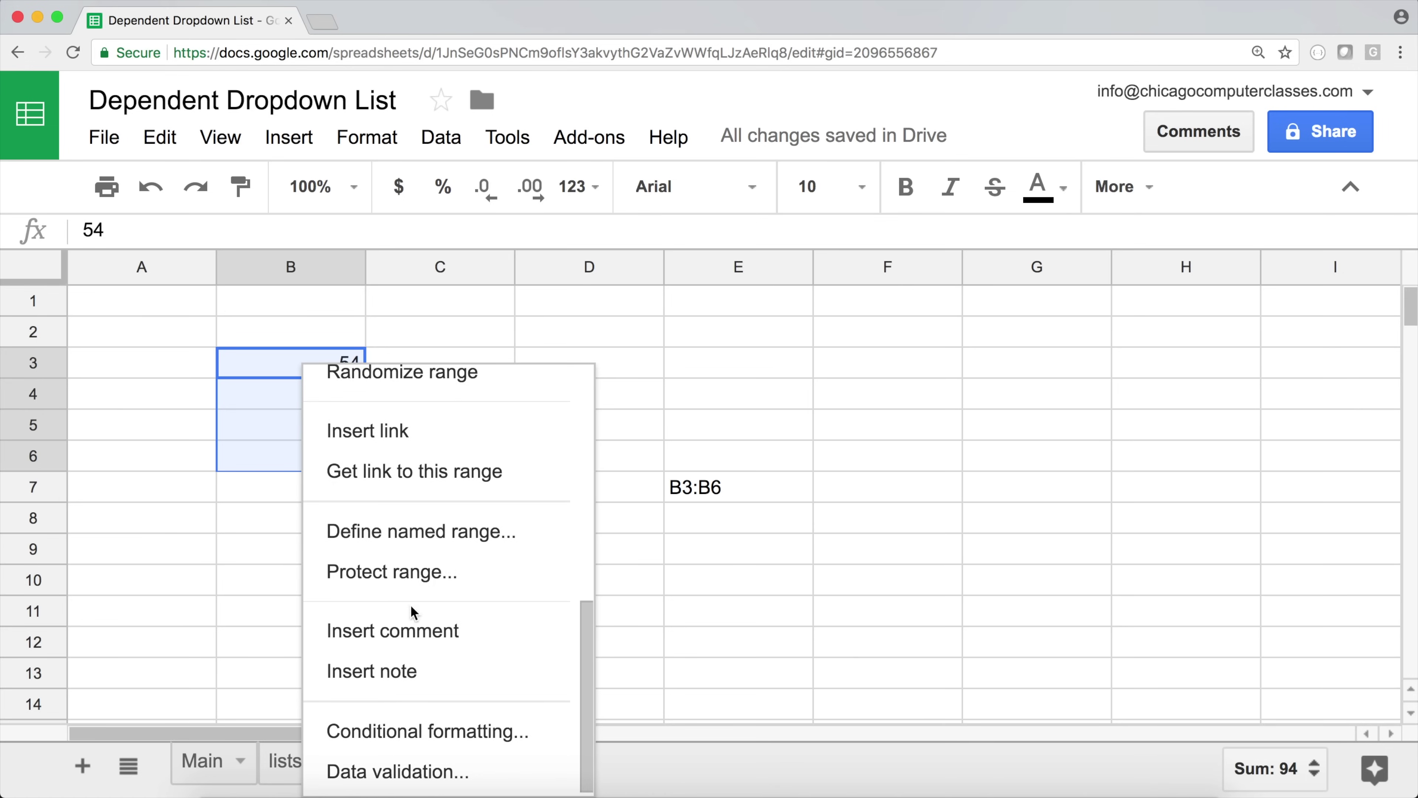
click(420, 543)
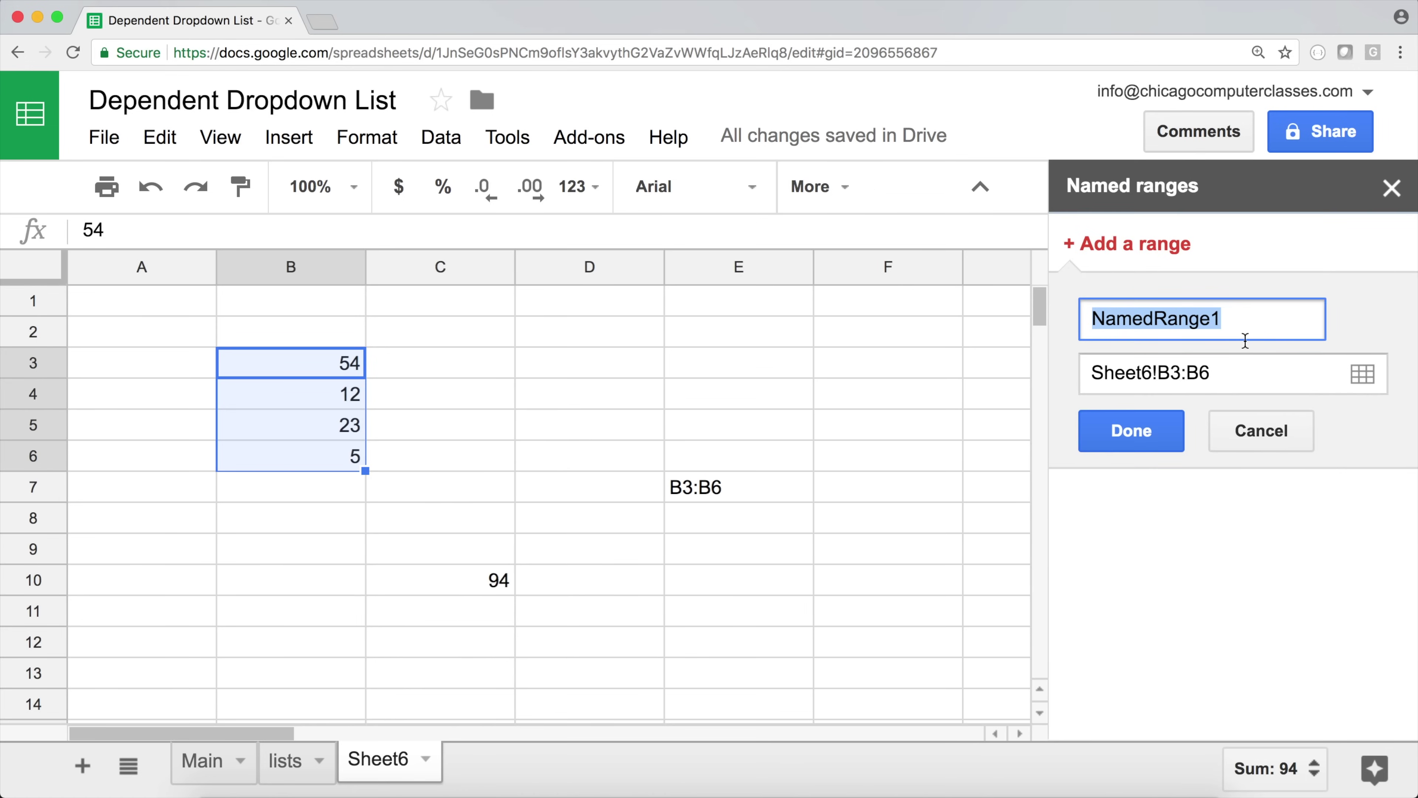
text(nums)
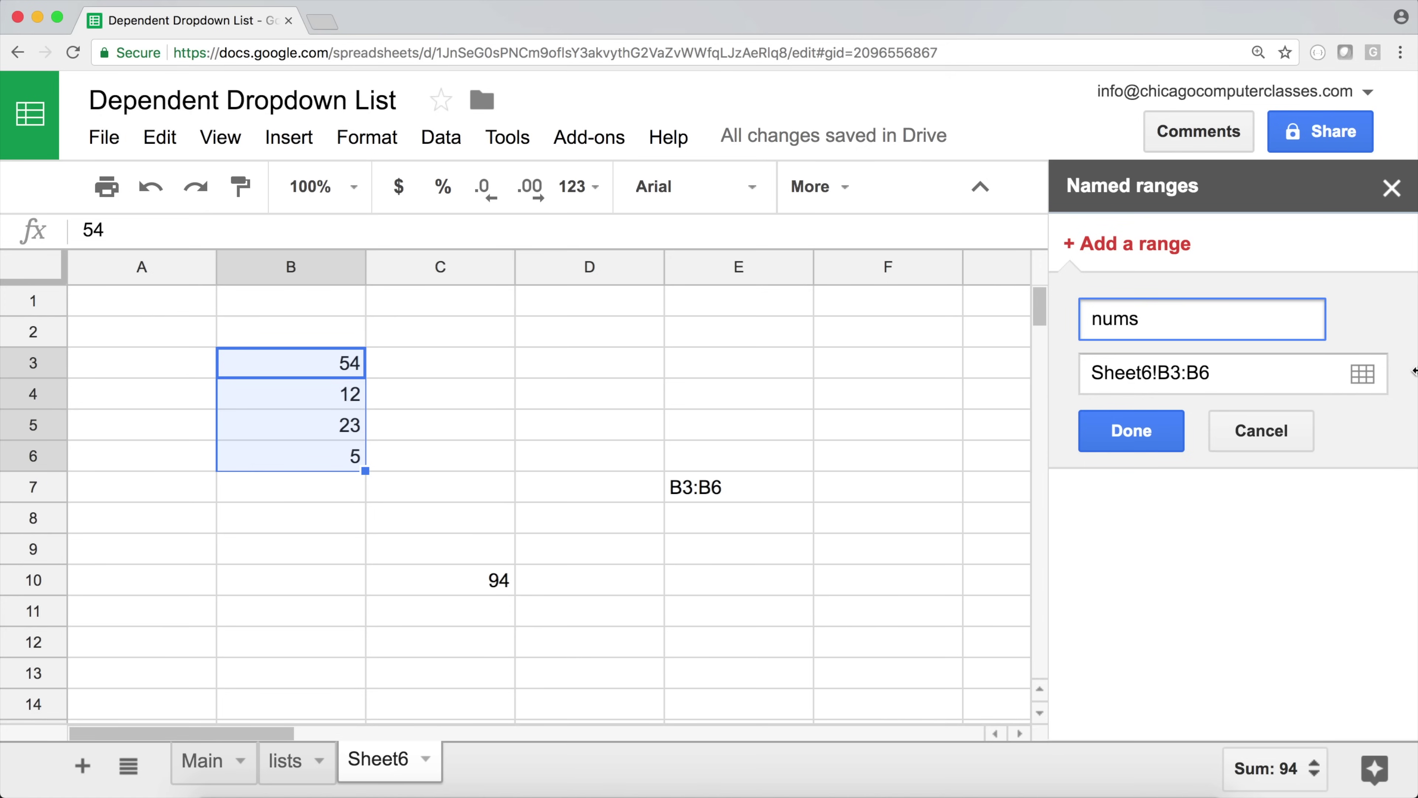
click(1159, 429)
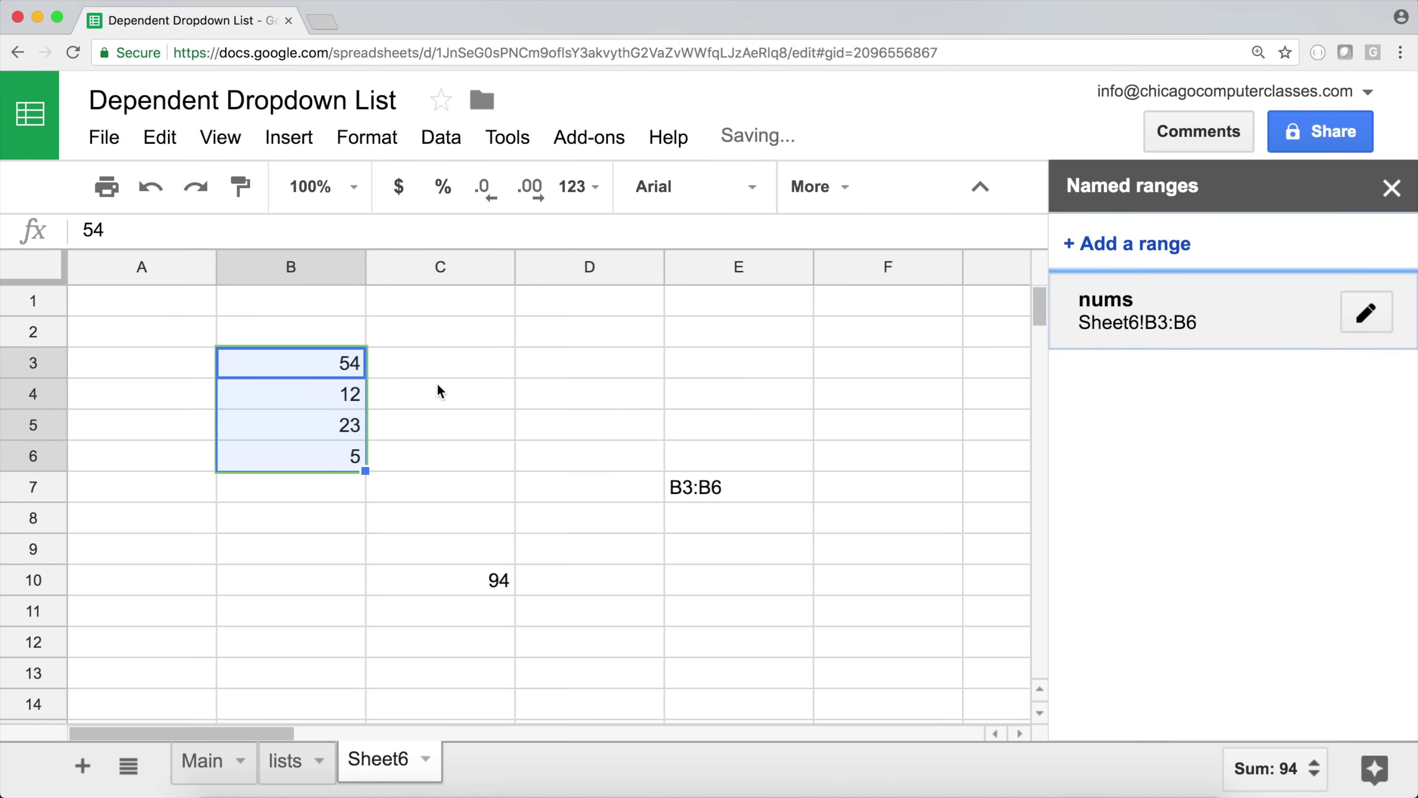
- Type nums in E7 and check that C10's =SUM(INDIRECT(E7)) still gives 94
click(698, 496)
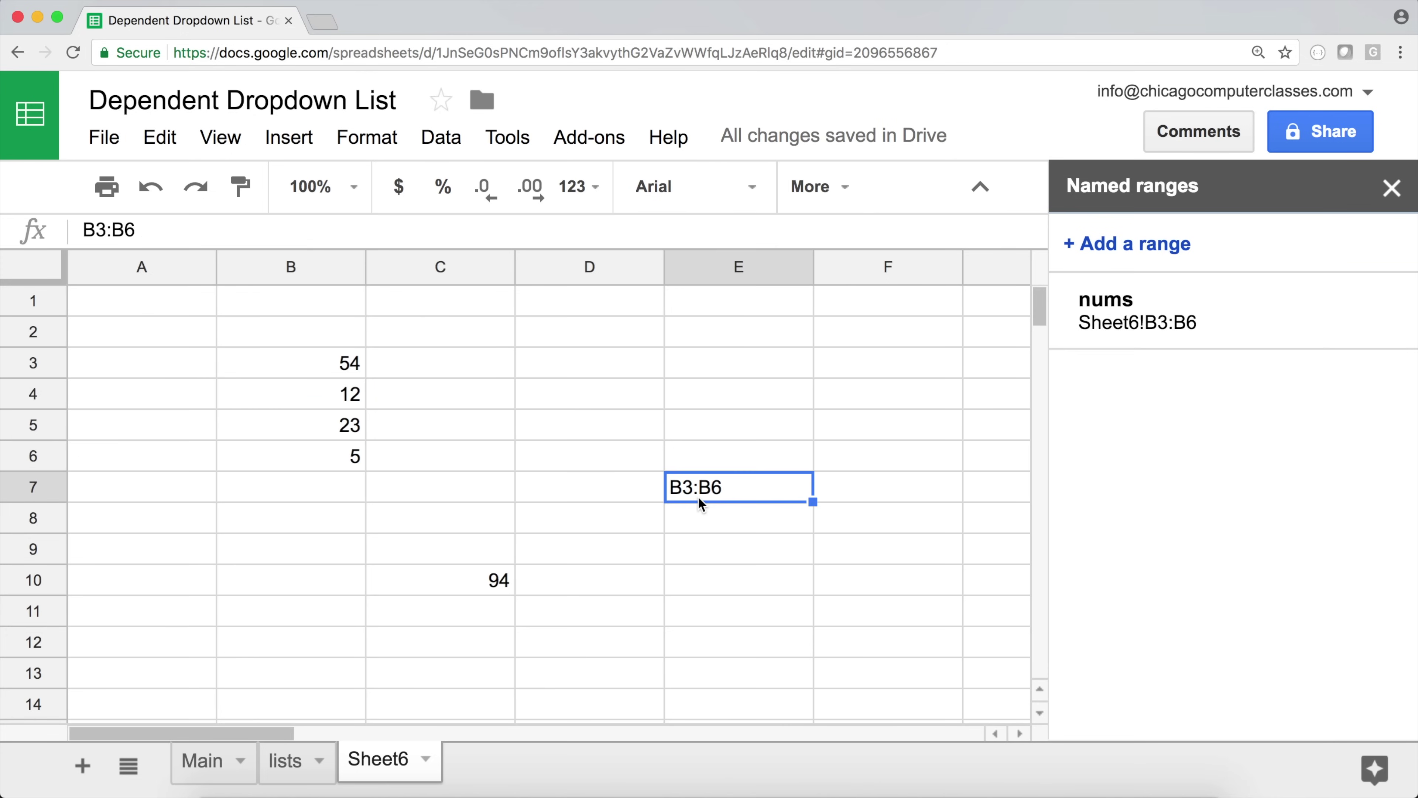
text(nums)
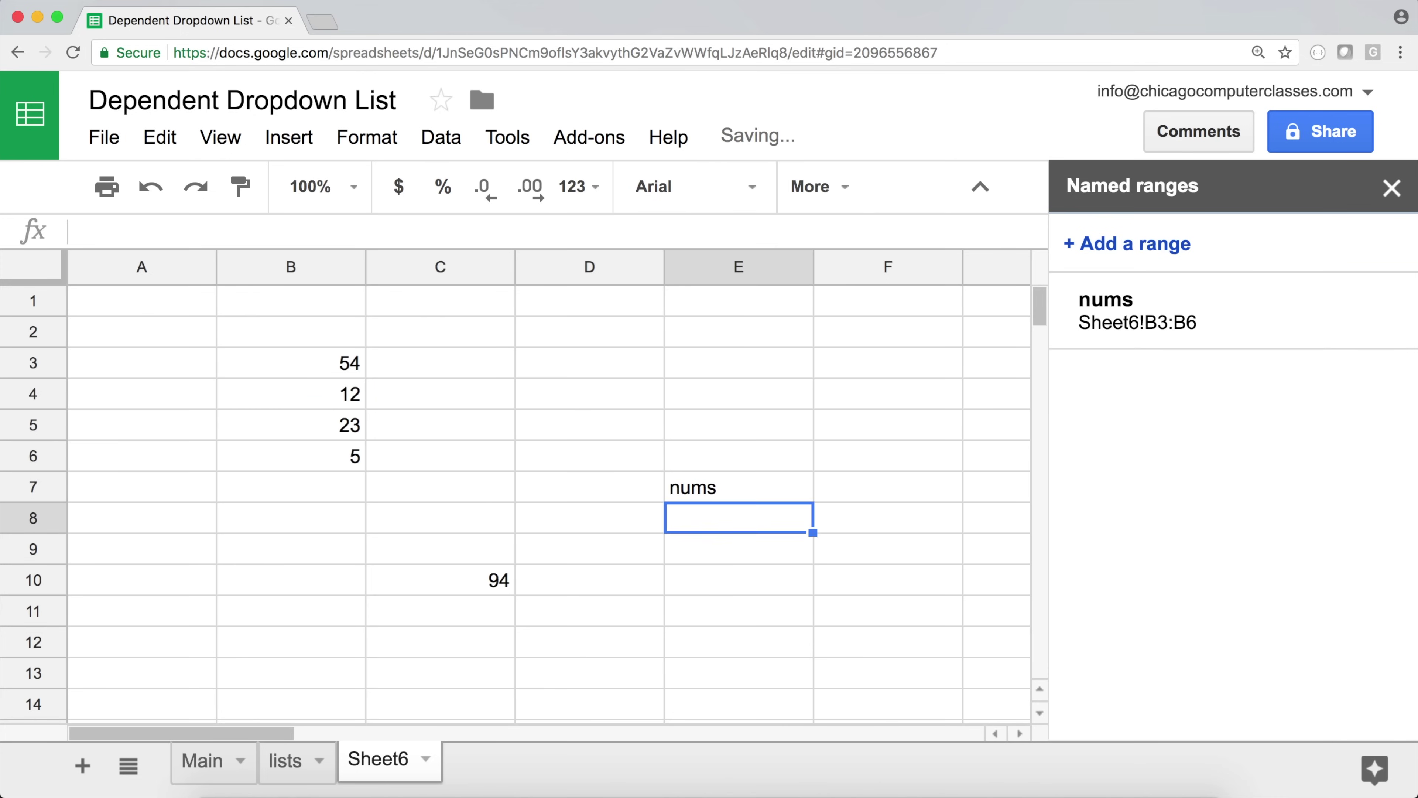
double_click(467, 580)
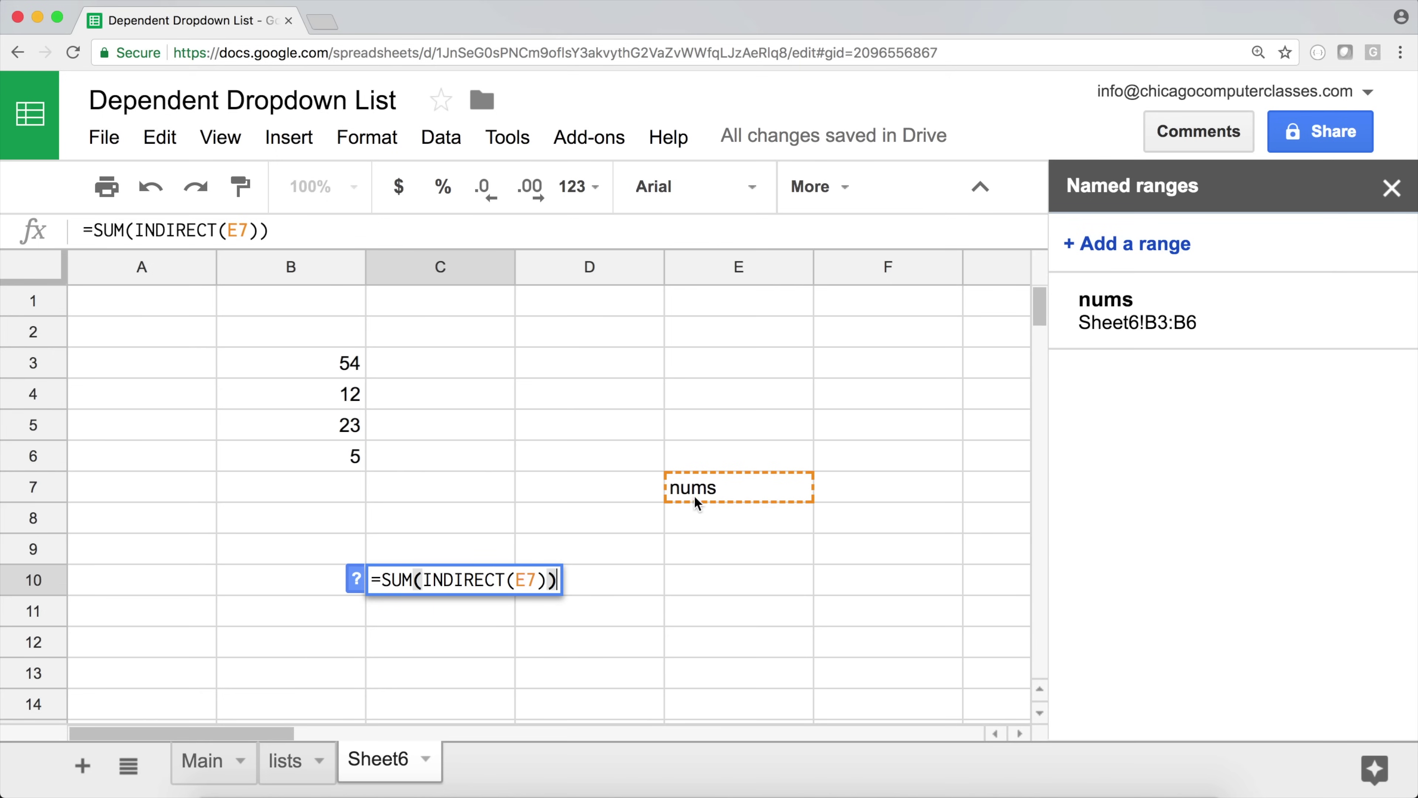
- Clear the test SUM formula from C10
mouse_move(1249, 302)
key(Return)
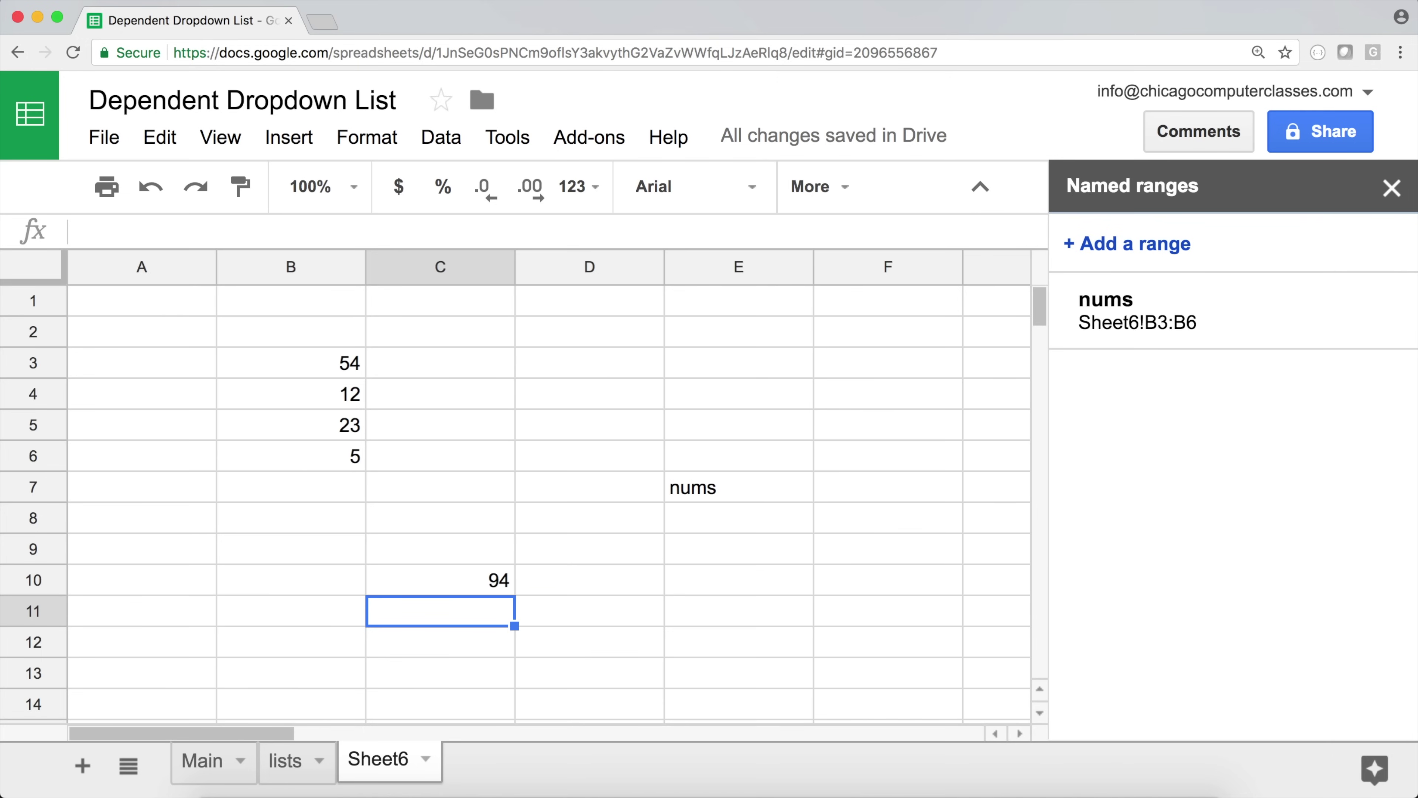
click(452, 584)
key(Delete)
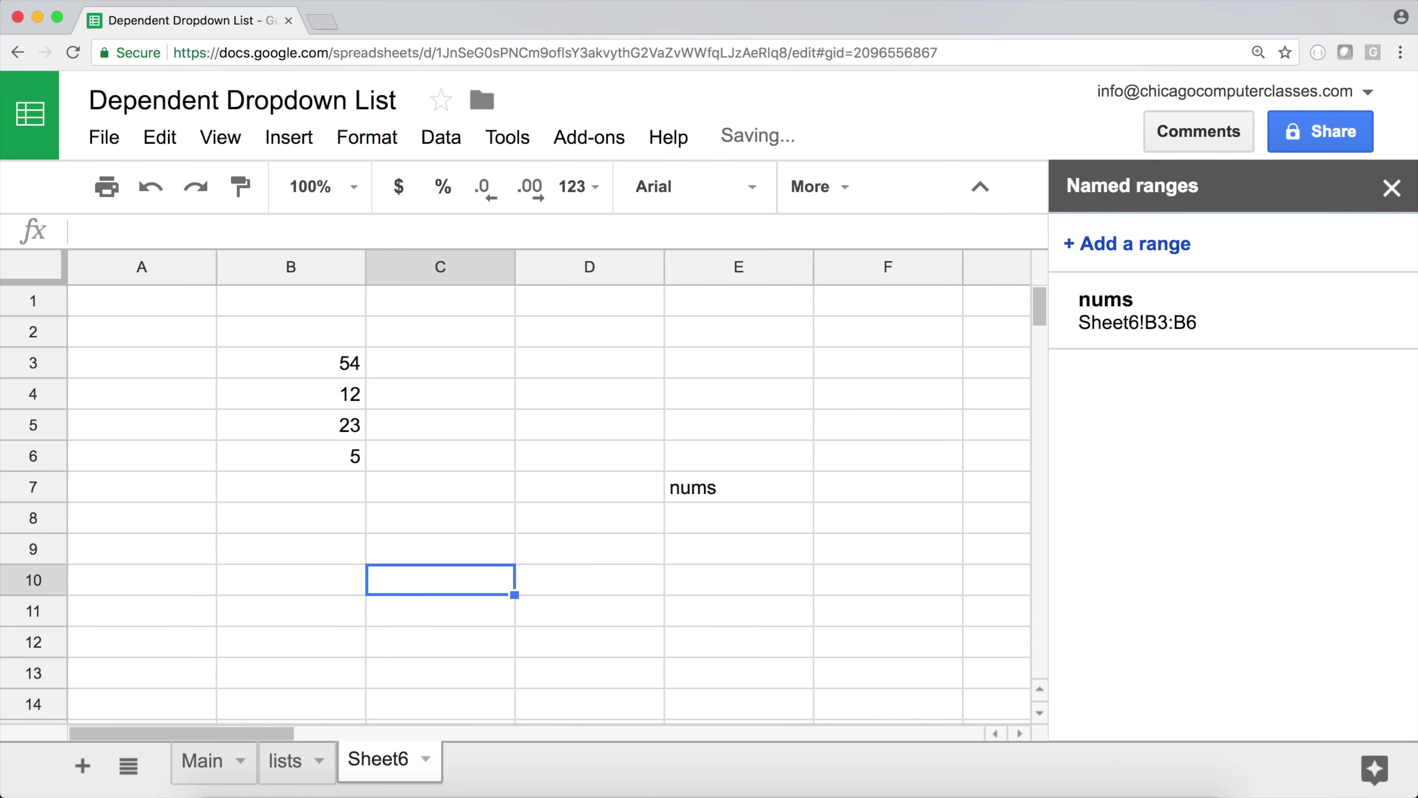
click(778, 475)
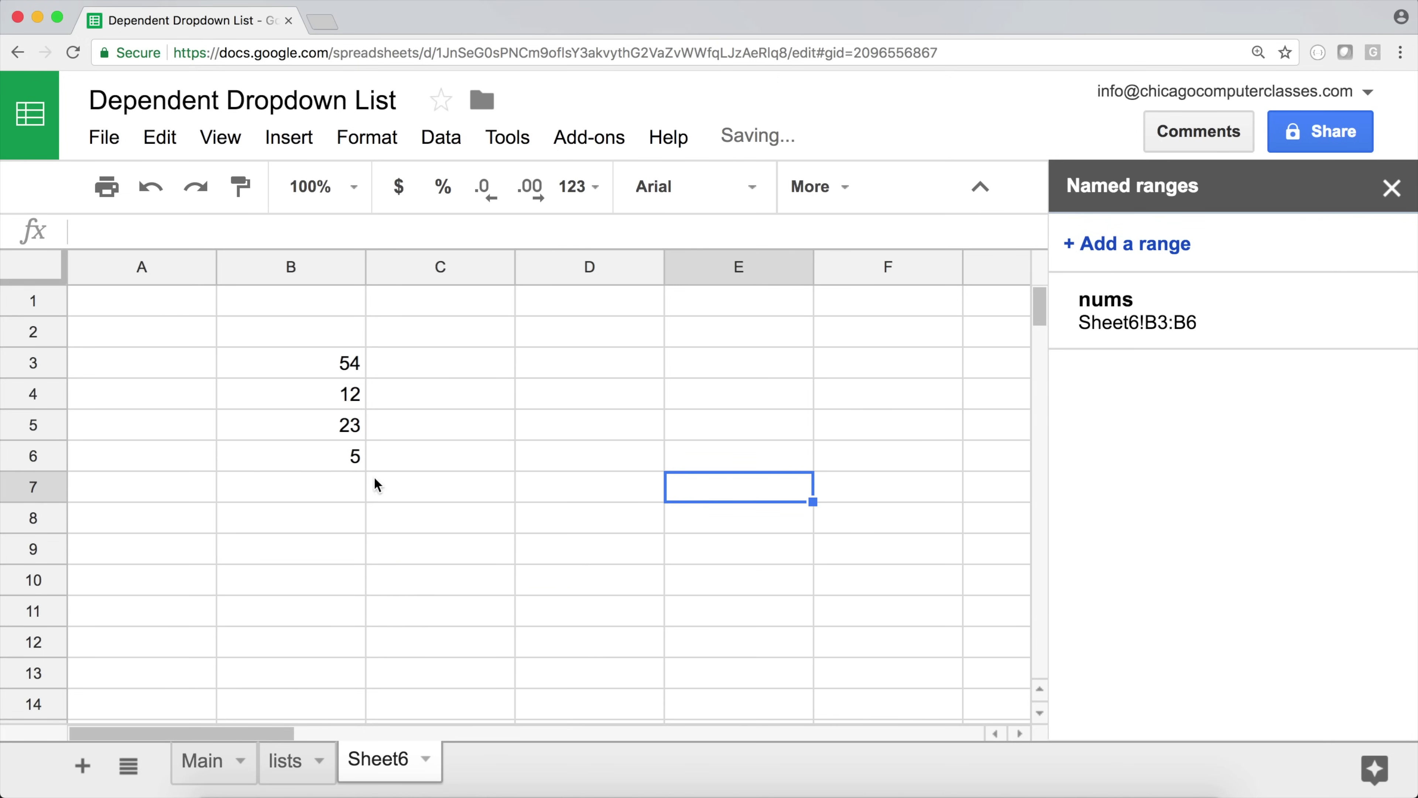
drag(310, 363, 311, 466)
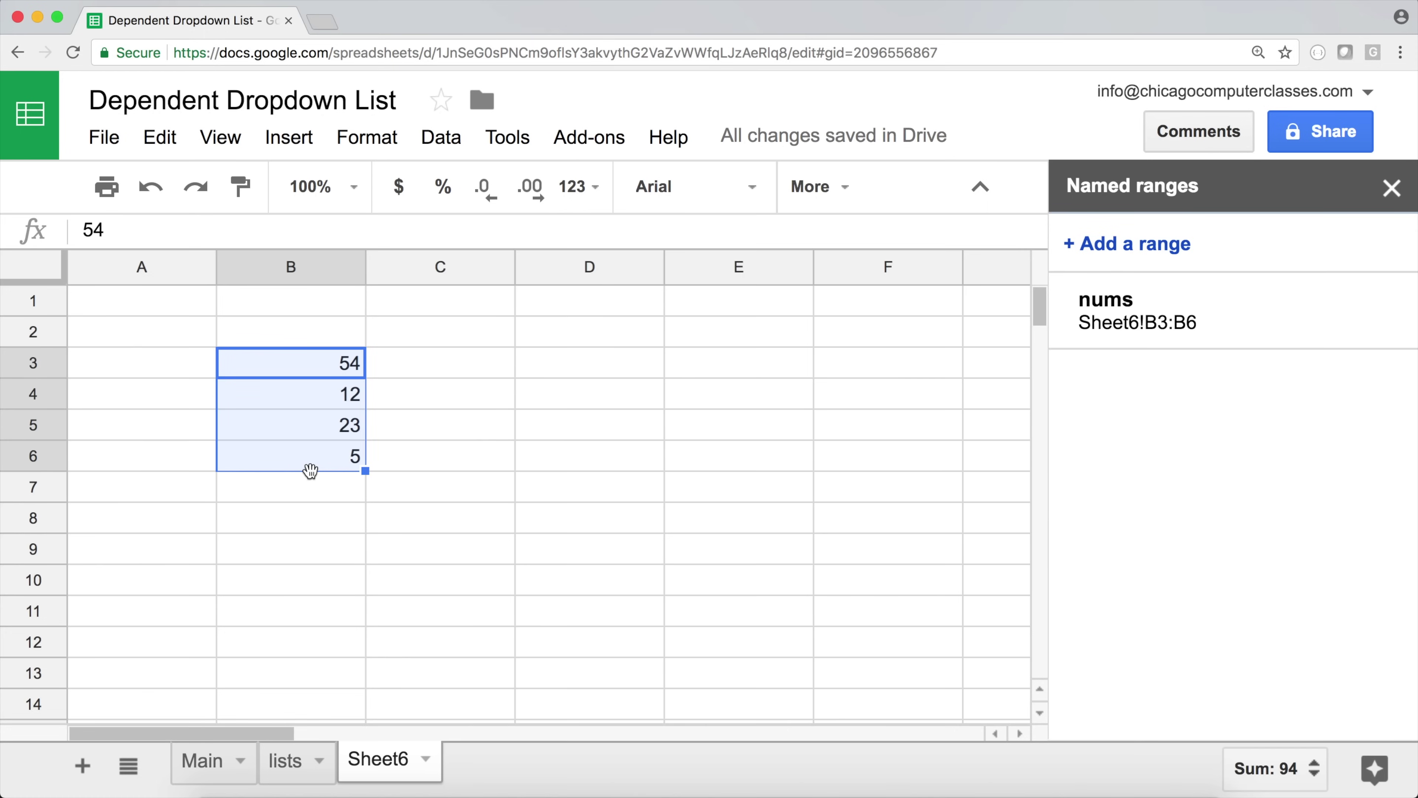
click(280, 544)
- Delete the Sheet6 practice sheet and confirm the deletion
right_click(387, 758)
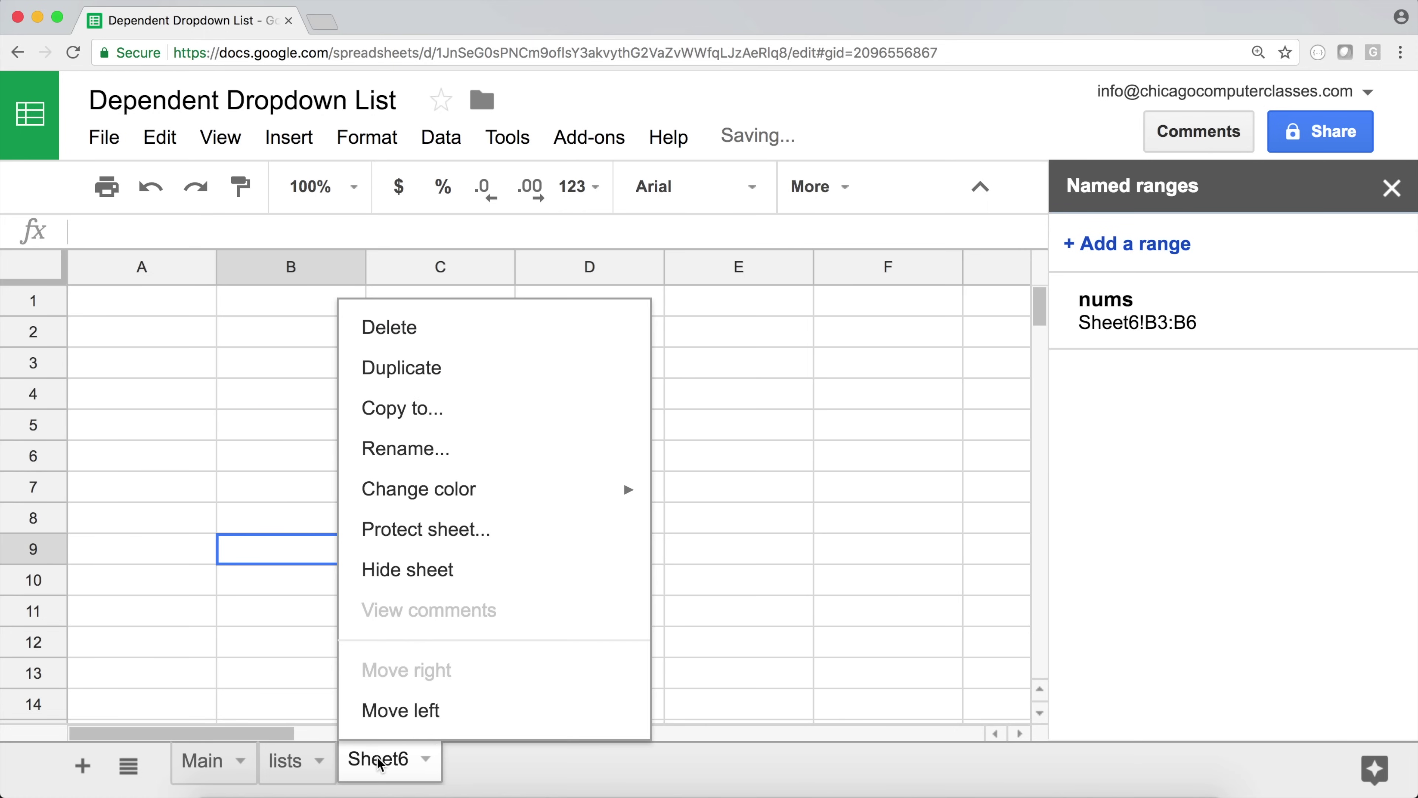
click(391, 335)
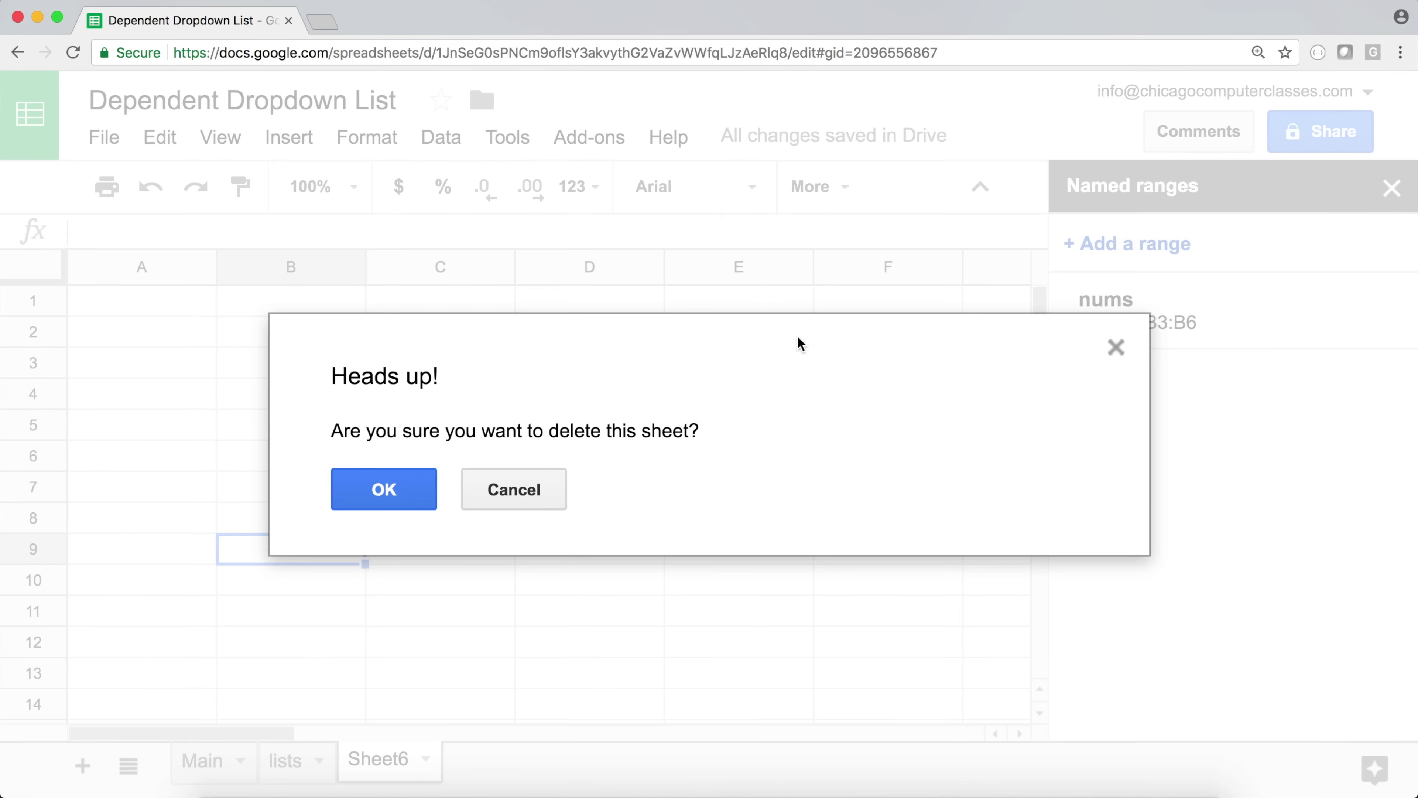
click(412, 503)
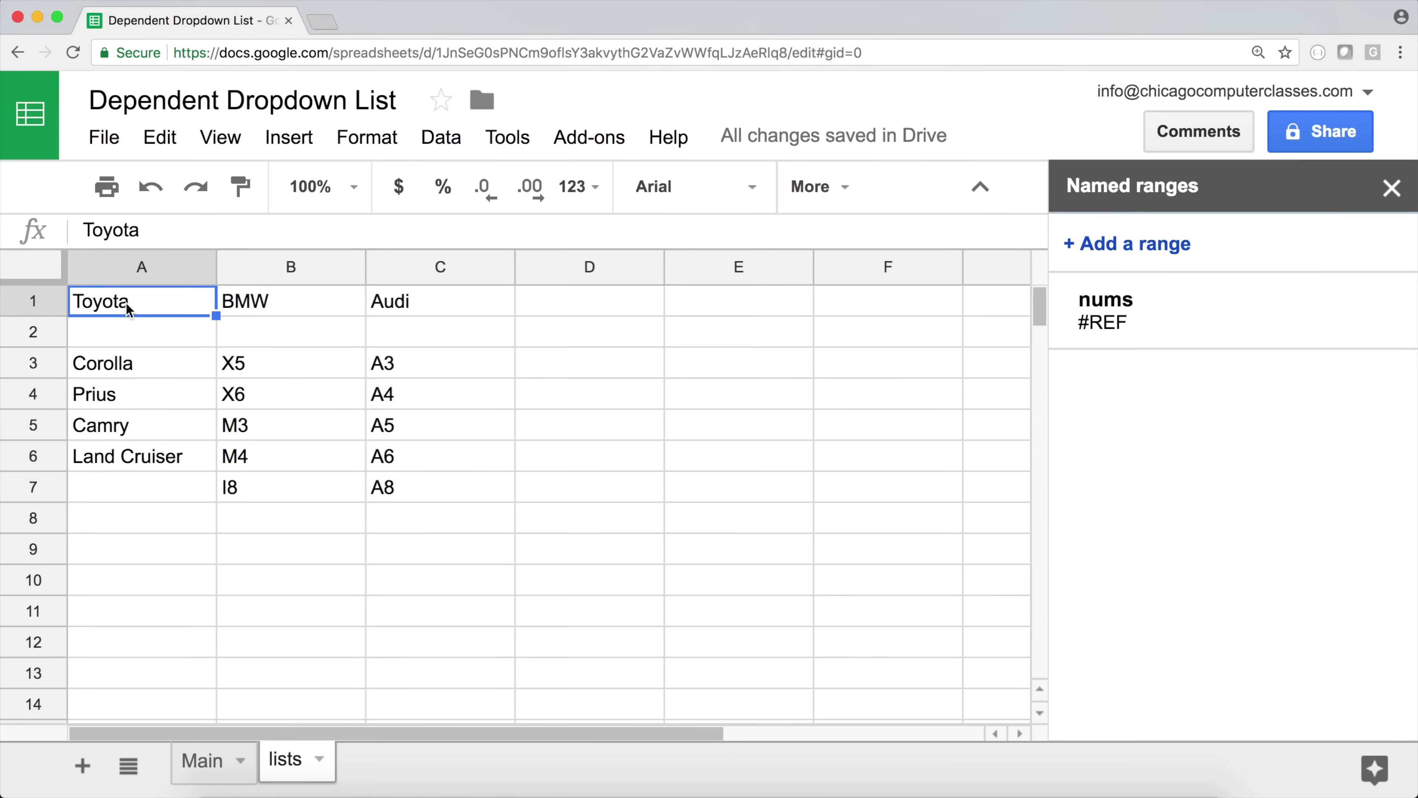
- Insert two blank columns before column A, shifting Toyota, BMW and Audi into C1:E1
drag(128, 309, 403, 286)
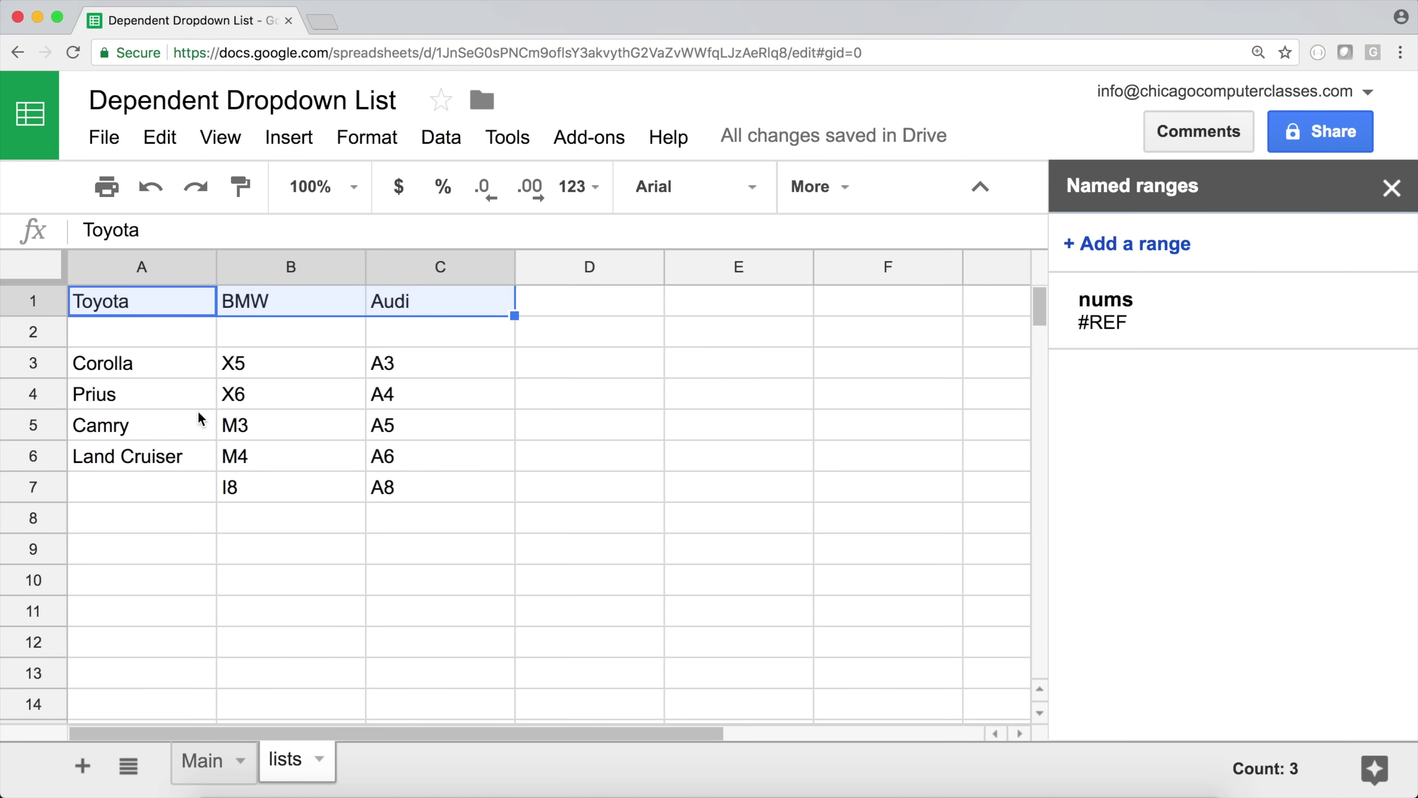
click(350, 457)
click(149, 274)
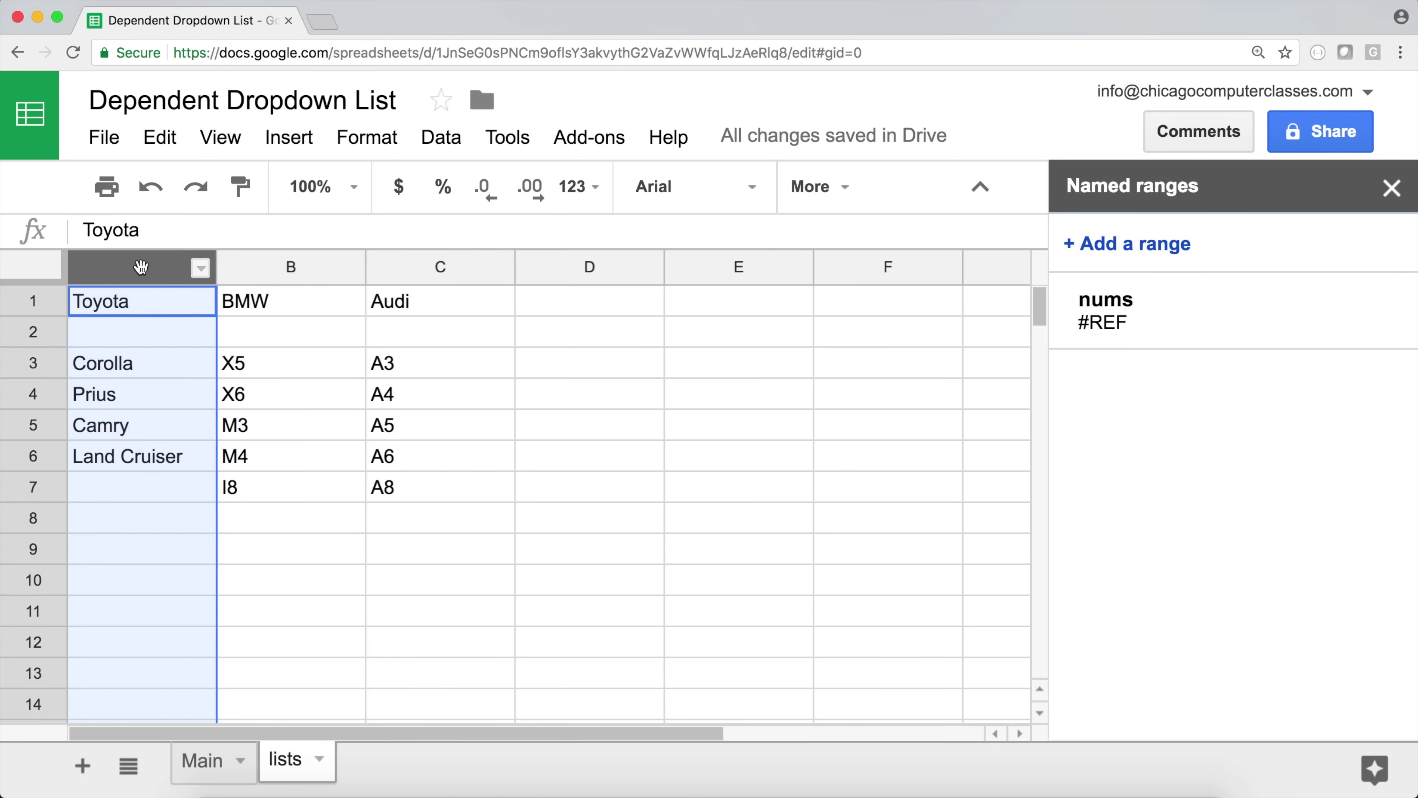
right_click(149, 273)
click(228, 495)
right_click(158, 279)
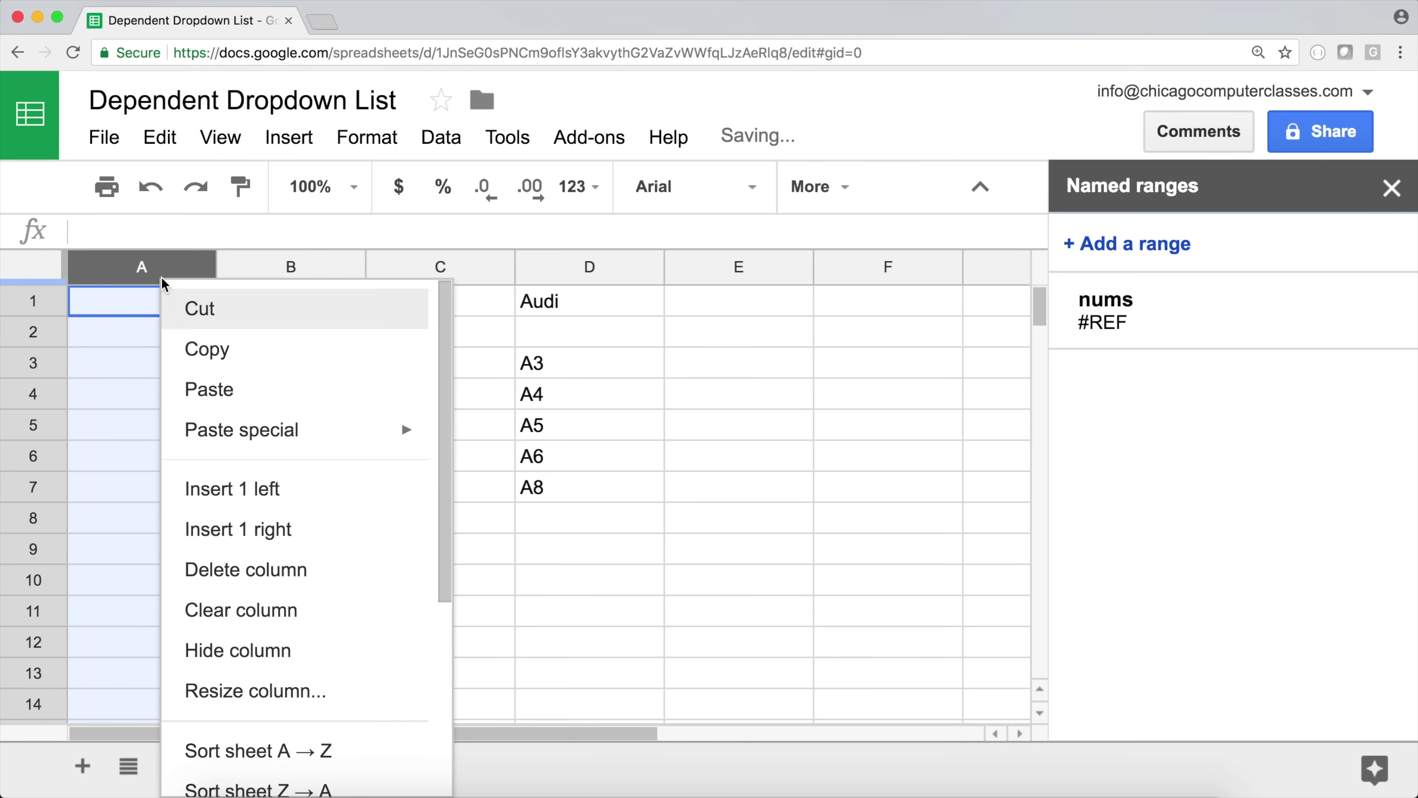
click(285, 503)
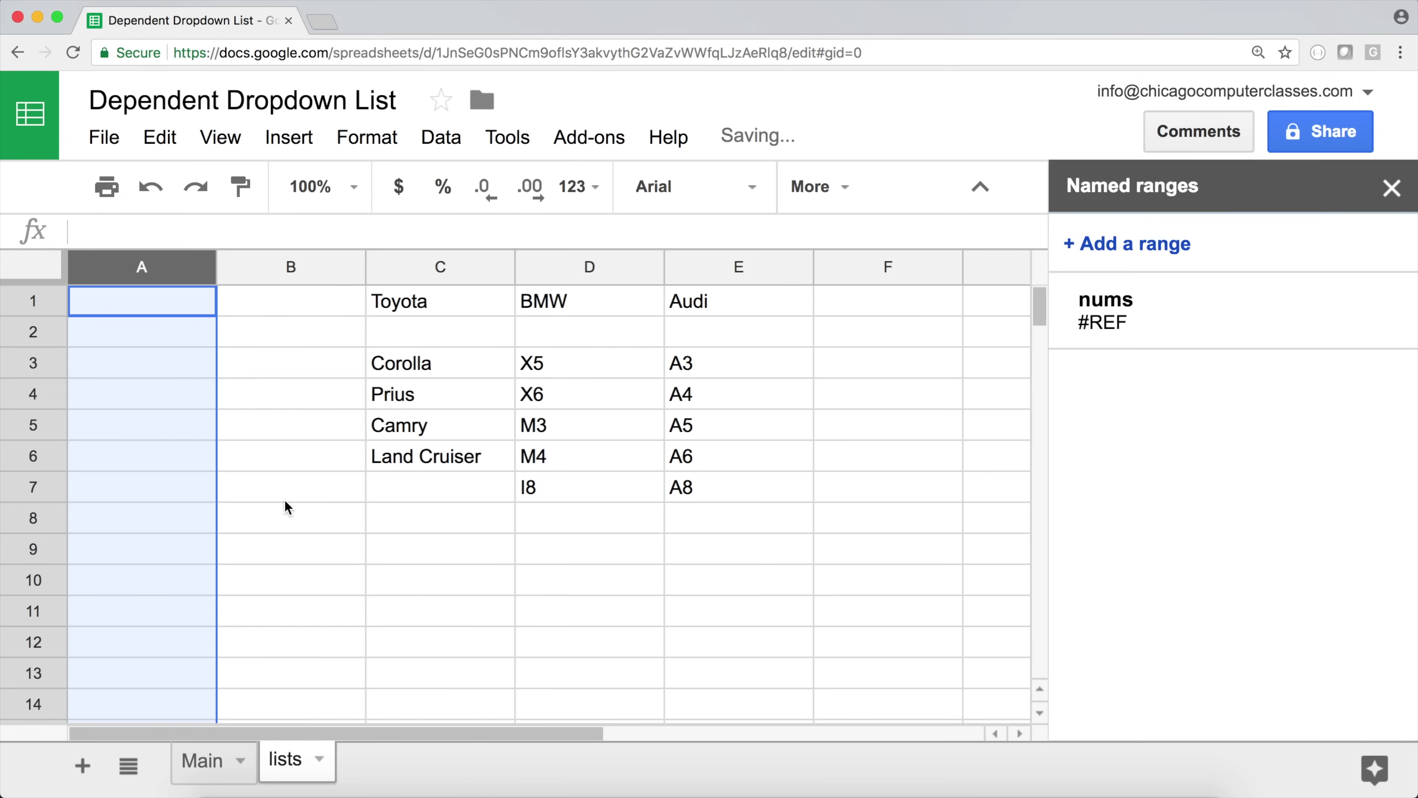
click(490, 528)
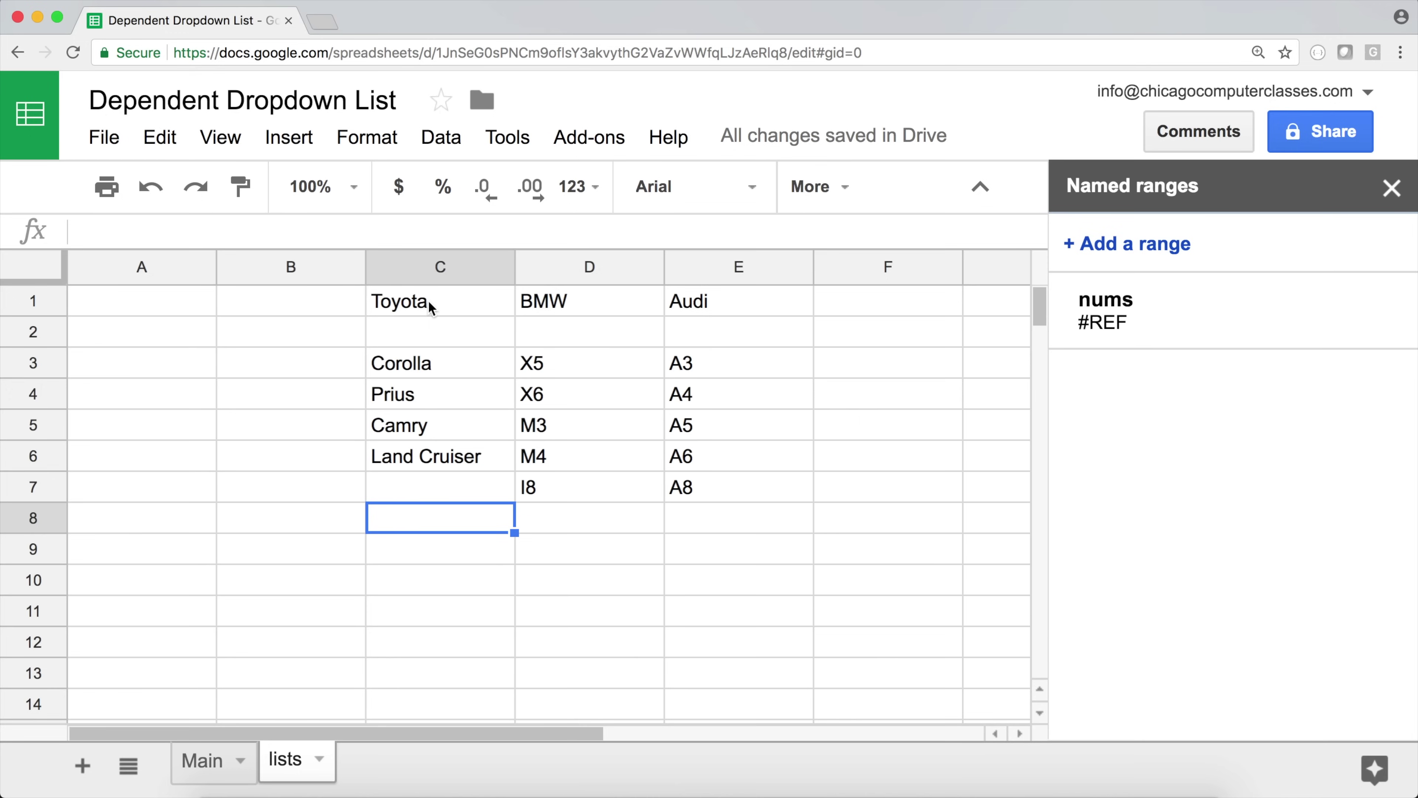
mouse_move(425, 306)
mouse_down()
mouse_move(836, 278)
mouse_move(866, 302)
mouse_up()
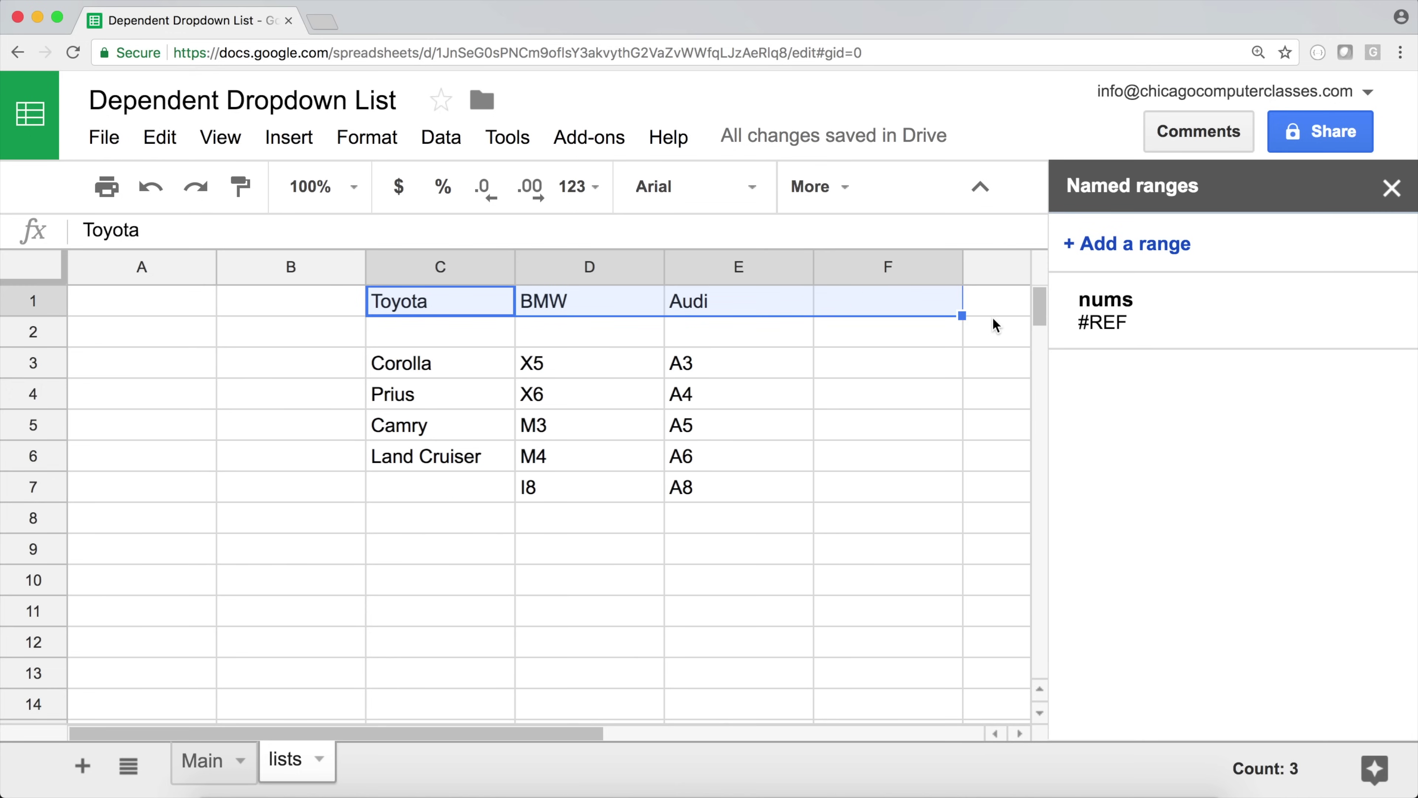
- Delete the broken nums named range and close the Named ranges sidebar
mouse_move(1298, 314)
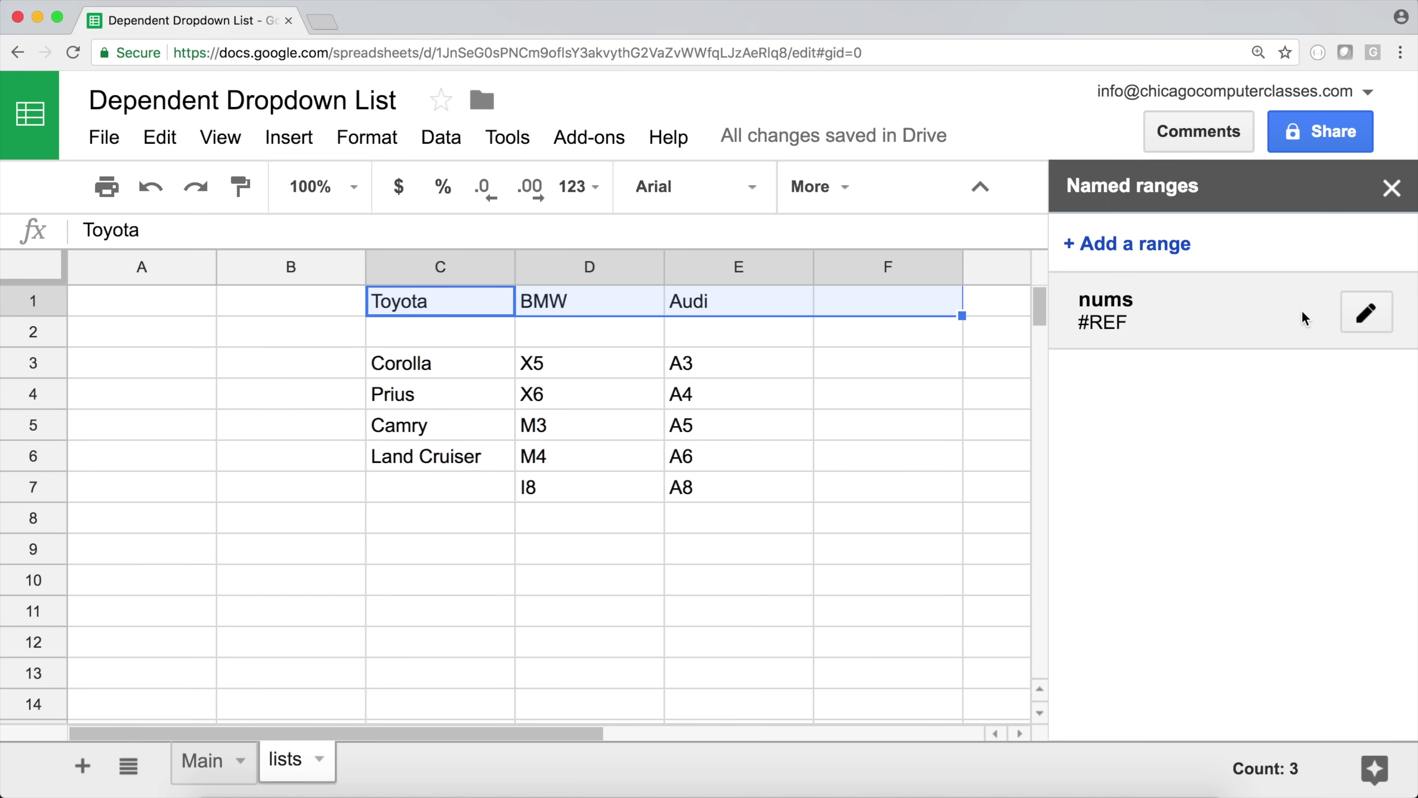
click(1366, 318)
click(1369, 317)
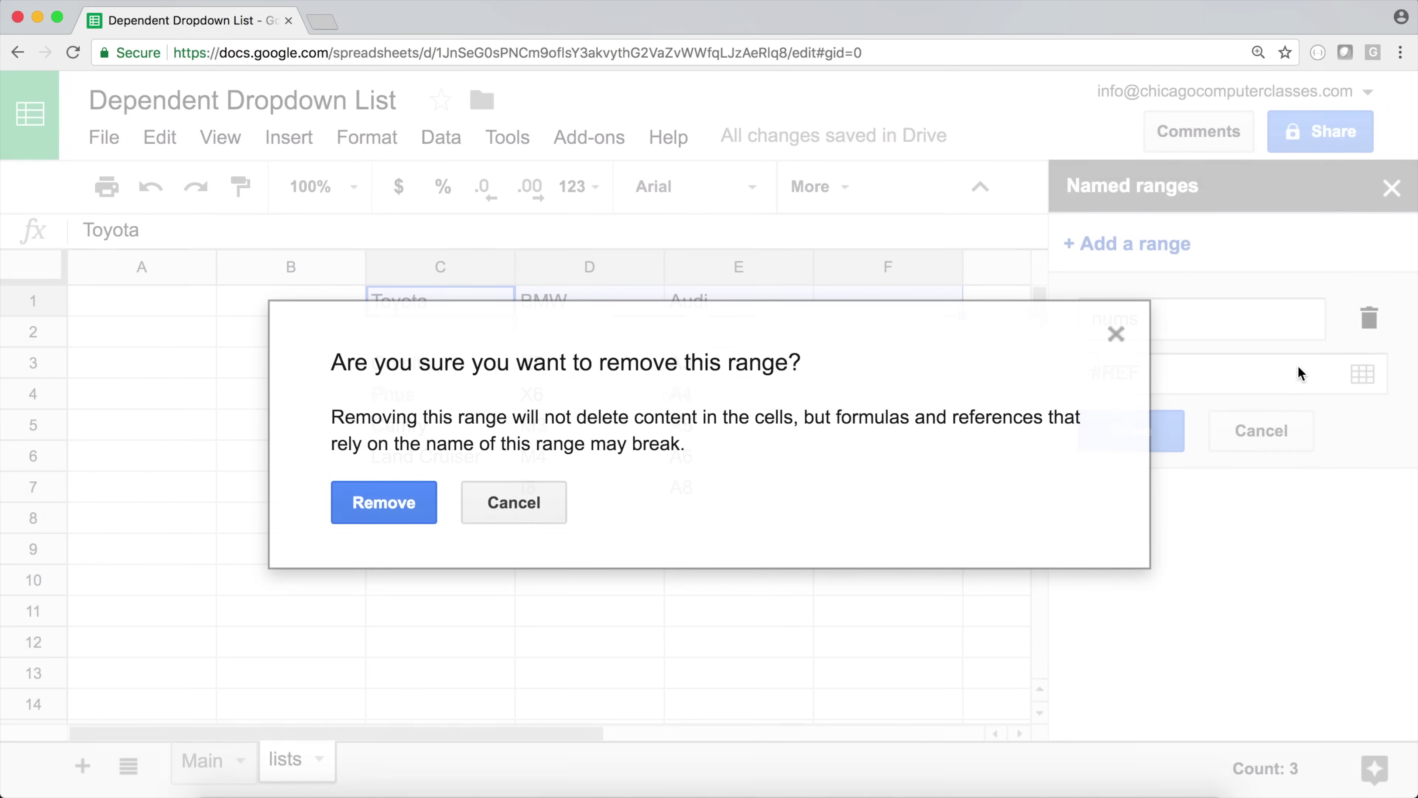
click(403, 501)
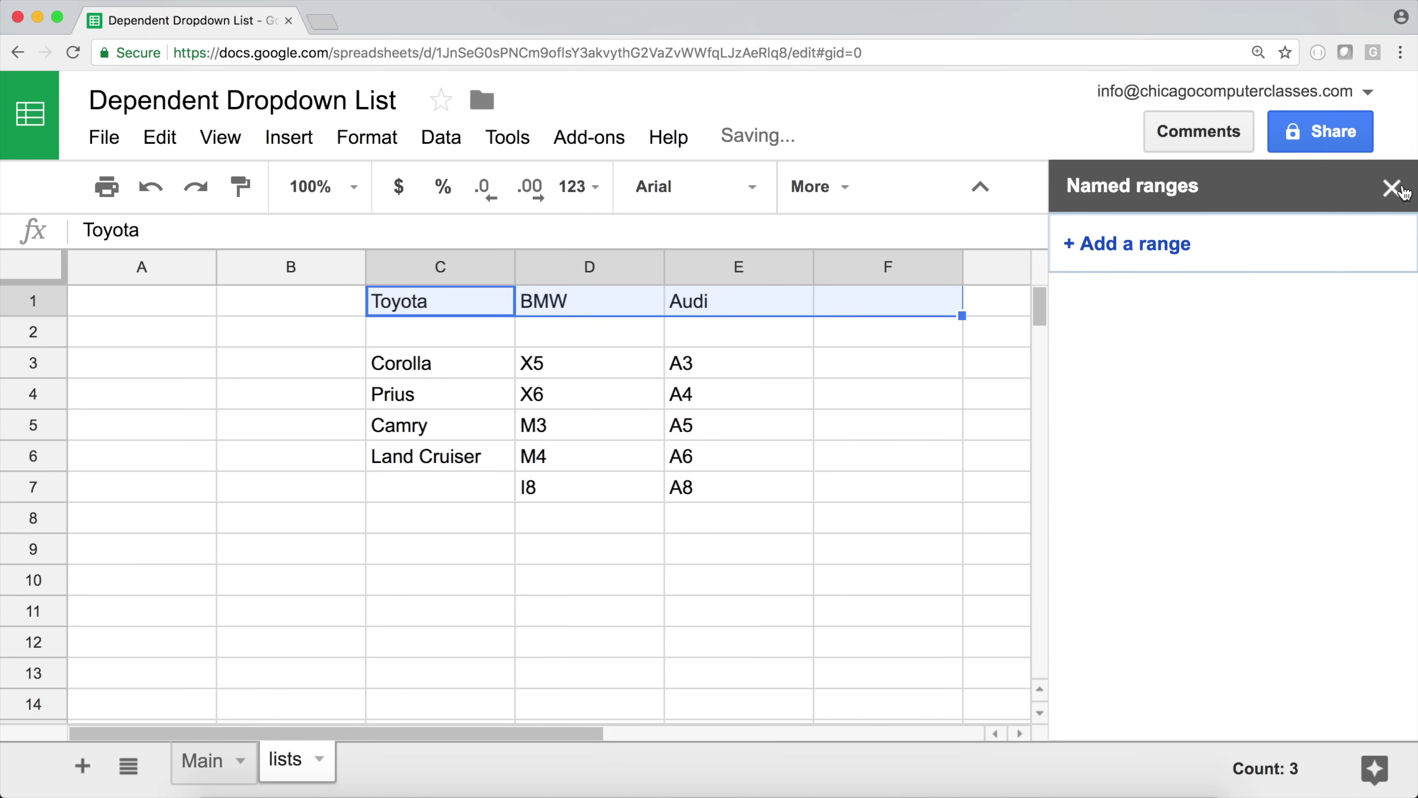
click(1391, 187)
- Check the make header cells across row 1 from C1 to I1
click(455, 309)
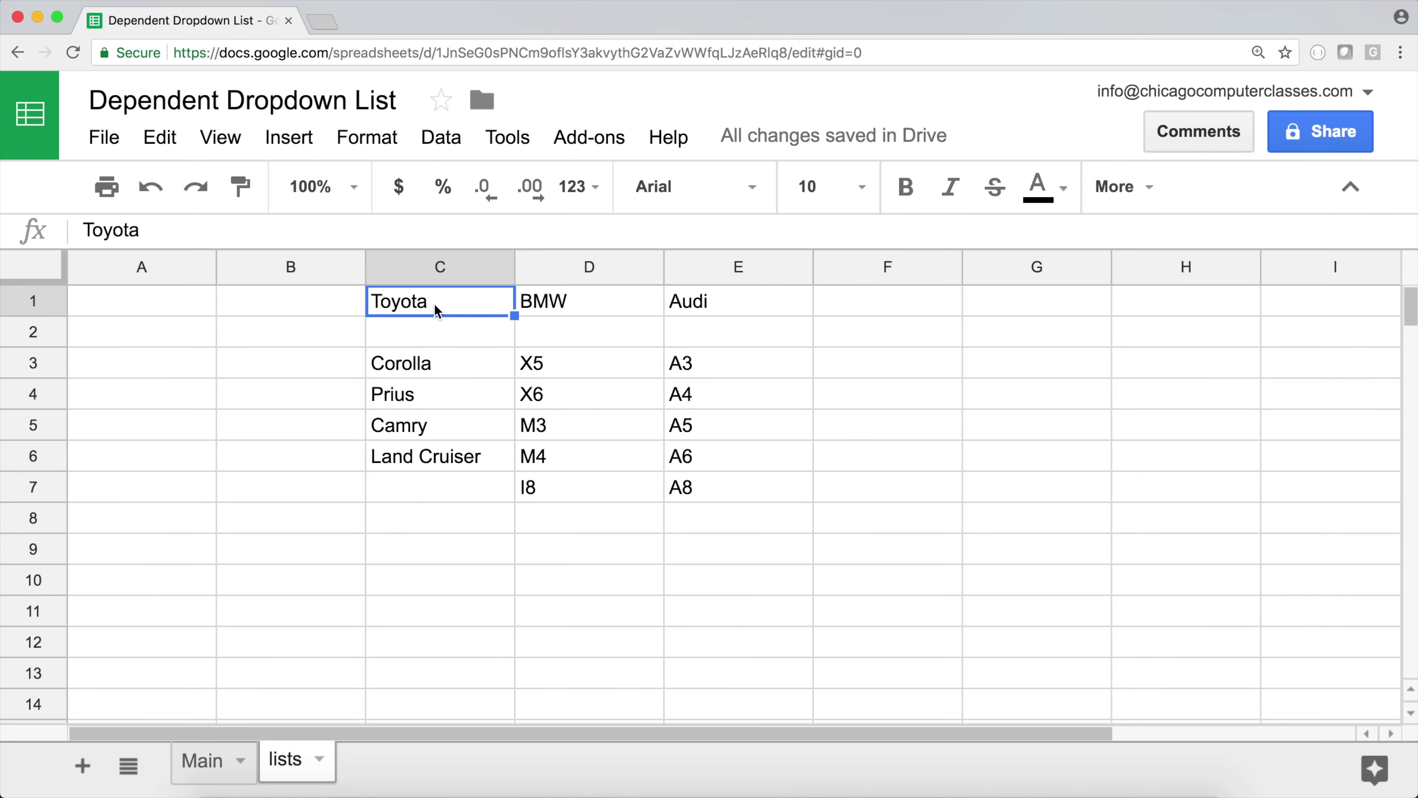
click(892, 309)
click(1059, 307)
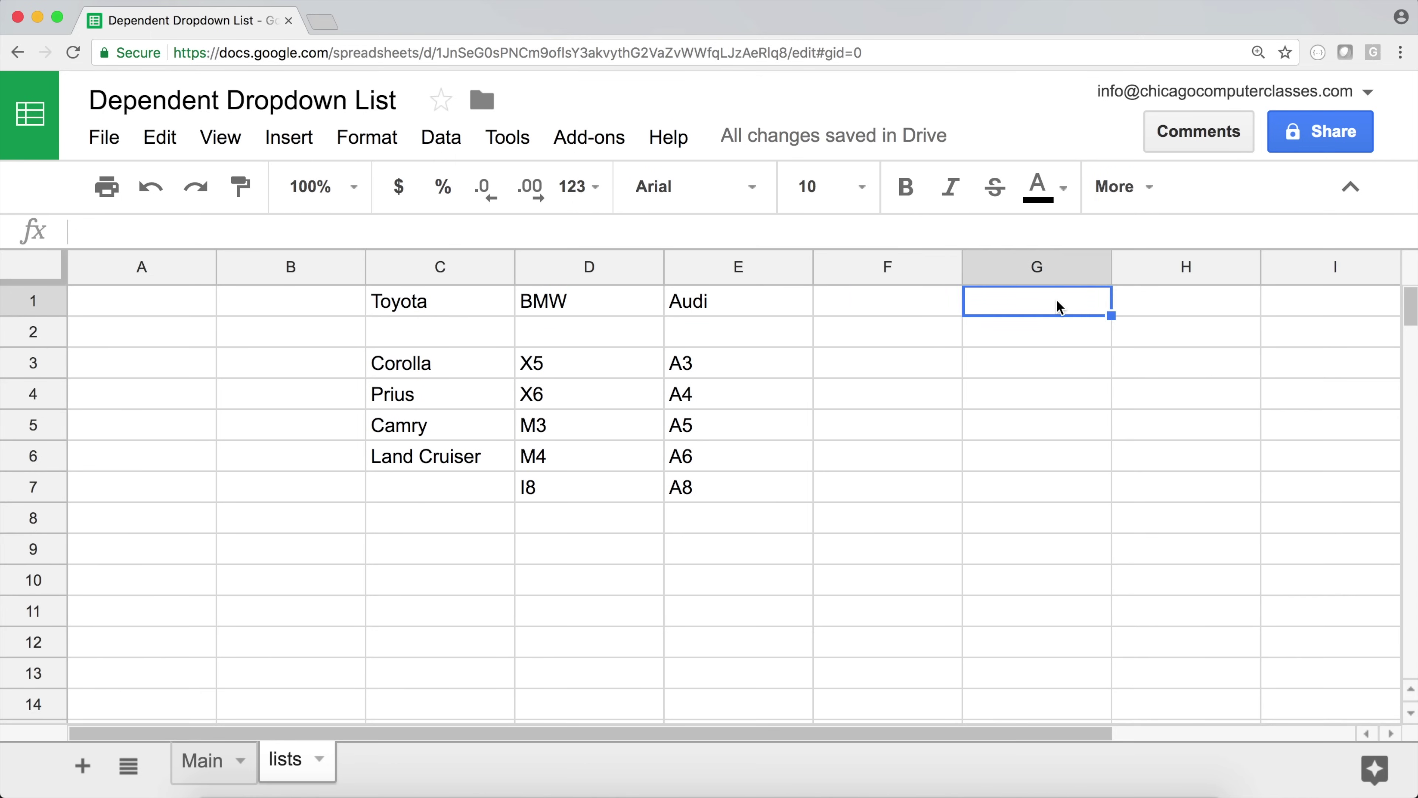
click(1278, 302)
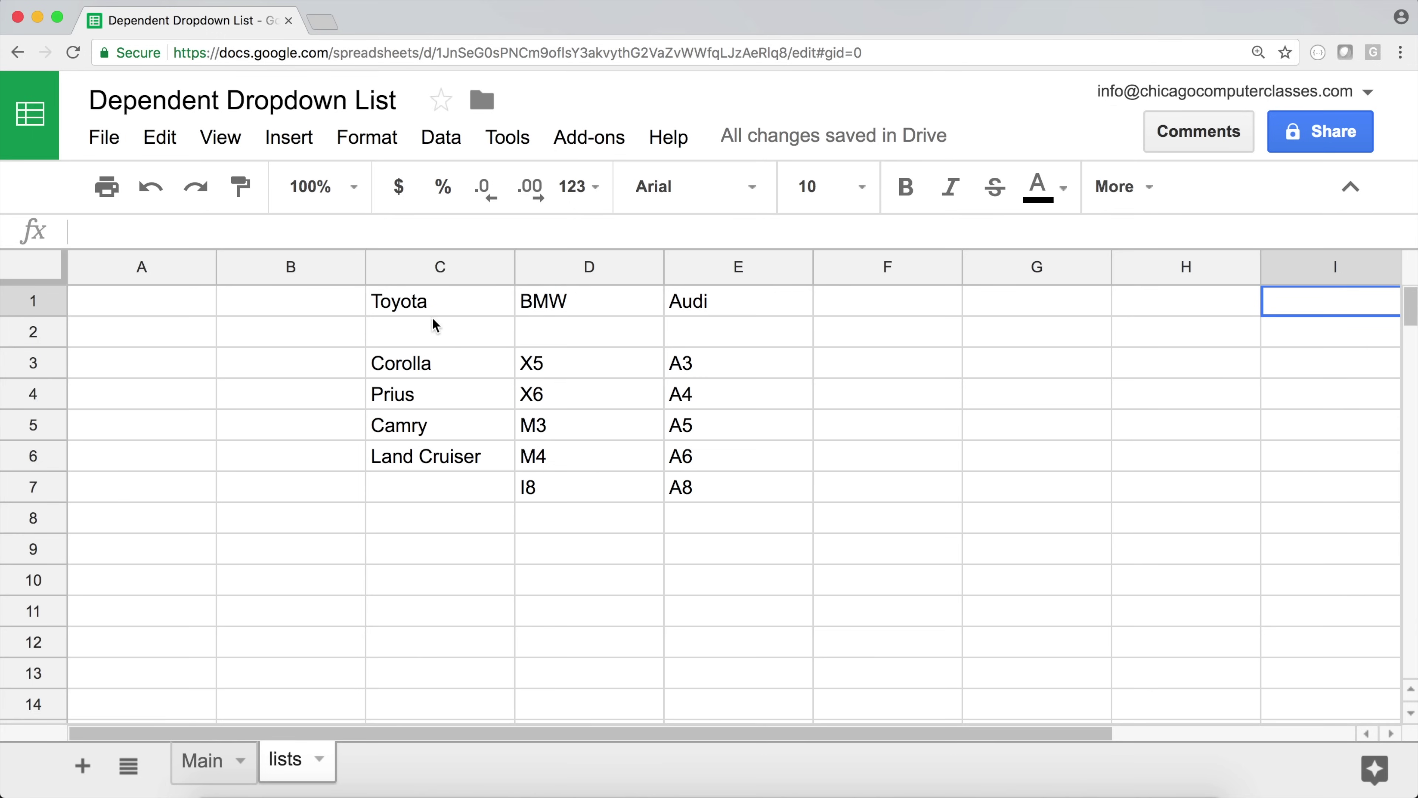
click(449, 312)
- Review the Toyota, BMW and Audi headers in C1:E1 of the lists sheet
drag(448, 312, 741, 307)
click(215, 773)
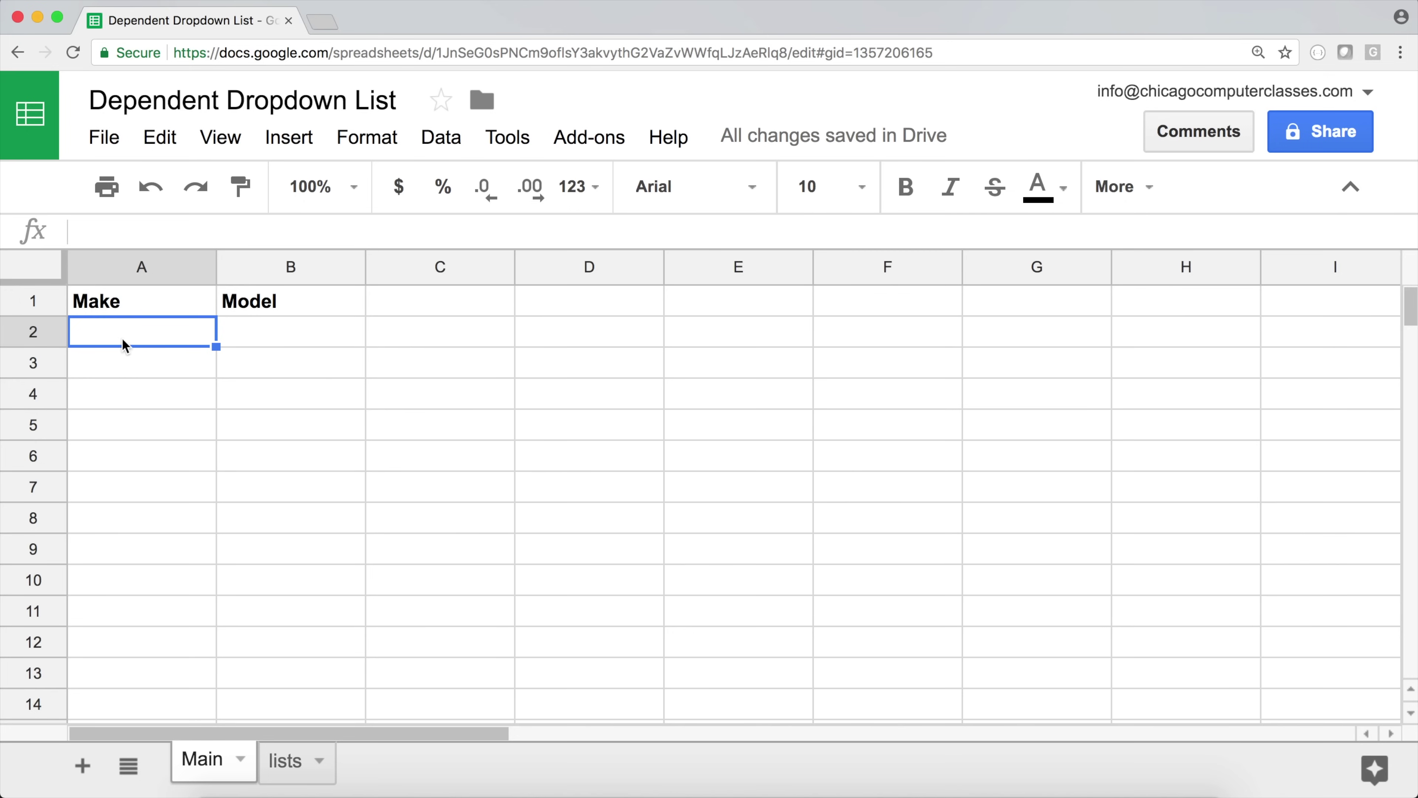
click(284, 772)
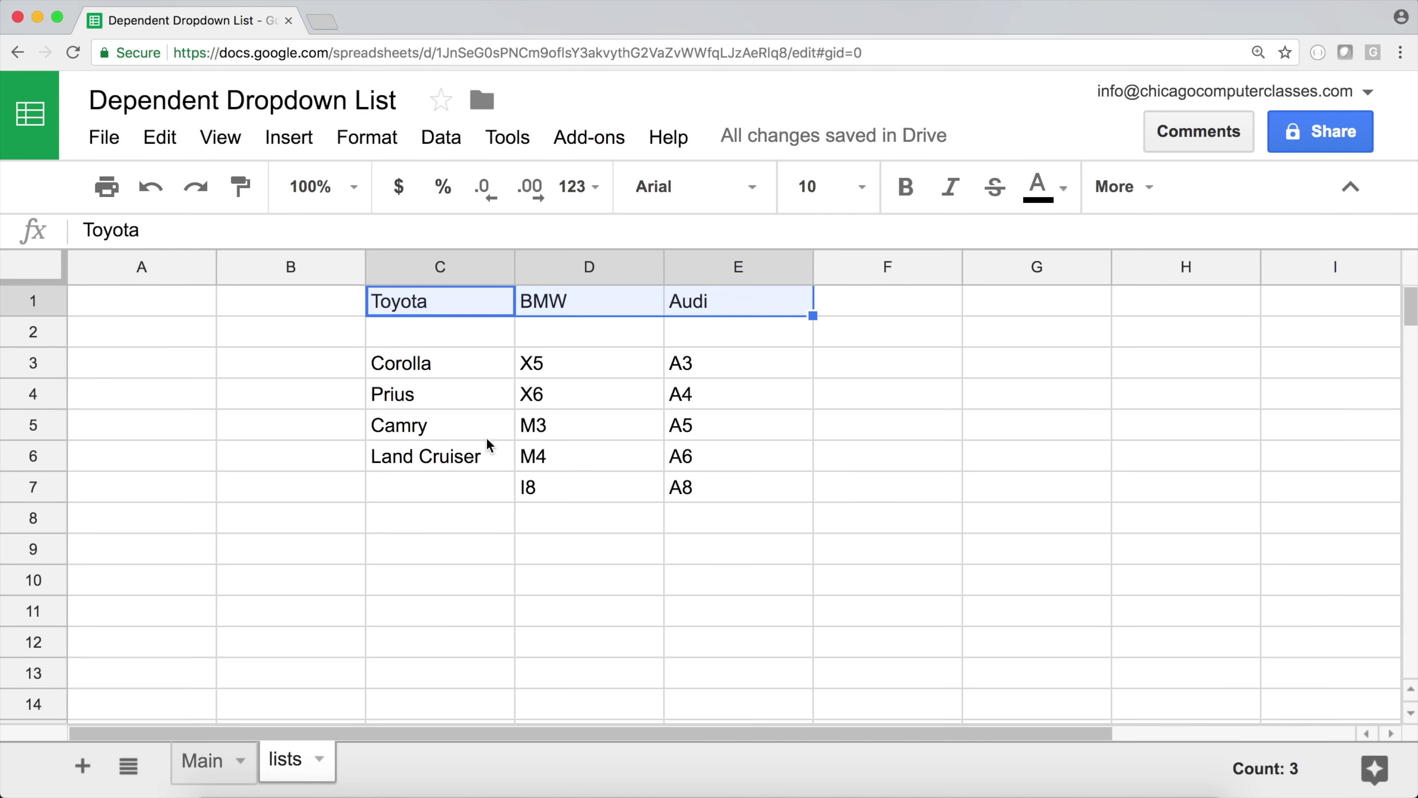
click(455, 311)
click(575, 319)
click(726, 321)
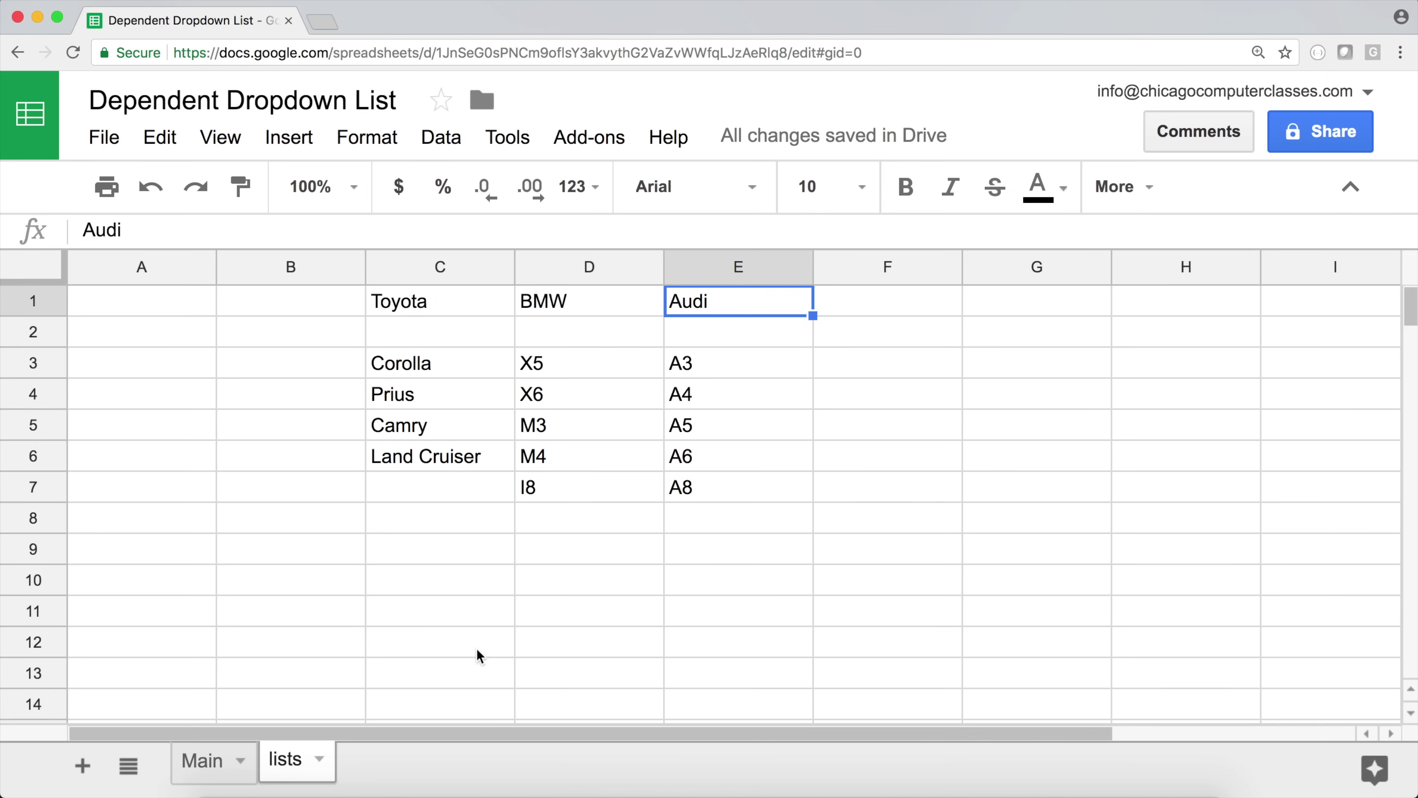
click(226, 774)
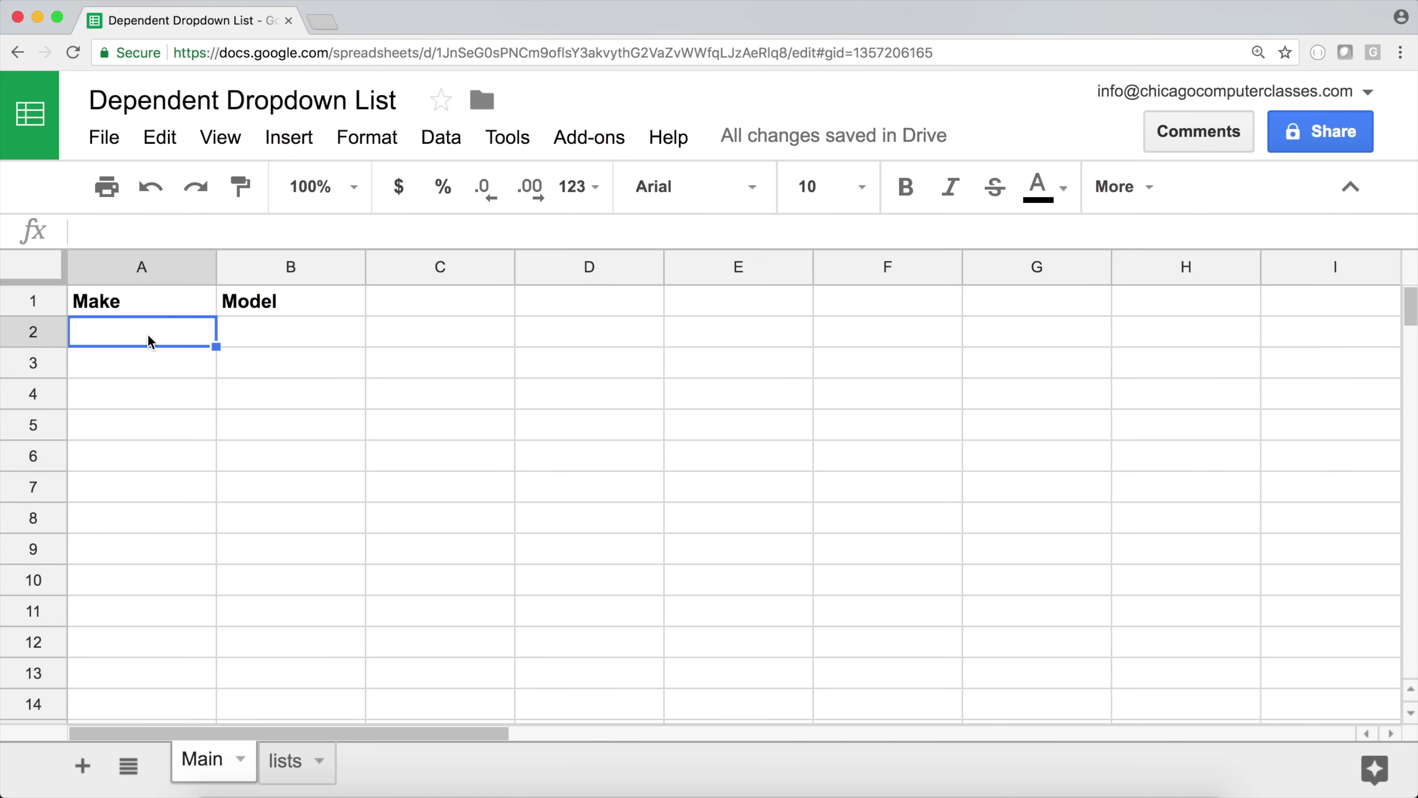
- Give Main!A2 a dropdown validation drawn from lists!C1:K1 and save the rule
click(428, 138)
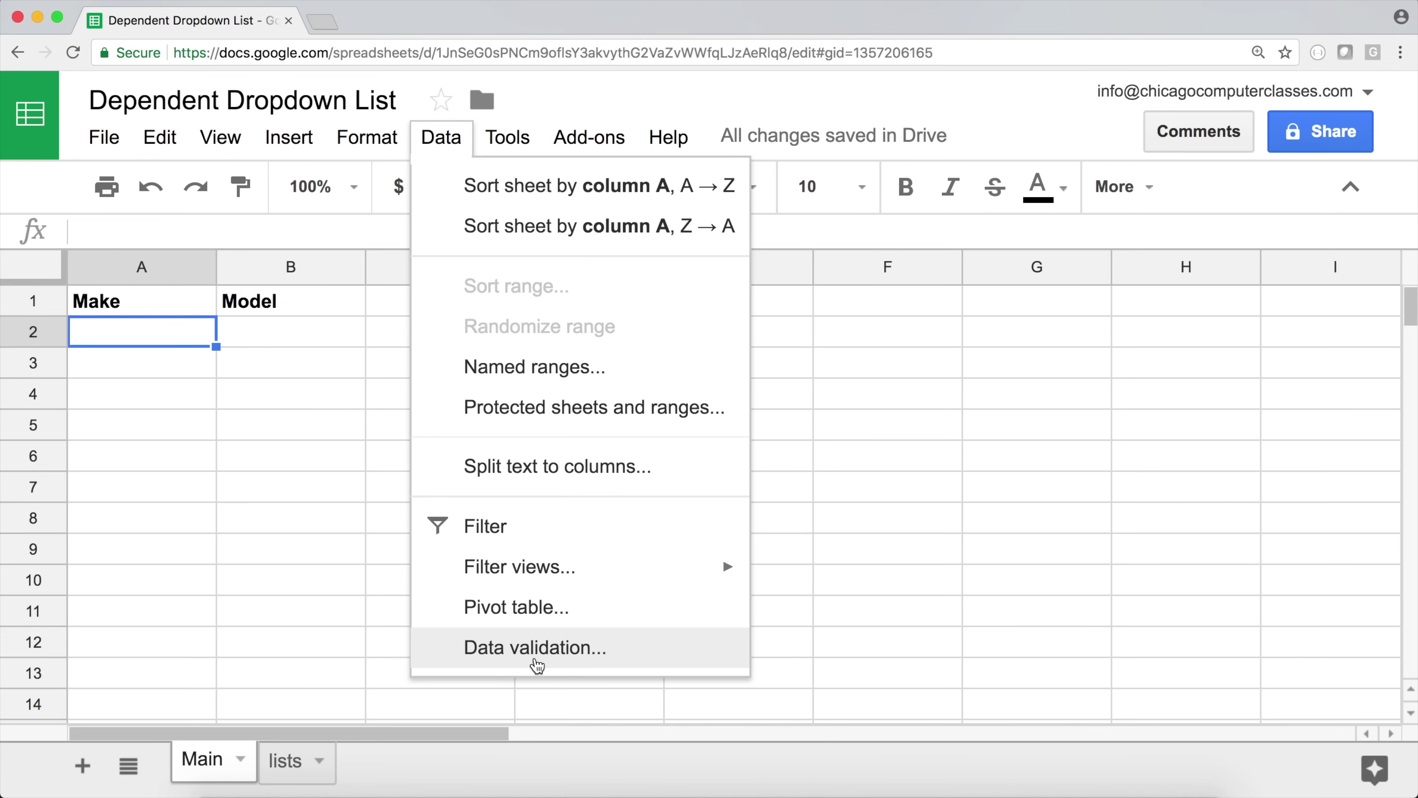
click(536, 648)
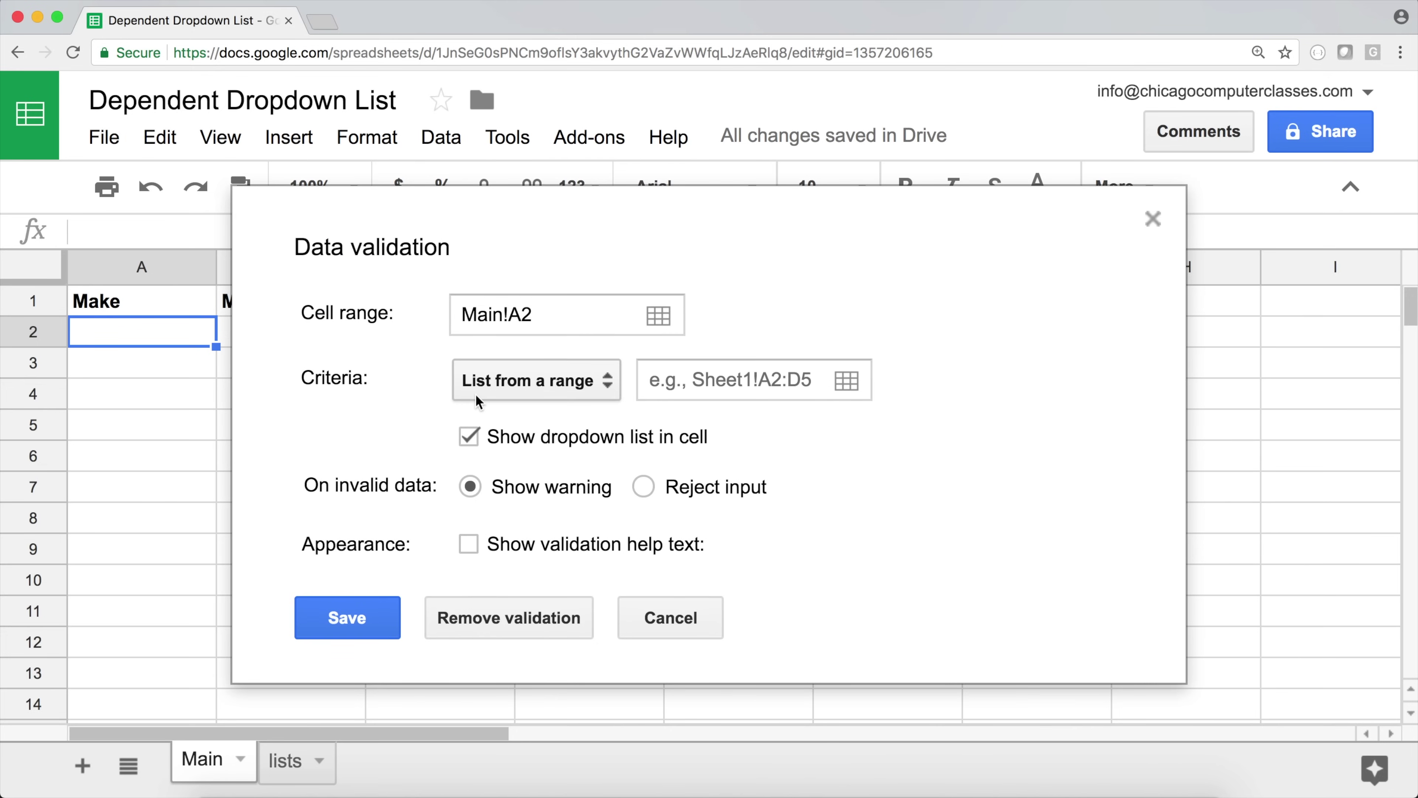
click(592, 390)
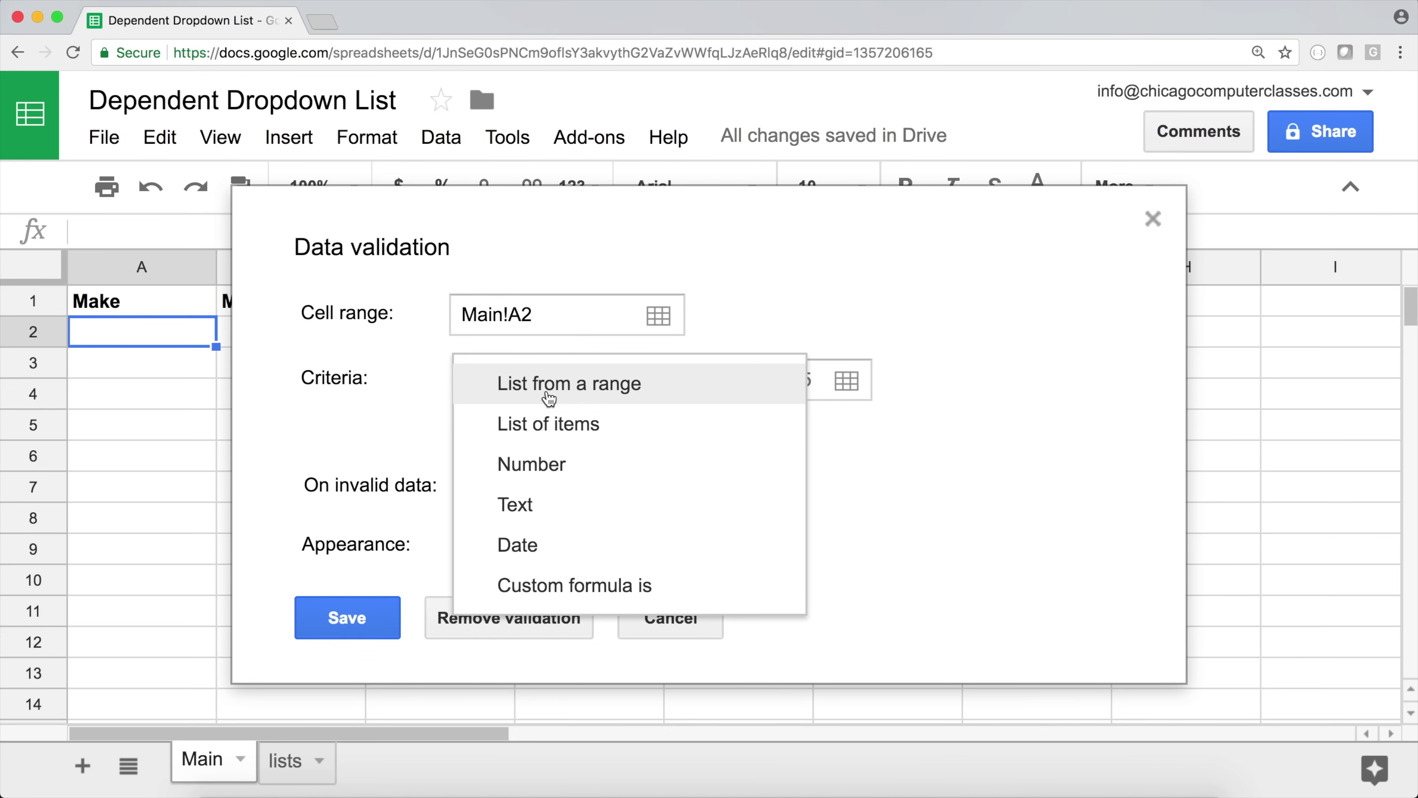
click(575, 385)
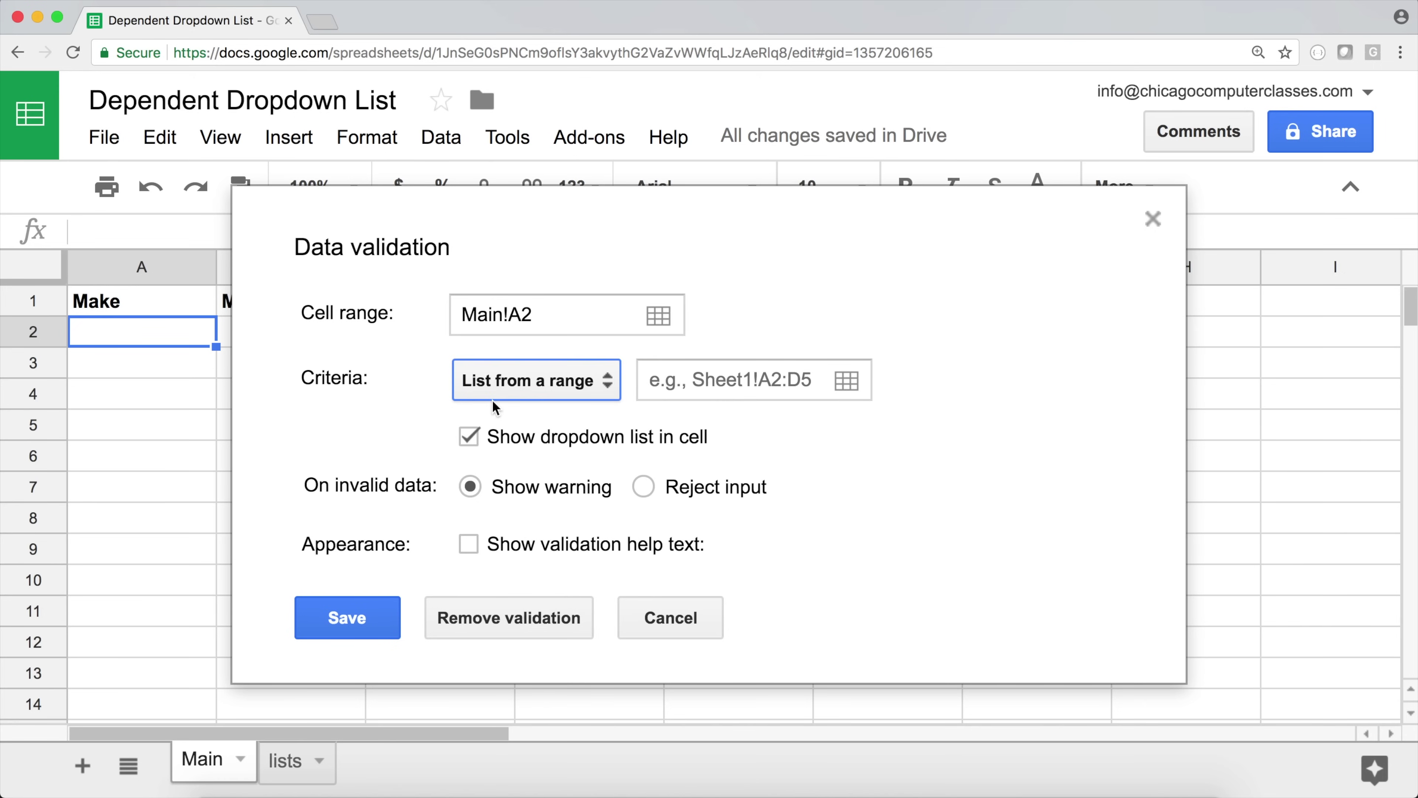
click(689, 389)
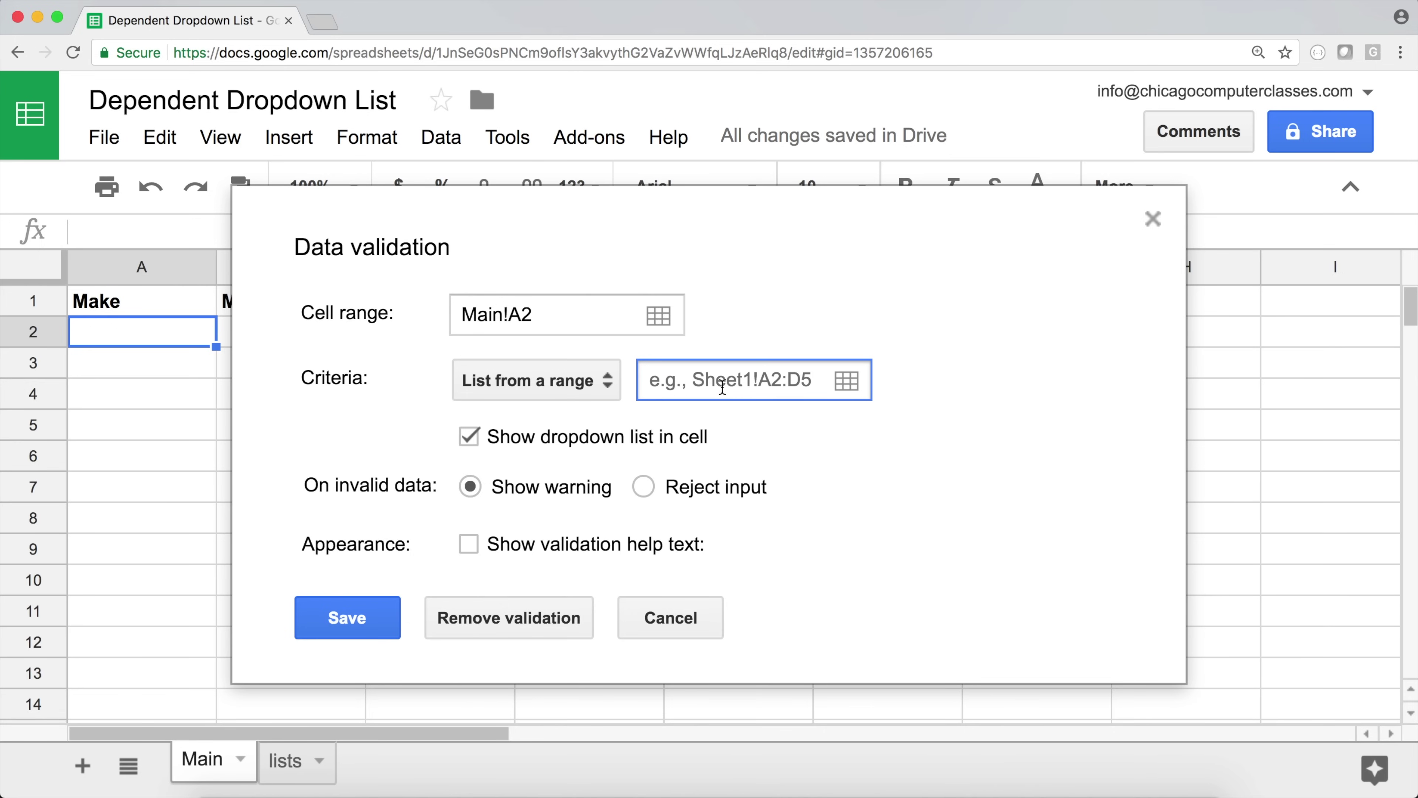
click(847, 381)
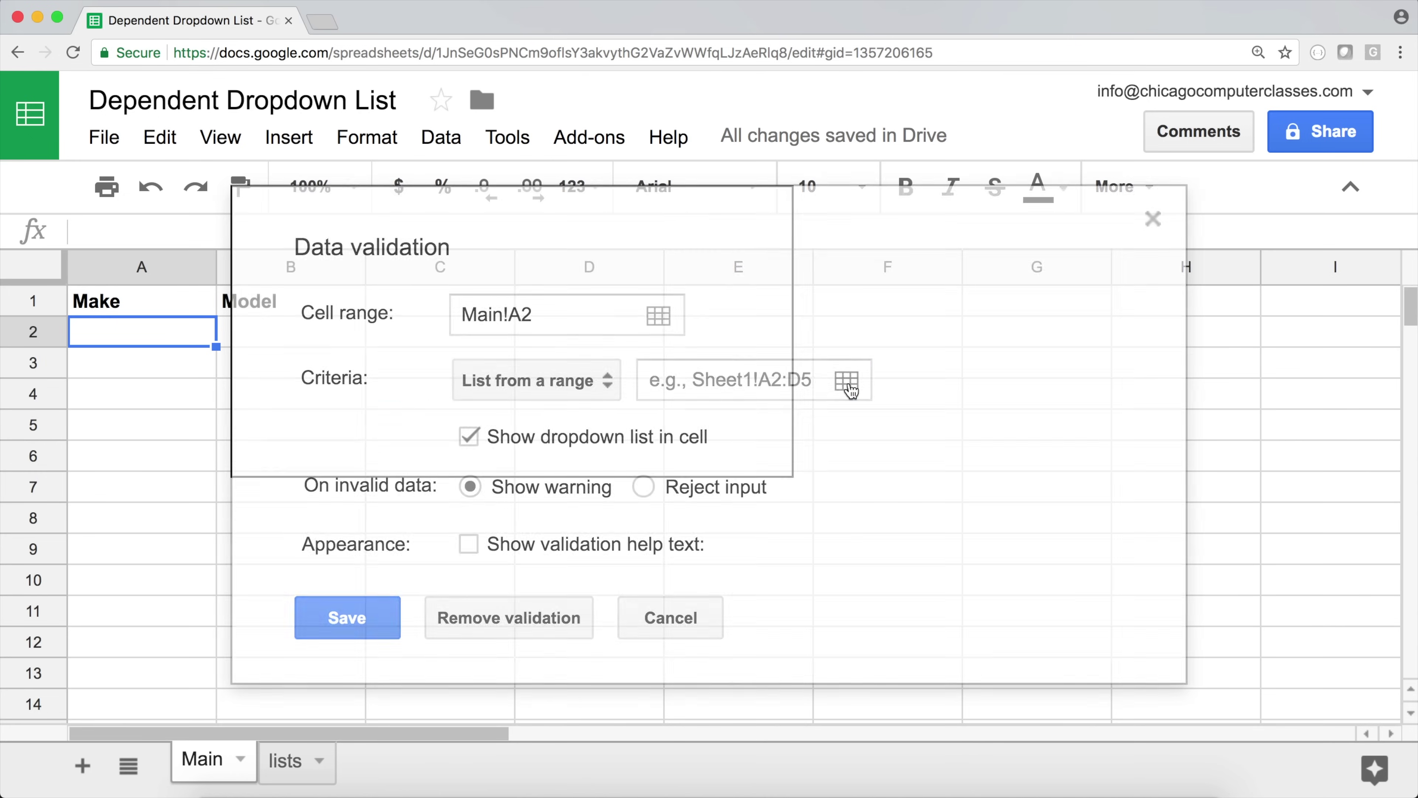
click(285, 762)
drag(416, 215, 949, 439)
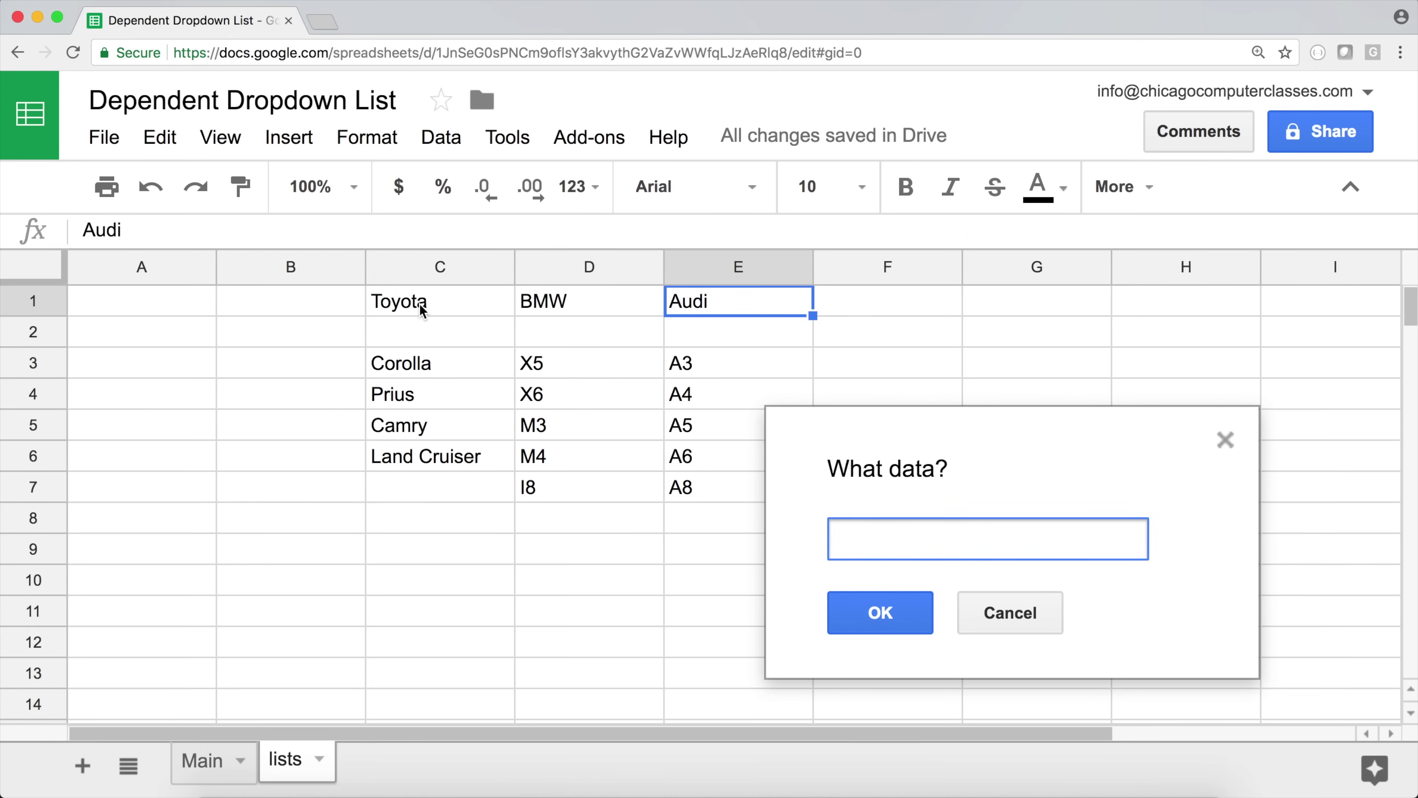
drag(422, 309, 1253, 302)
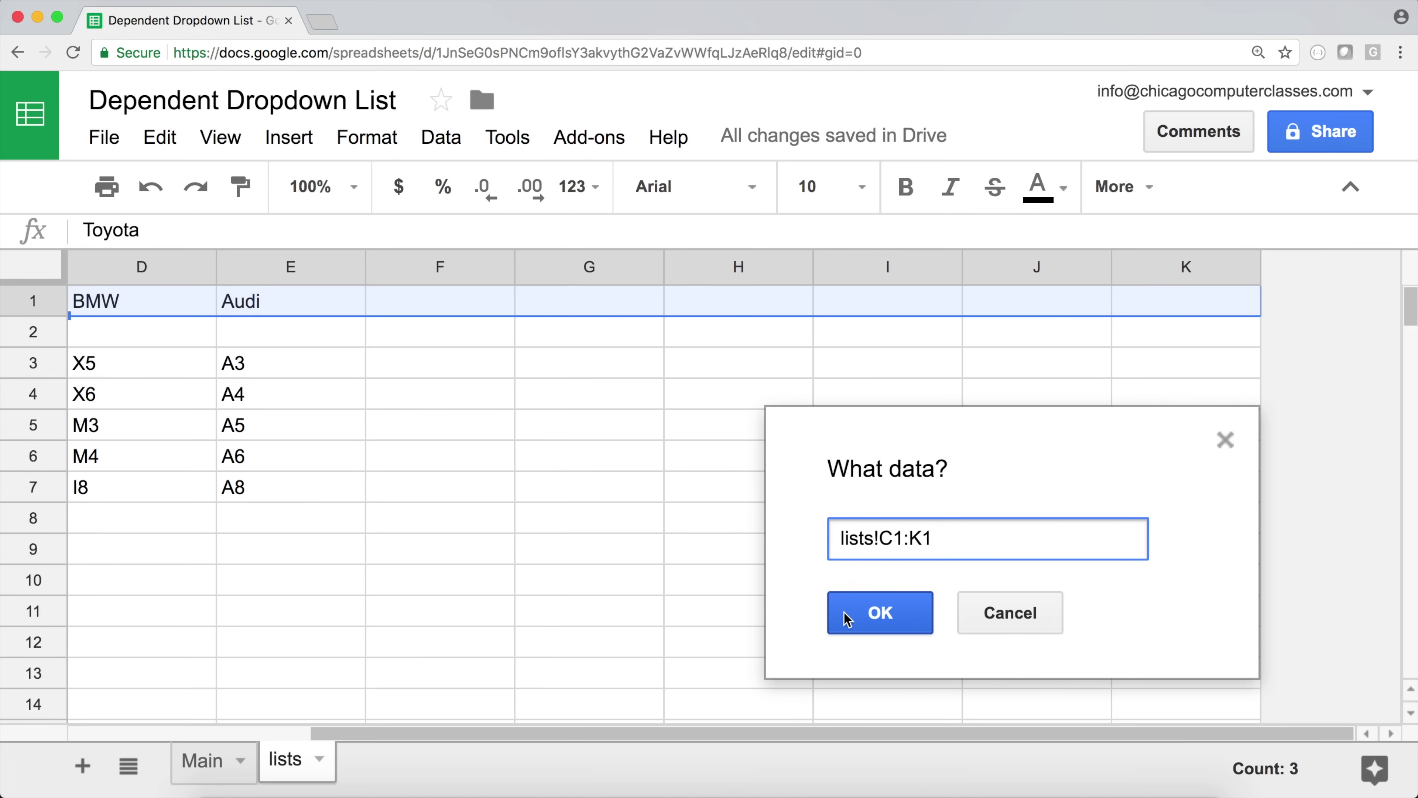
click(872, 617)
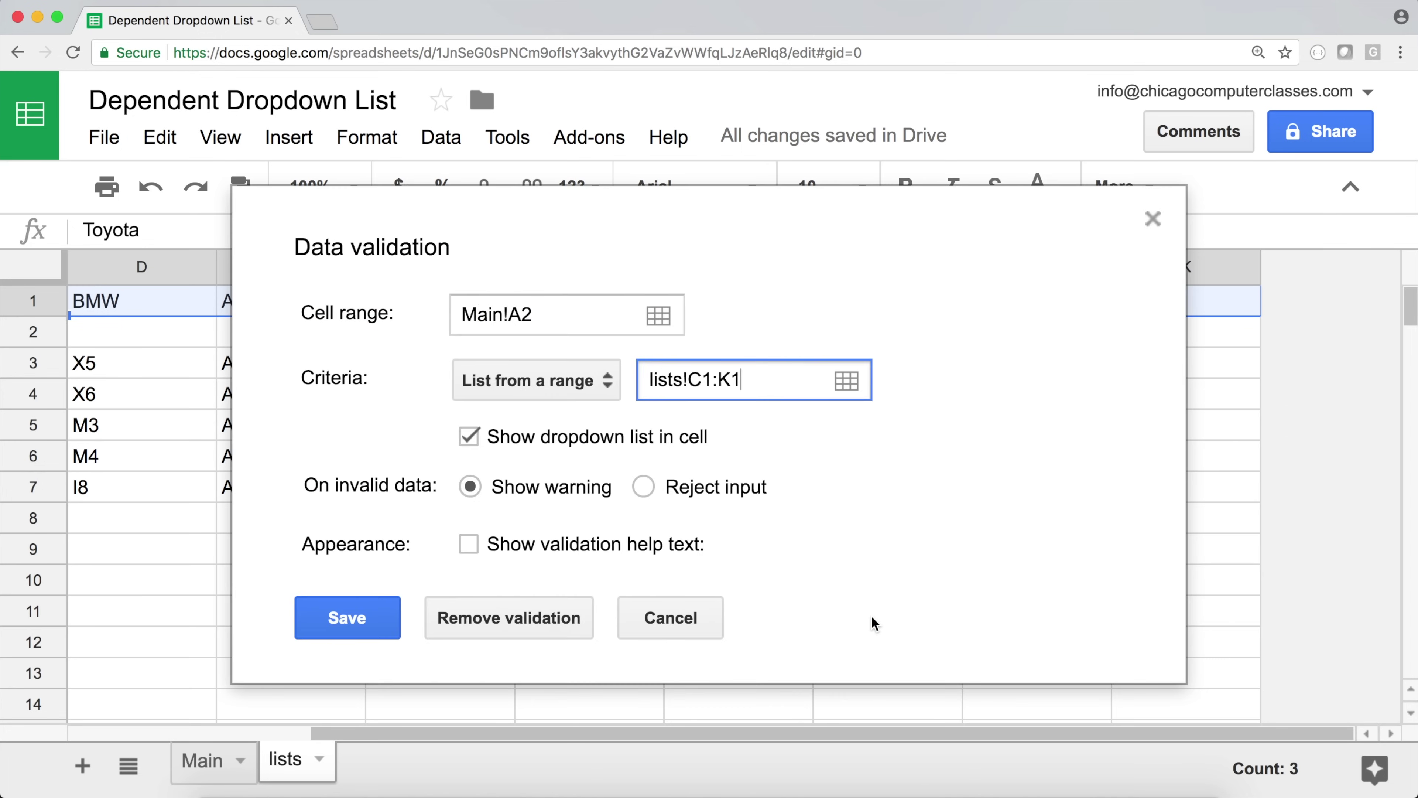
click(349, 617)
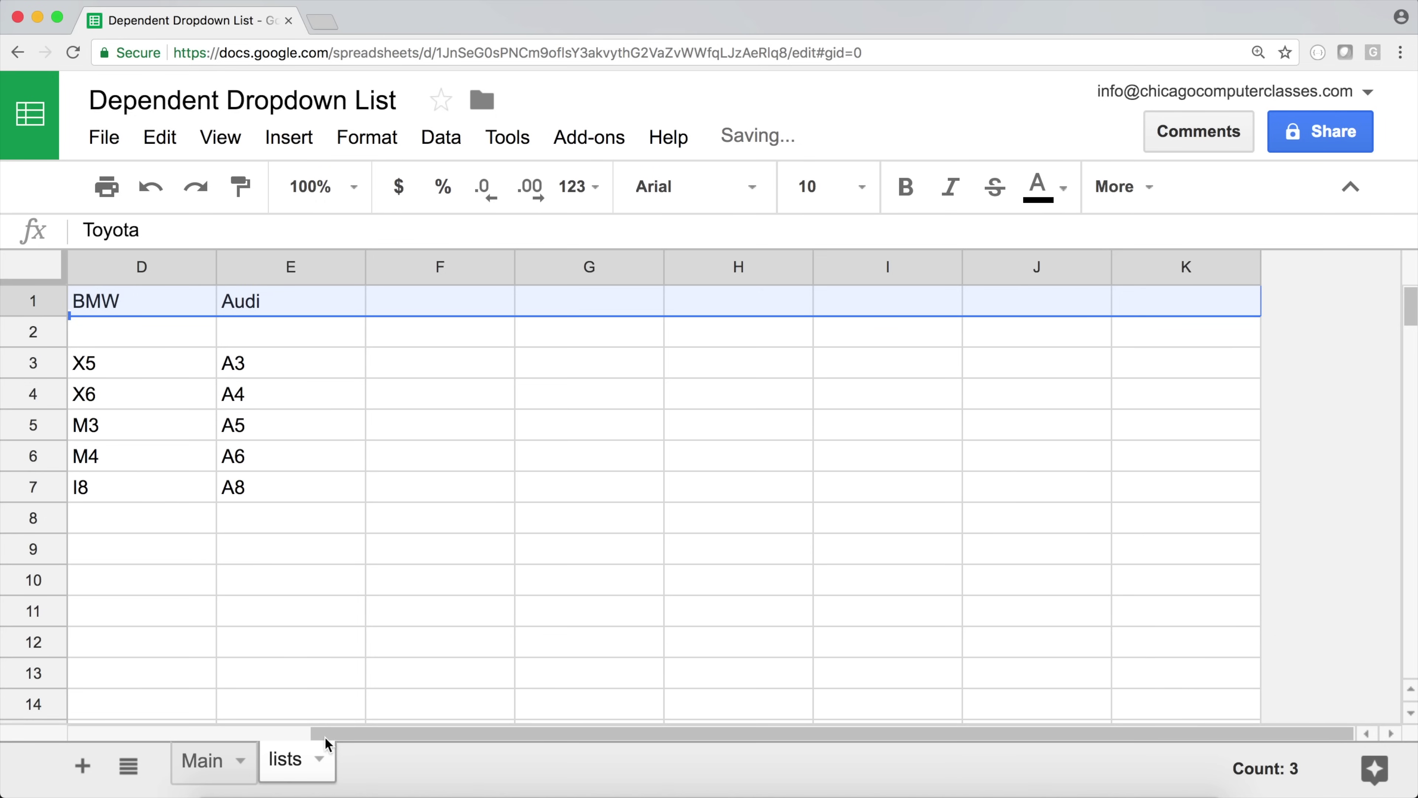
drag(348, 733, 3, 755)
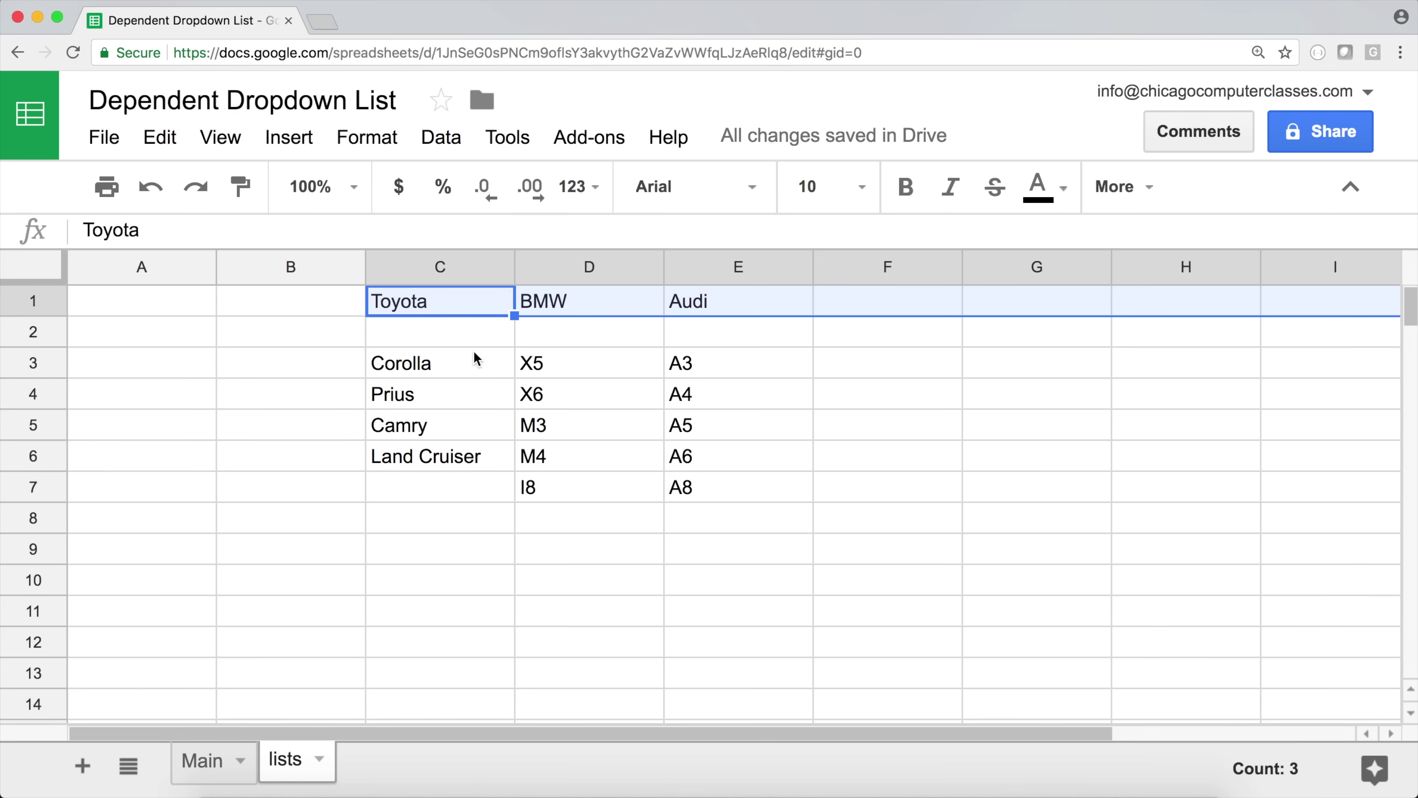
- Add Mercedes in lists!F1 and confirm it appears in Main!A2's Make dropdown
click(228, 399)
click(207, 766)
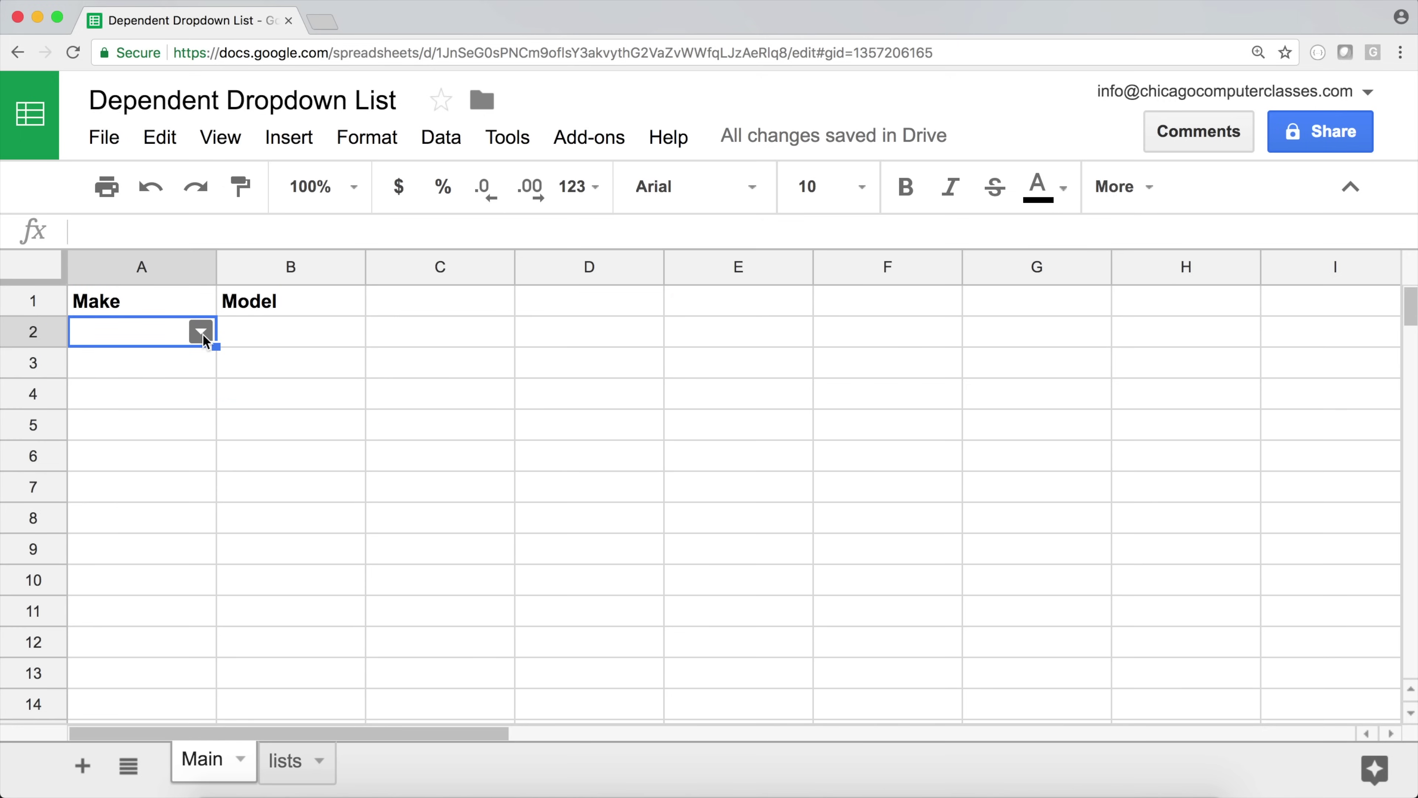
click(202, 333)
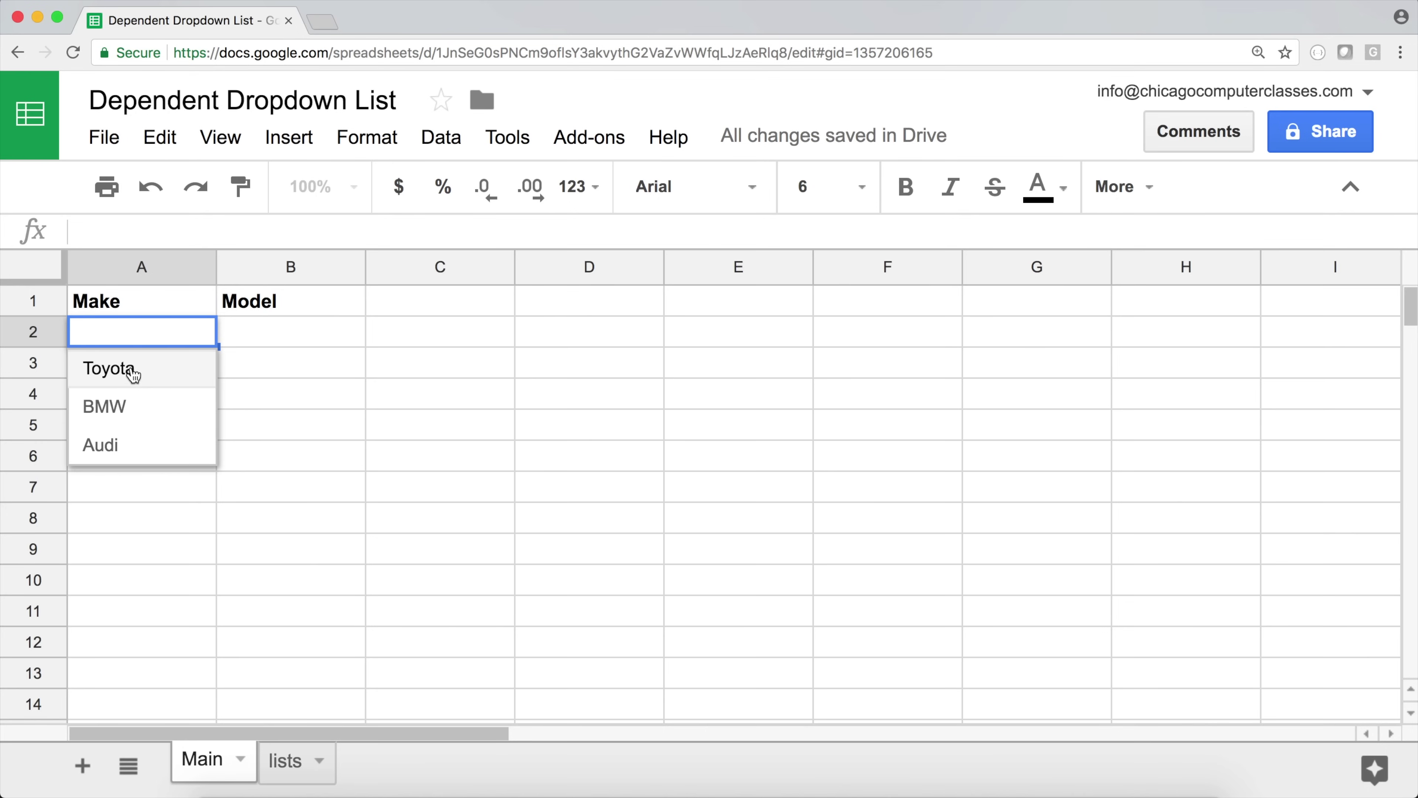
click(232, 308)
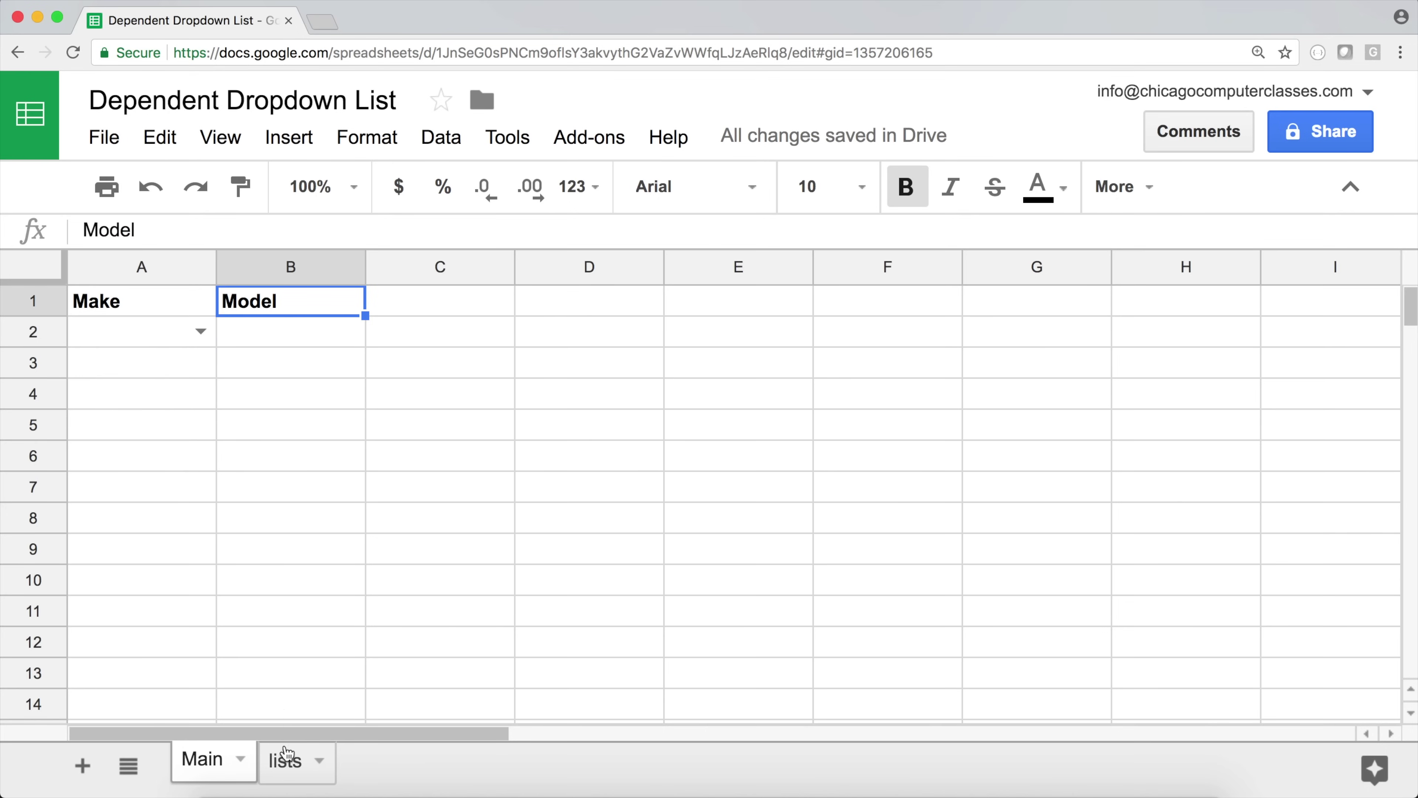
click(287, 757)
click(847, 304)
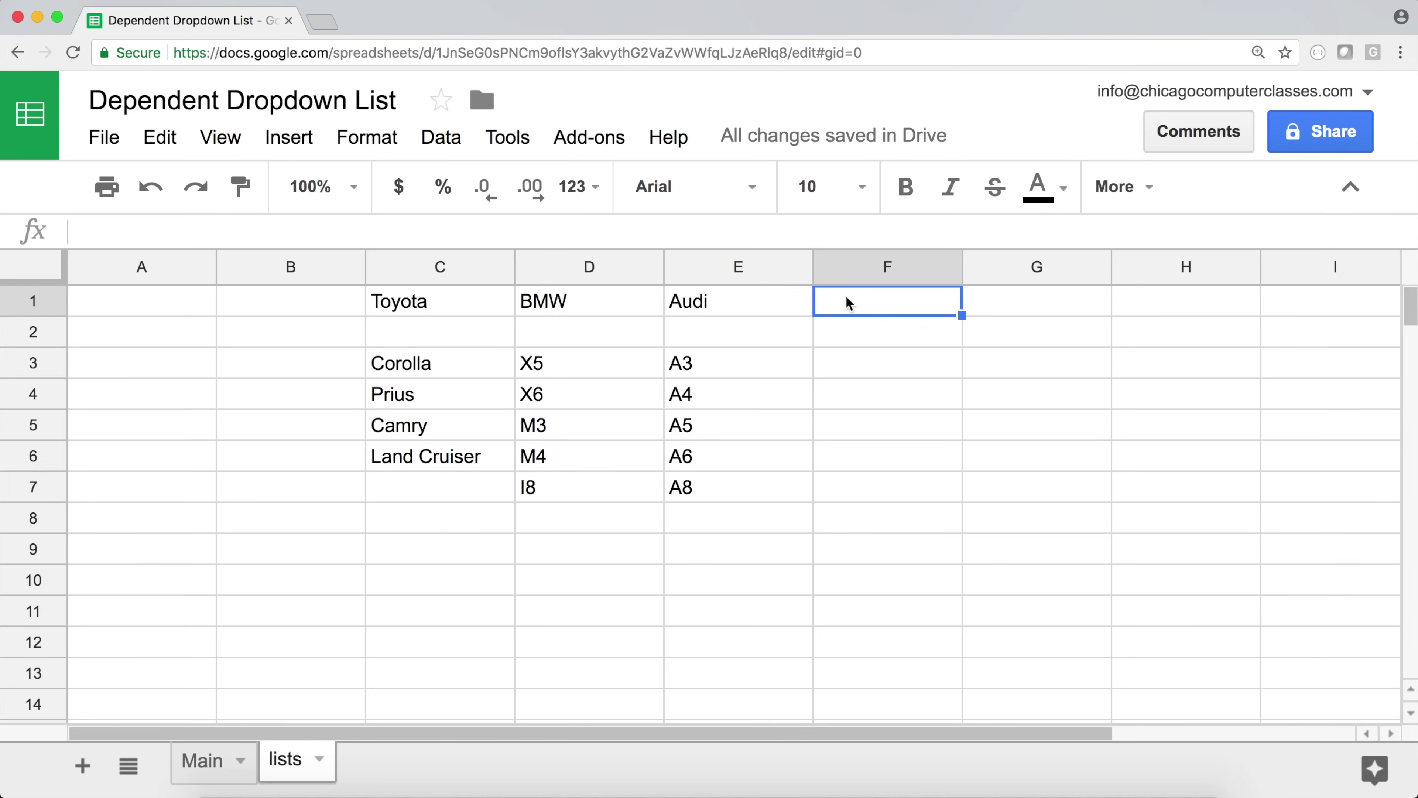
text(Merce)
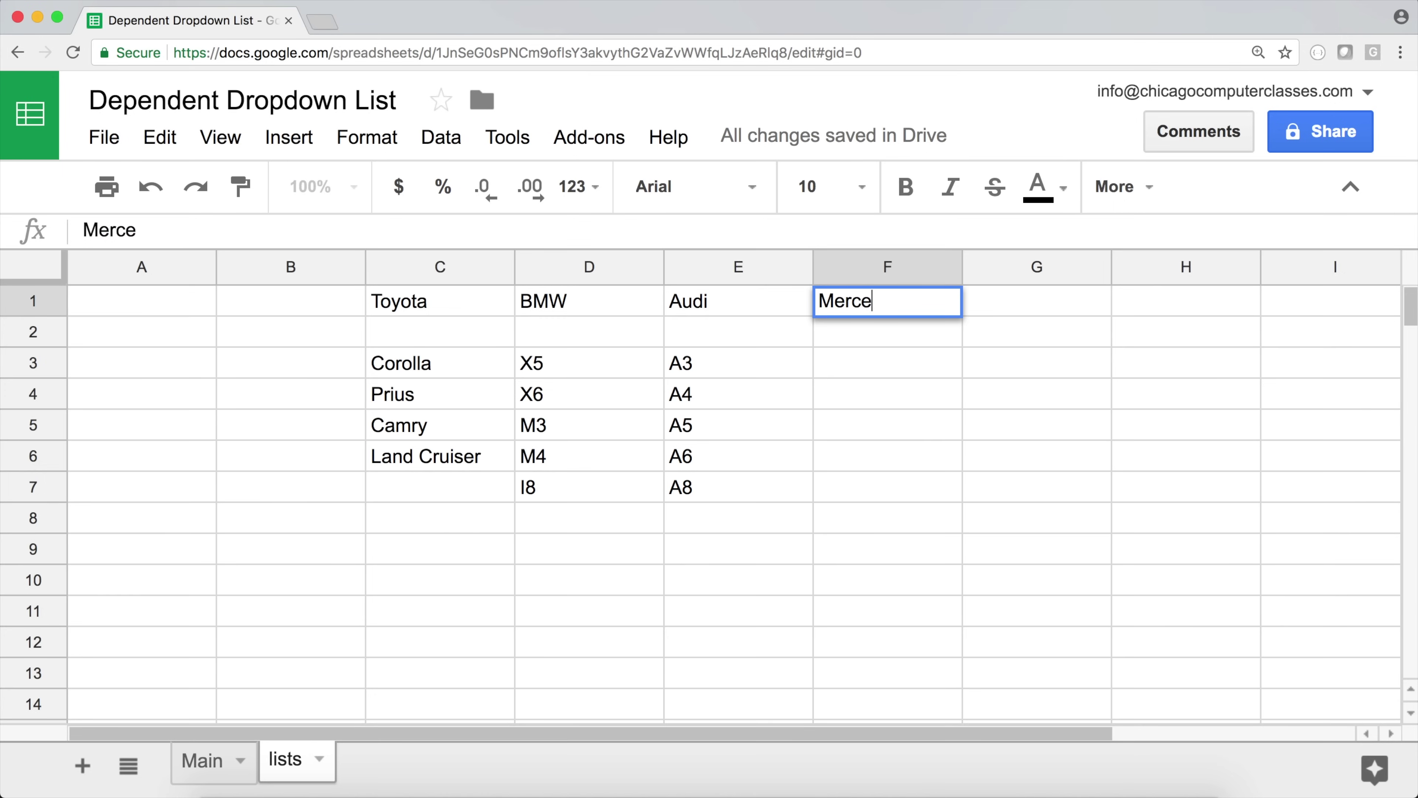
text(des)
key(Return)
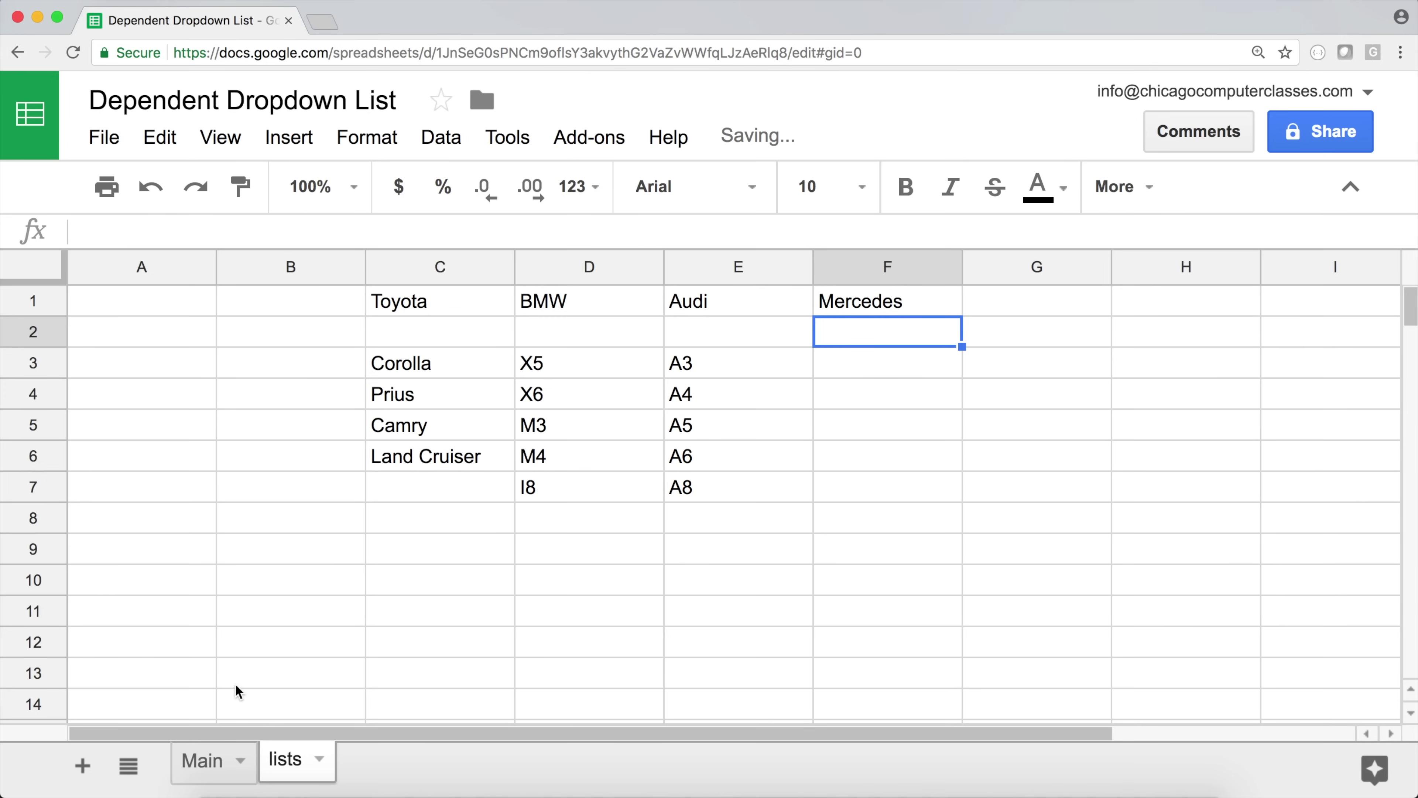
click(204, 759)
click(210, 330)
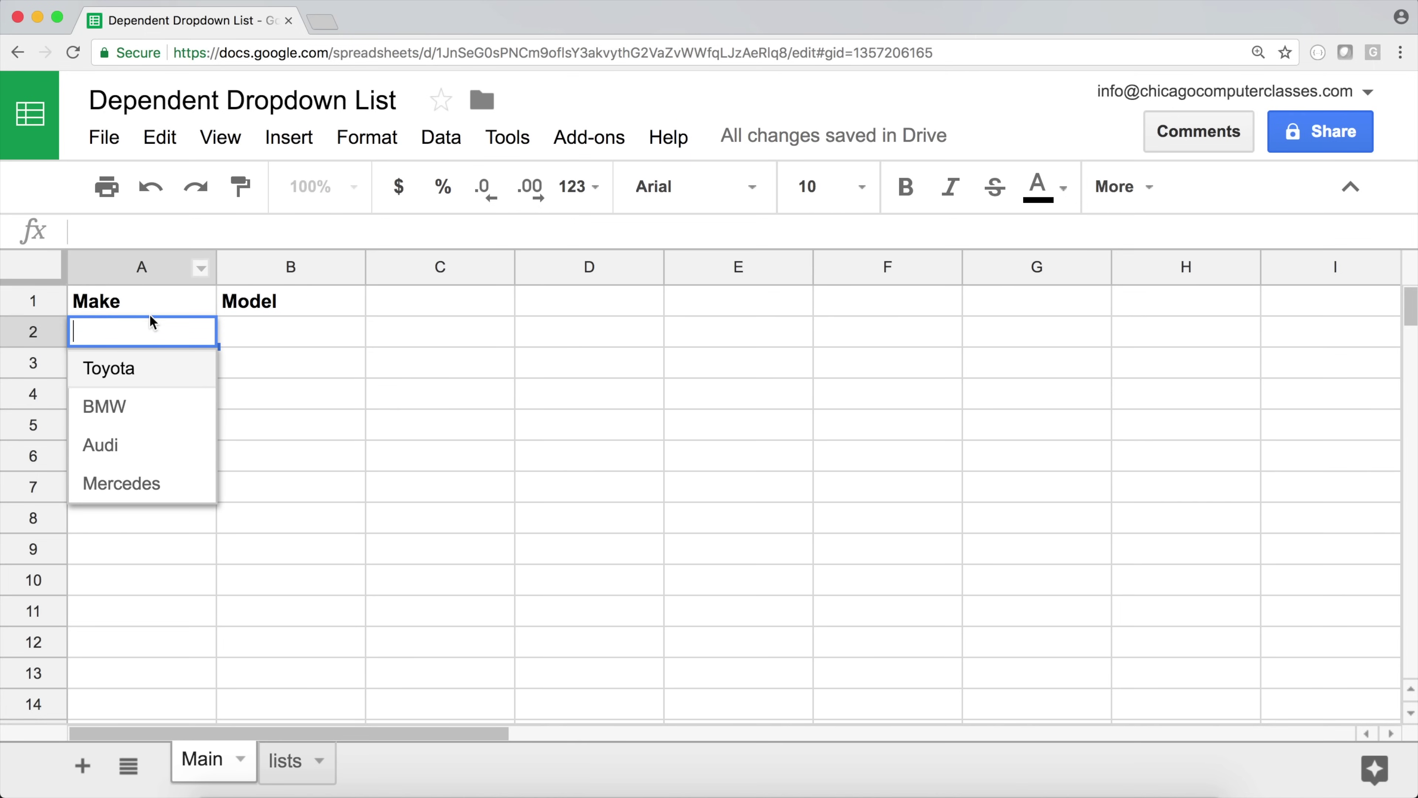
click(150, 295)
- Delete the test make Mercedes from lists!F1
click(287, 763)
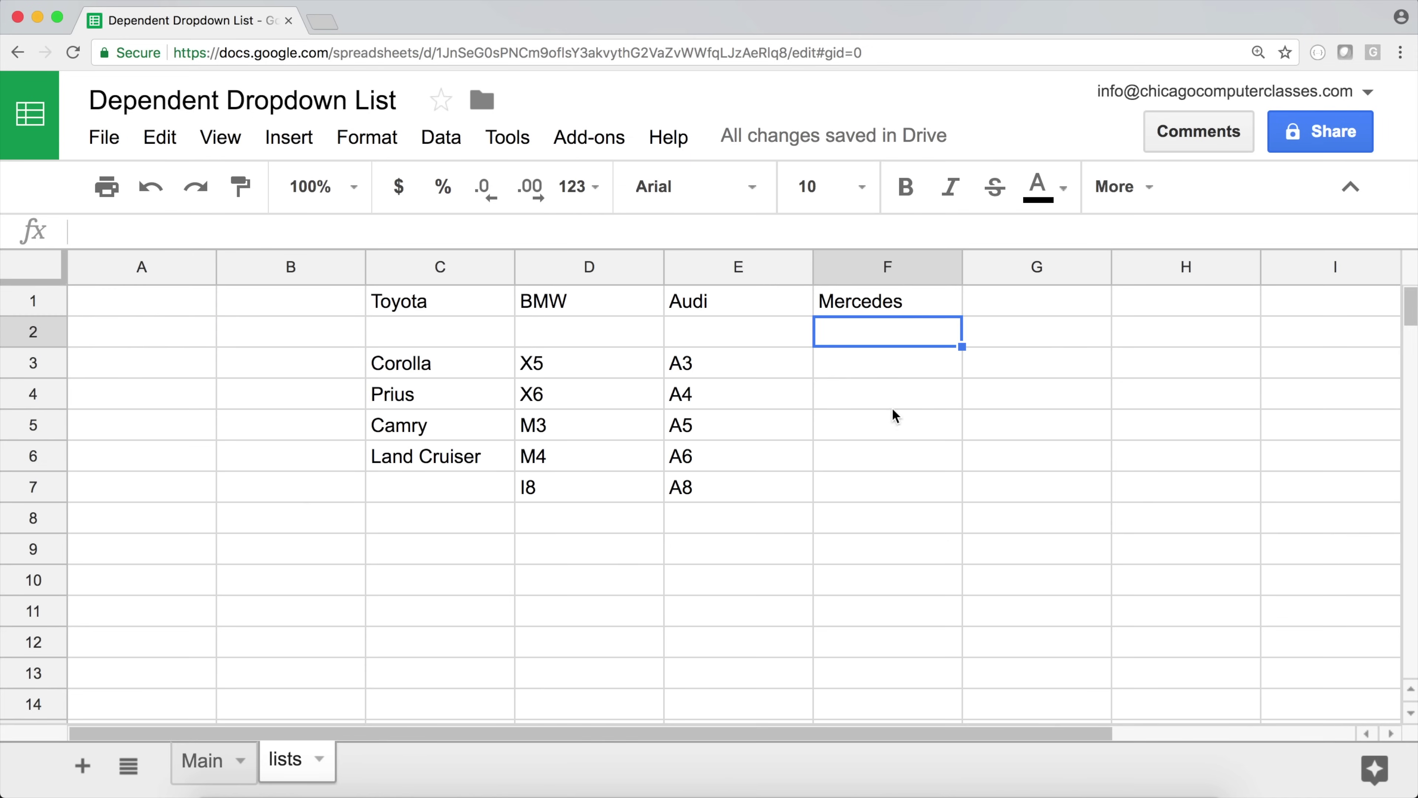
click(859, 302)
key(Delete)
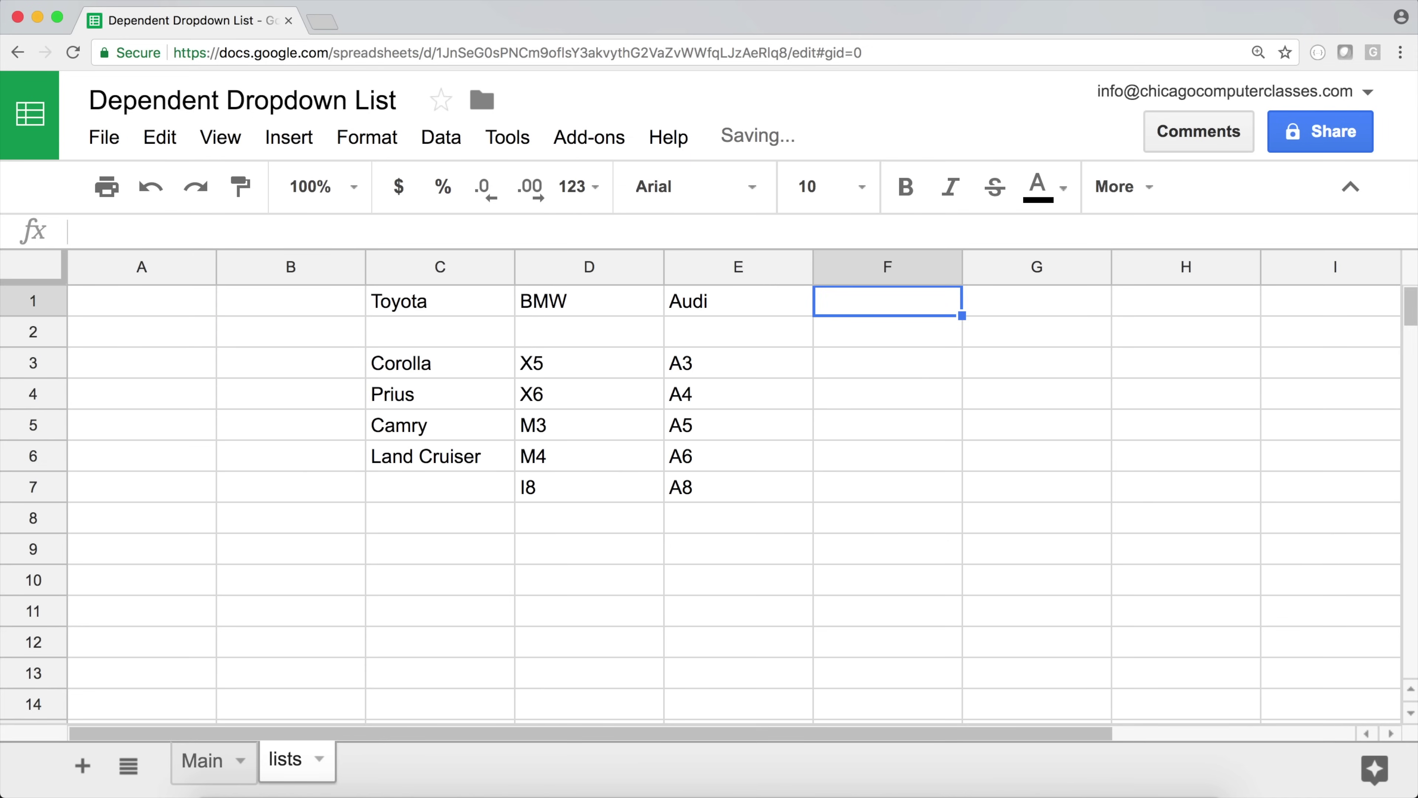
key(Down)
key(Left)
key(Left)
key(Left)
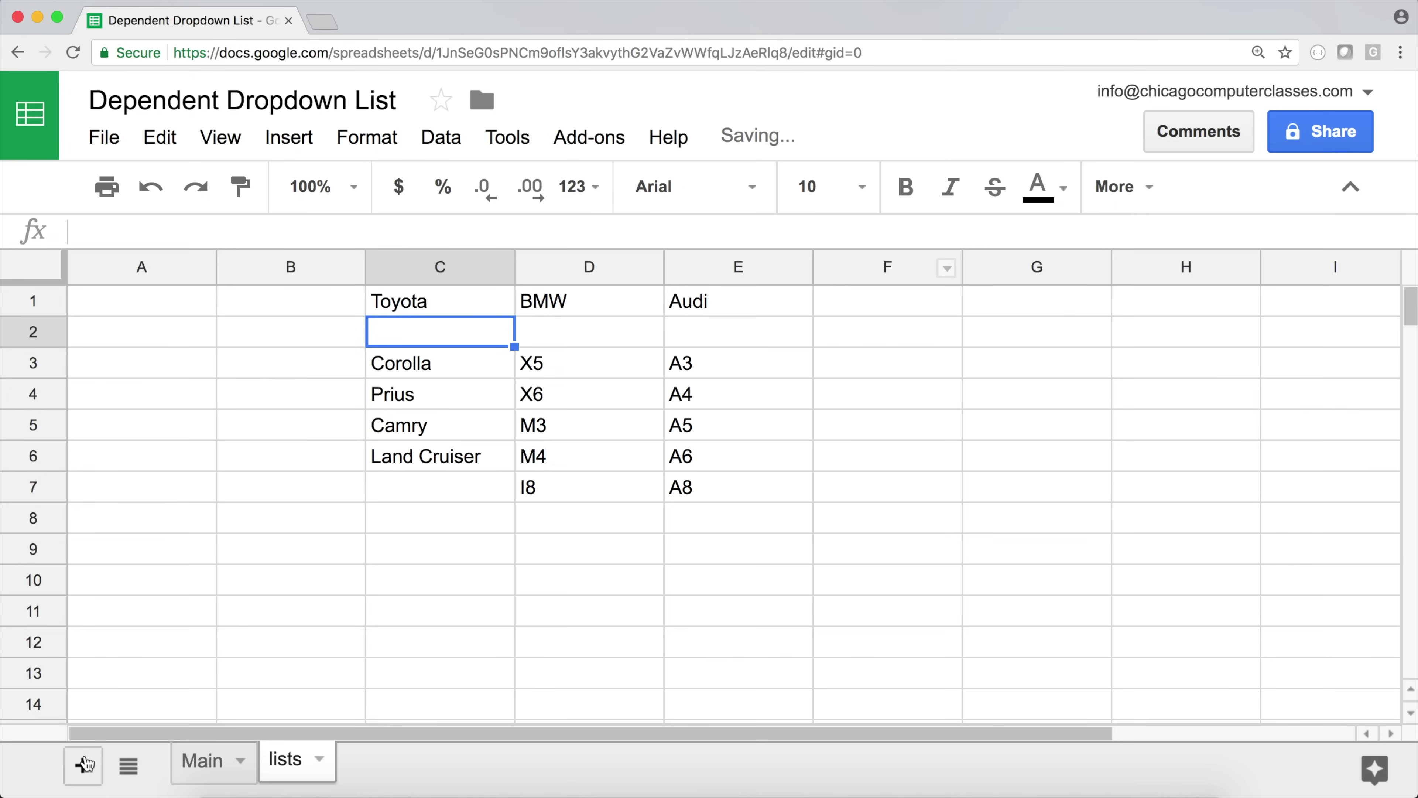
- Choose Toyota as the Make in Main!A2
click(200, 761)
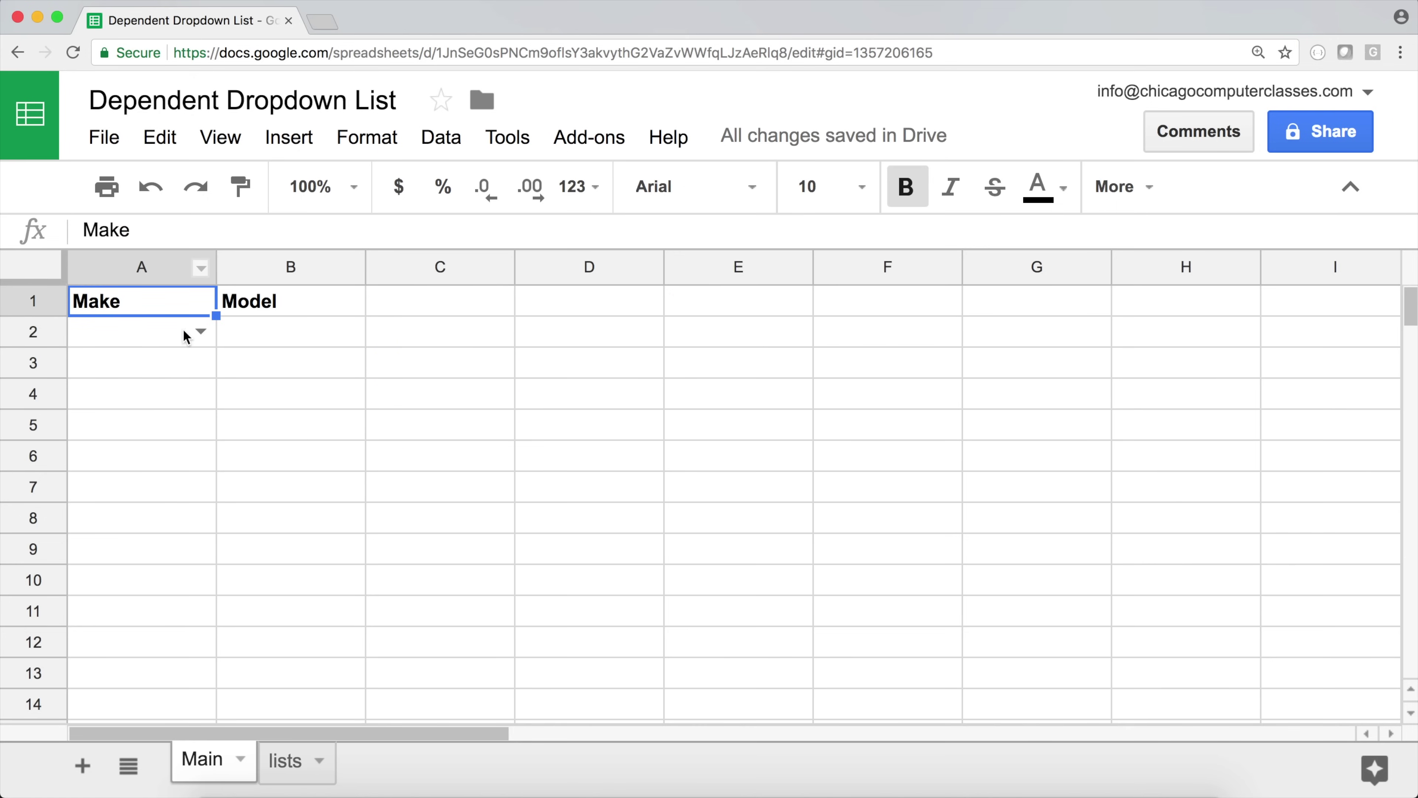
click(201, 332)
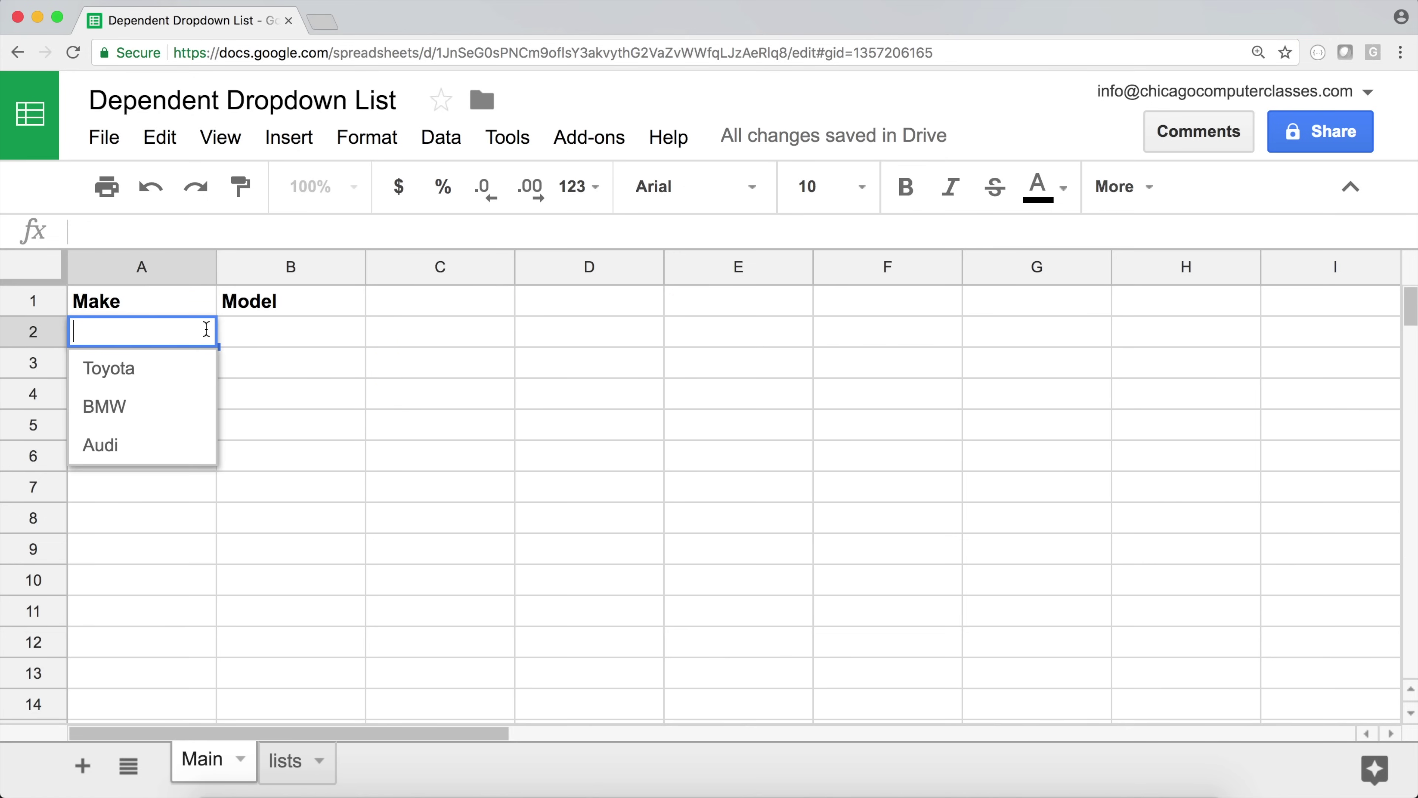
click(130, 384)
click(296, 335)
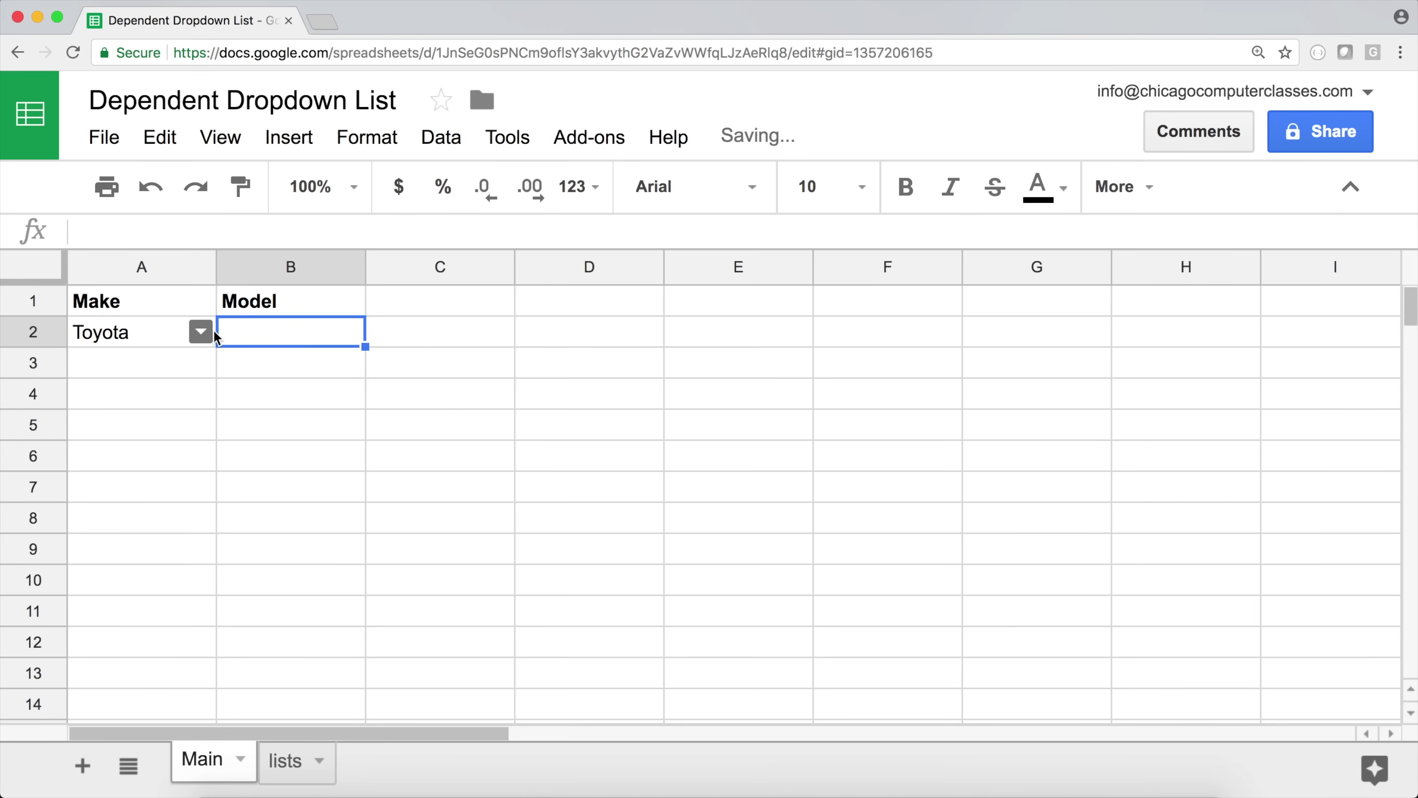
click(202, 332)
click(158, 377)
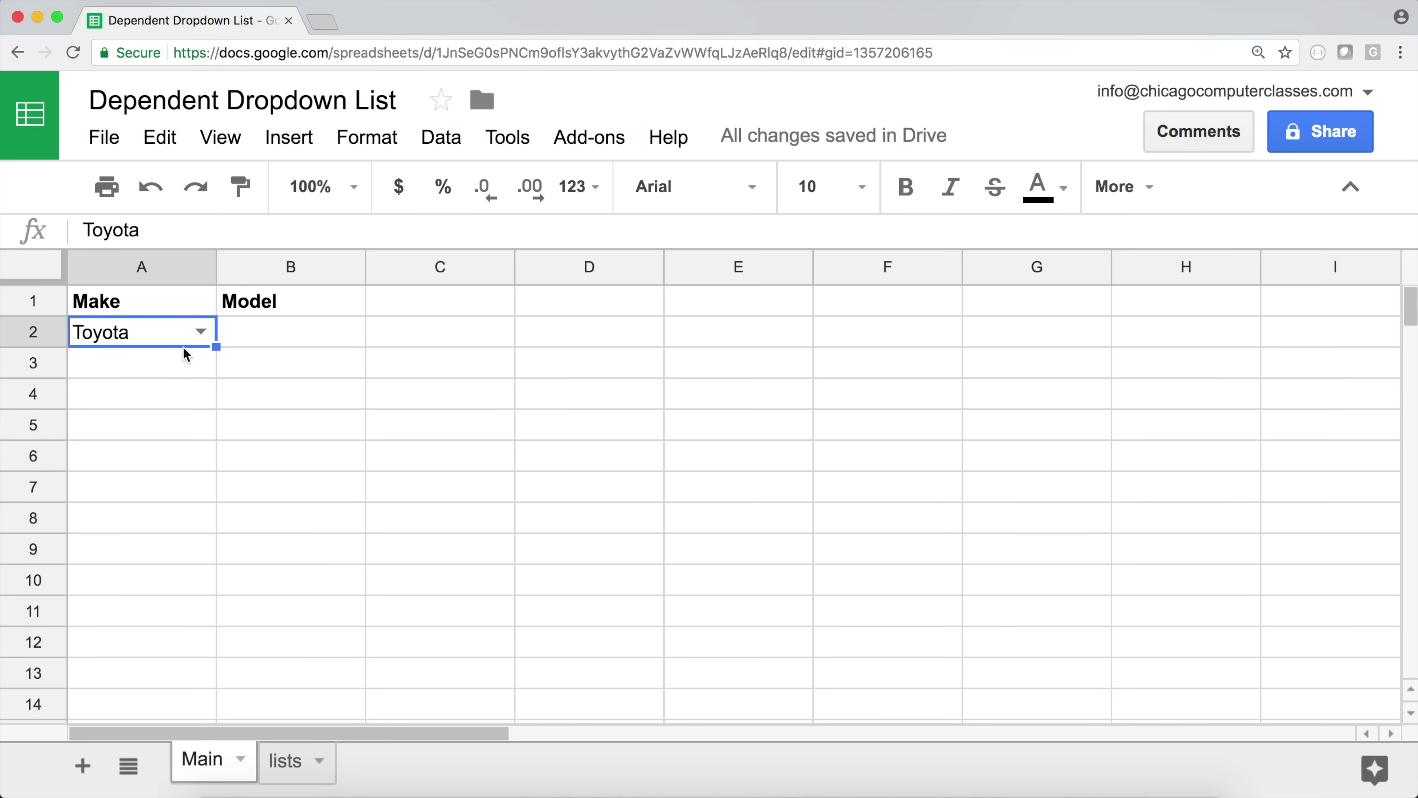
click(285, 342)
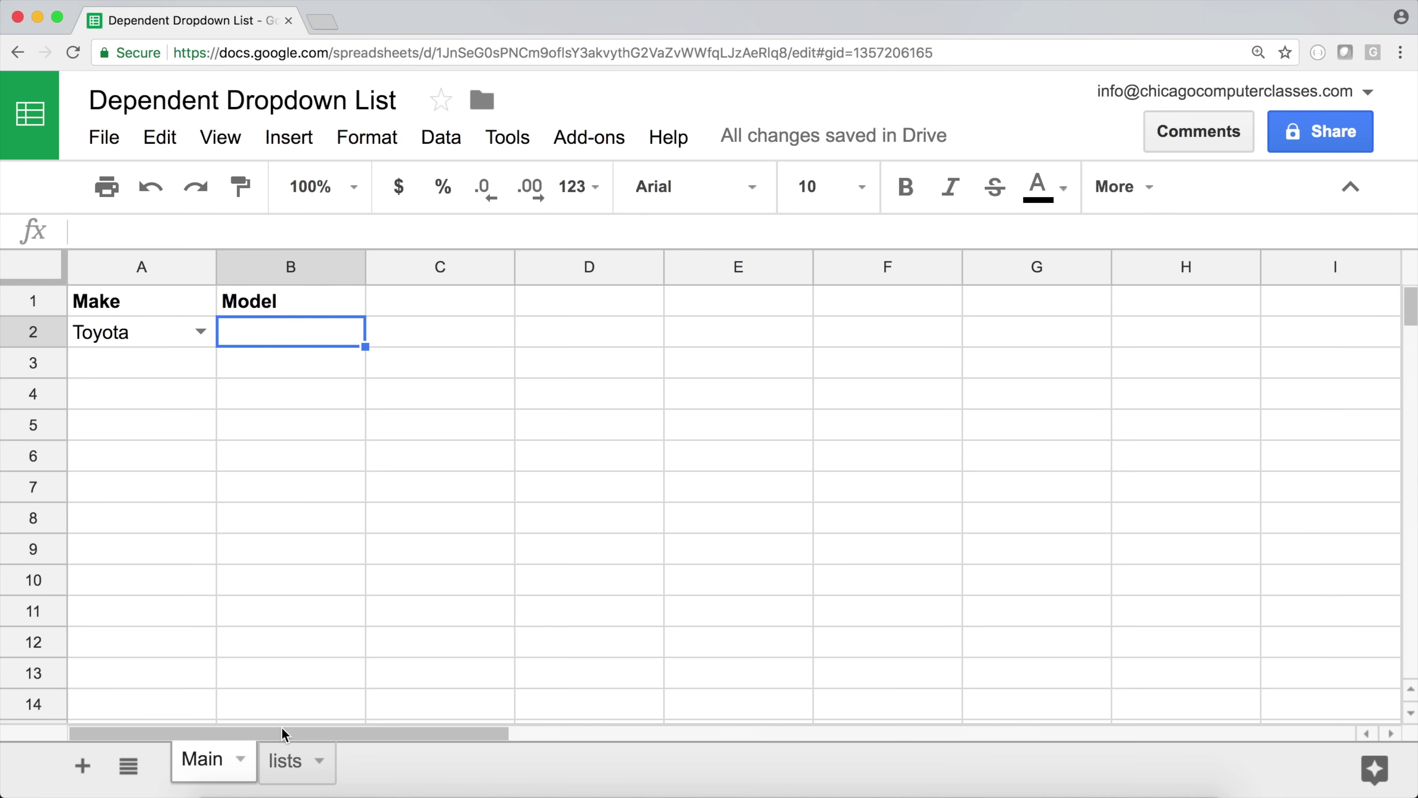
- Select the Toyota models range C3:C20 on the lists sheet
click(286, 767)
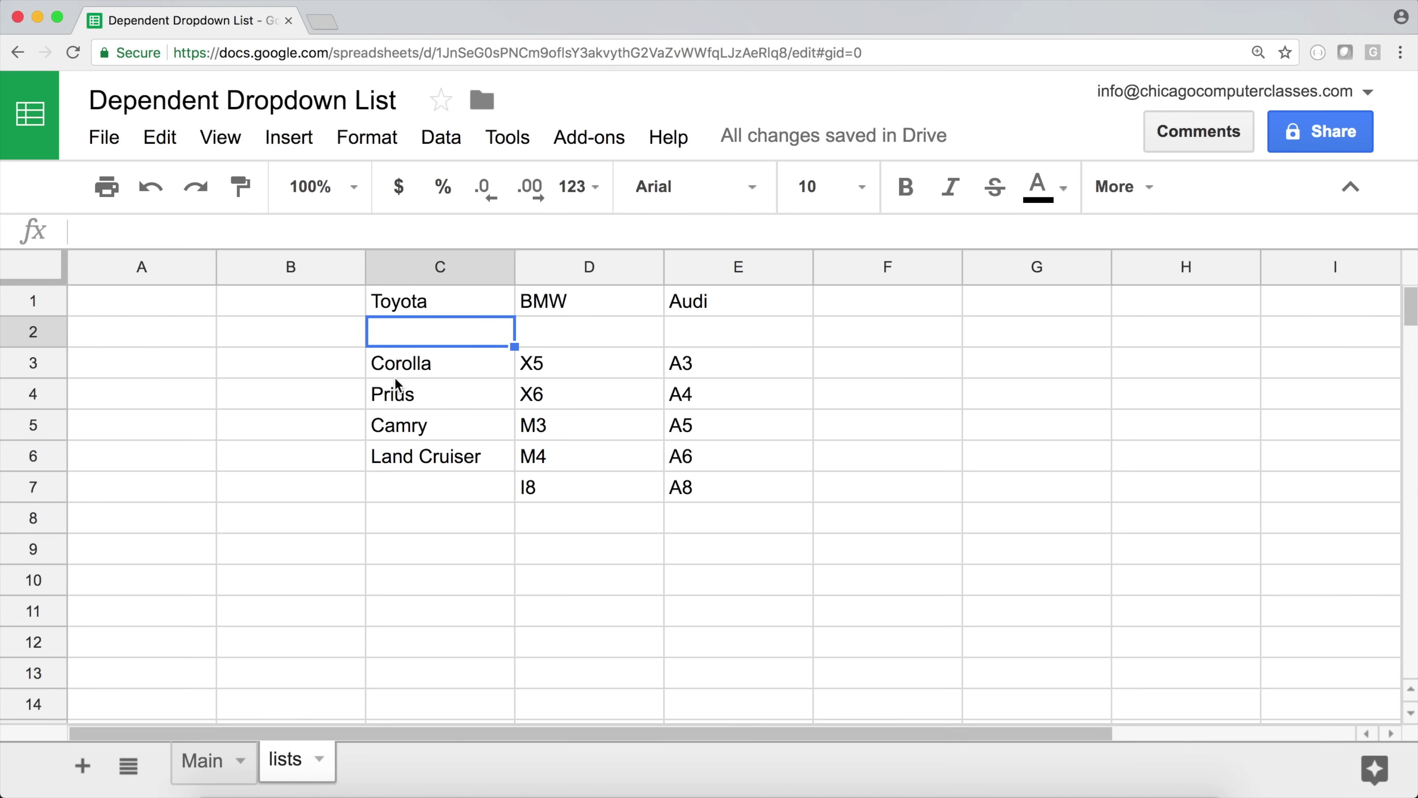
drag(397, 375, 419, 446)
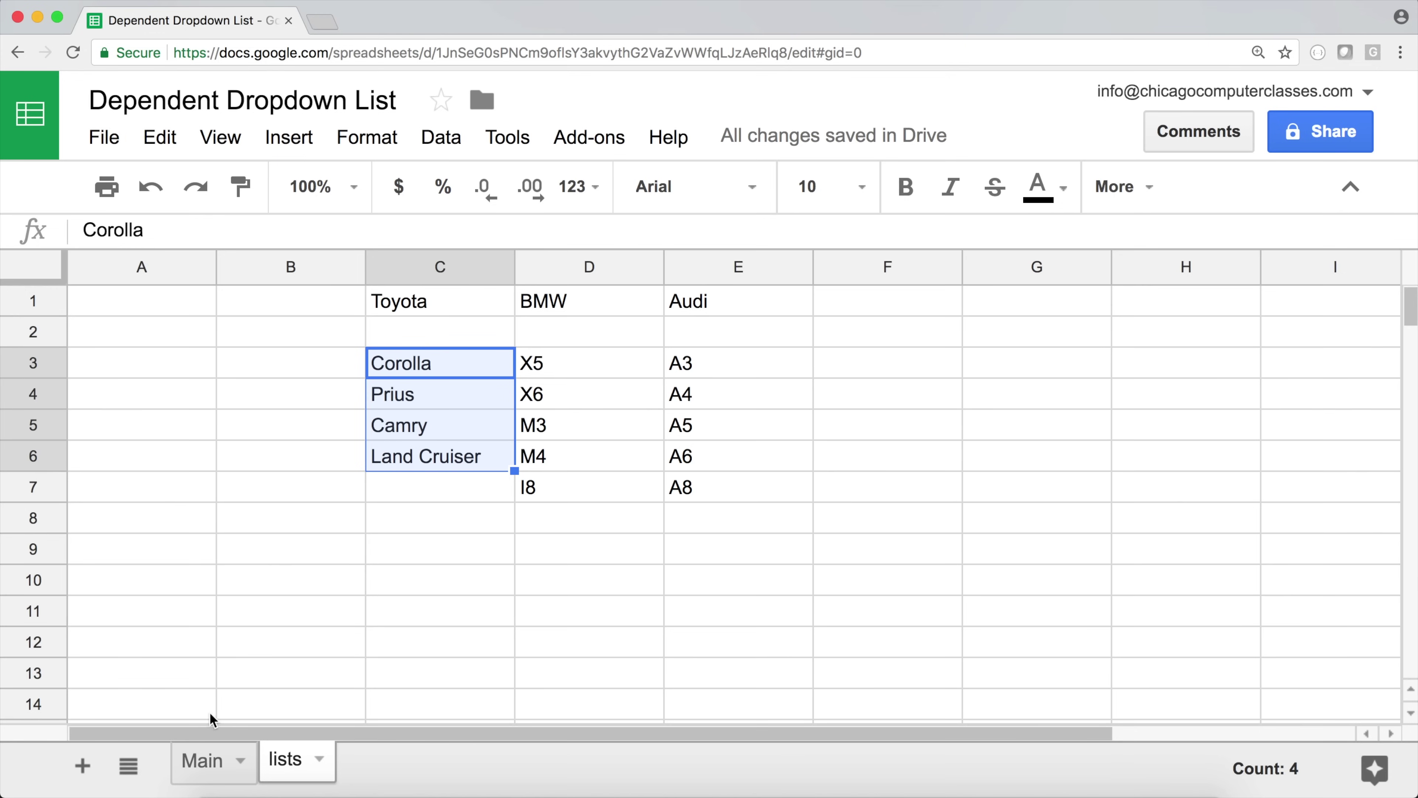
click(374, 586)
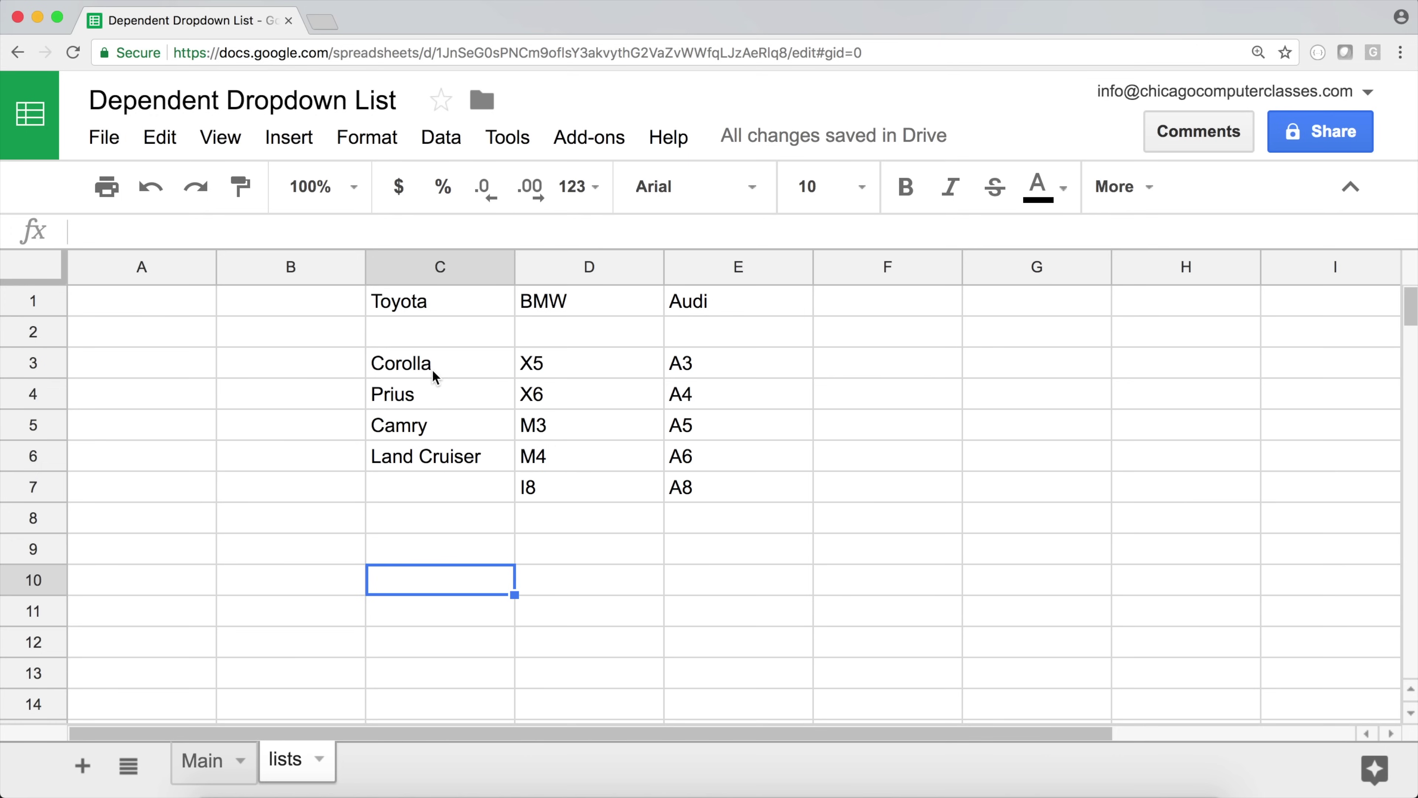
drag(432, 369, 430, 677)
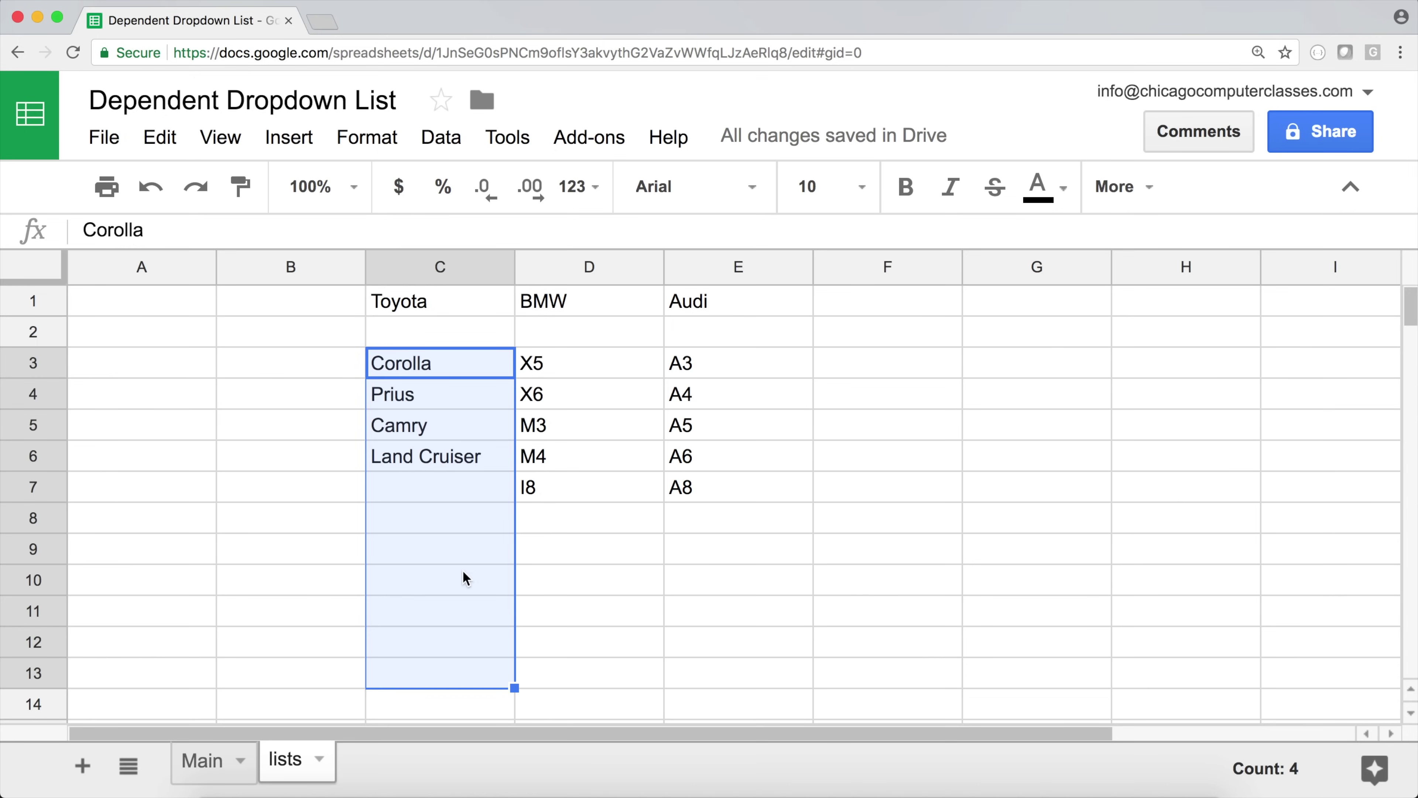
click(405, 306)
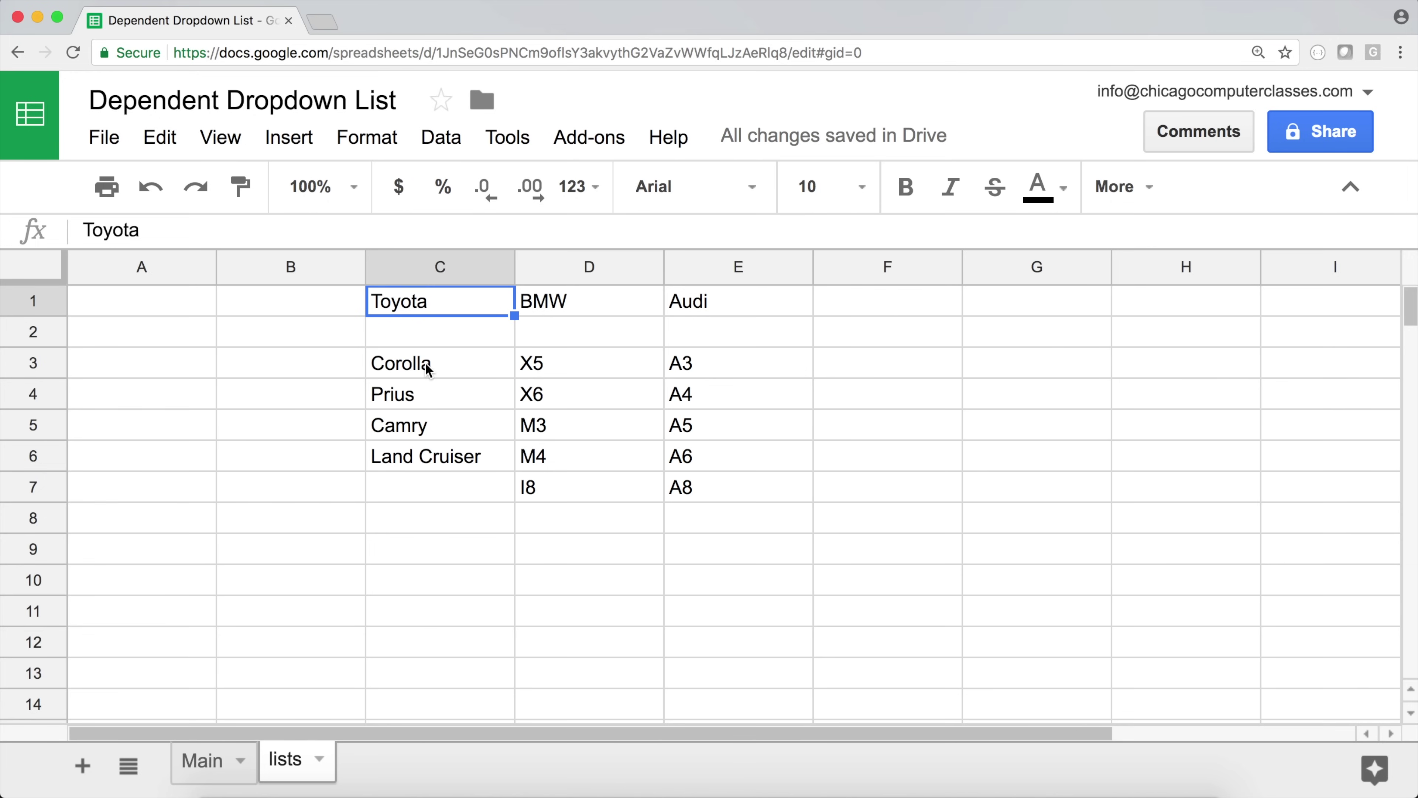
drag(428, 368, 409, 575)
drag(413, 481, 407, 575)
scroll(417, 551, down, 1)
scroll(420, 553, up, 3)
scroll(420, 553, up, 3)
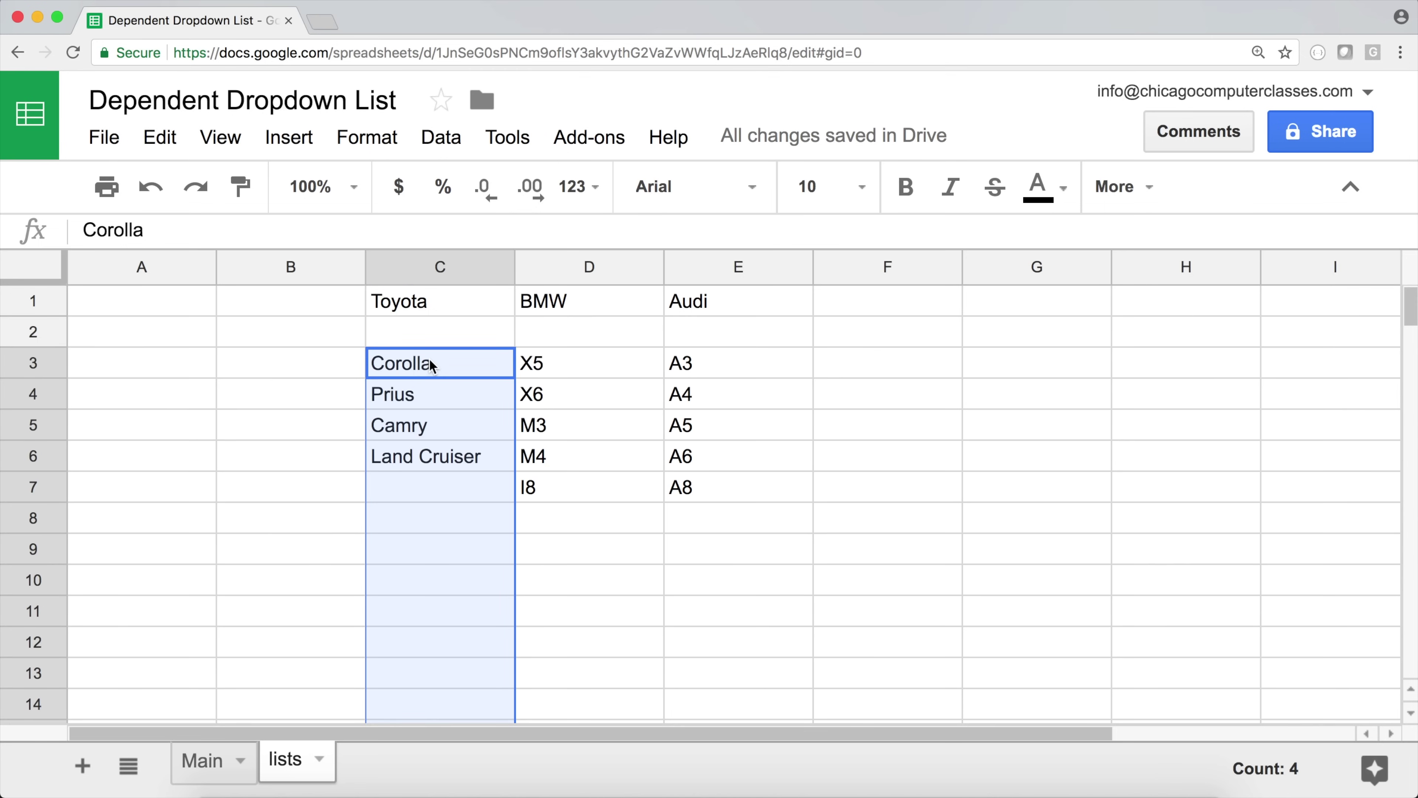
- Define a named range for the selection and name it Toyota
right_click(464, 369)
scroll(603, 636, down, 7)
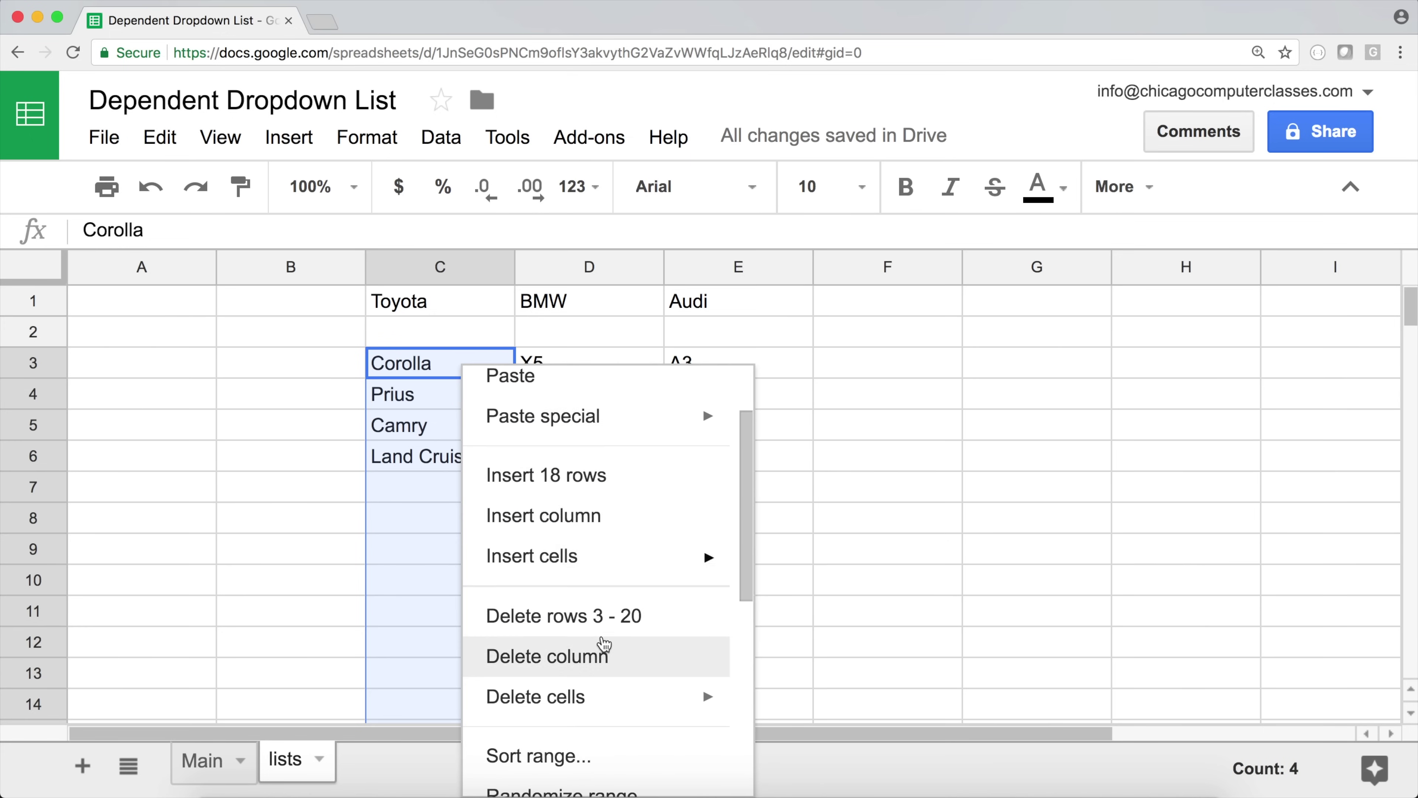
click(599, 640)
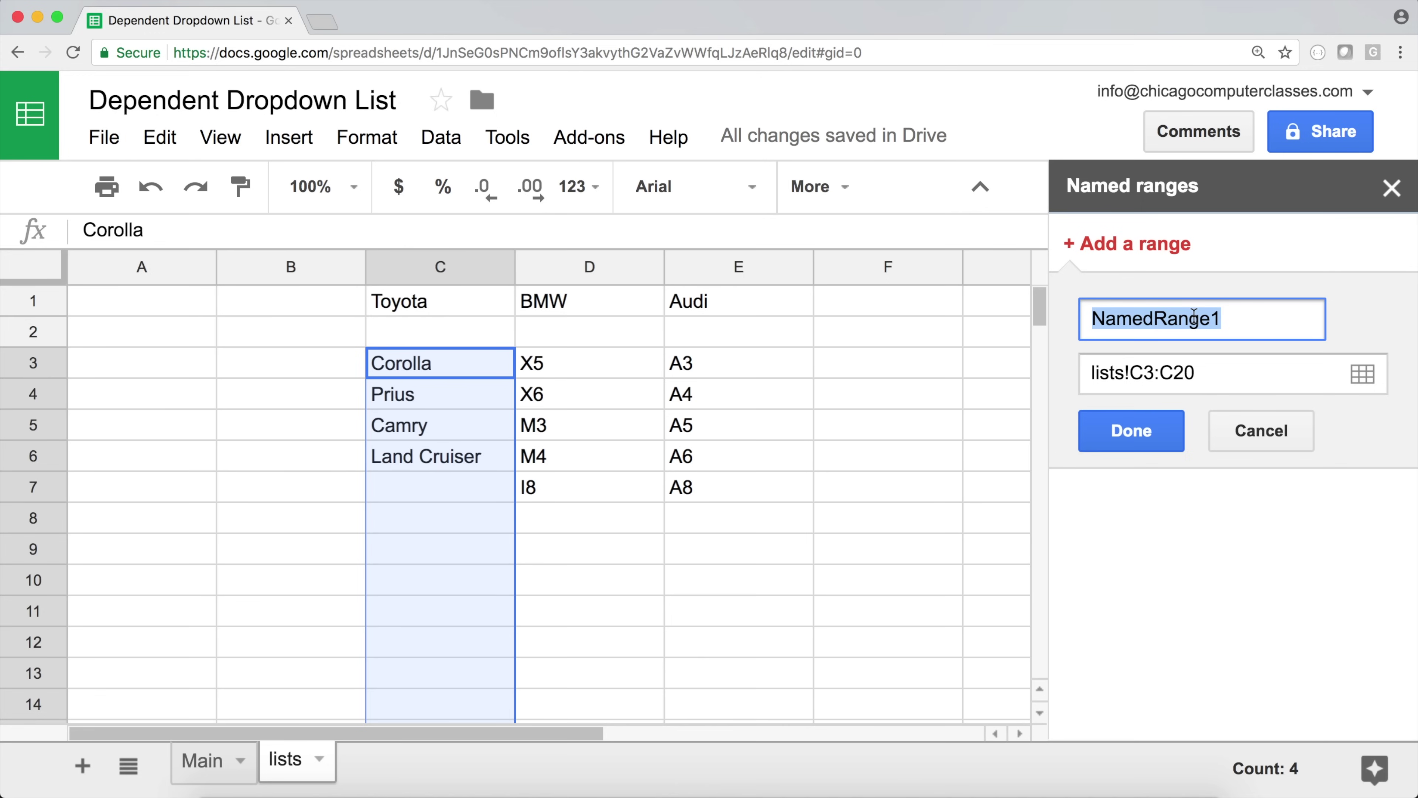
text(Toyota)
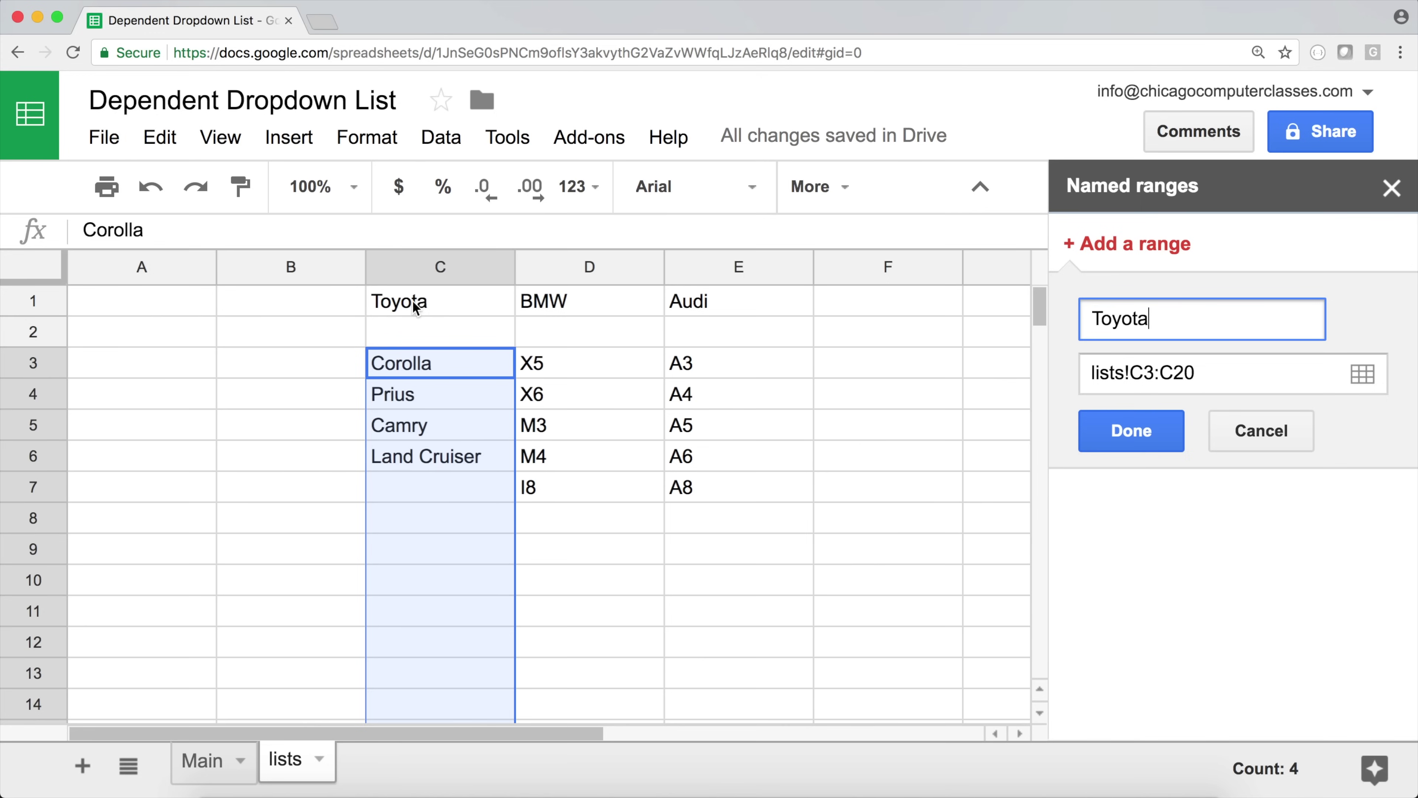
- Save the Toyota range, then define a named range BMW for lists!D3:D20
click(1131, 432)
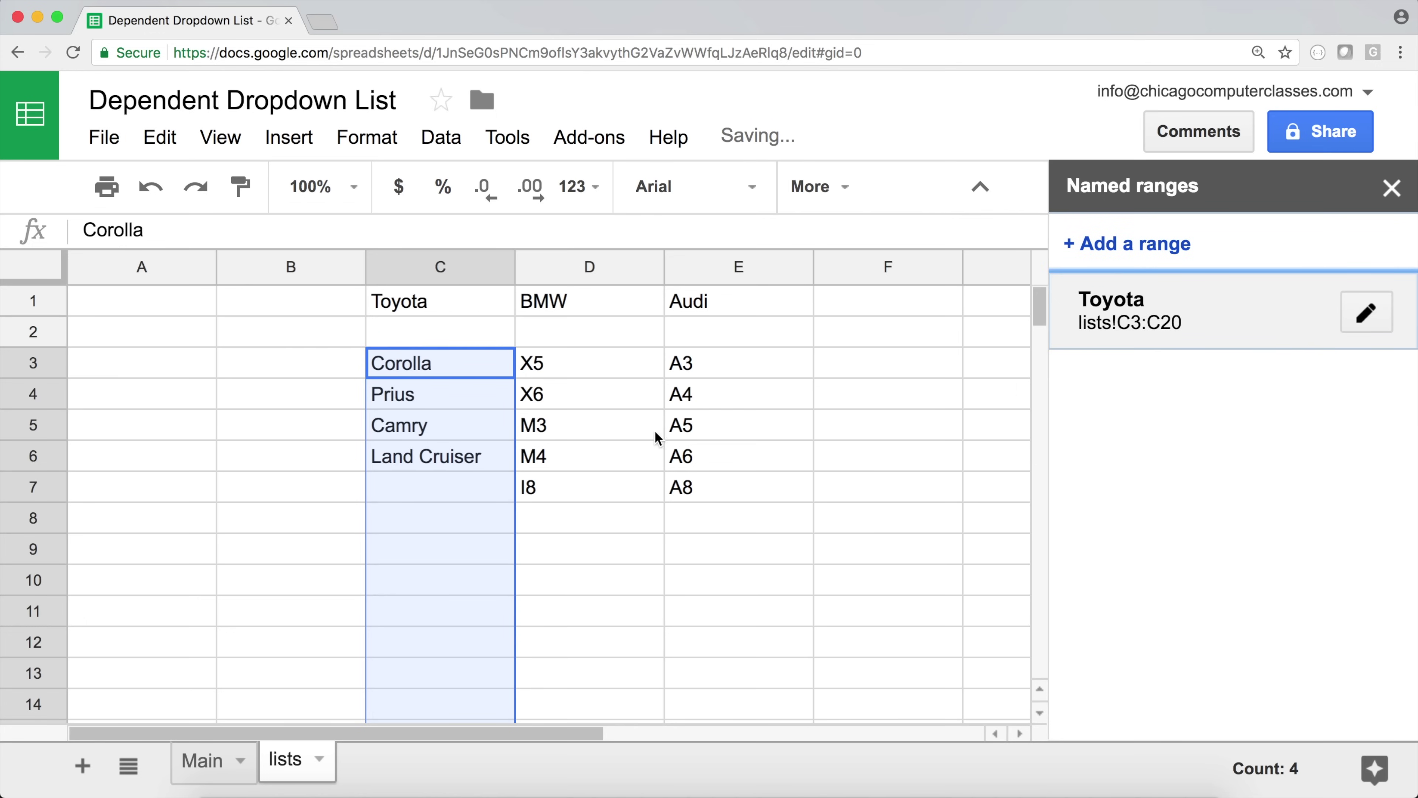
drag(556, 366, 574, 337)
scroll(595, 359, down, 8)
scroll(592, 366, up, 14)
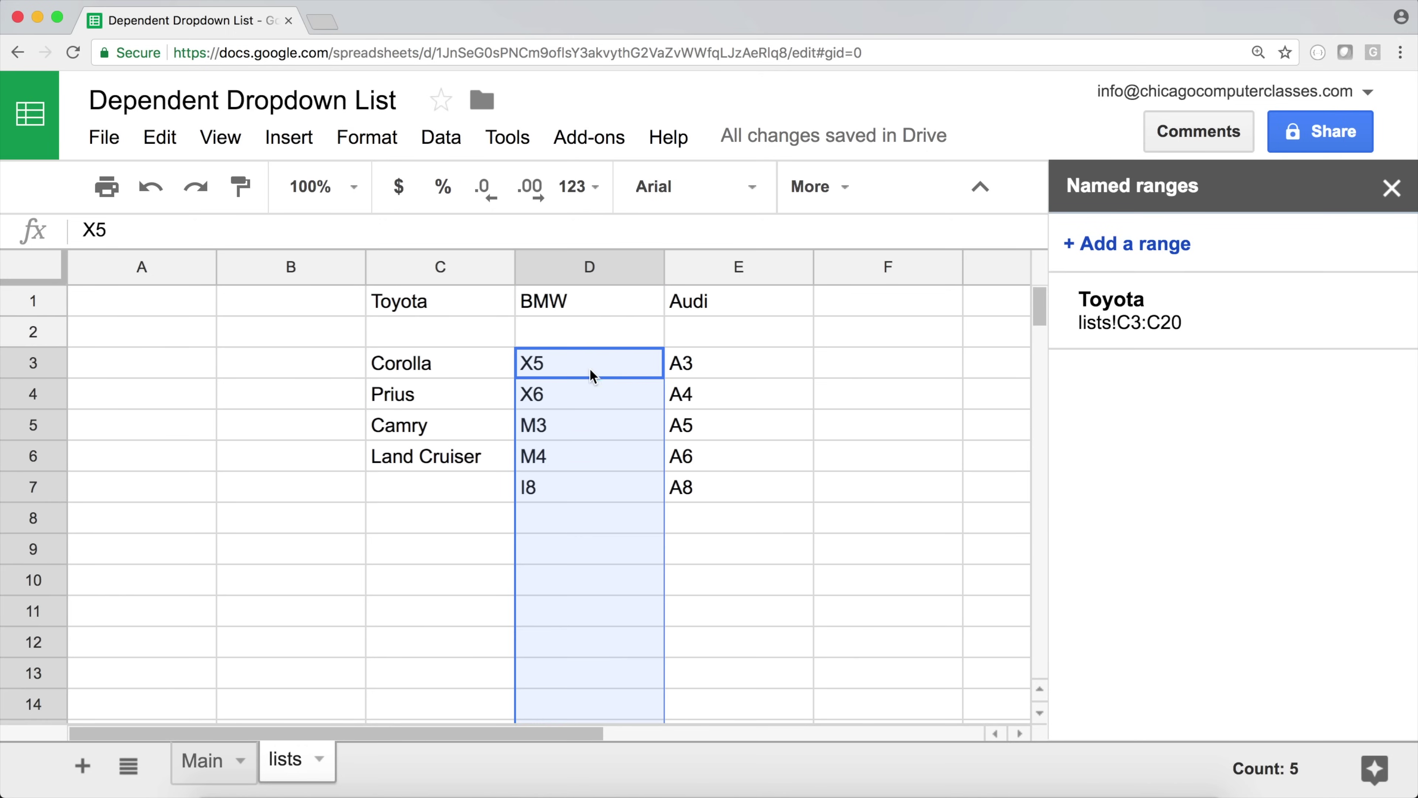
right_click(619, 377)
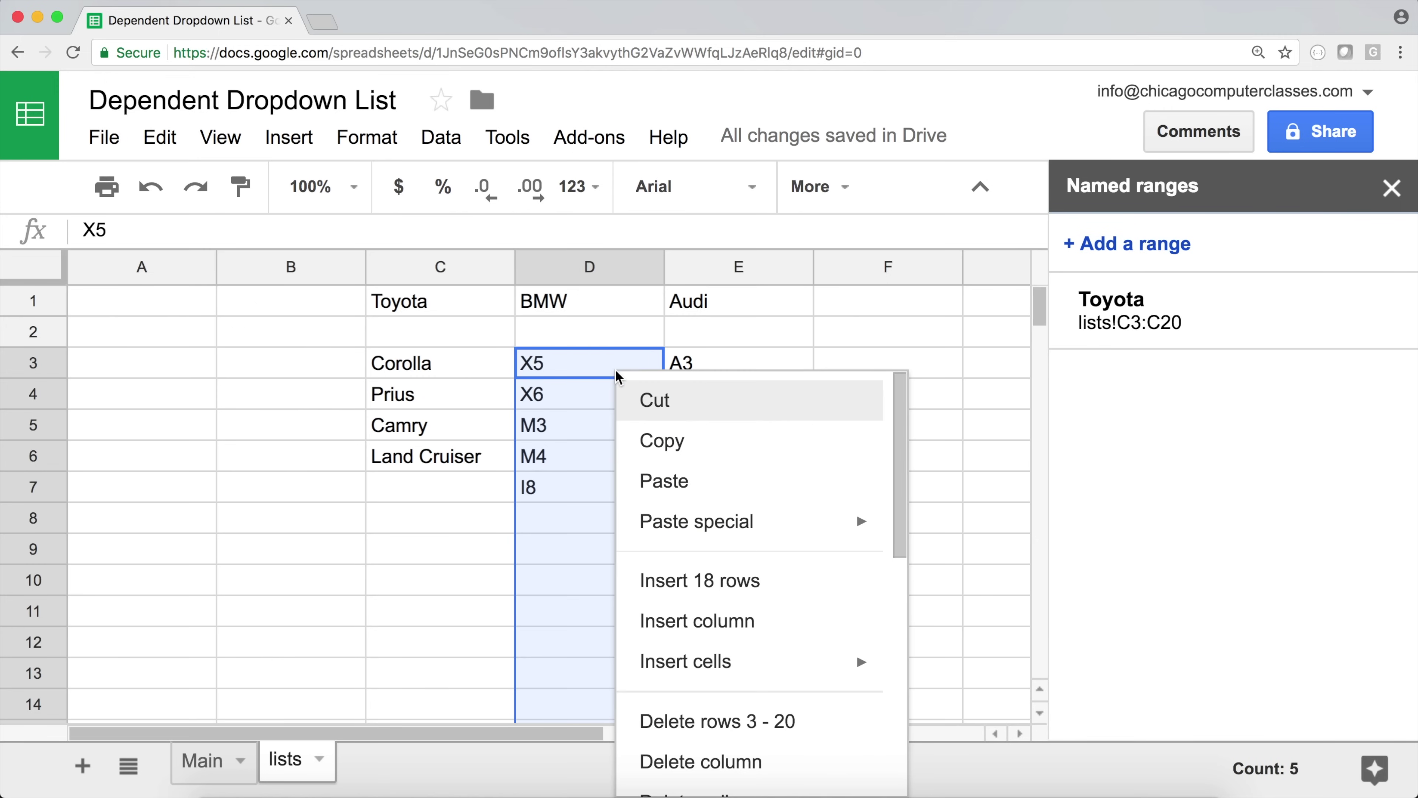
scroll(782, 679, down, 5)
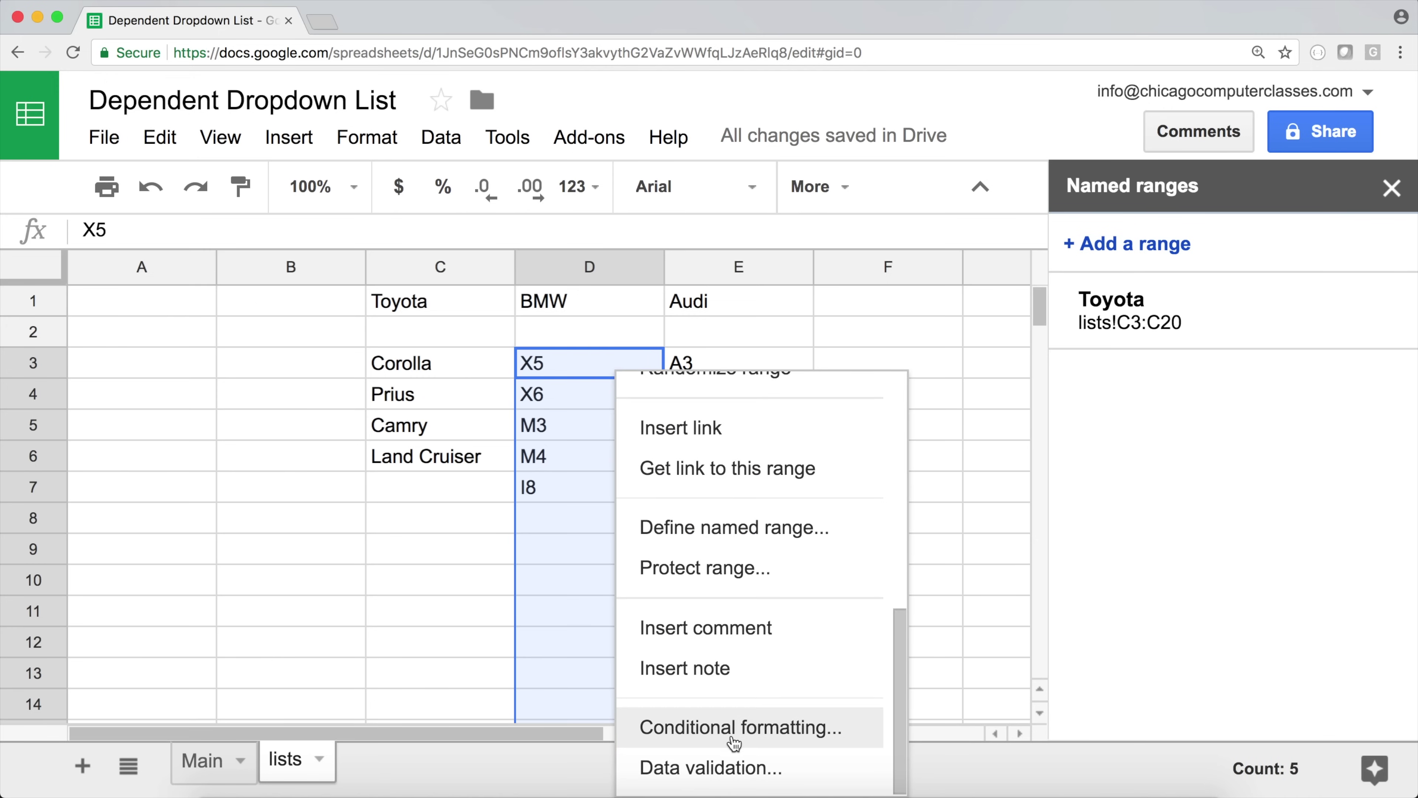
click(713, 527)
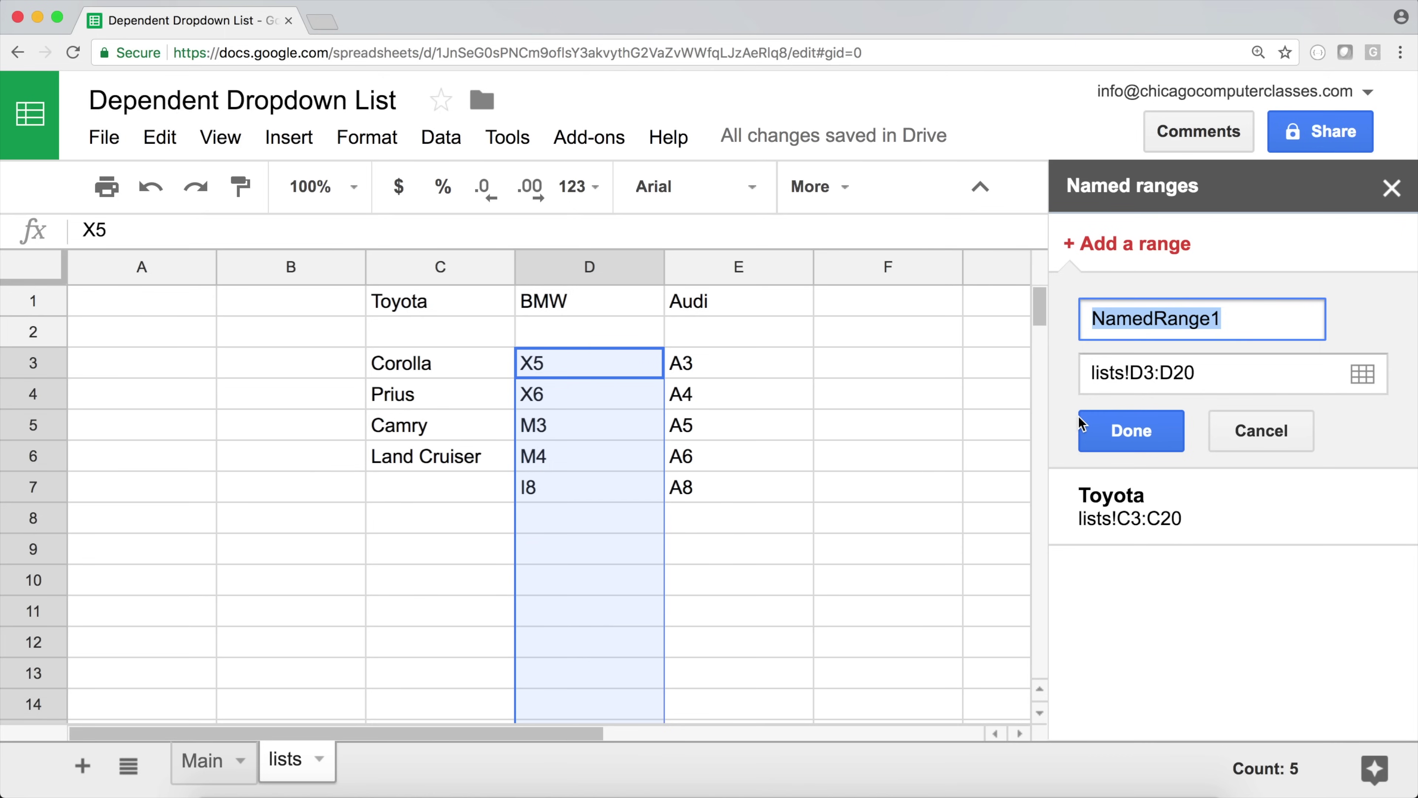
text(BMW)
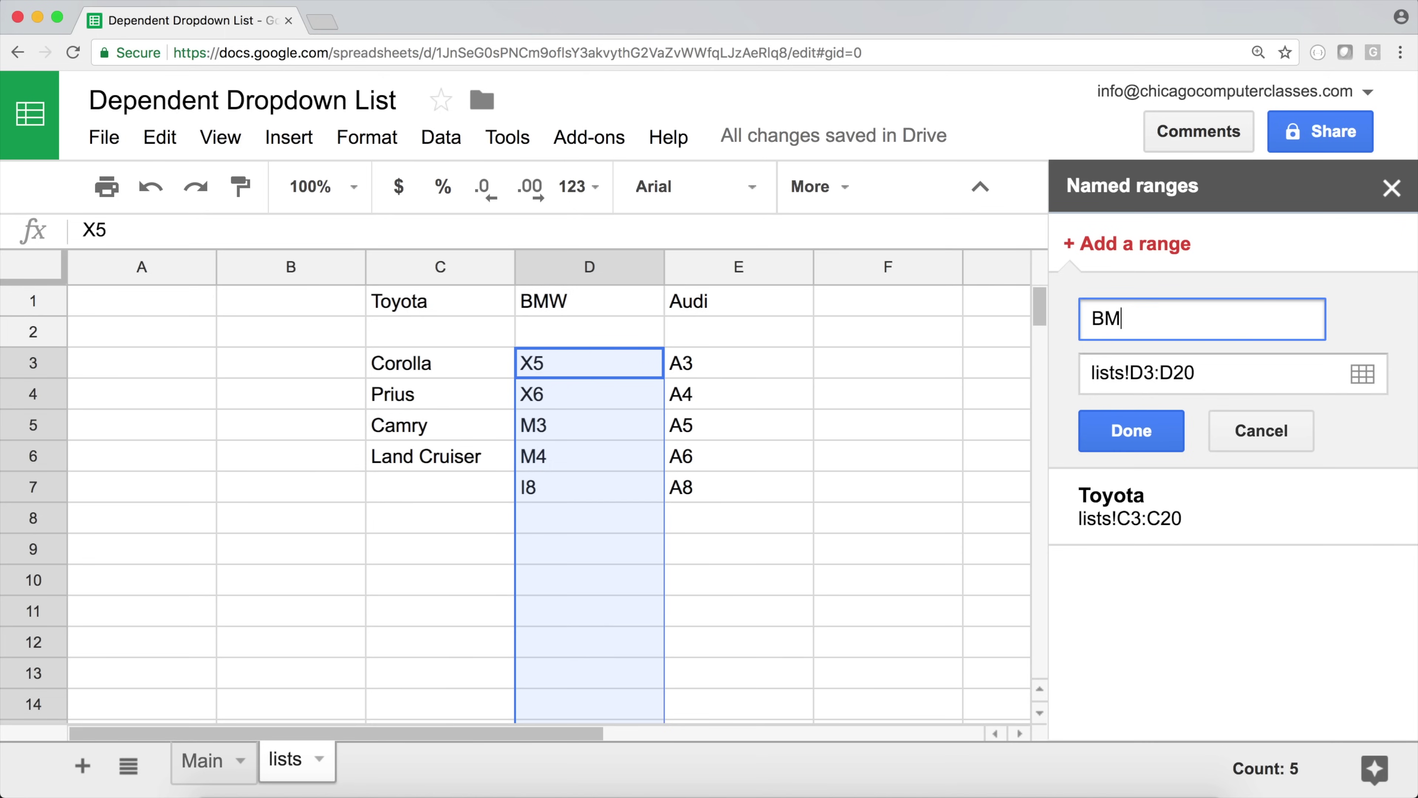
click(1159, 433)
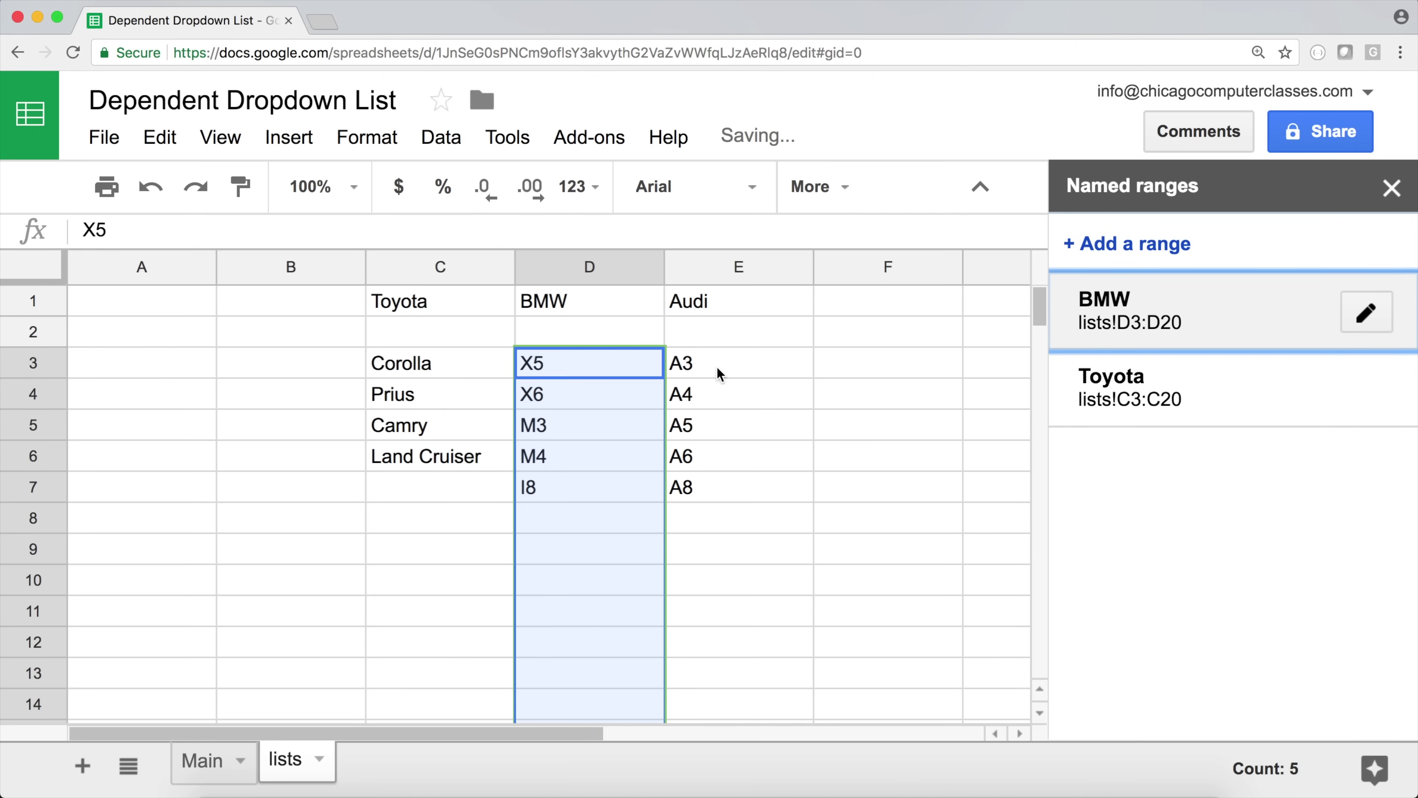
- Define a named range Audi for the Audi models in lists!E3:E20
drag(719, 366, 712, 620)
scroll(751, 564, up, 3)
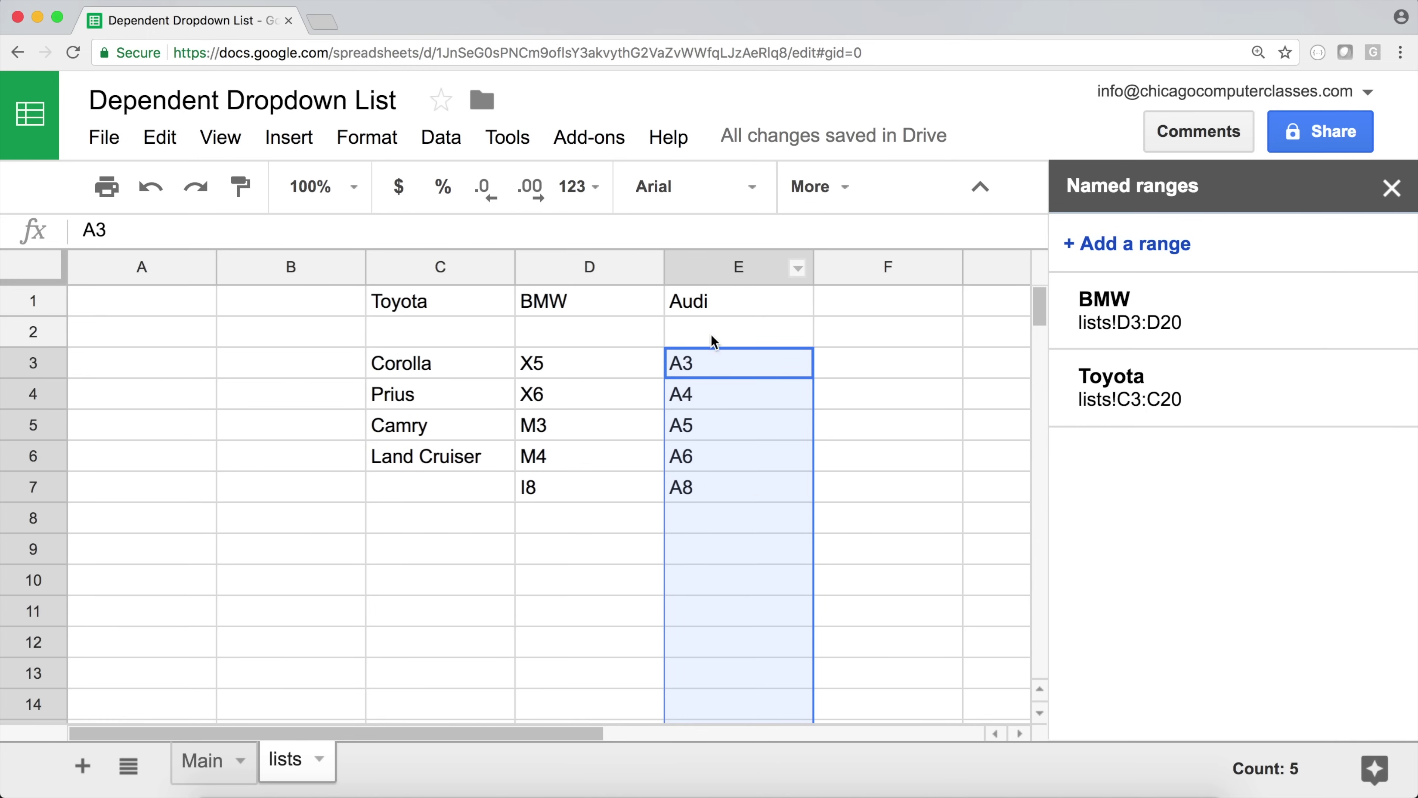
right_click(728, 369)
scroll(871, 732, down, 2)
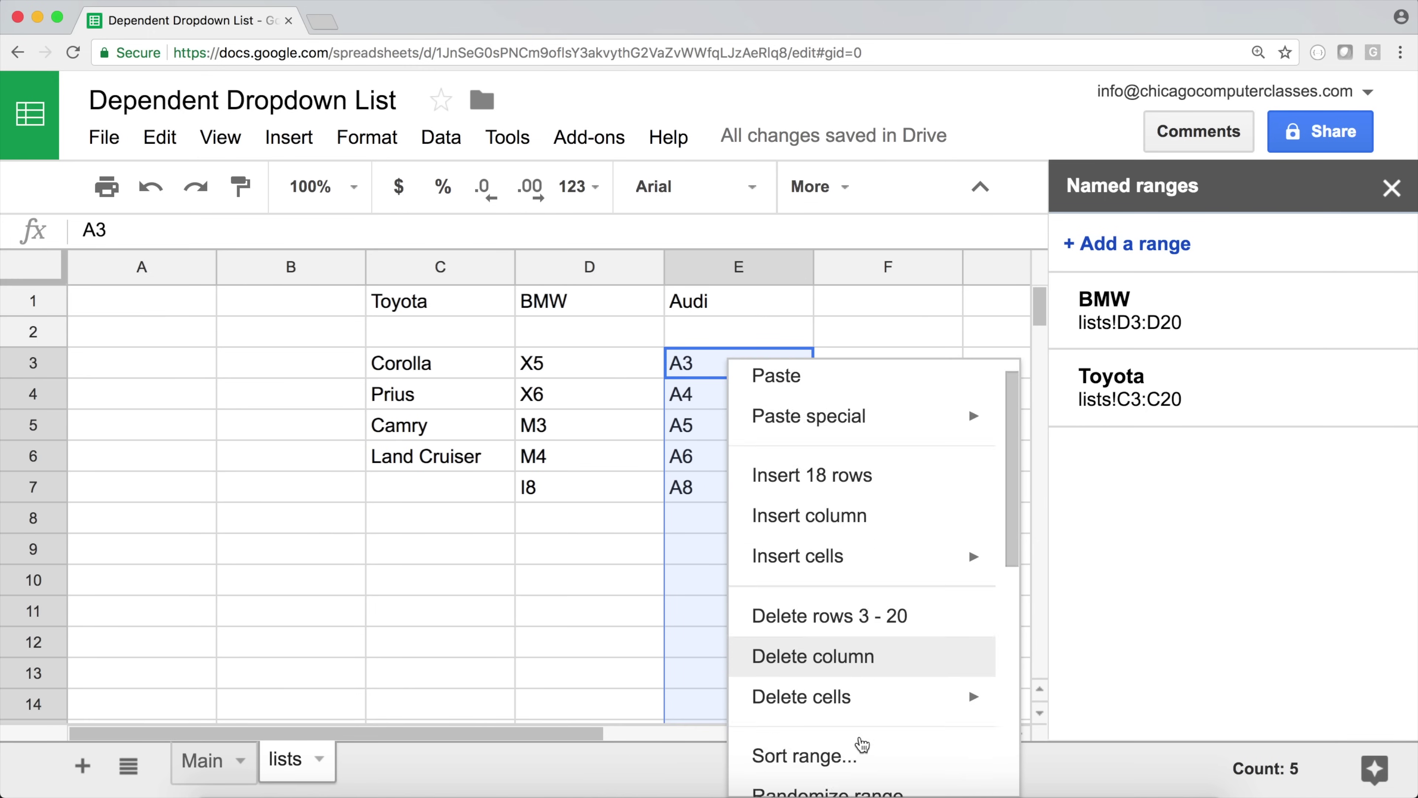
scroll(862, 744, down, 5)
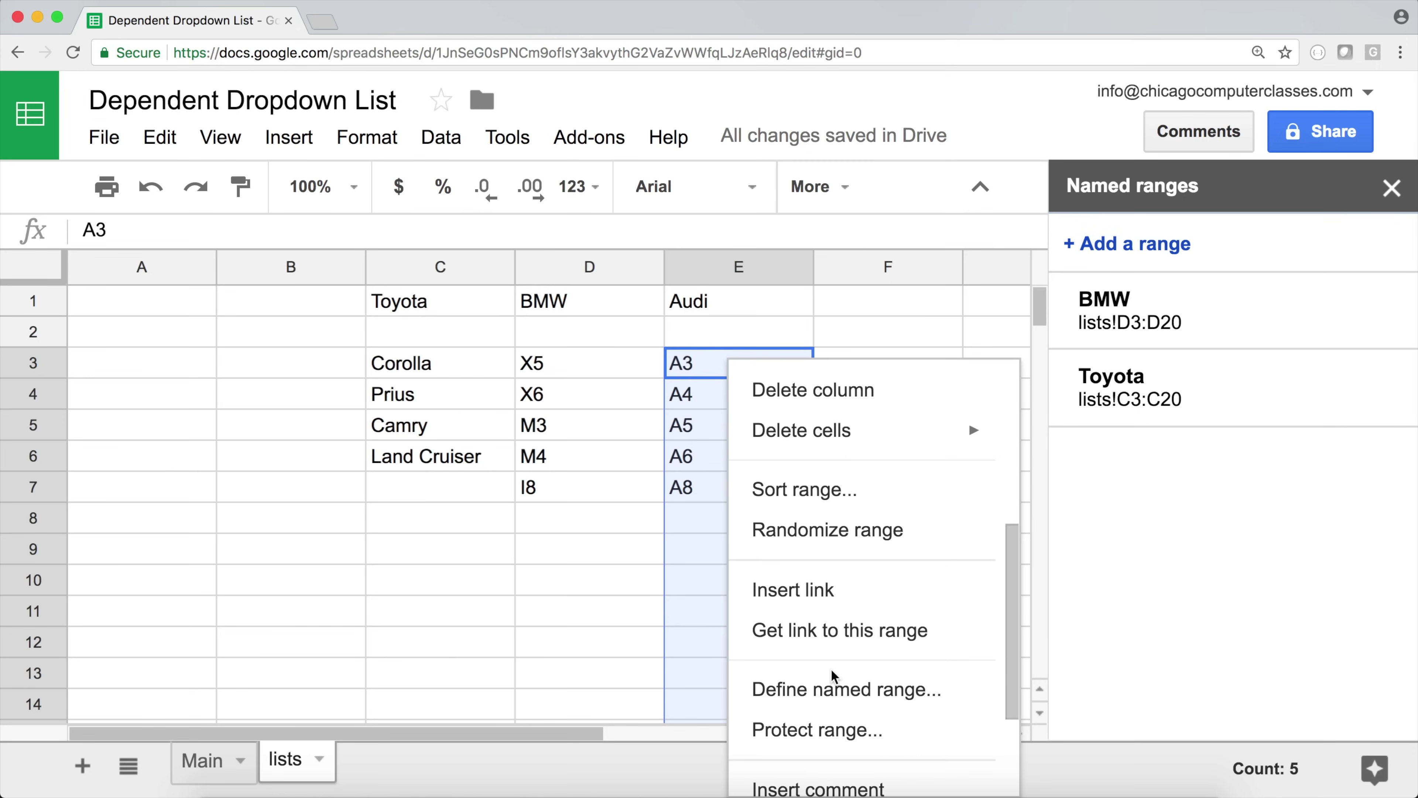
click(843, 693)
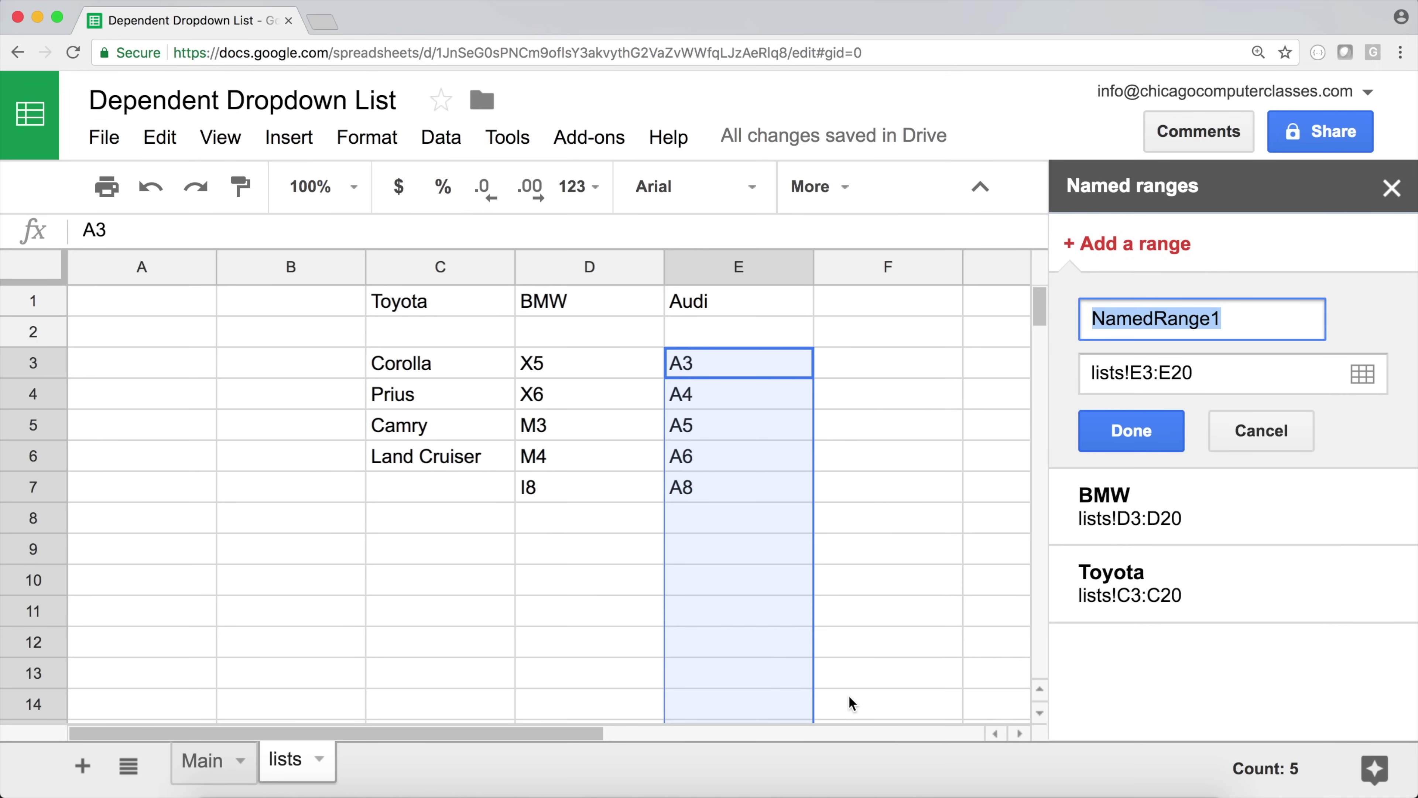
text(Audi)
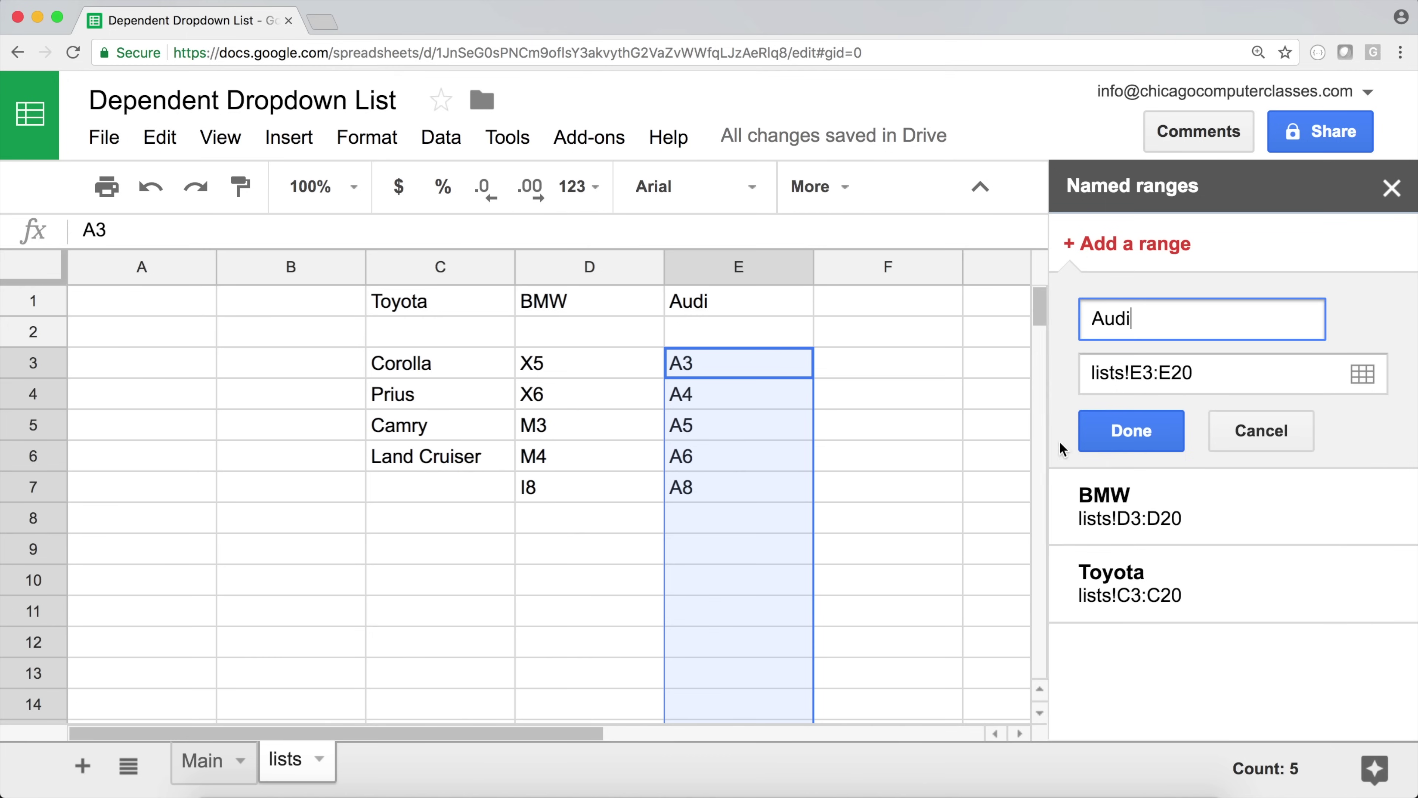
click(1131, 430)
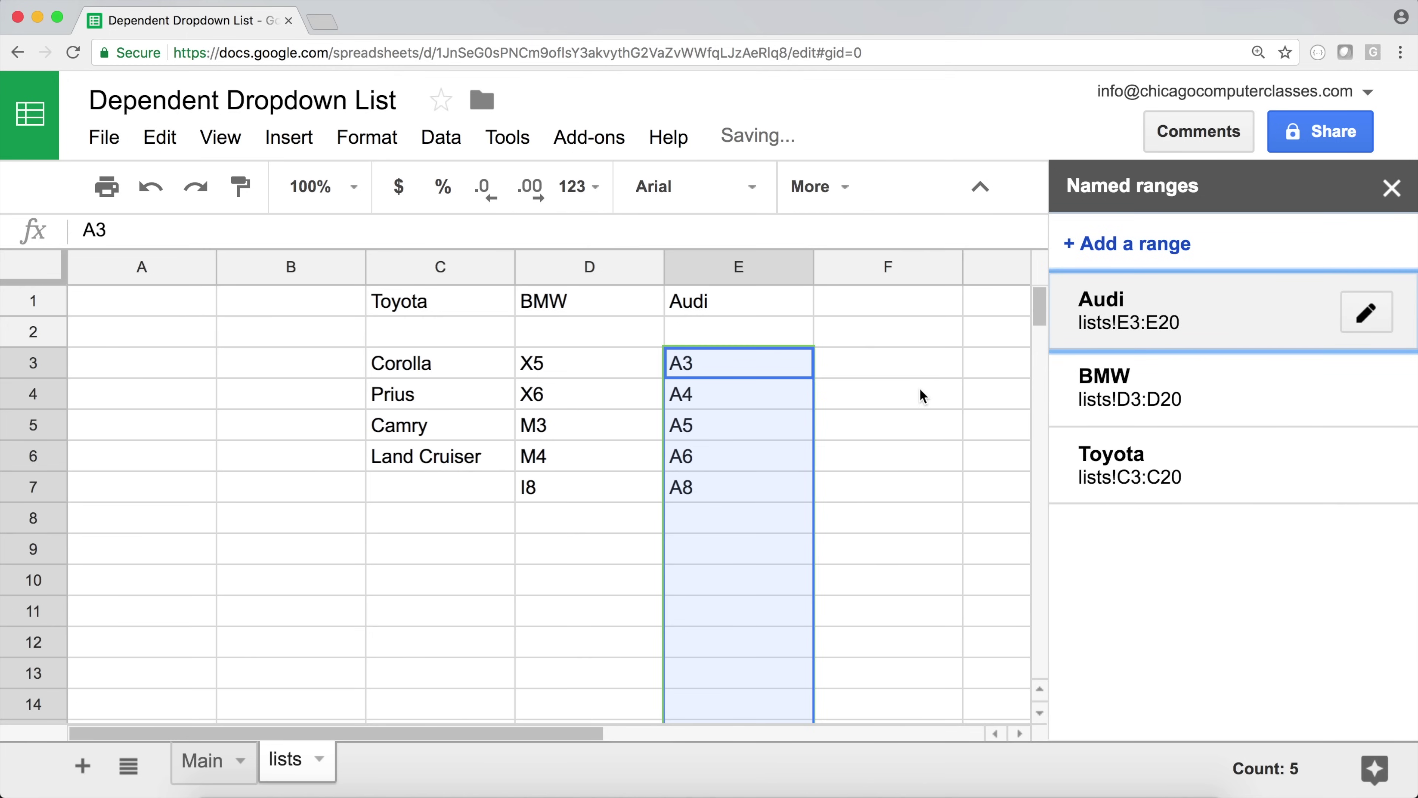
click(705, 362)
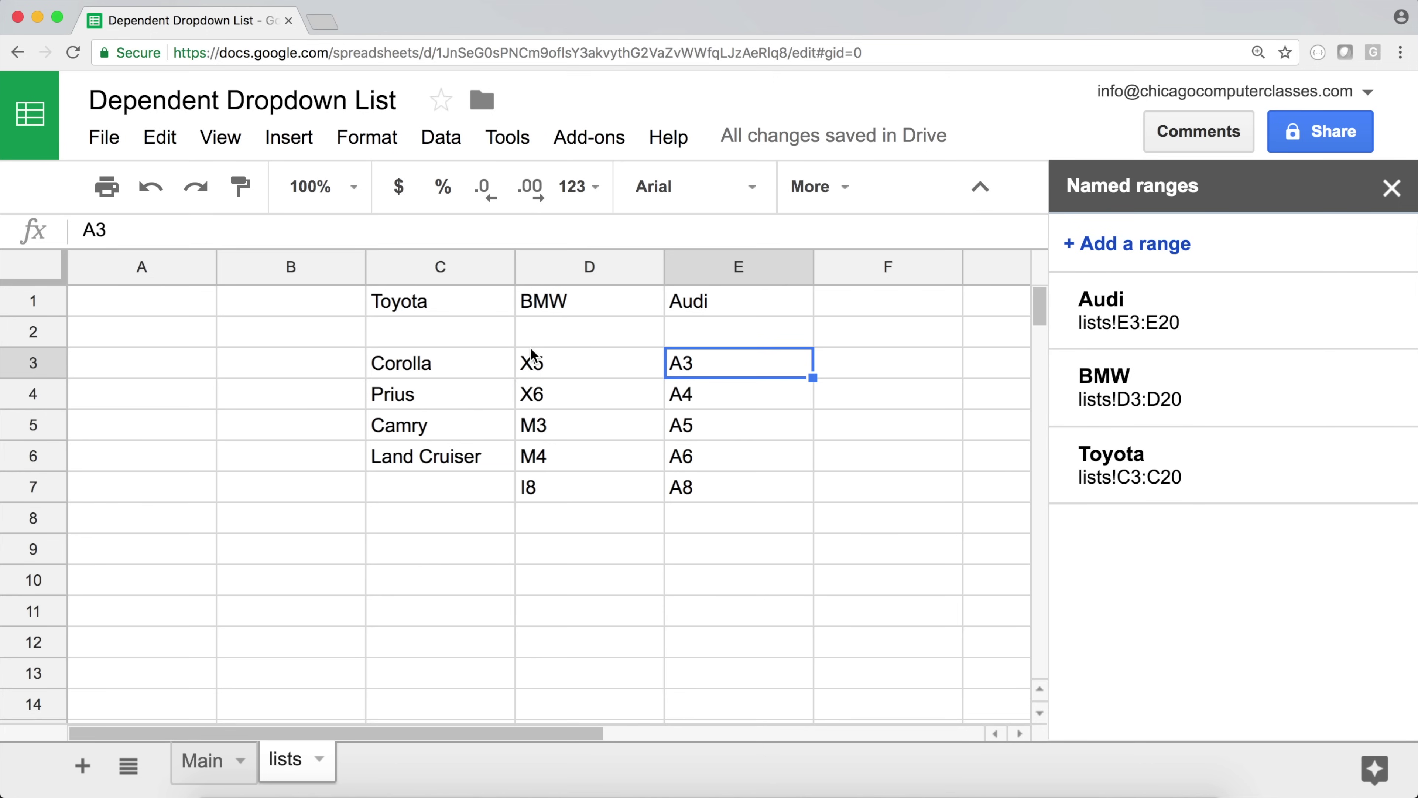
drag(429, 304, 709, 300)
click(387, 370)
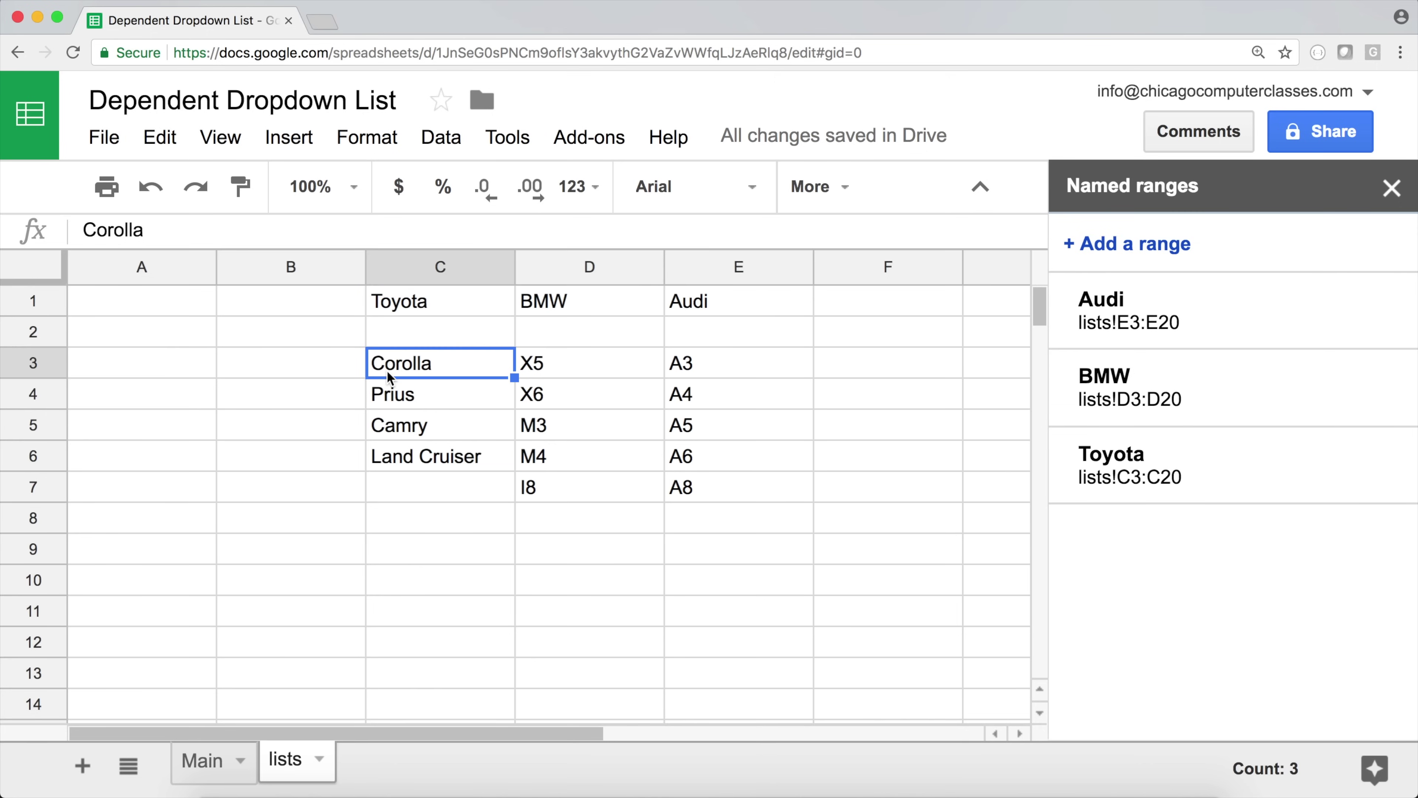
click(146, 363)
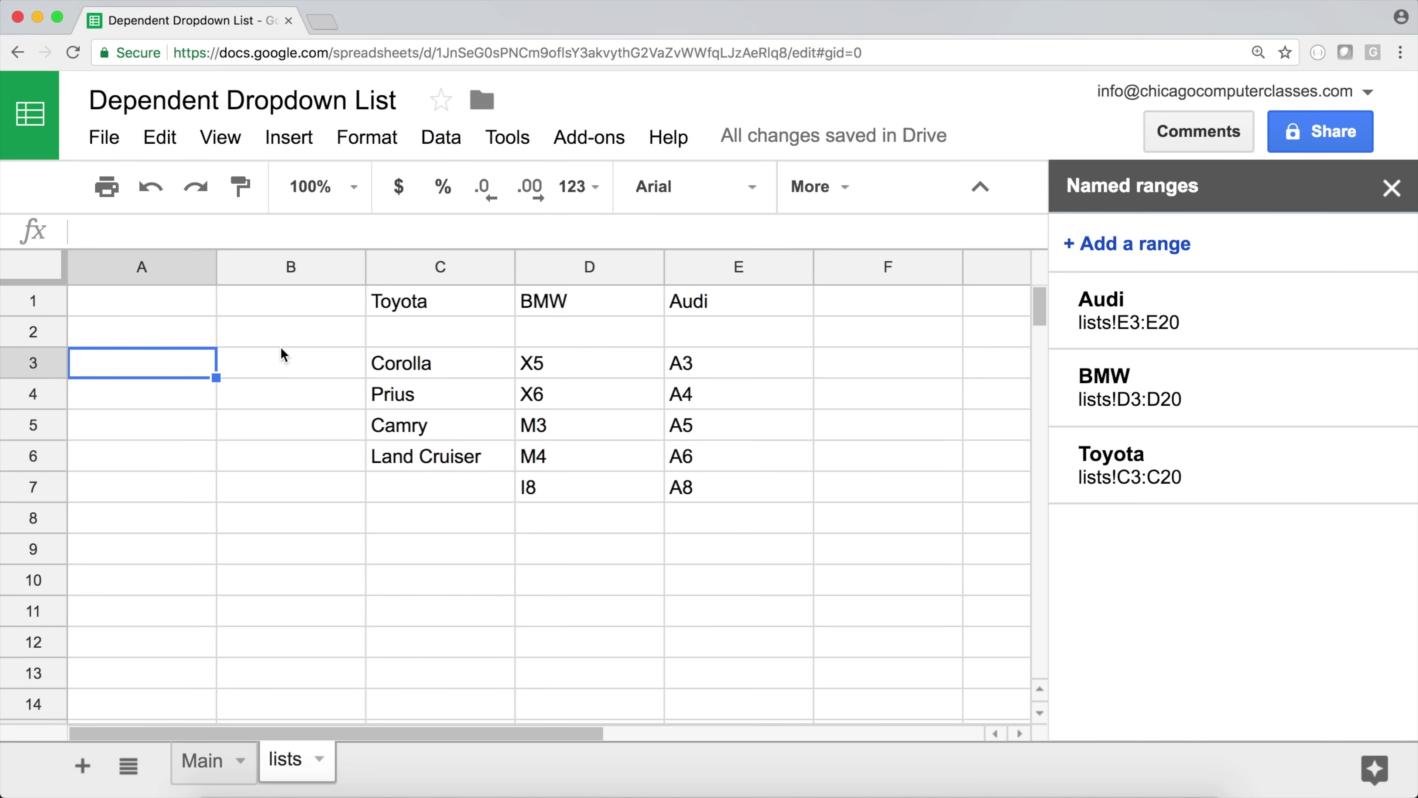
drag(836, 365, 944, 486)
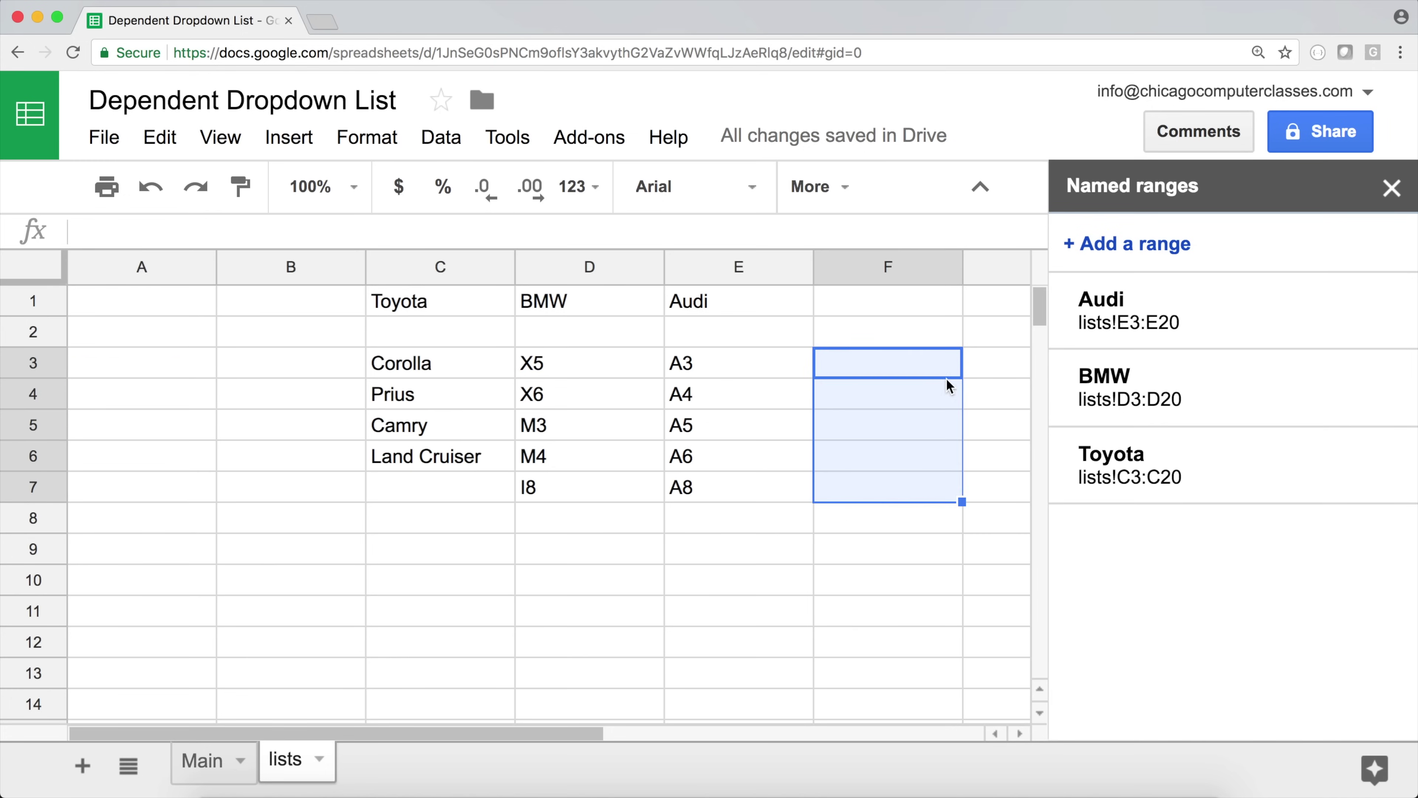
drag(982, 361, 992, 486)
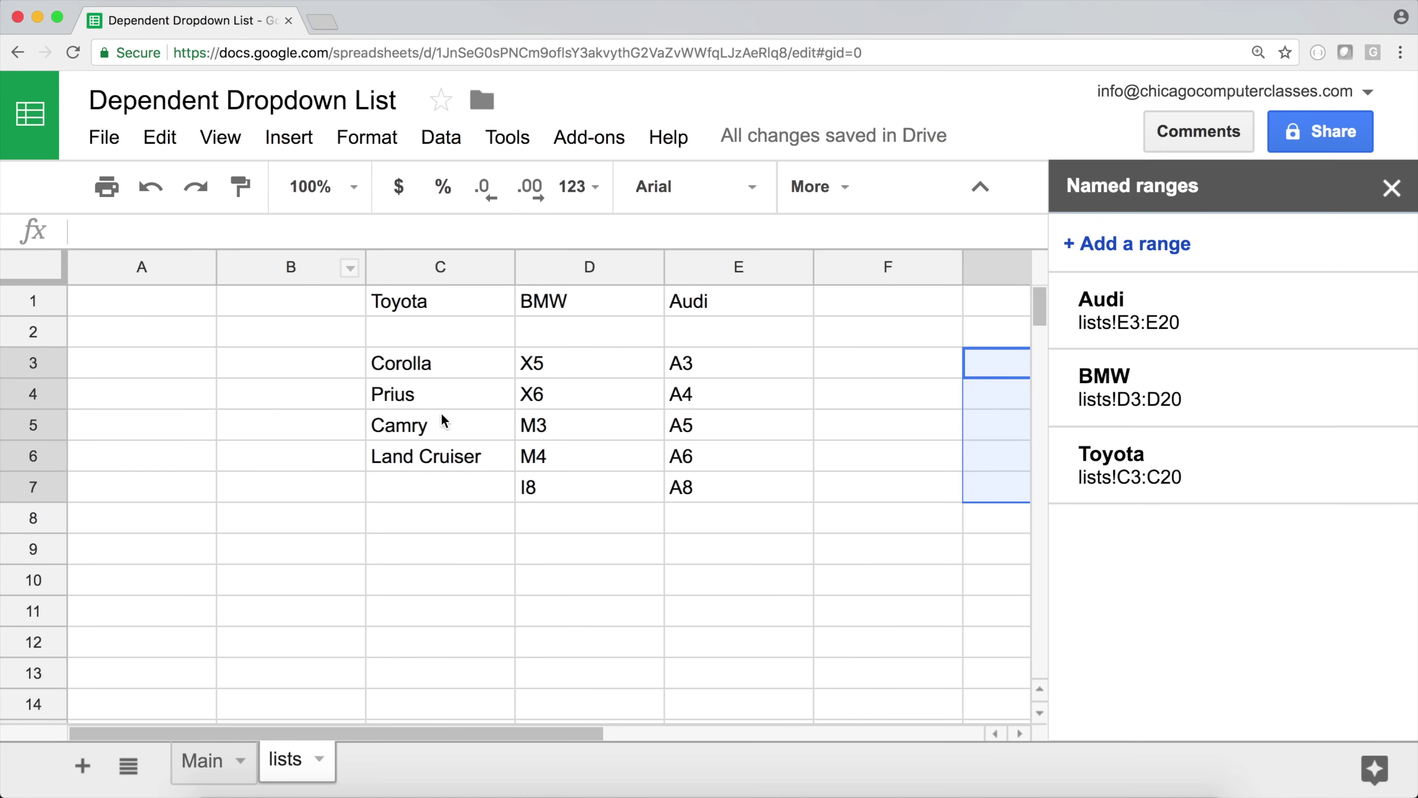
click(114, 361)
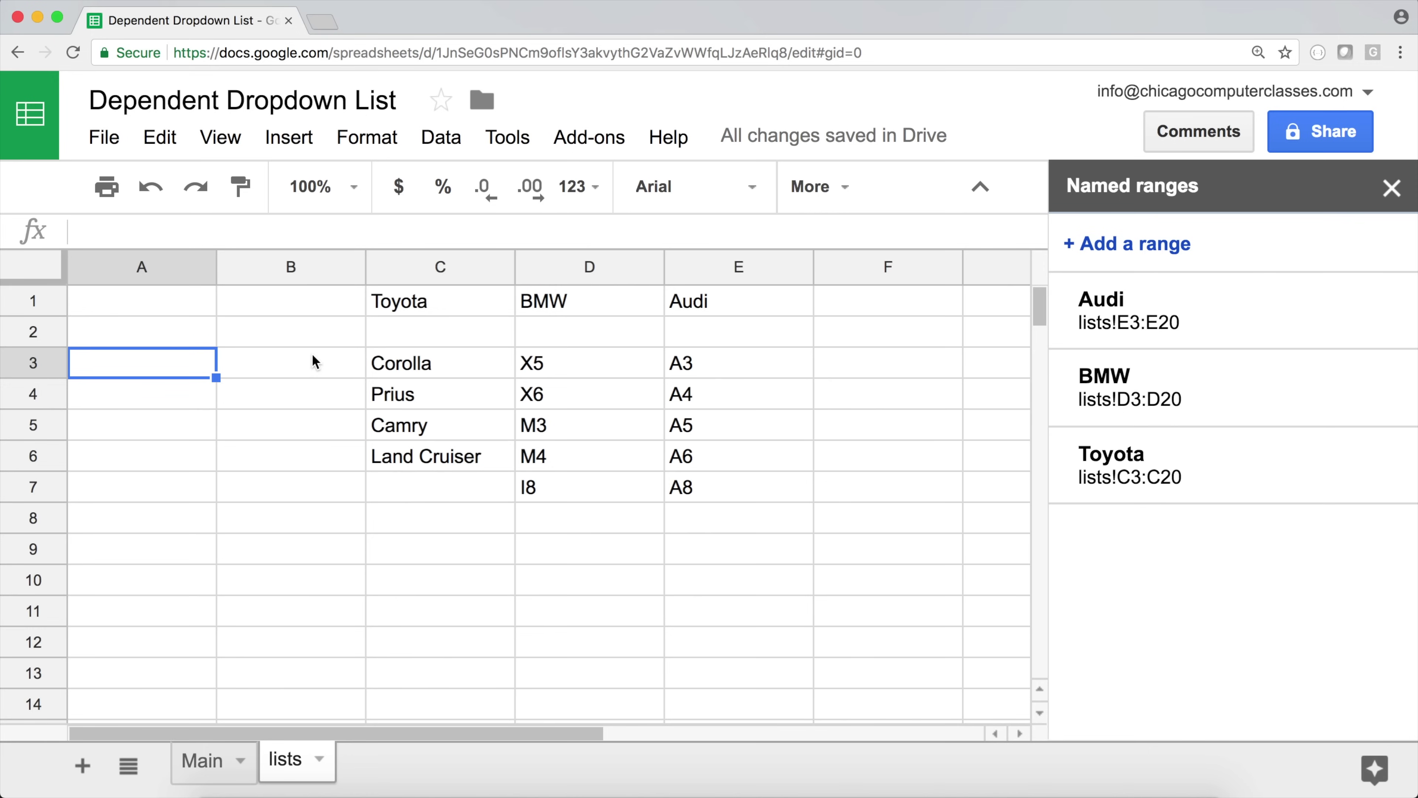
- Enter =INDIRECT(Main!A2) in lists!A3, then select A2 on the Main sheet
text(=ind)
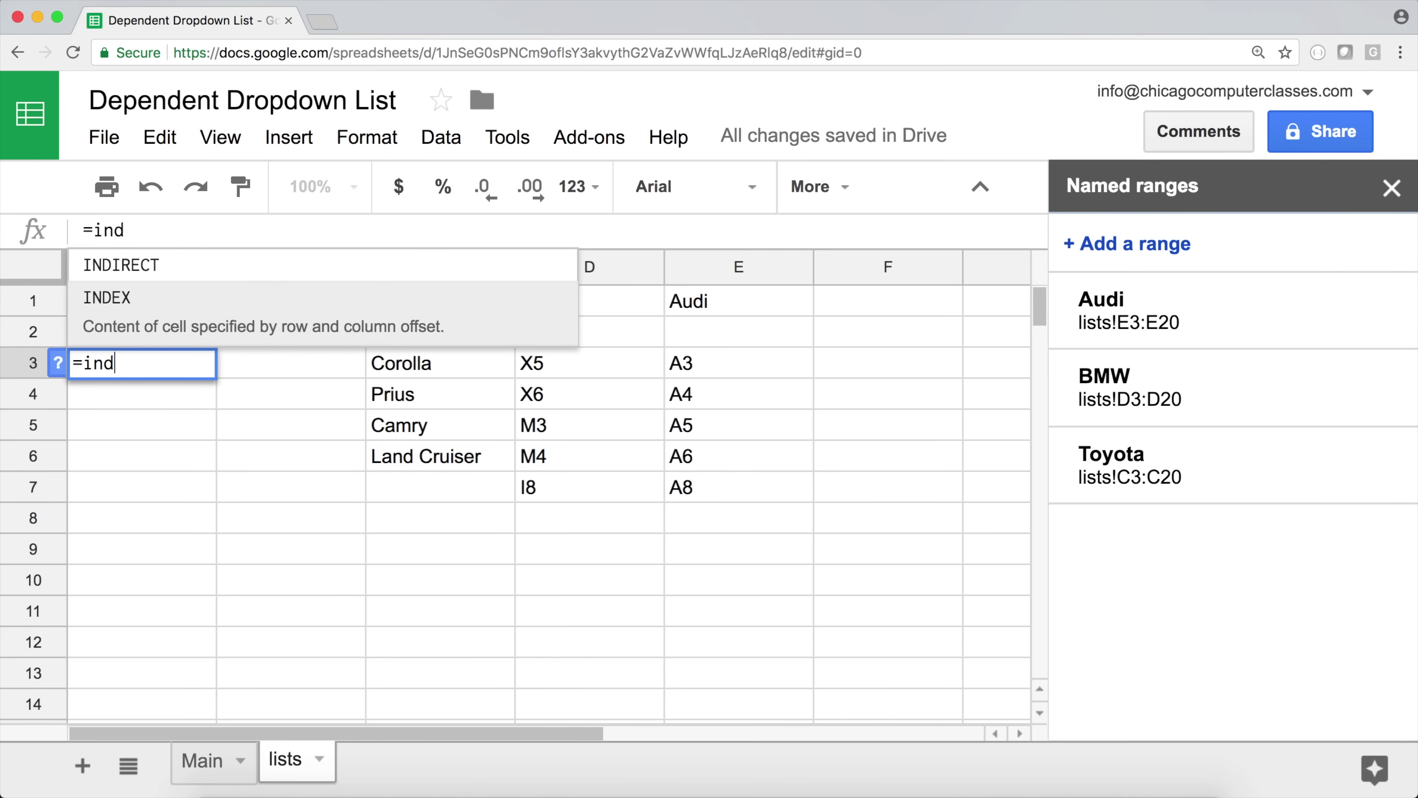
key(Up)
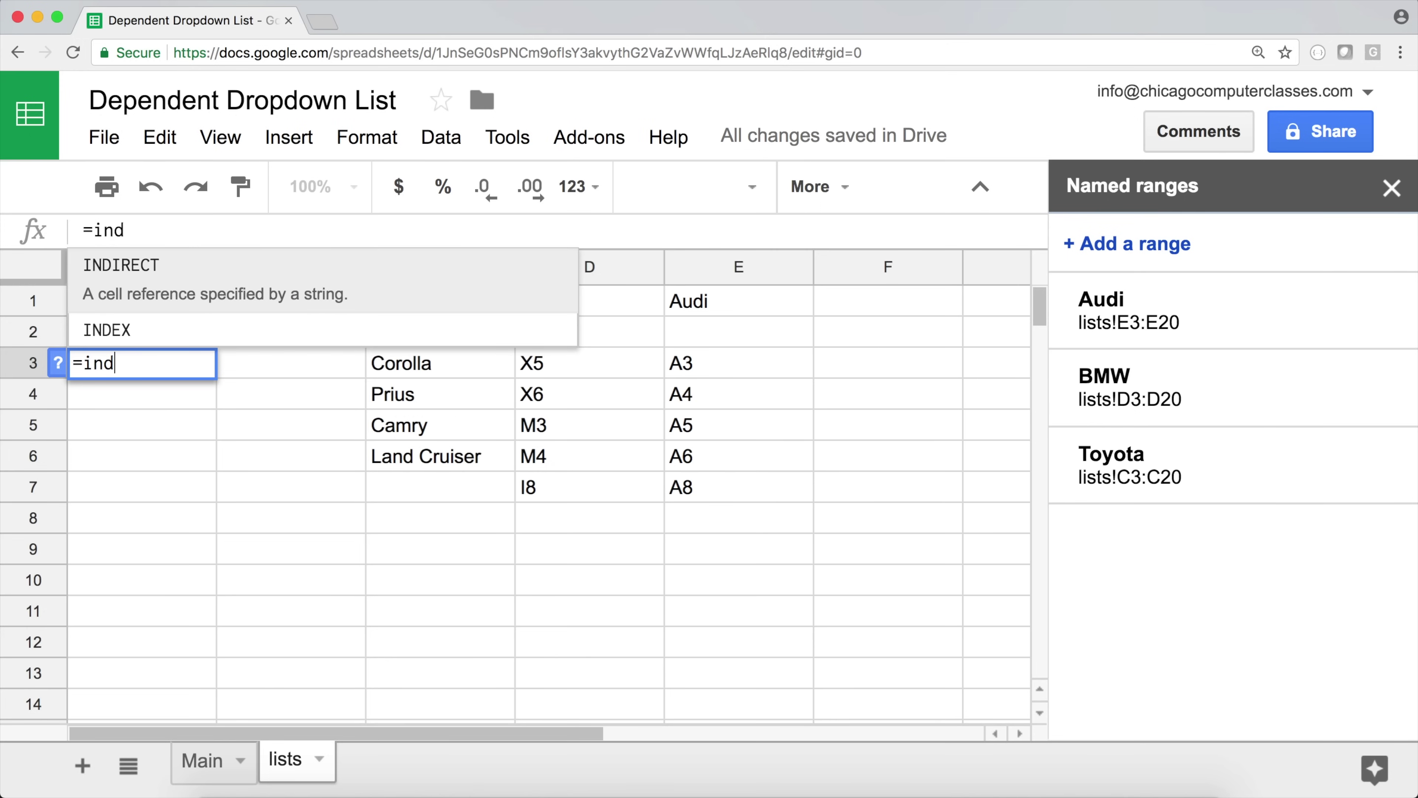
key(Tab)
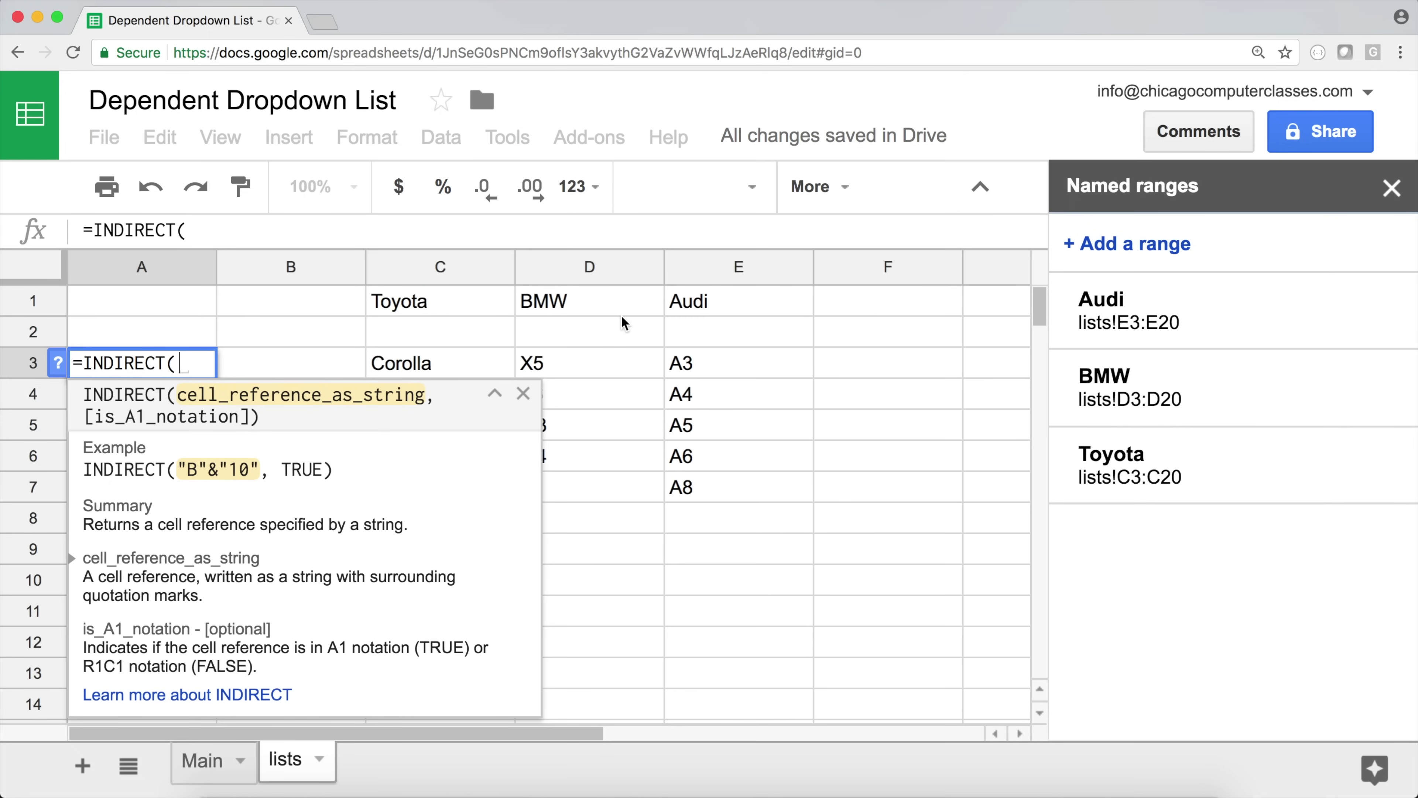
click(219, 764)
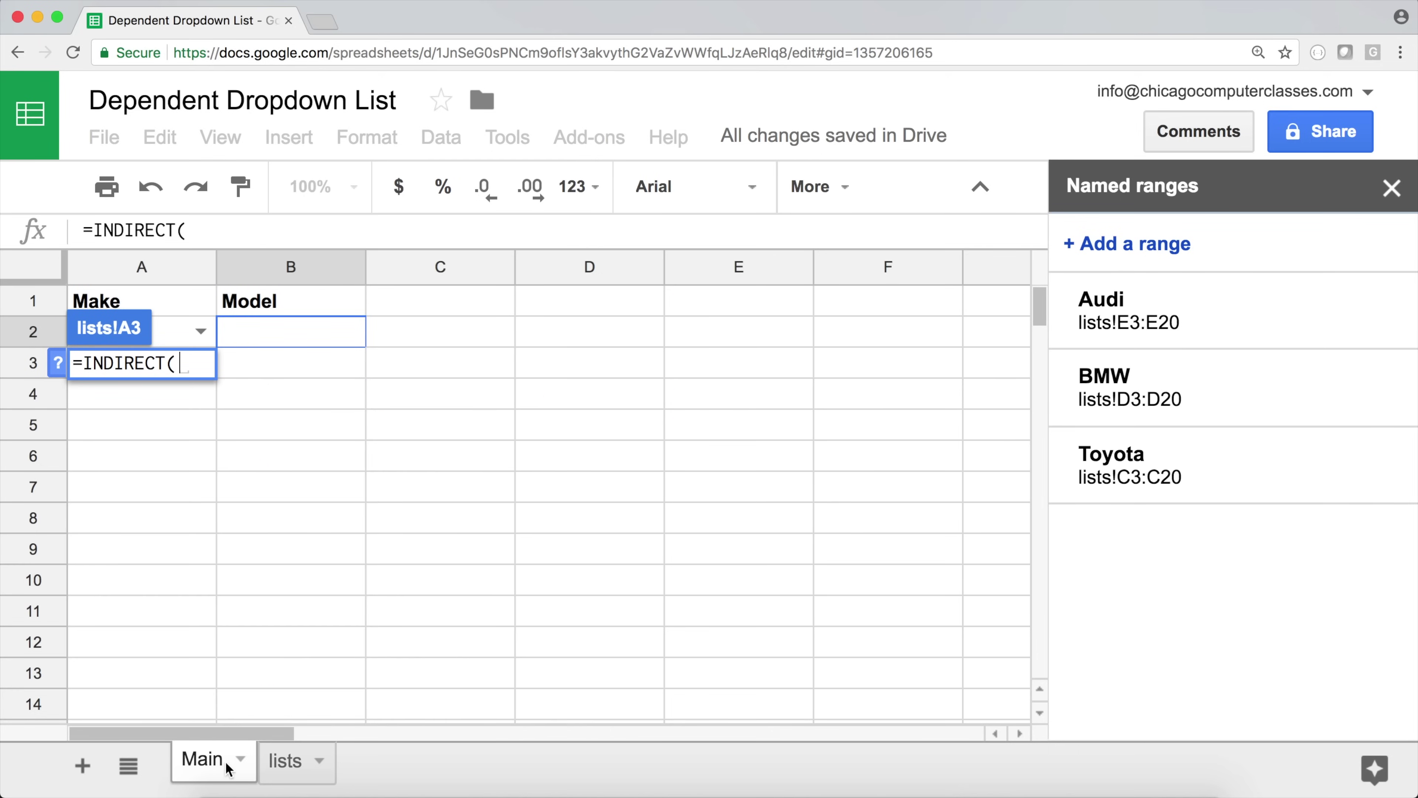
click(169, 330)
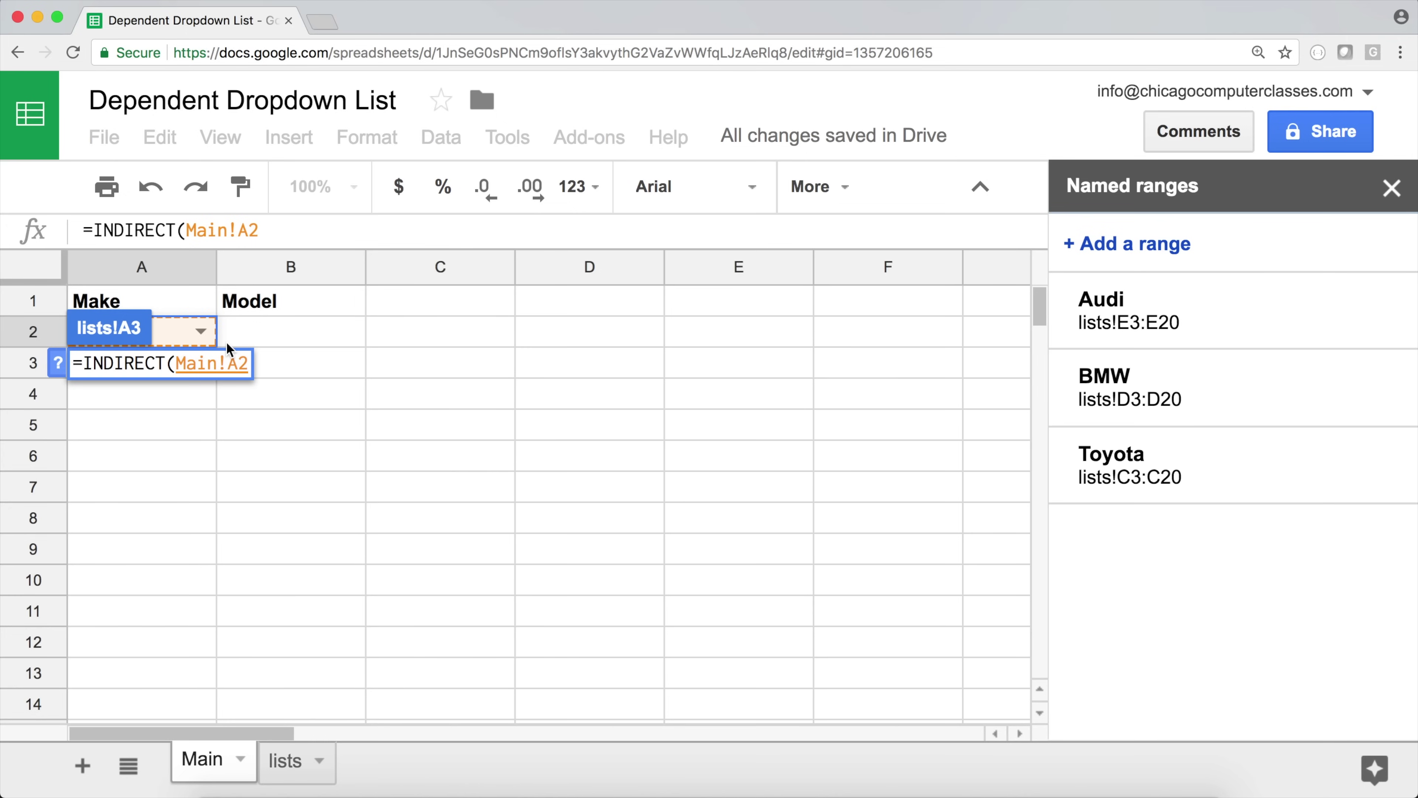
key(Return)
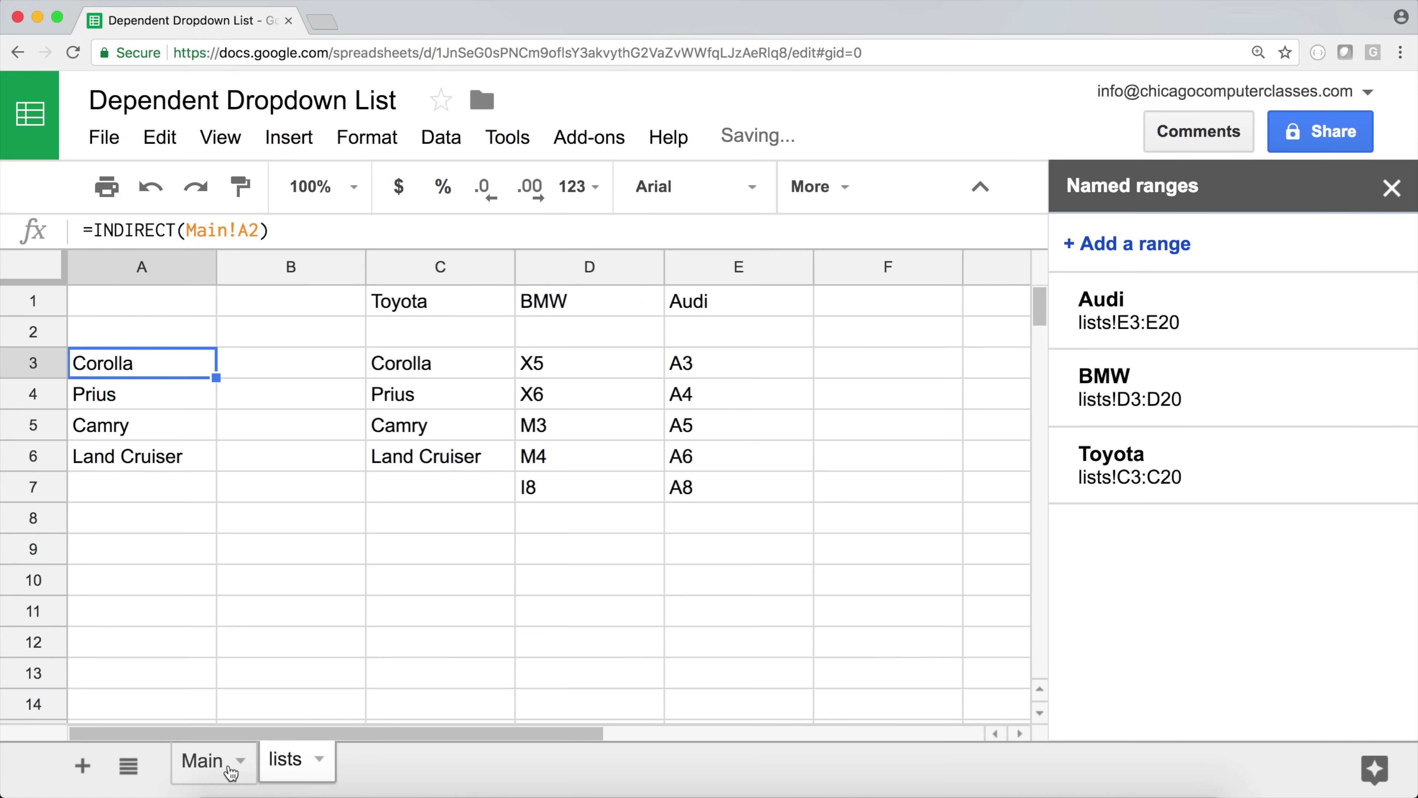
click(209, 760)
click(120, 335)
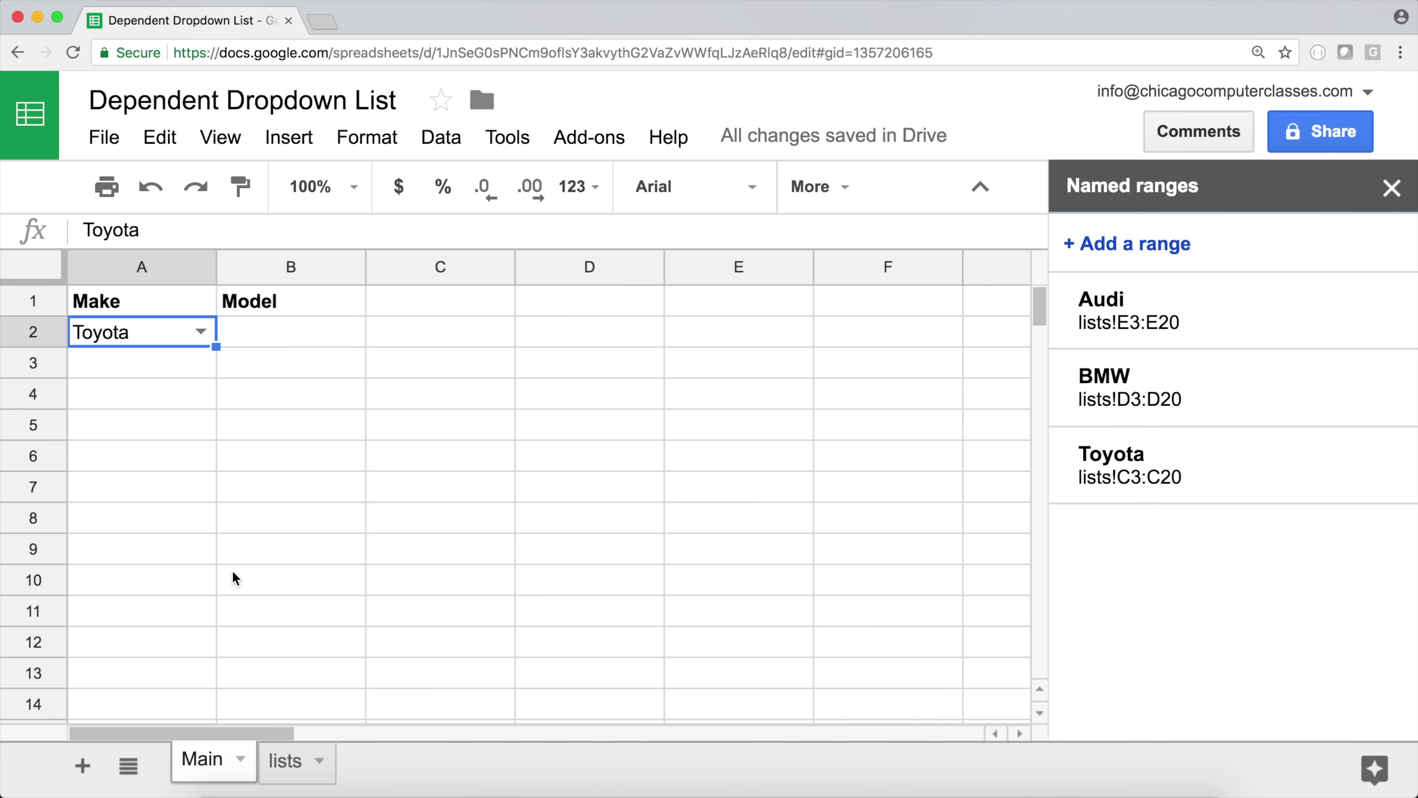
- Pick BMW in Main!A2 and compare lists column A's results with the BMW models
click(285, 760)
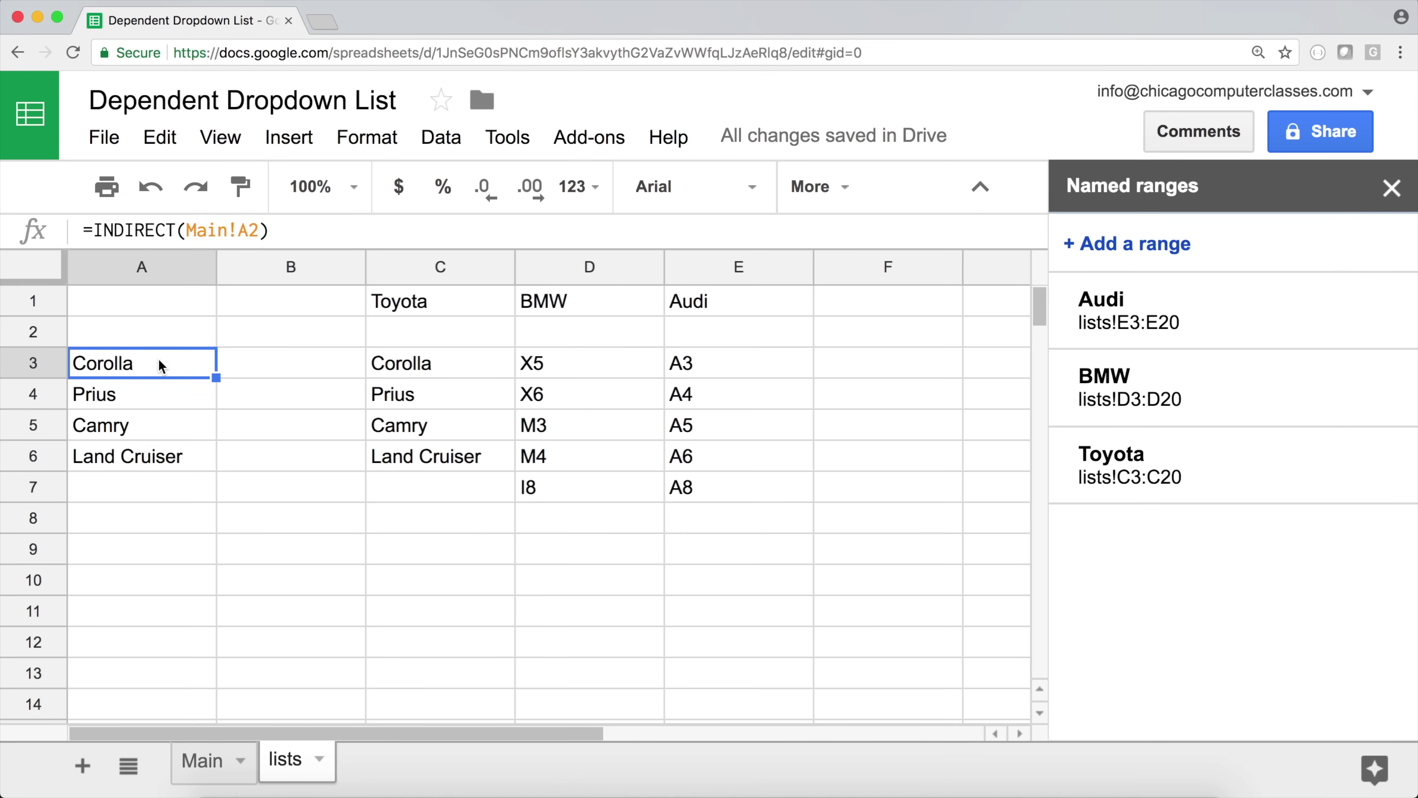
double_click(159, 363)
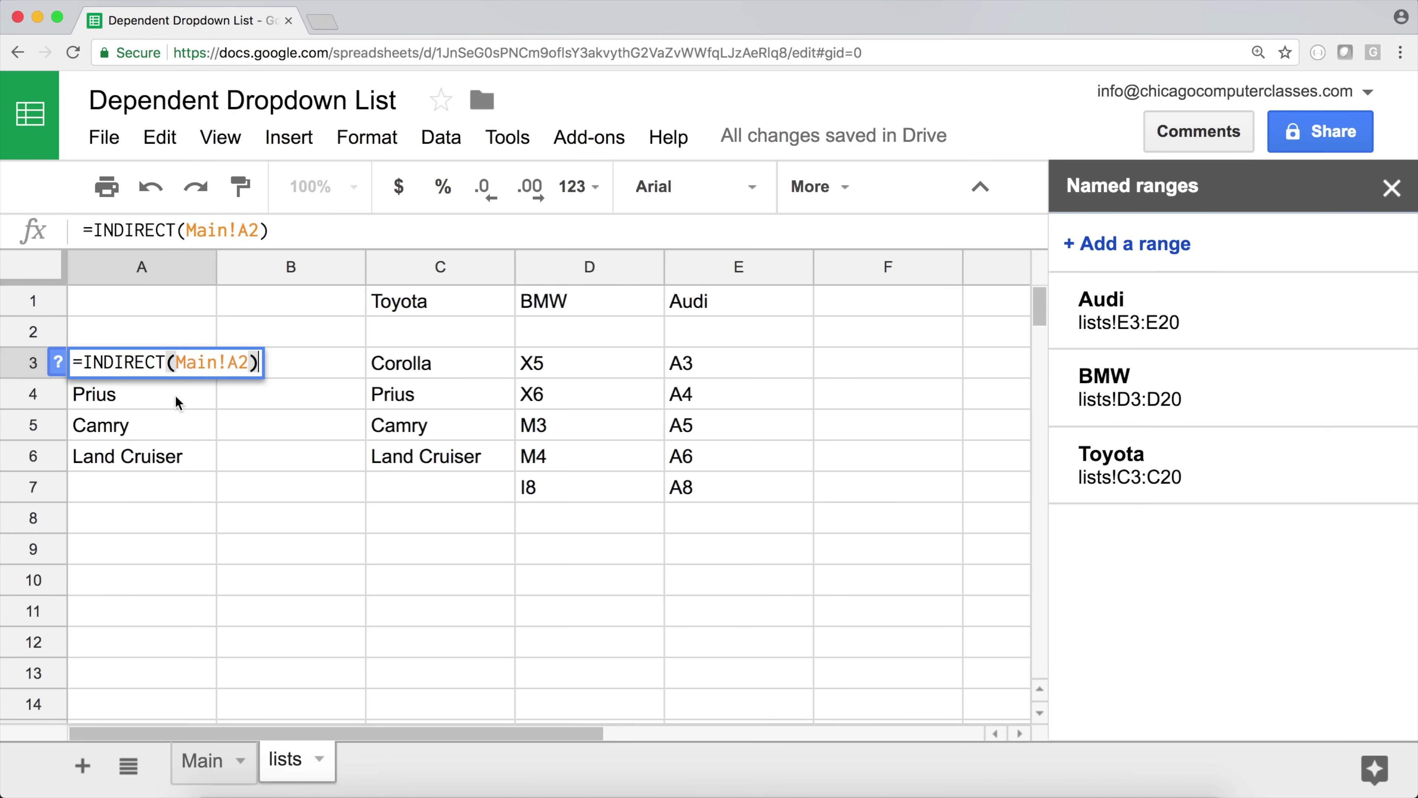
key(Escape)
click(214, 761)
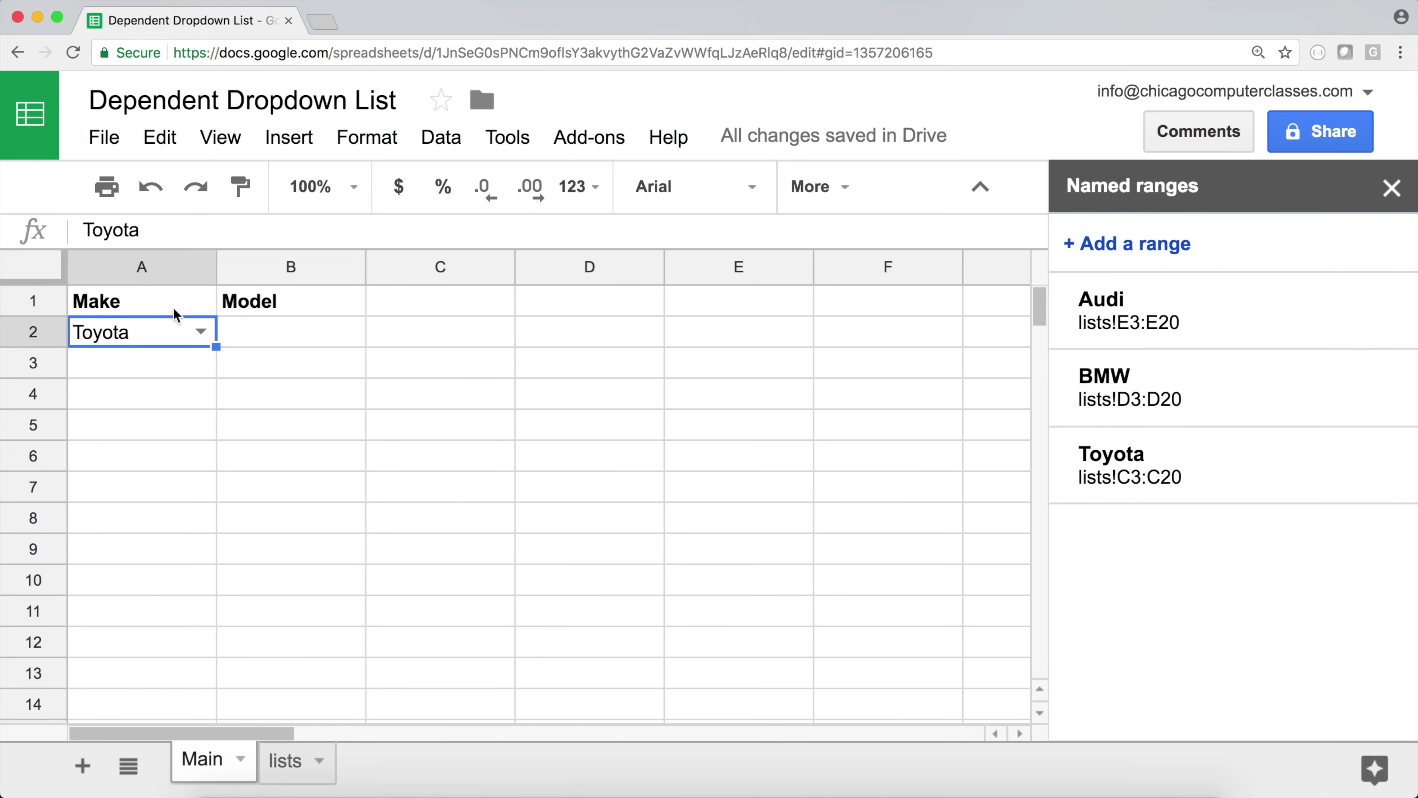
click(205, 334)
click(166, 406)
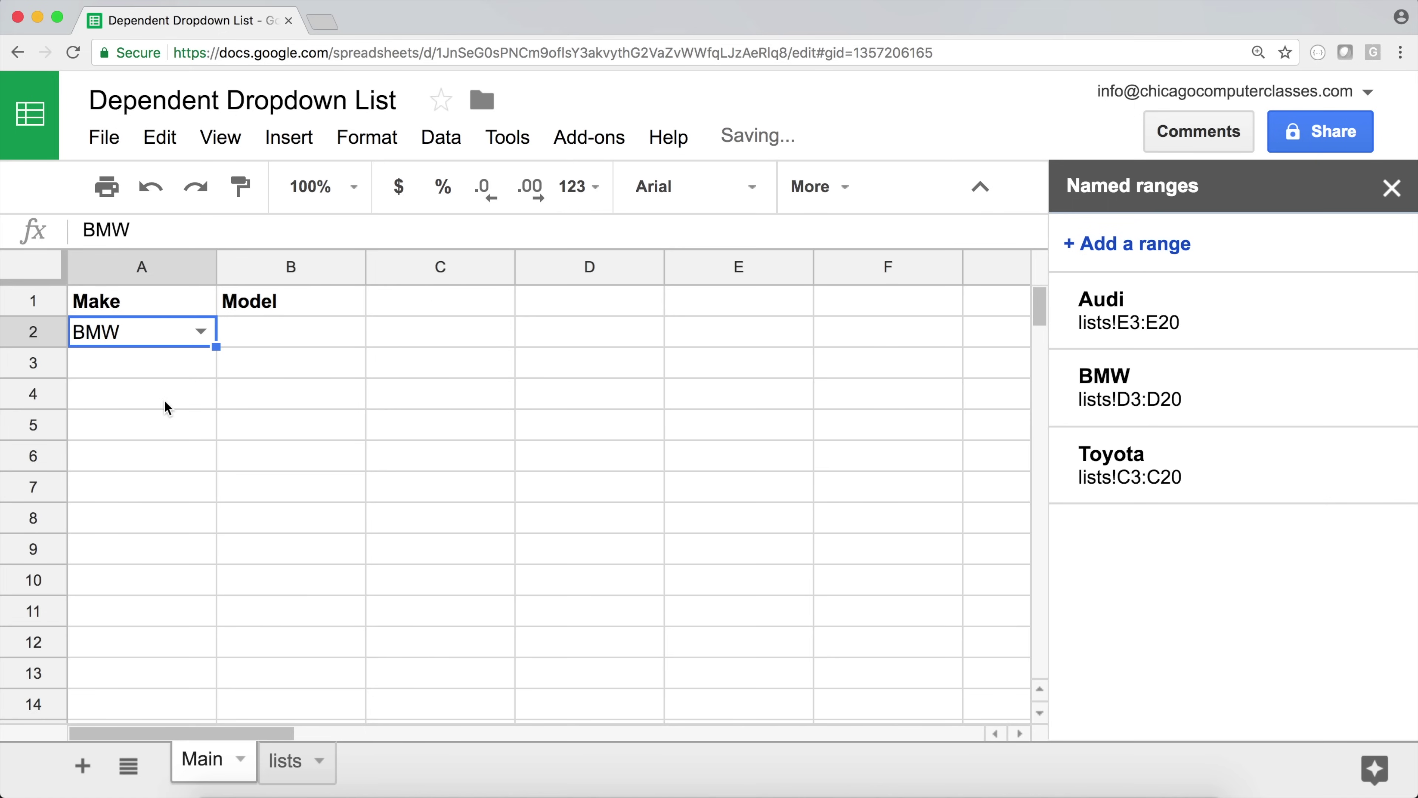
click(288, 763)
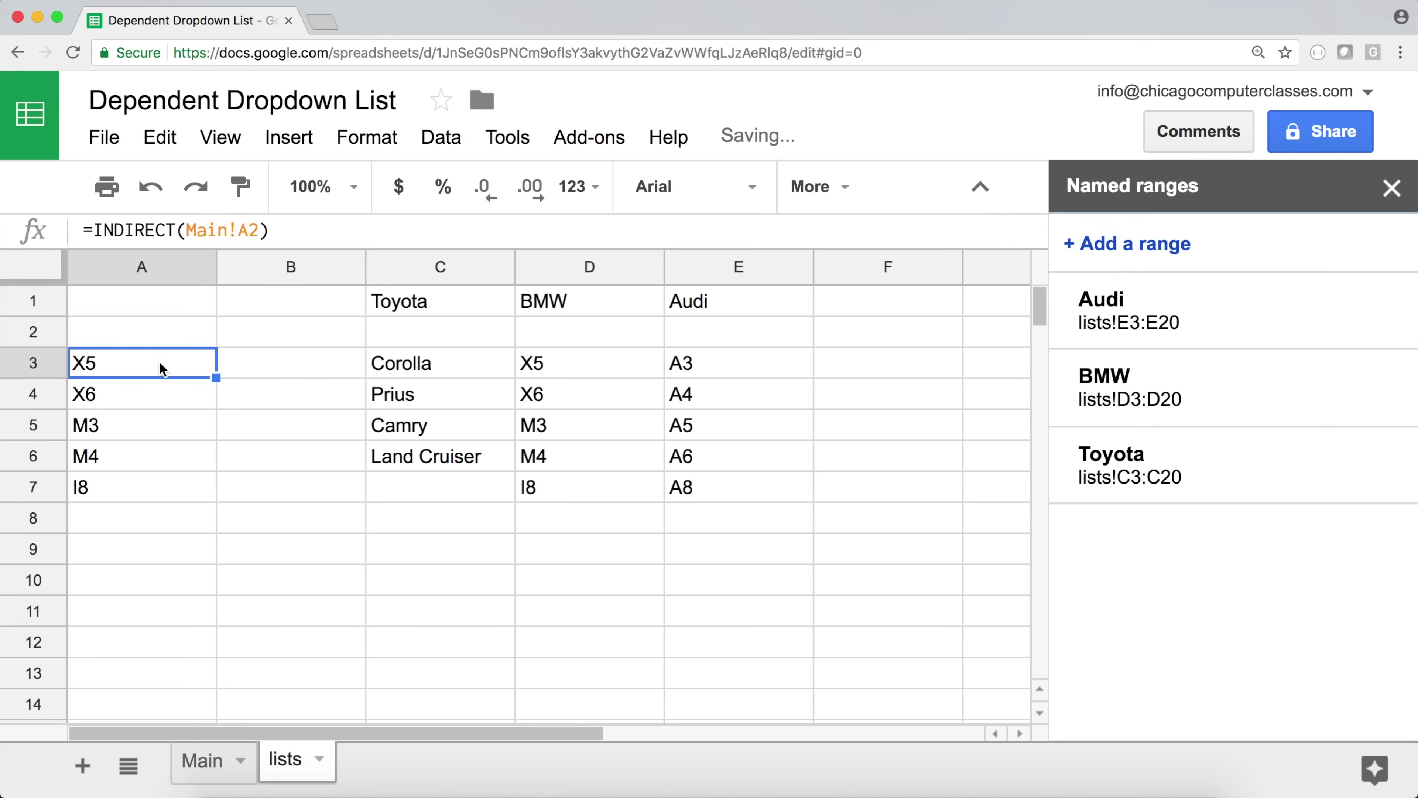
drag(152, 364, 139, 487)
drag(571, 359, 560, 501)
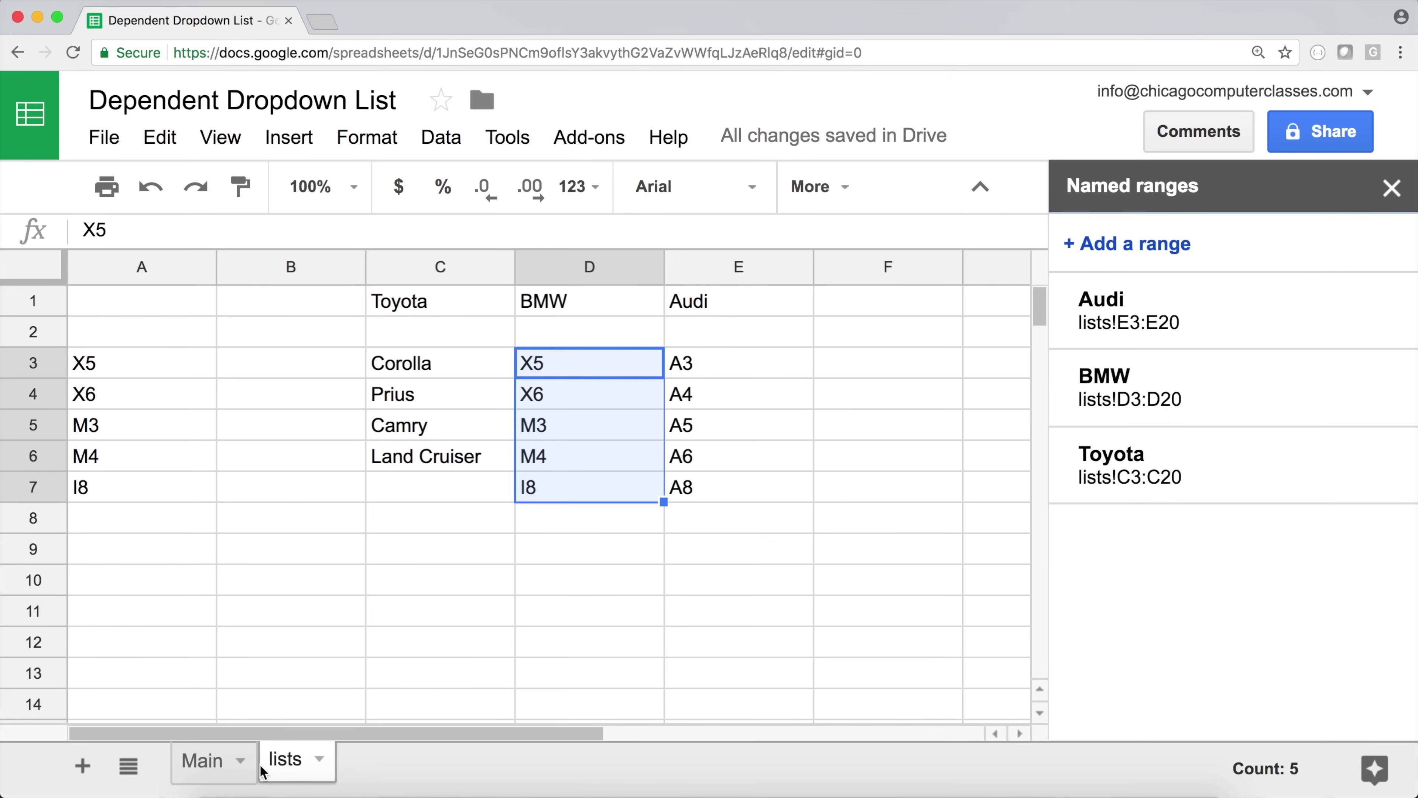
- Switch the Make to Audi and check the INDIRECT results in lists!A3:A8
click(203, 760)
click(198, 335)
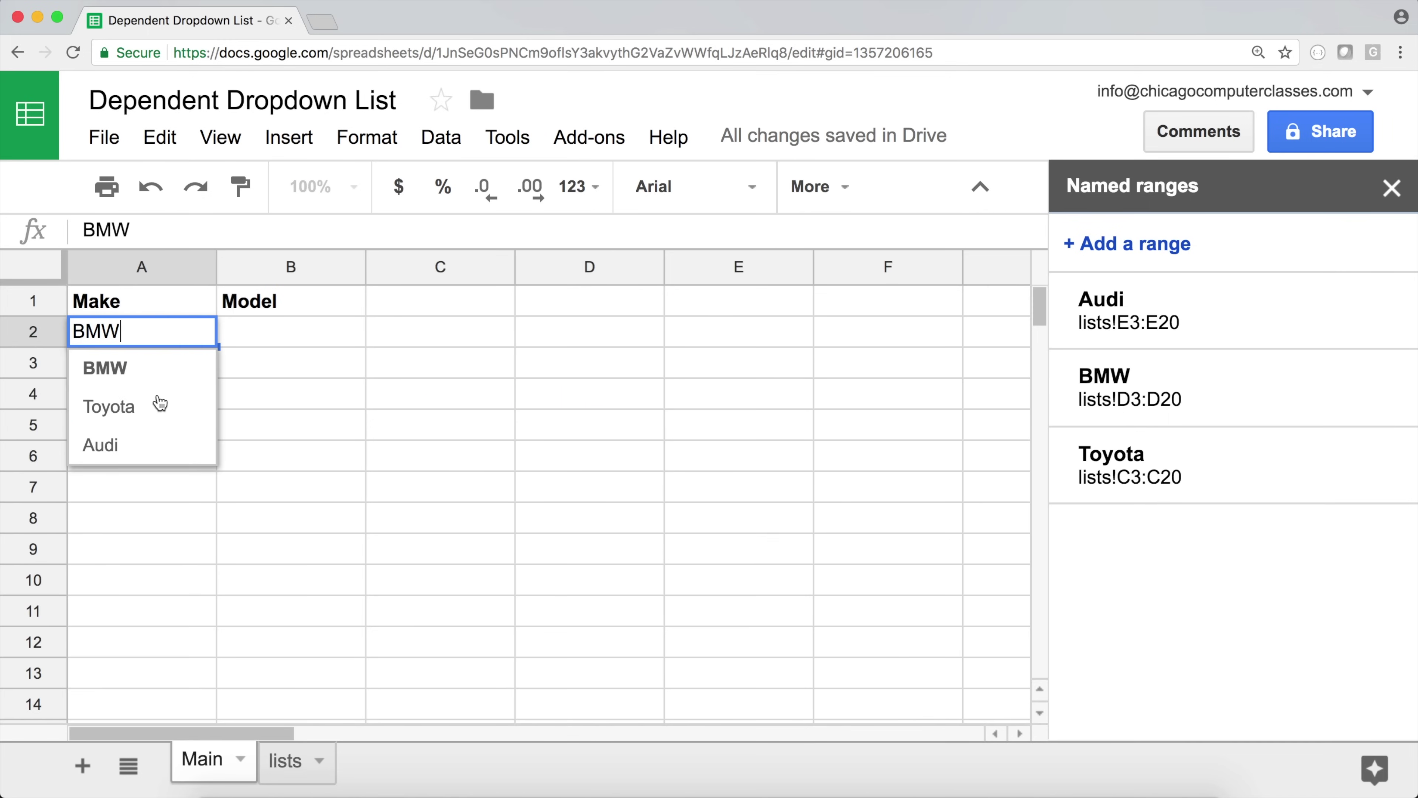
click(132, 457)
click(282, 760)
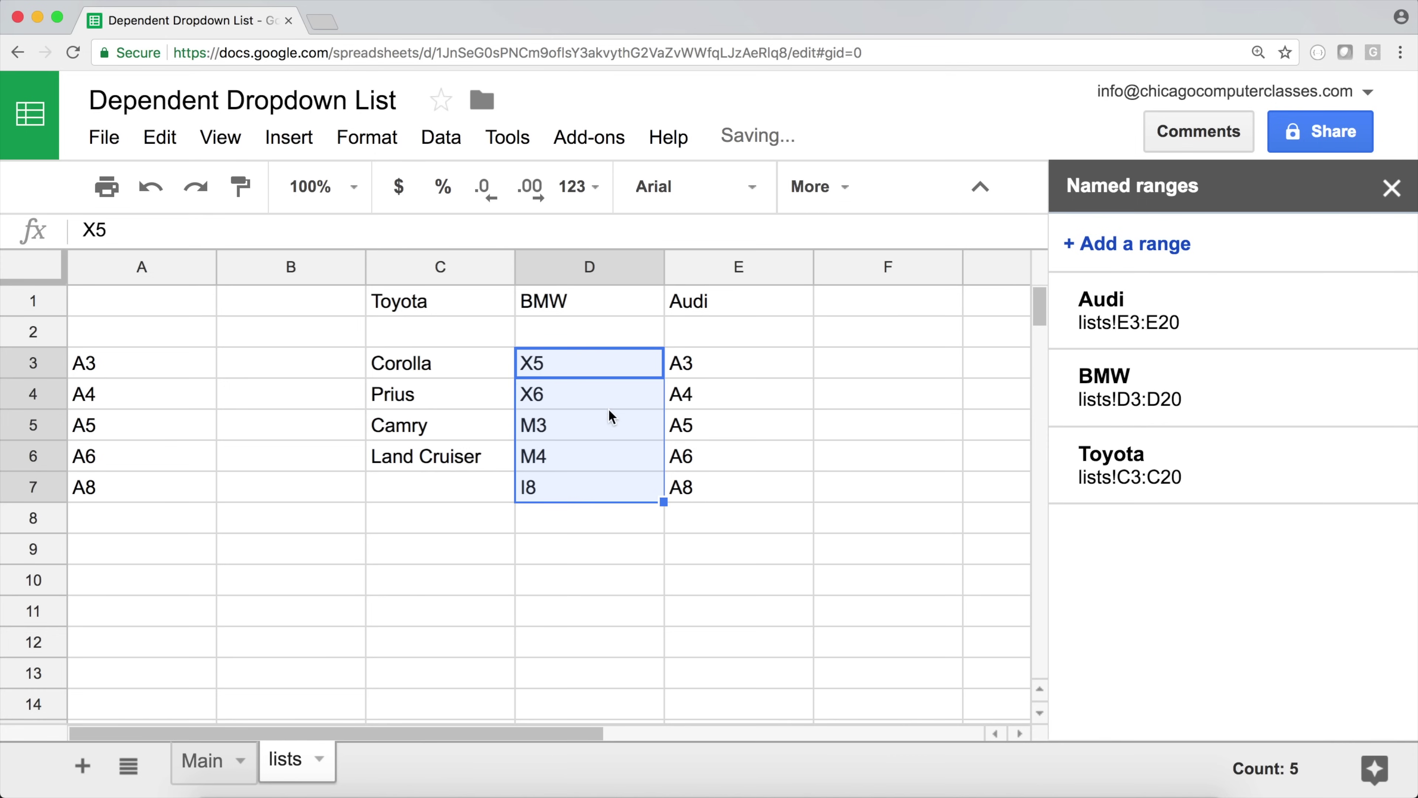
drag(90, 369, 106, 521)
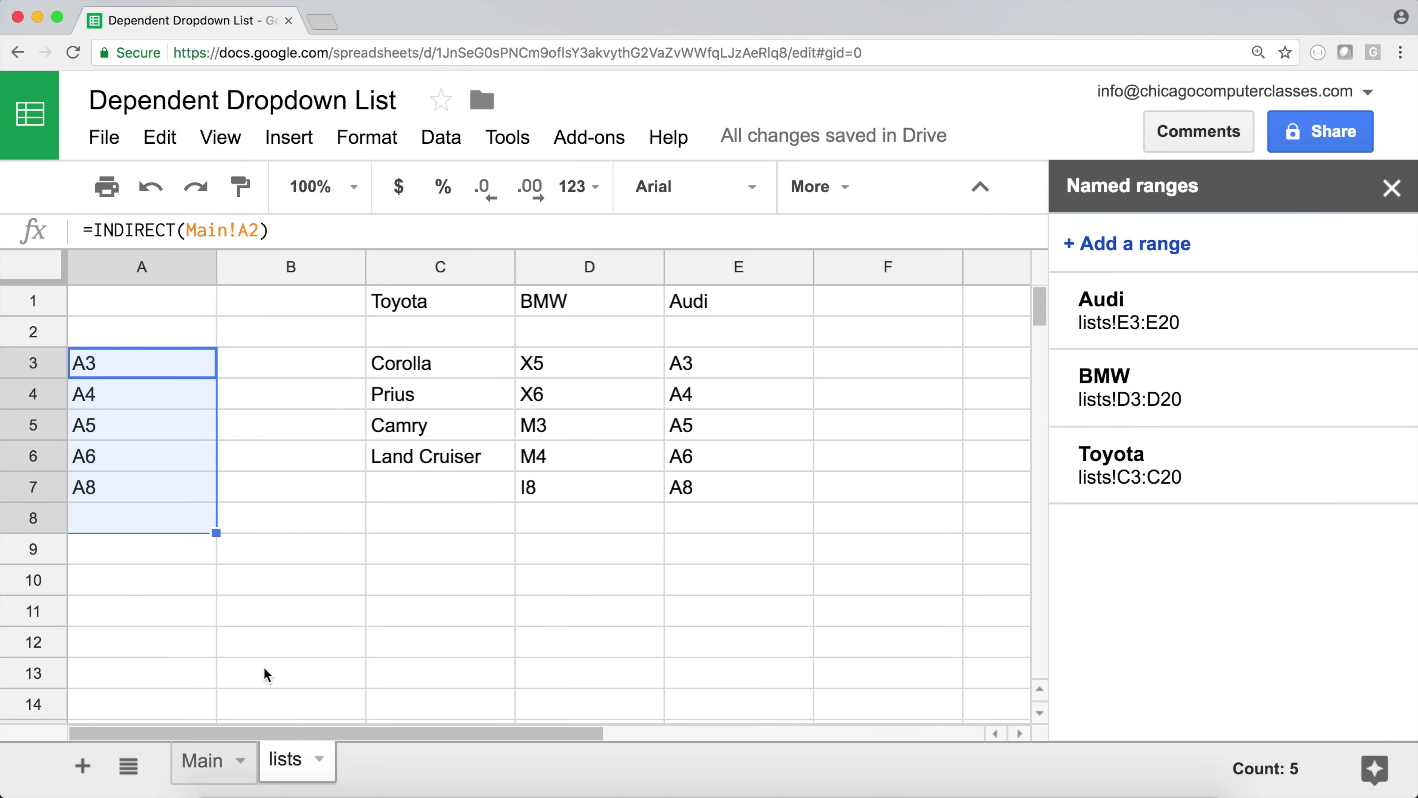
- Set the Make to Toyota and confirm lists!A3 spills the Toyota models
click(203, 761)
click(200, 333)
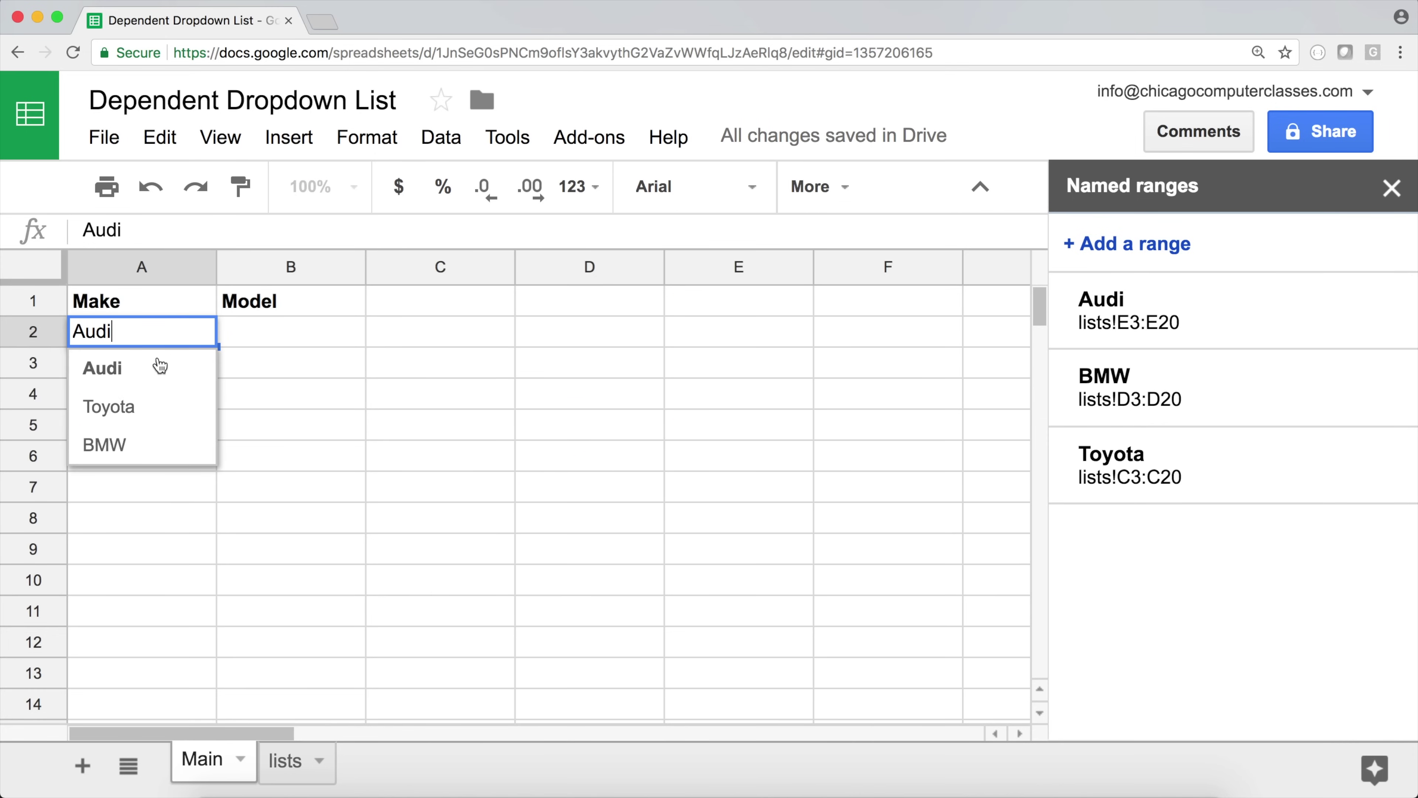
click(158, 370)
click(144, 409)
click(200, 331)
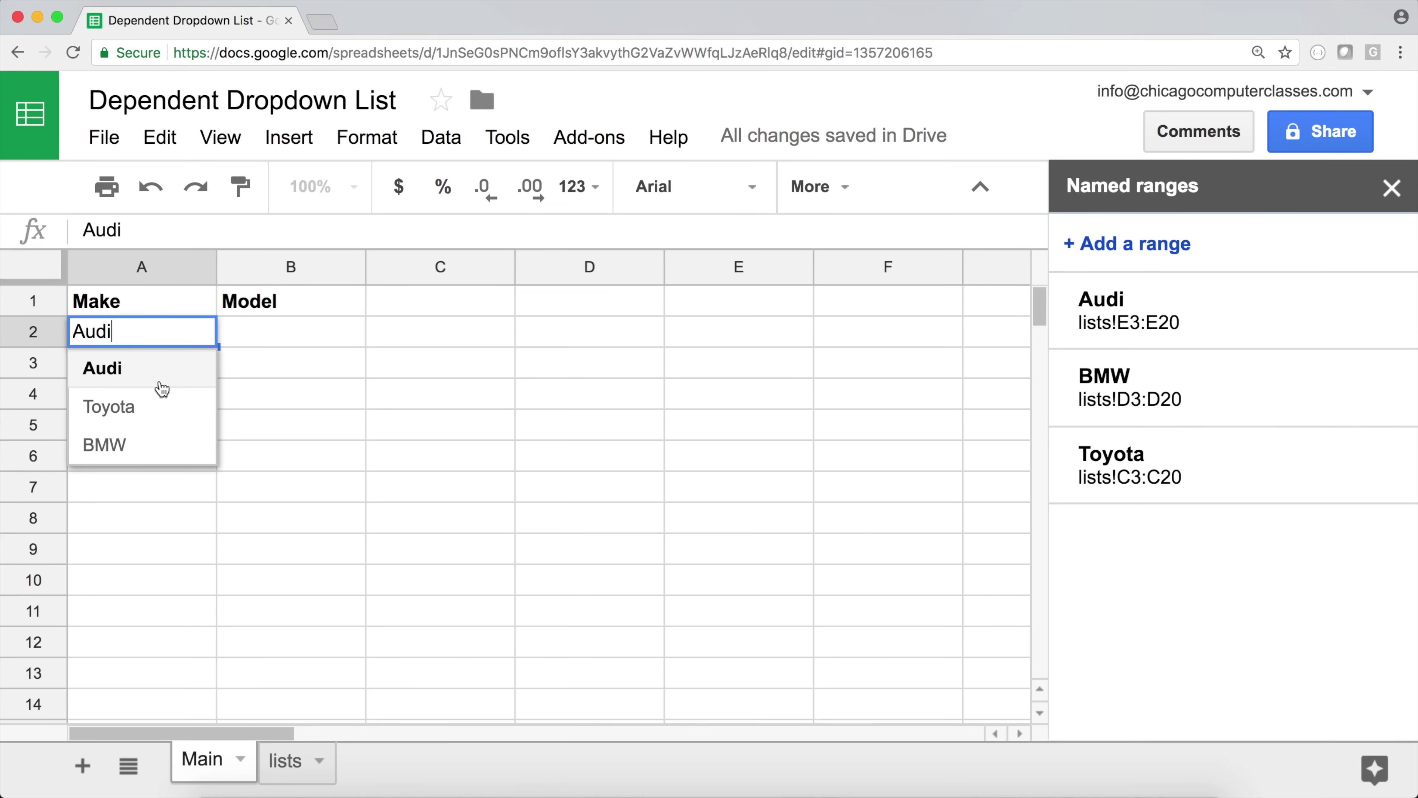
click(149, 415)
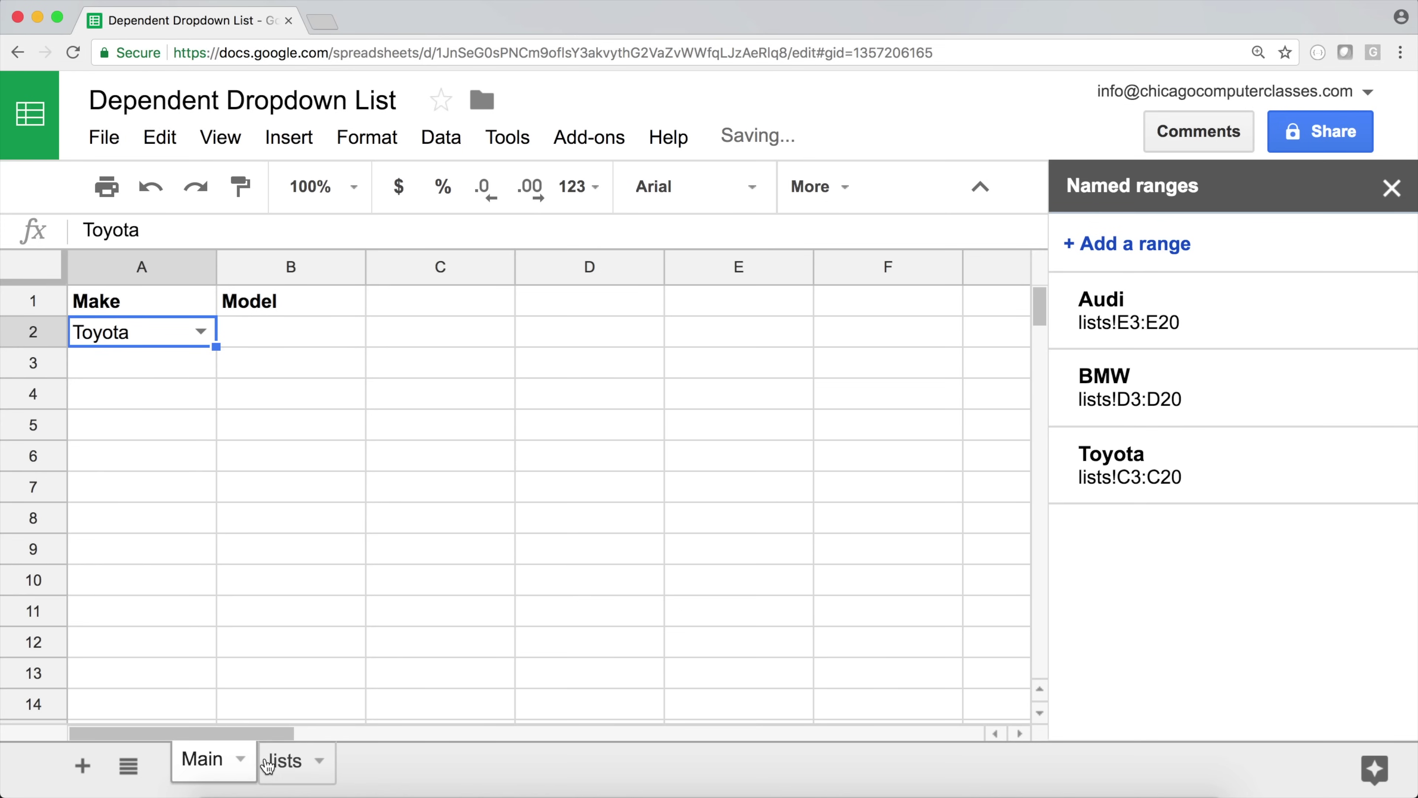
click(286, 759)
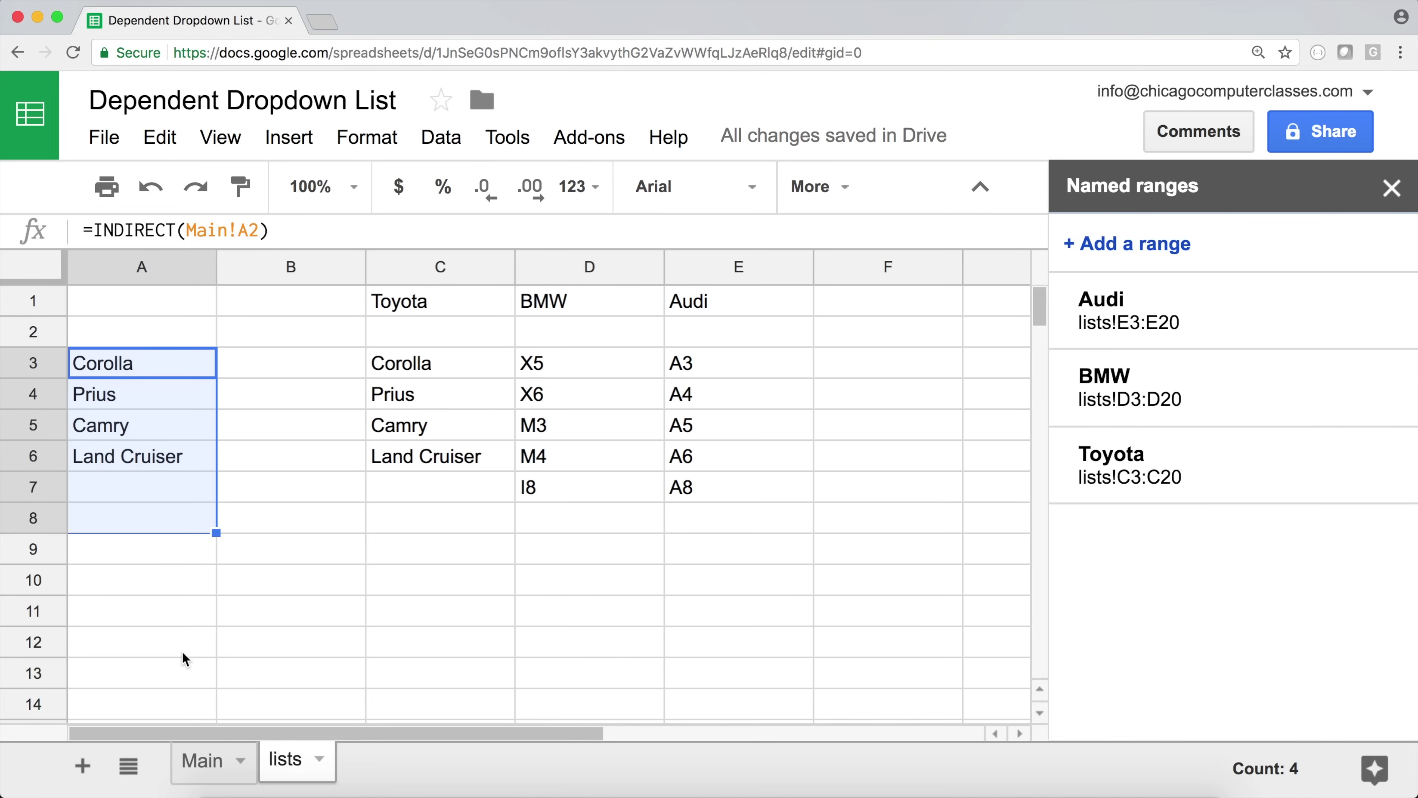
click(143, 364)
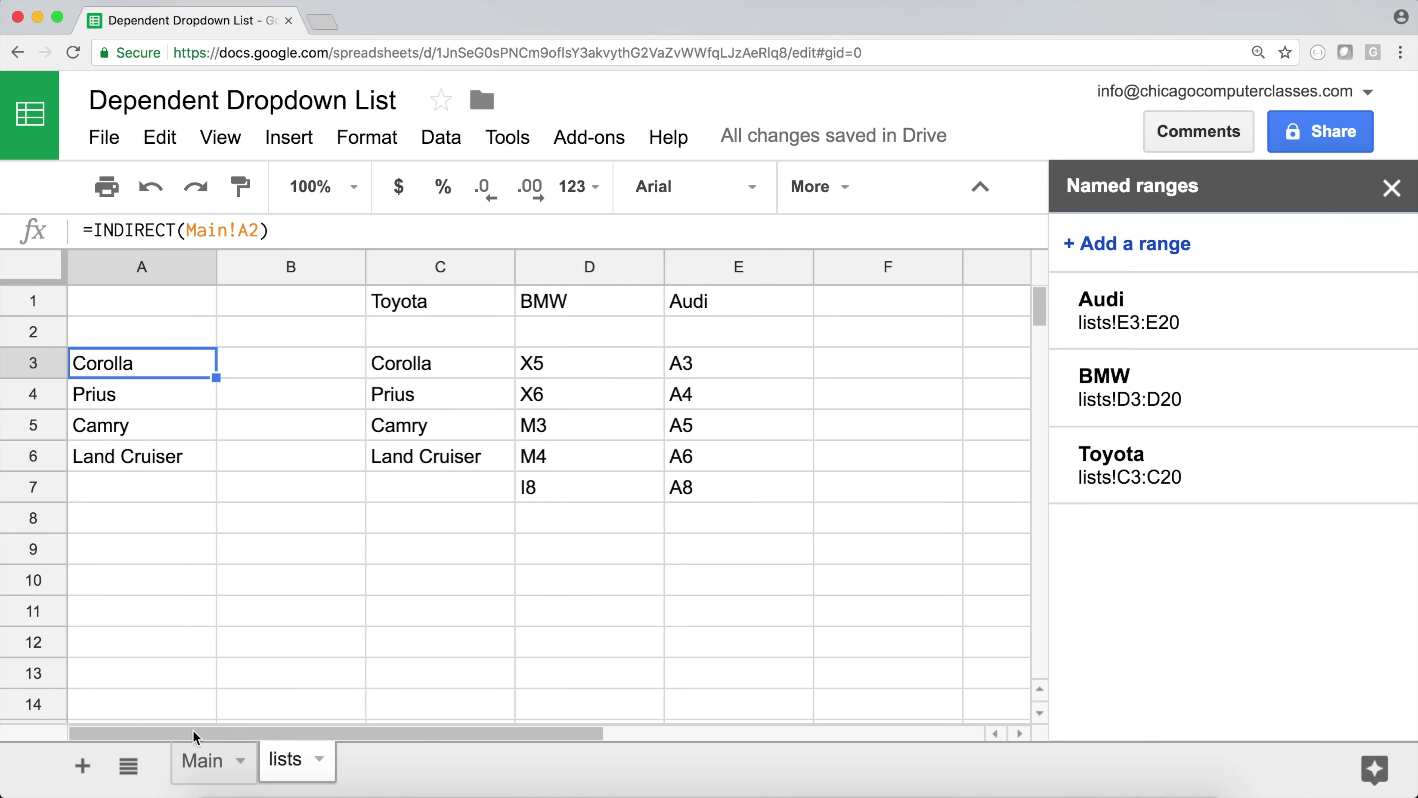
click(221, 765)
- Open data validation for Main!B2 with a dropdown list-from-range source
click(243, 328)
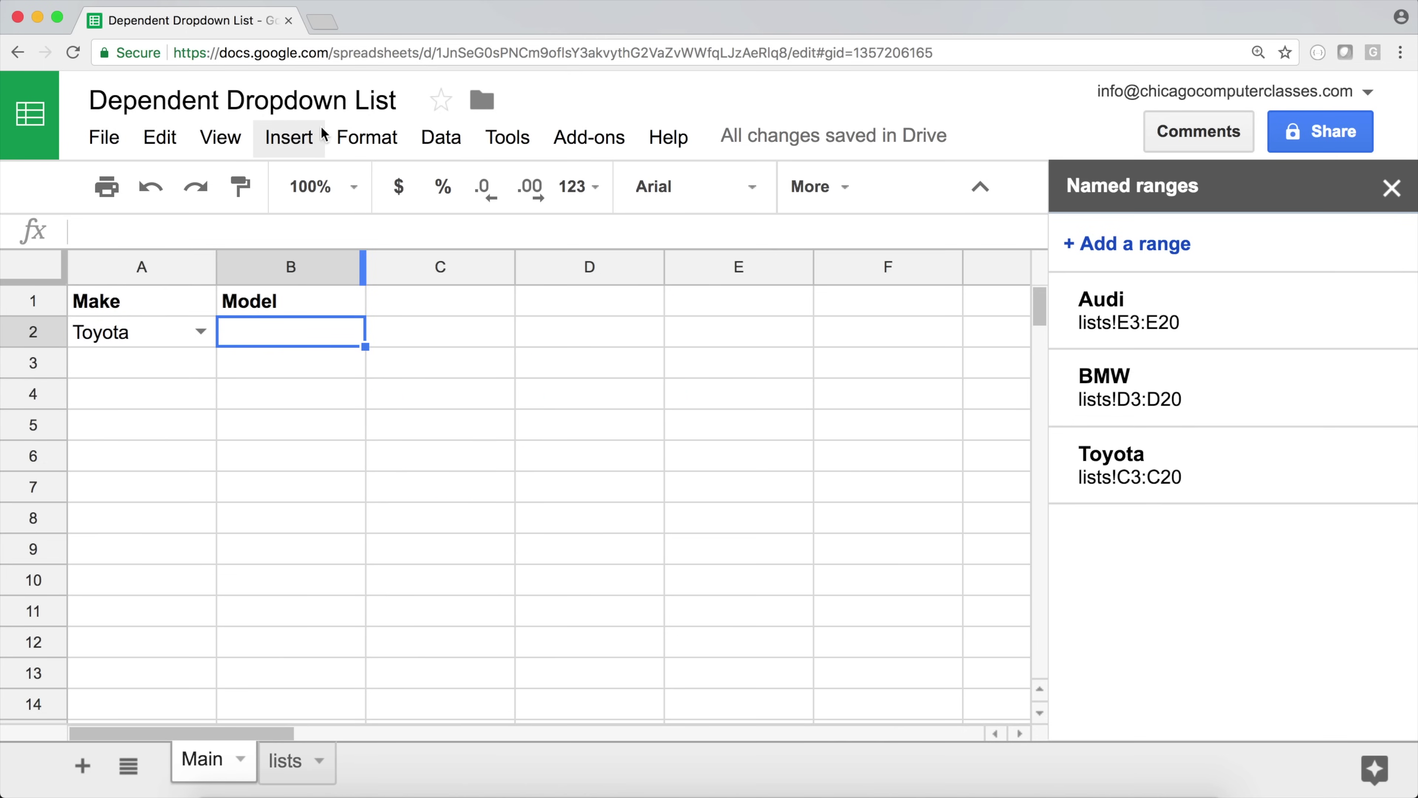
click(454, 139)
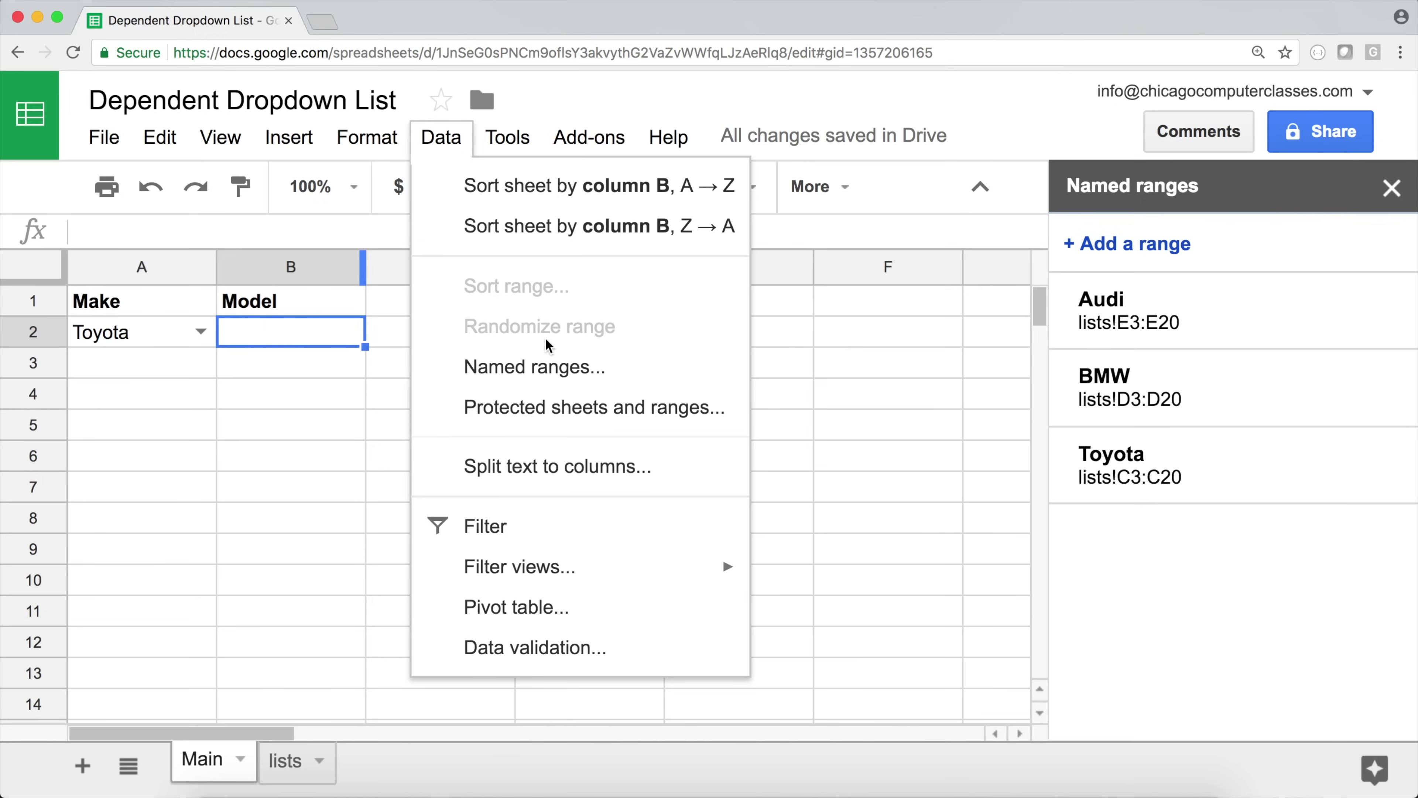
click(551, 659)
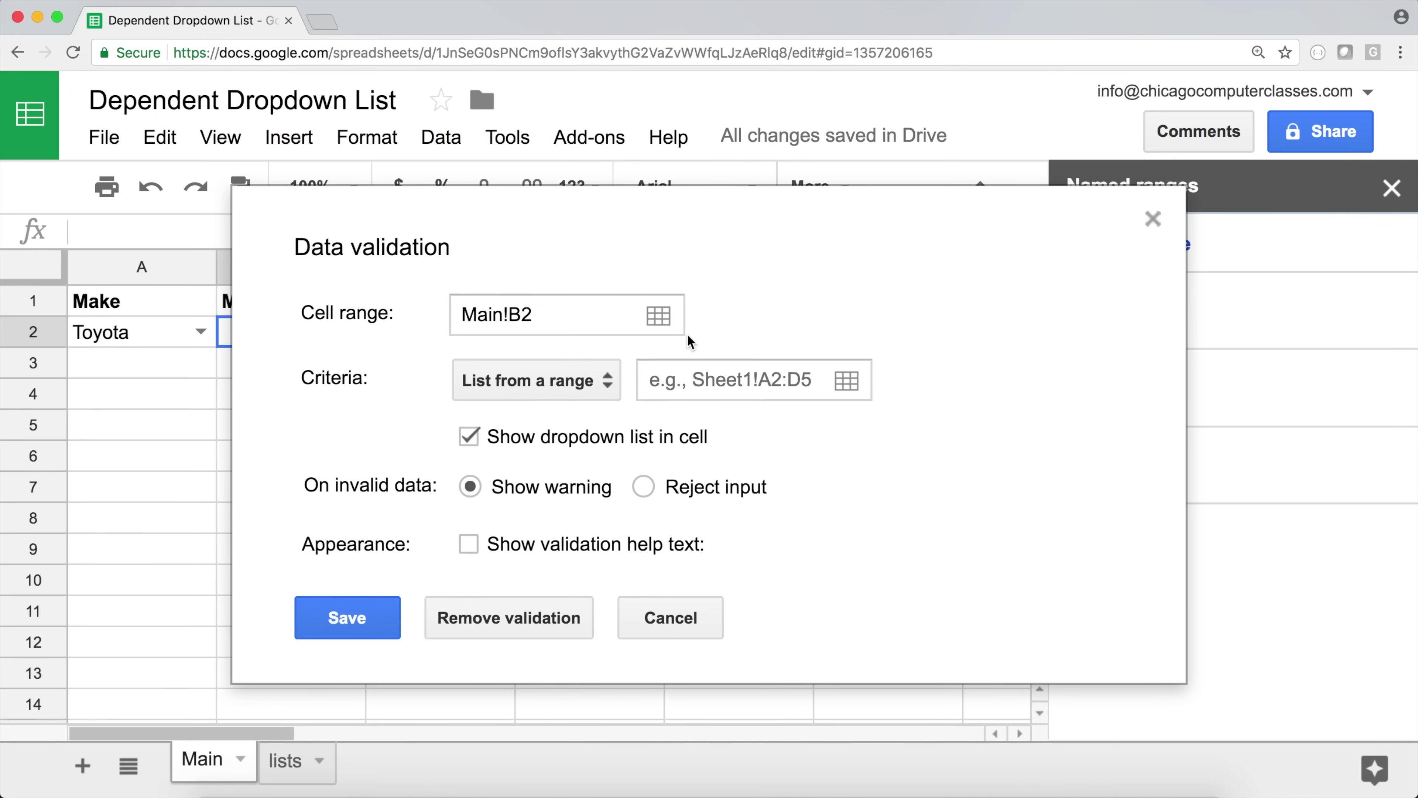
click(682, 383)
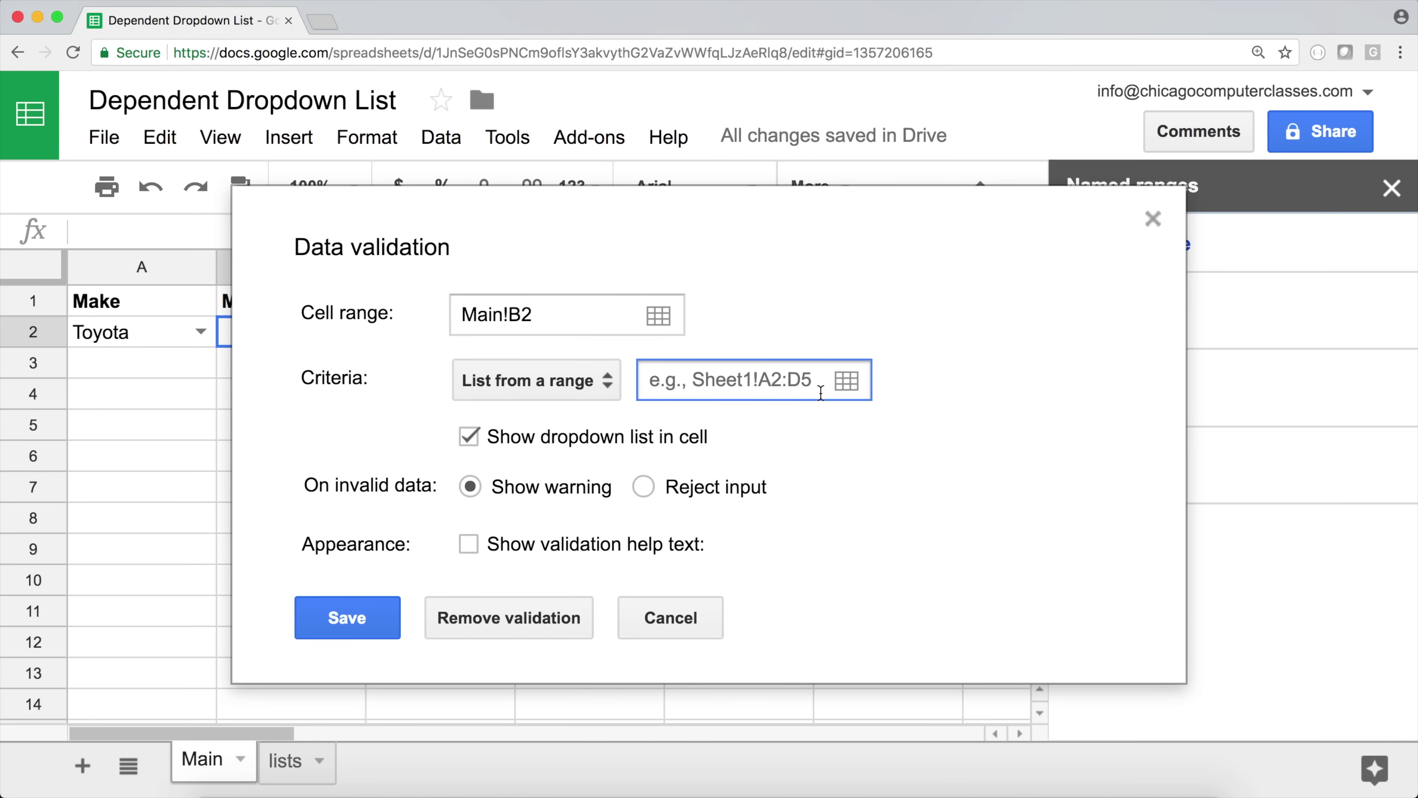
click(846, 380)
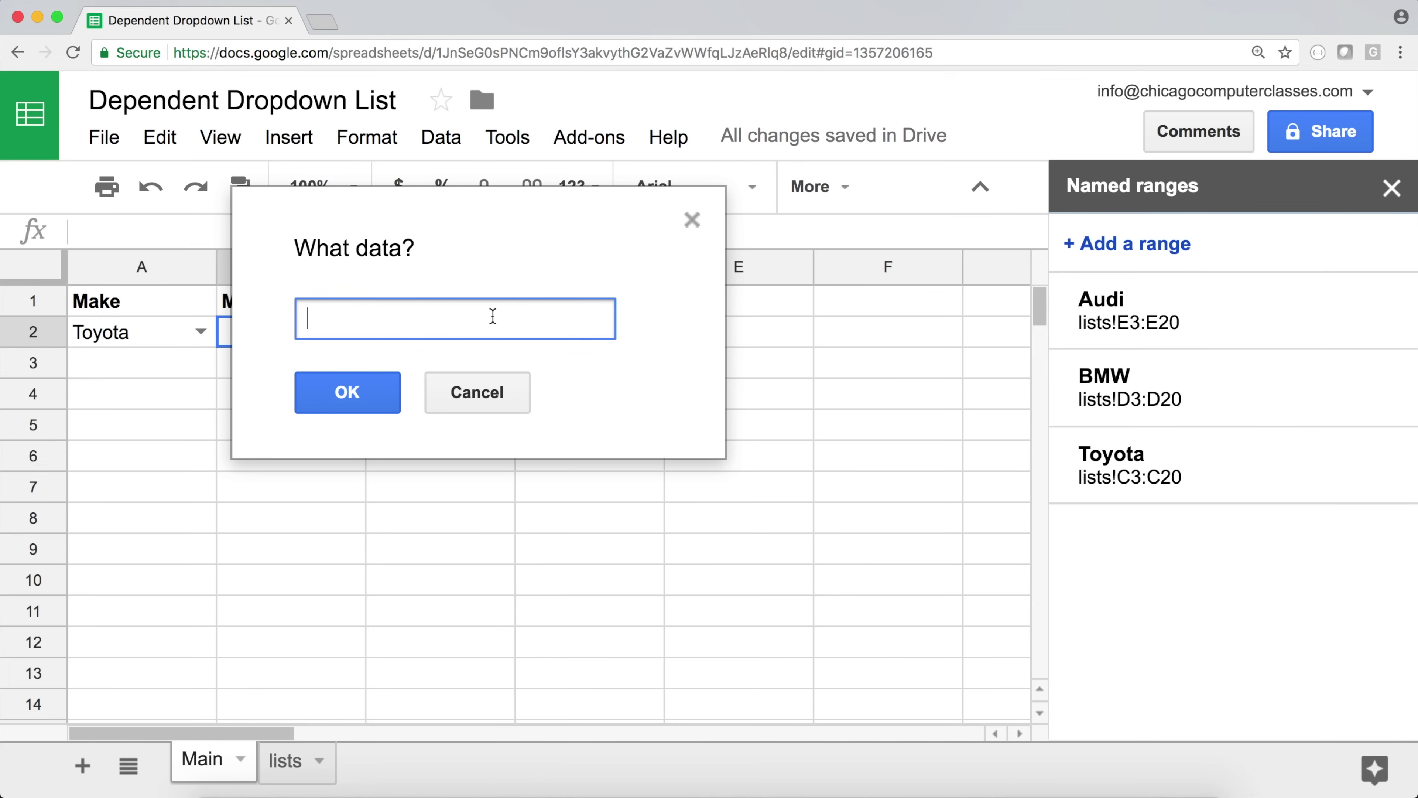
drag(452, 215, 1206, 263)
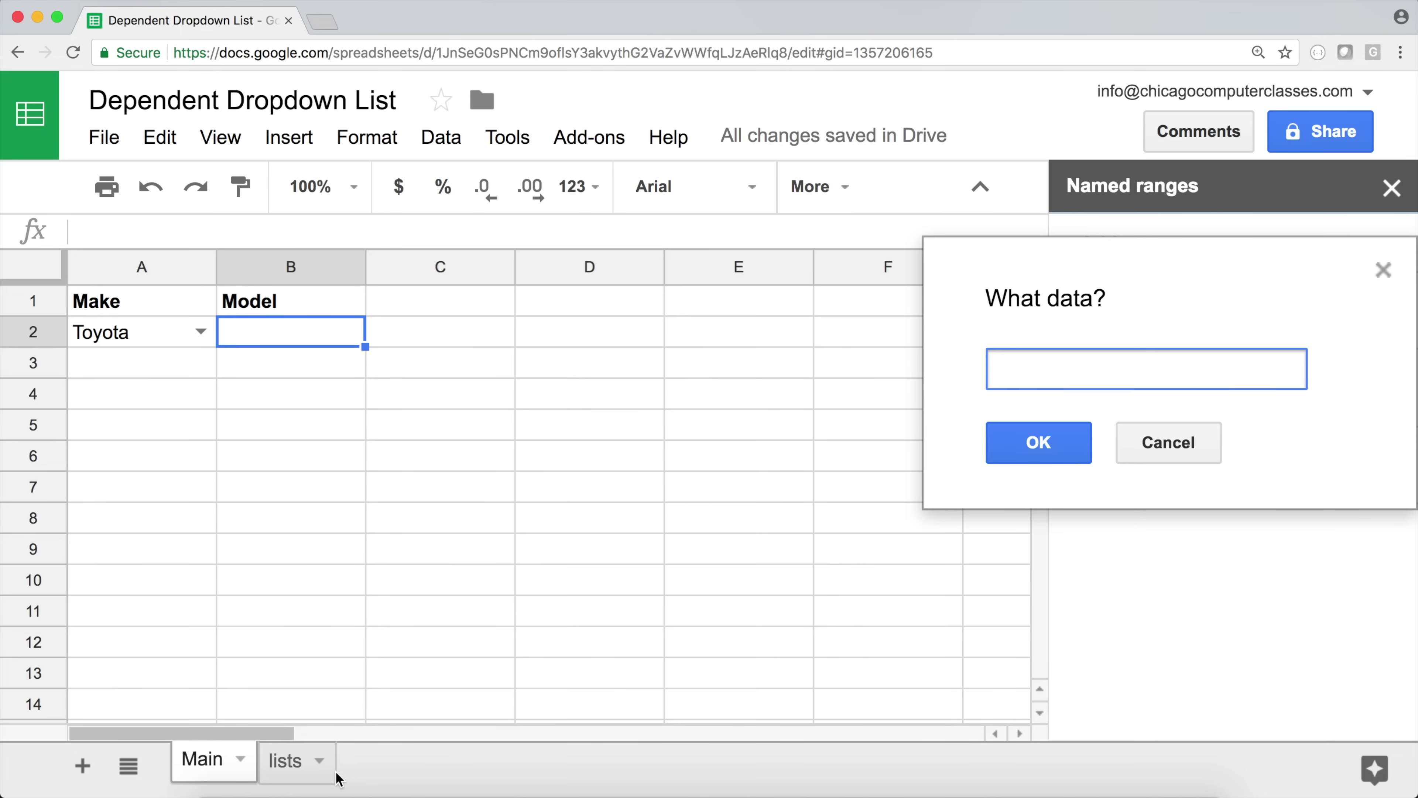
- Set the list source to lists!A3:A20 and save the validation rule
click(298, 762)
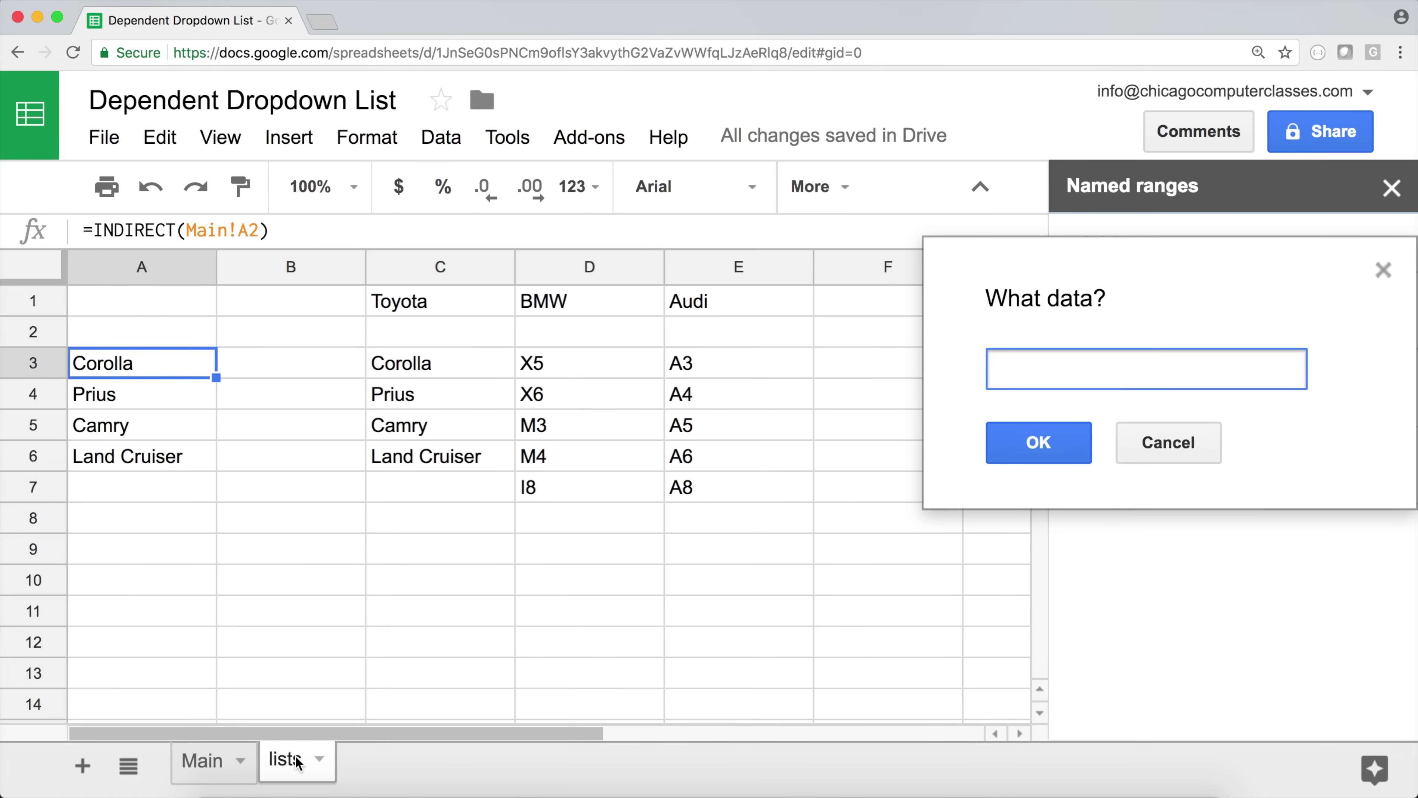
click(127, 491)
drag(120, 363, 101, 551)
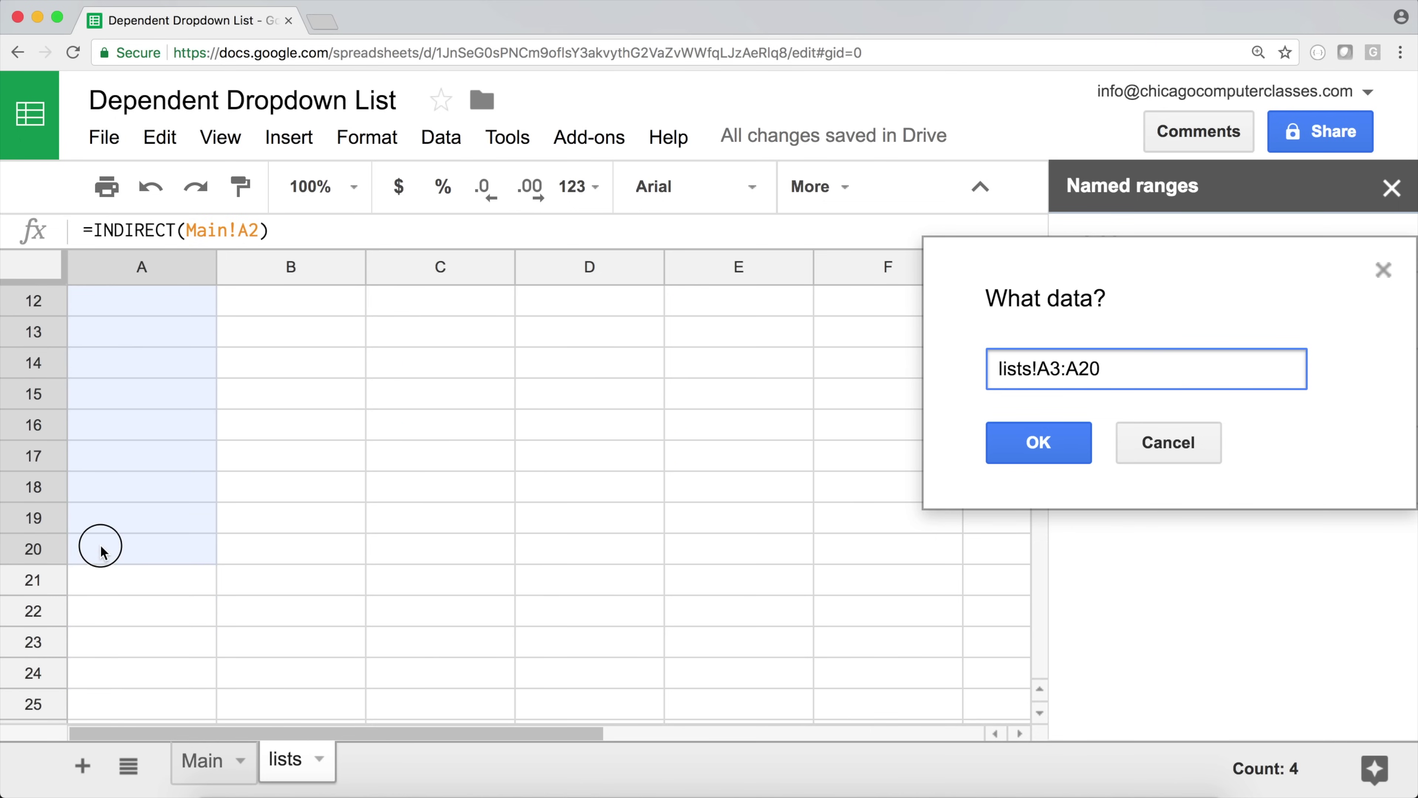
scroll(113, 528, down, 7)
scroll(114, 528, up, 10)
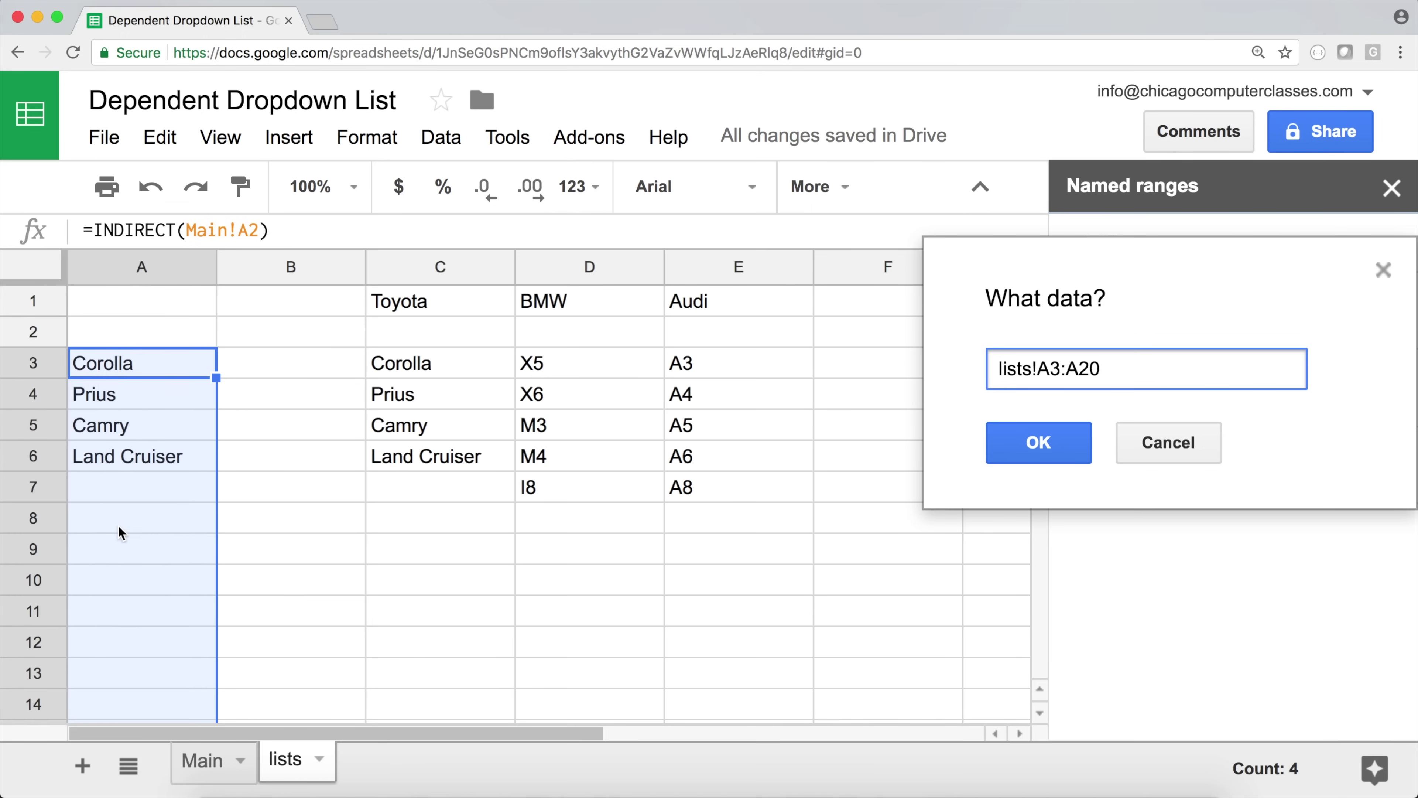
click(1057, 447)
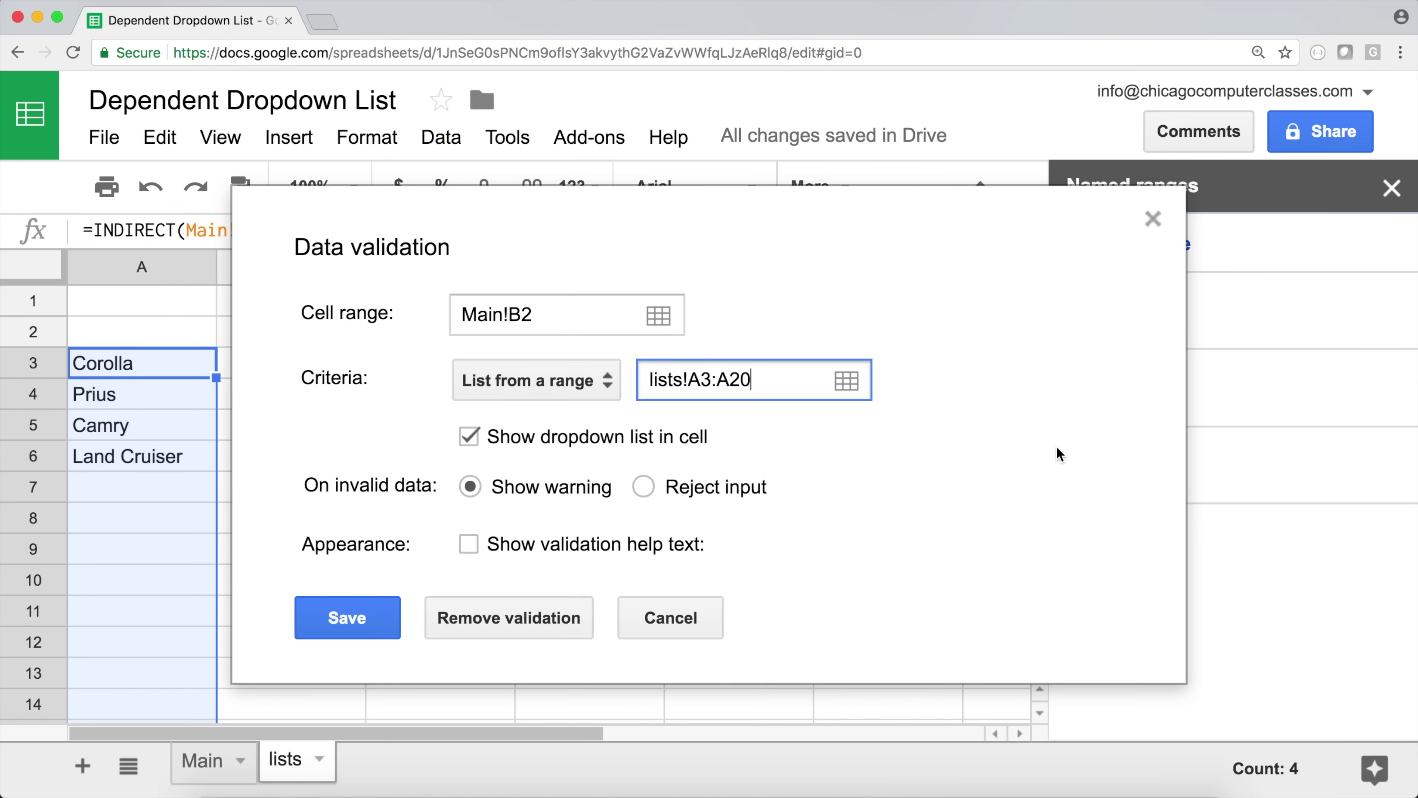
click(356, 621)
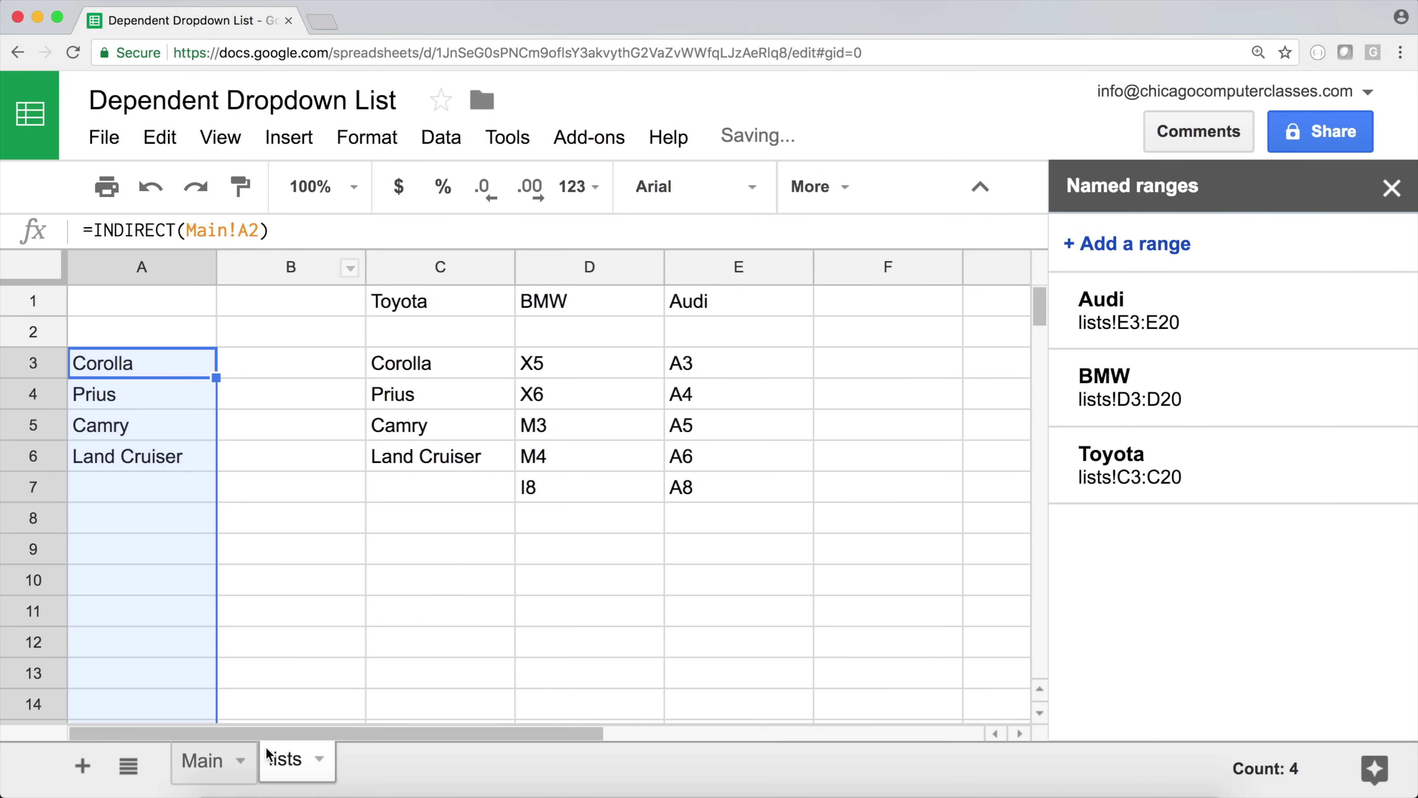
- Choose BMW in A2 and check that B2 offers BMW's models
click(202, 762)
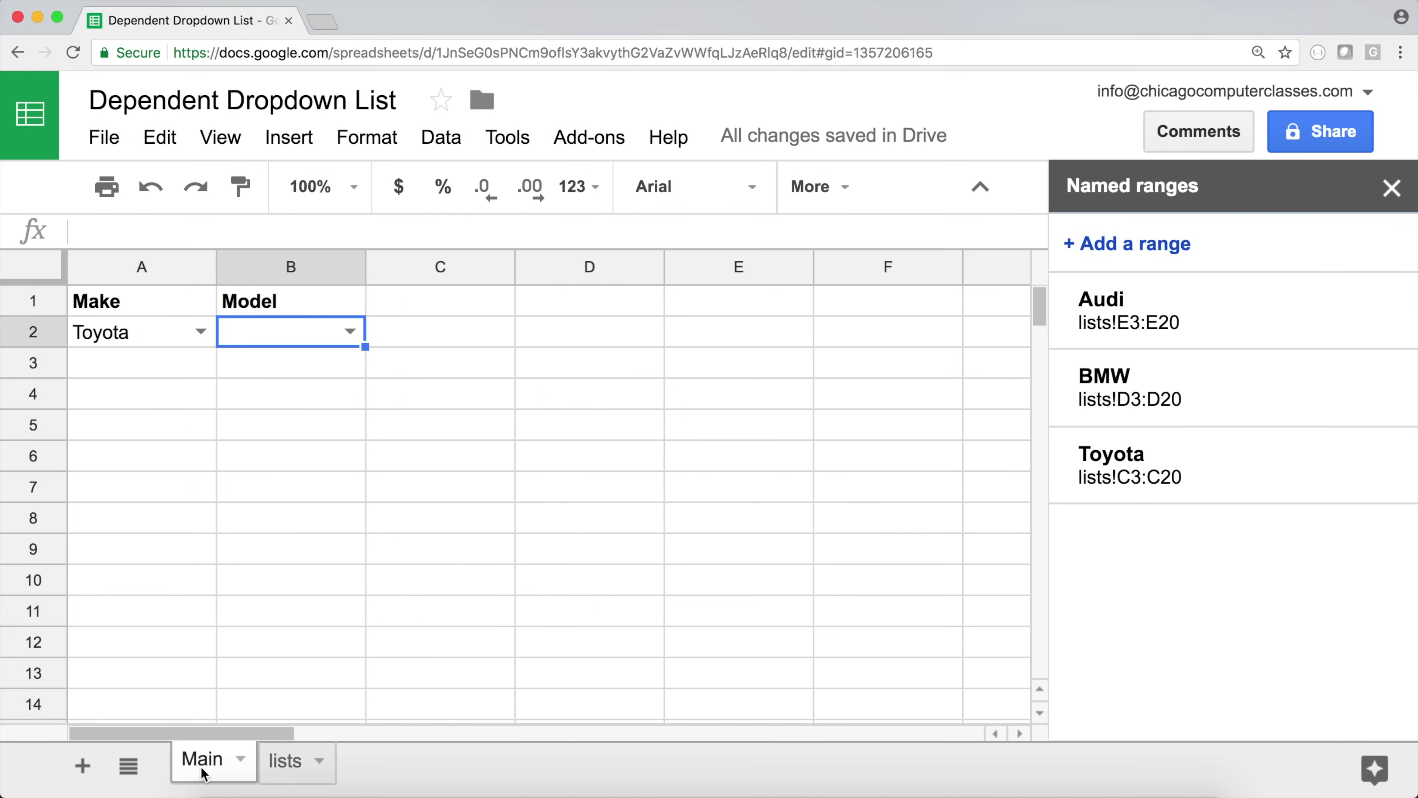
click(201, 332)
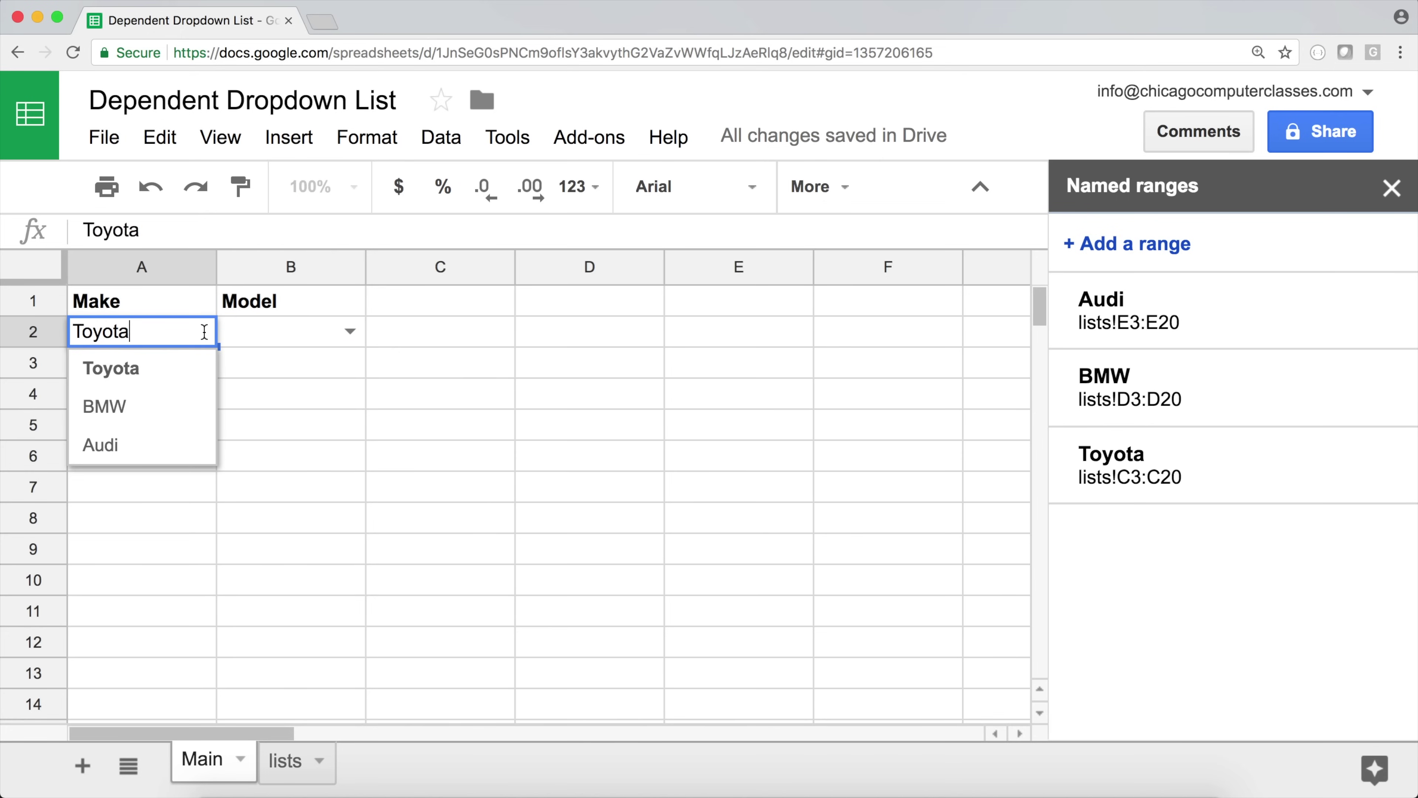
click(144, 407)
click(351, 328)
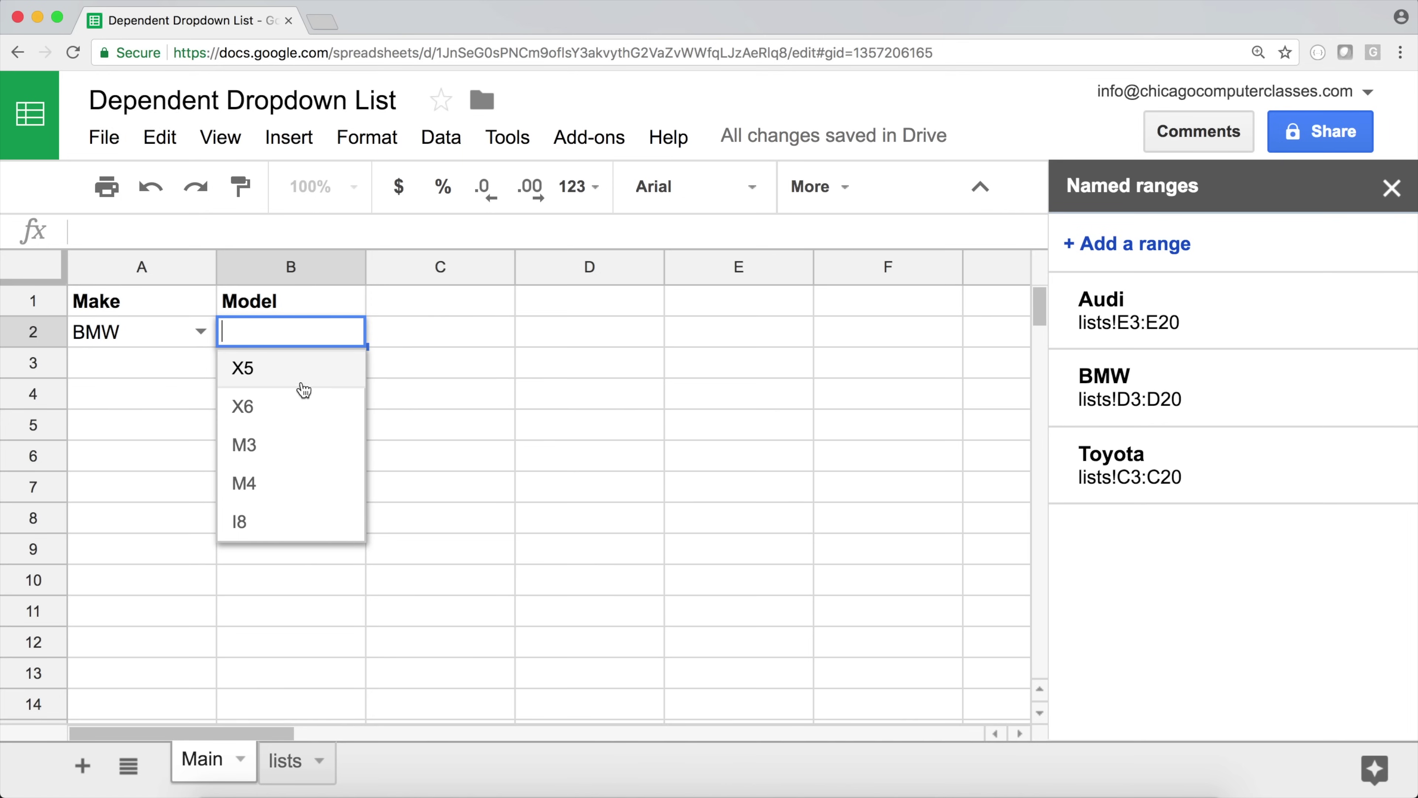
double_click(196, 340)
click(205, 402)
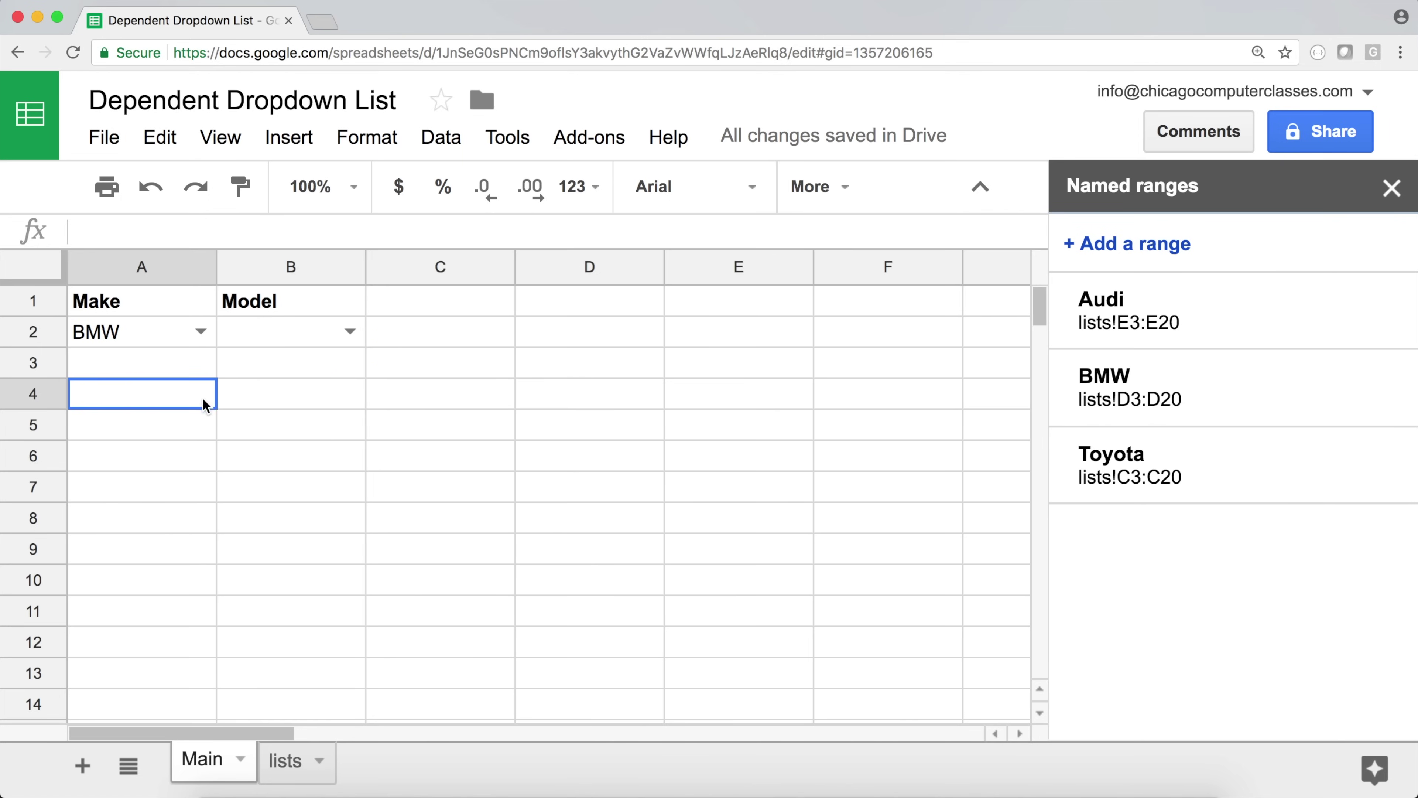
- Switch the Make to Toyota and check B2's Toyota model choices
click(193, 333)
click(138, 414)
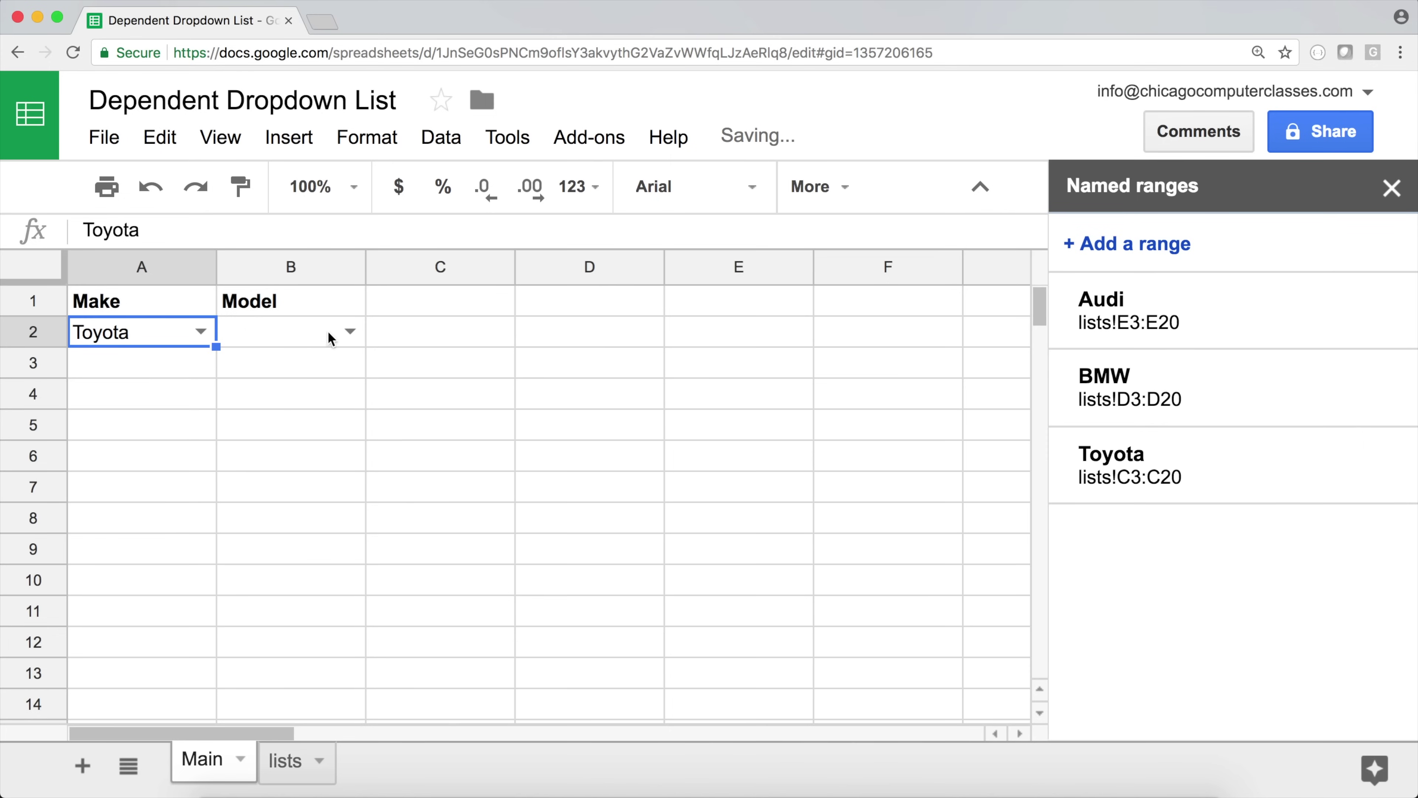
click(347, 331)
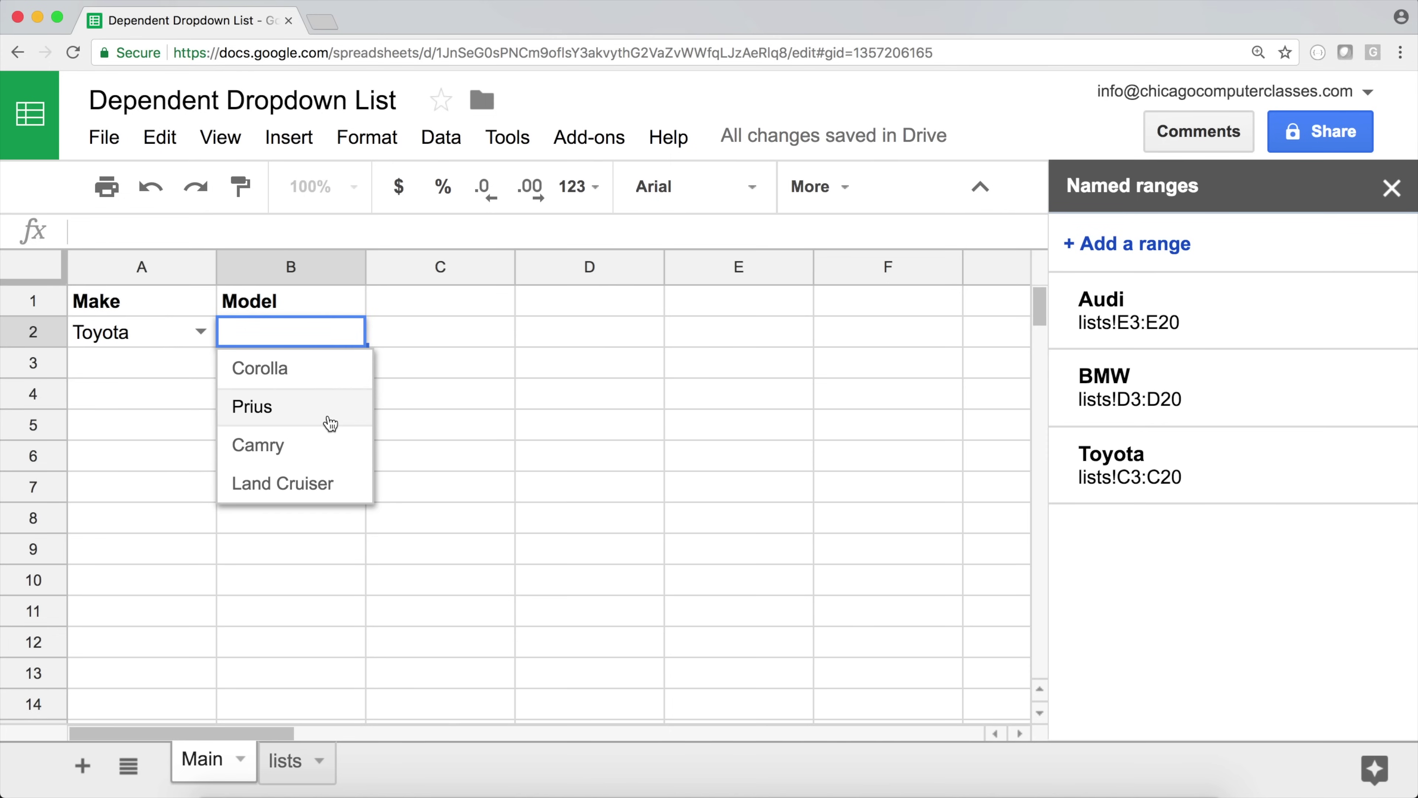
click(202, 330)
click(205, 361)
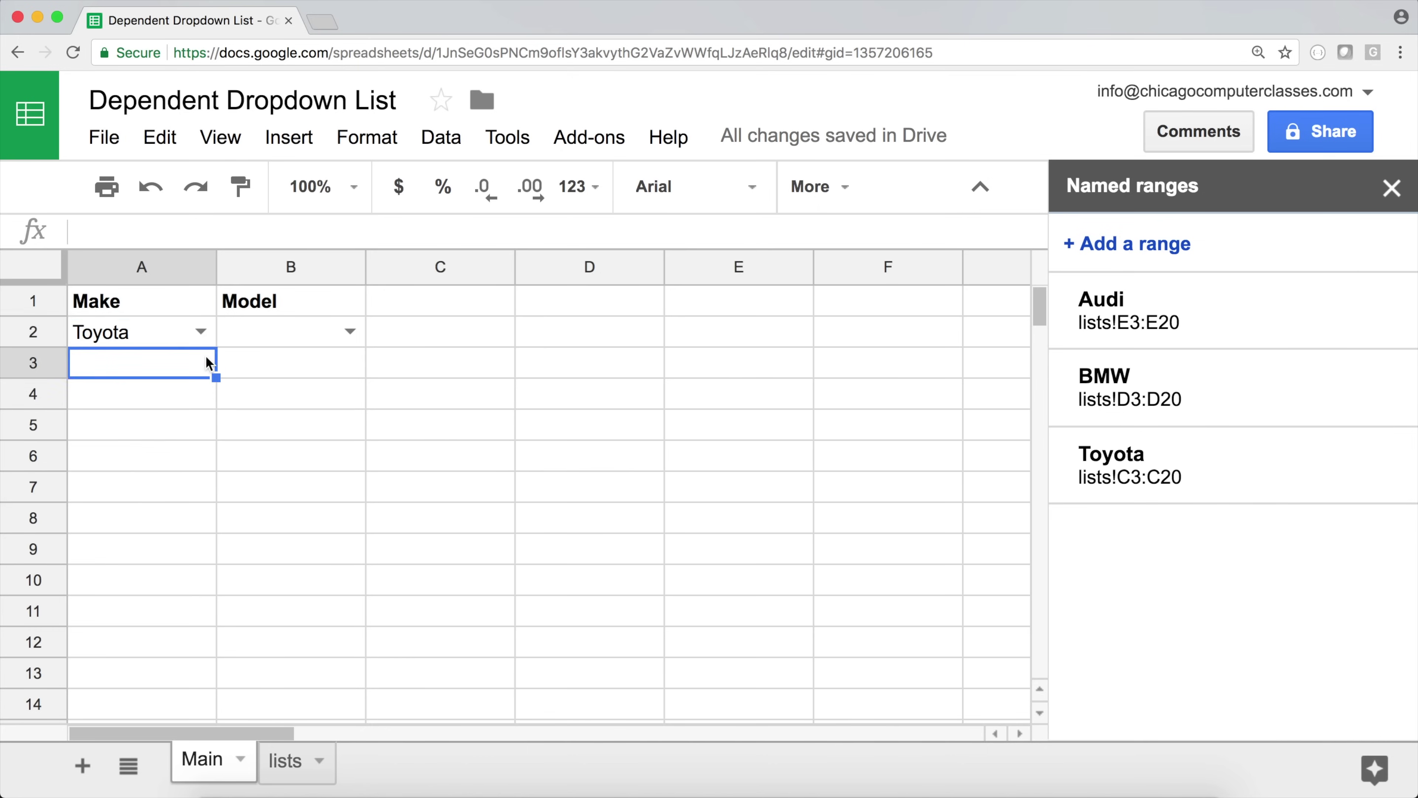
- Choose Audi, view B2's model choices, then clear the Make in A2
click(202, 331)
click(158, 442)
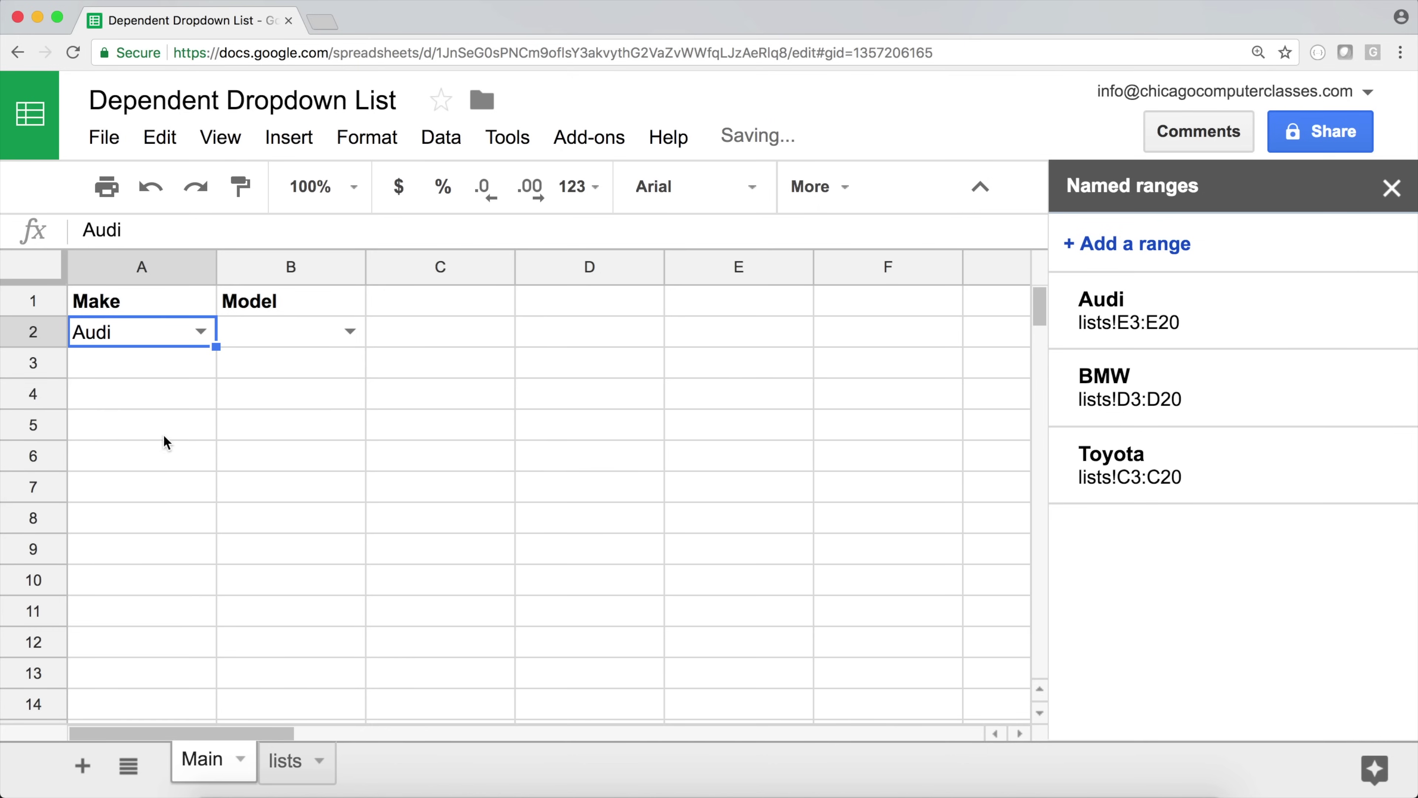
click(348, 330)
click(163, 327)
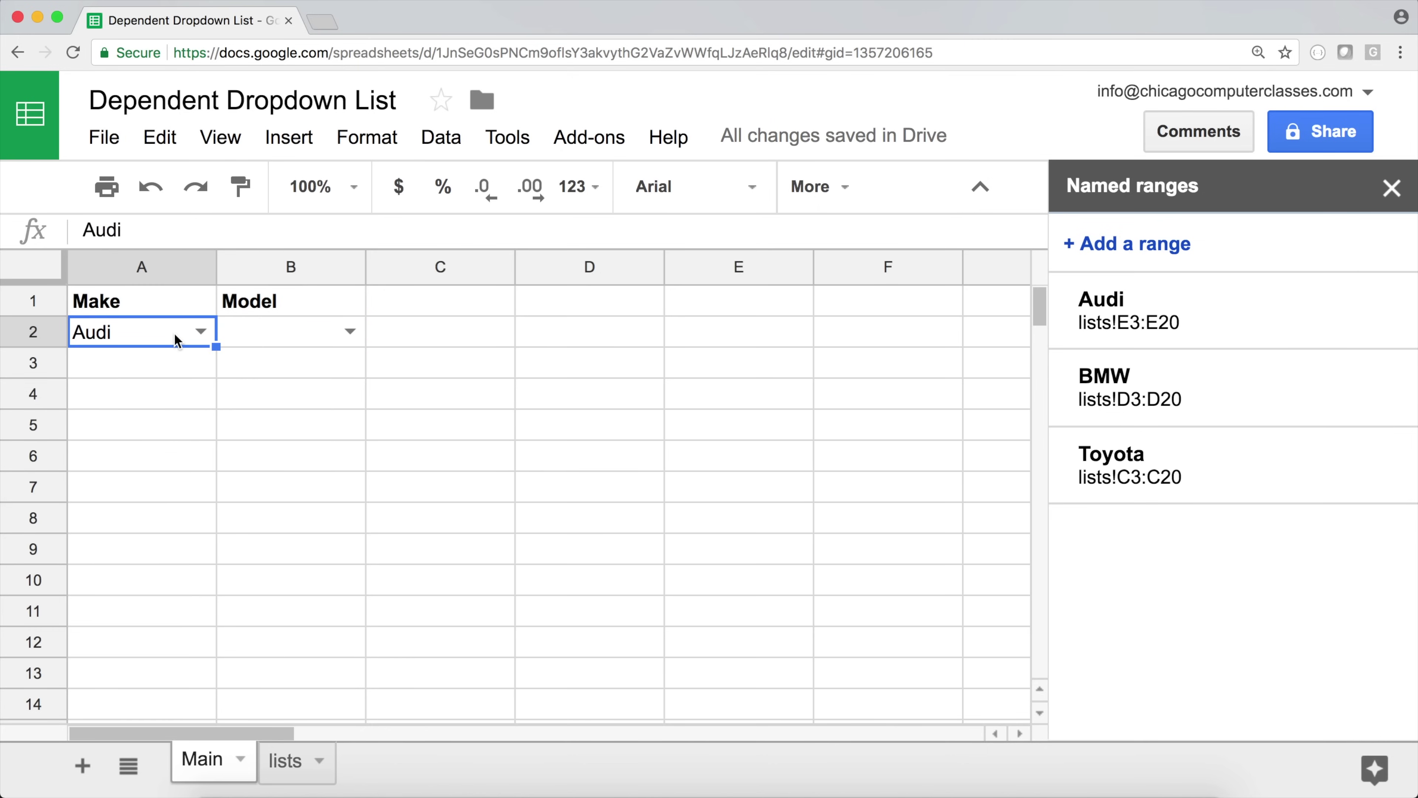
key(Delete)
key(Down)
- With no Make chosen, check B2's choices and the #REF! error in lists!A3
key(Up)
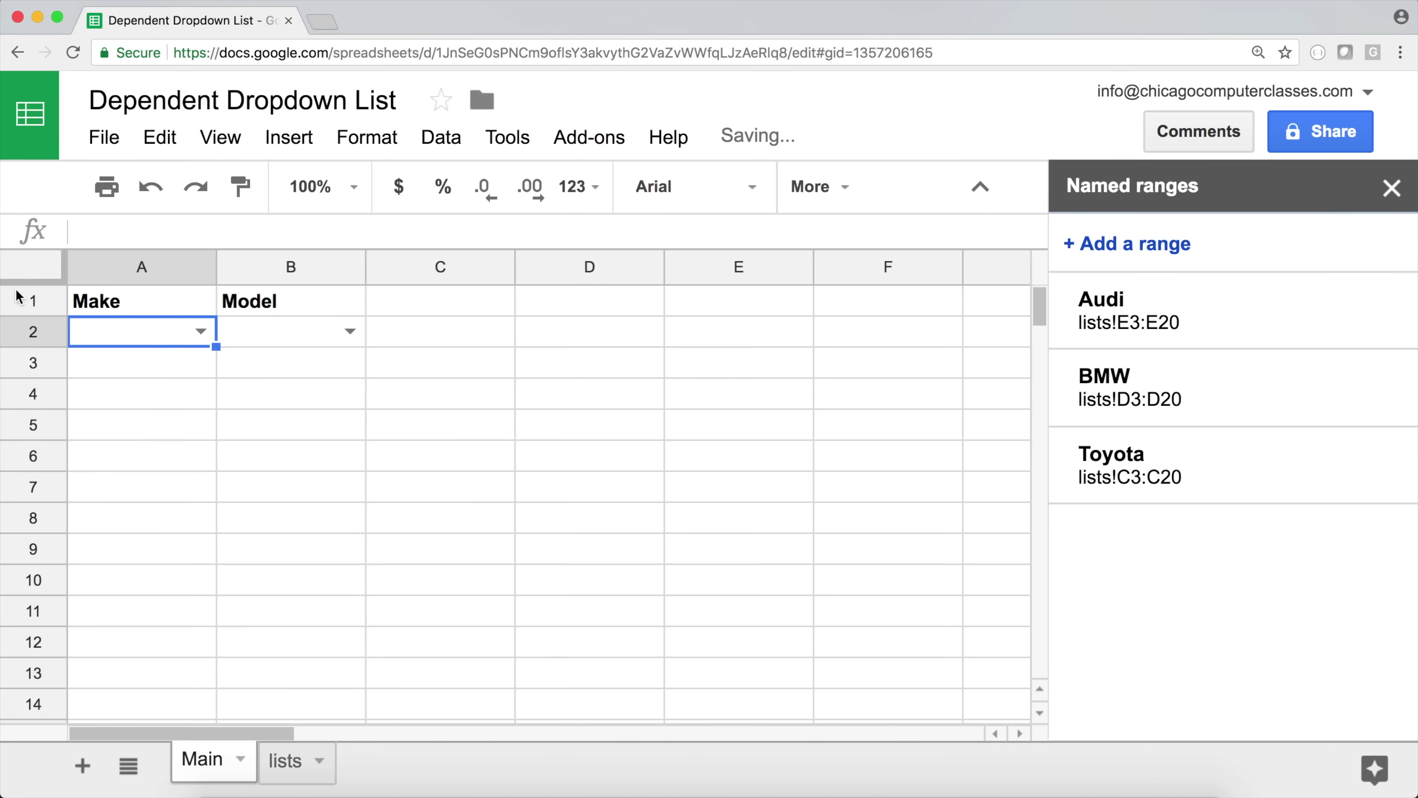
click(343, 334)
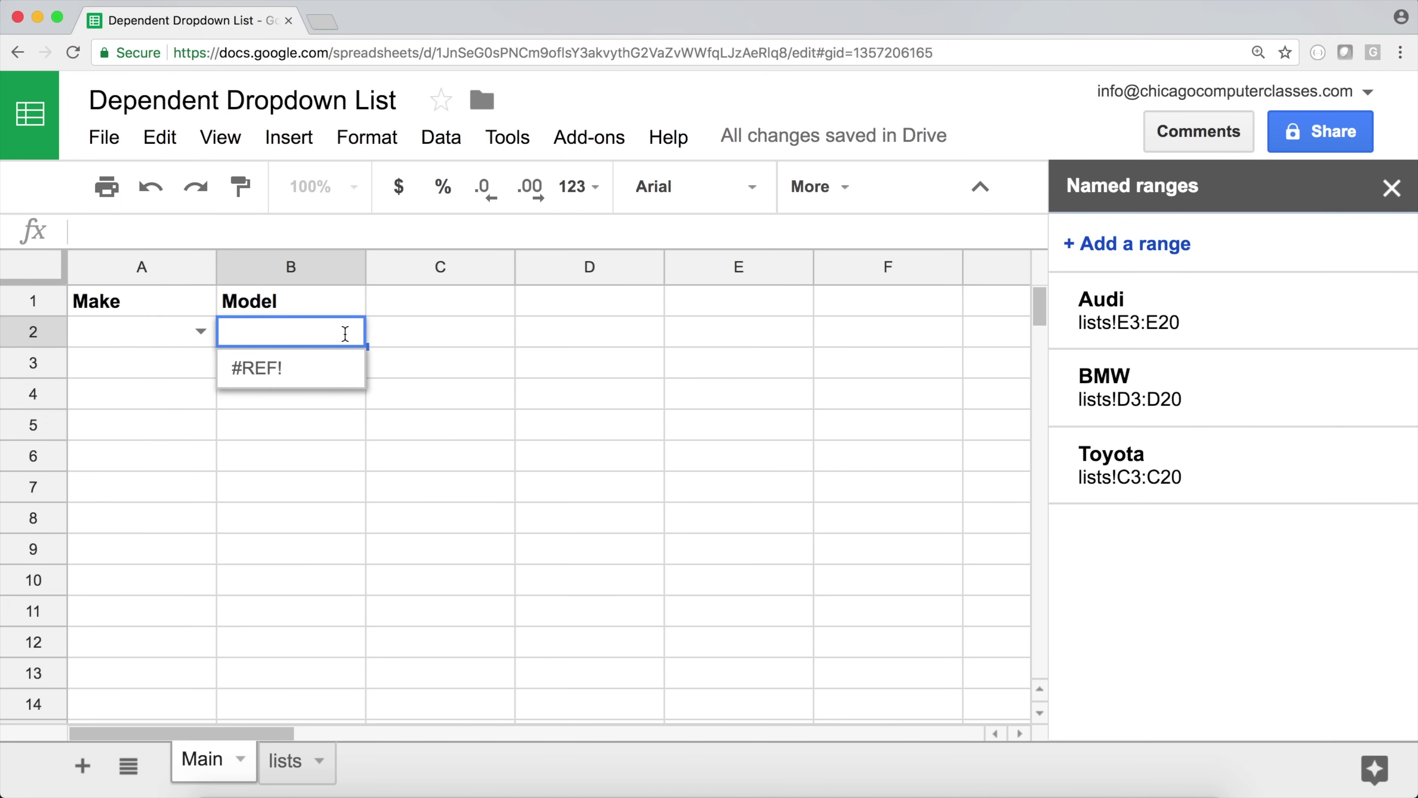
click(116, 329)
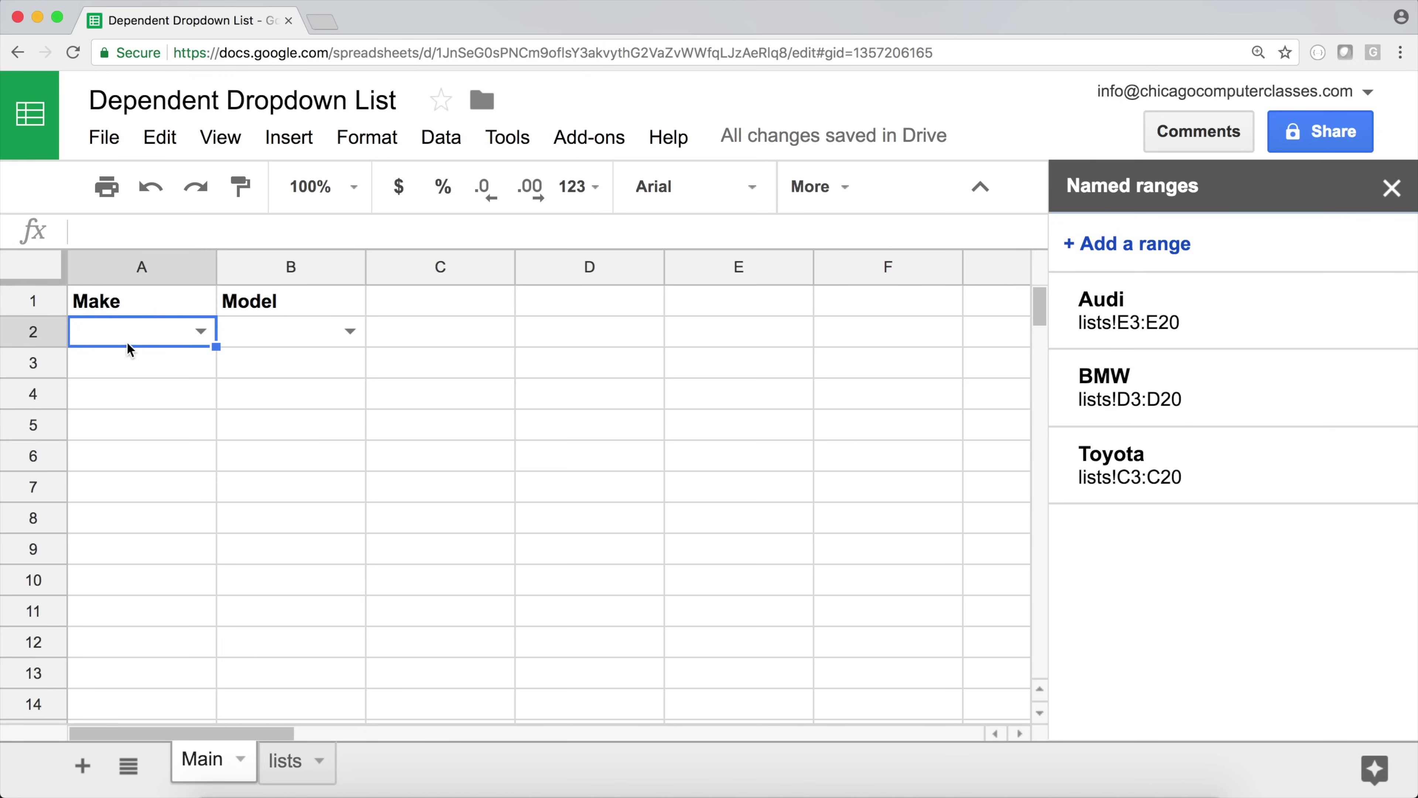
click(289, 763)
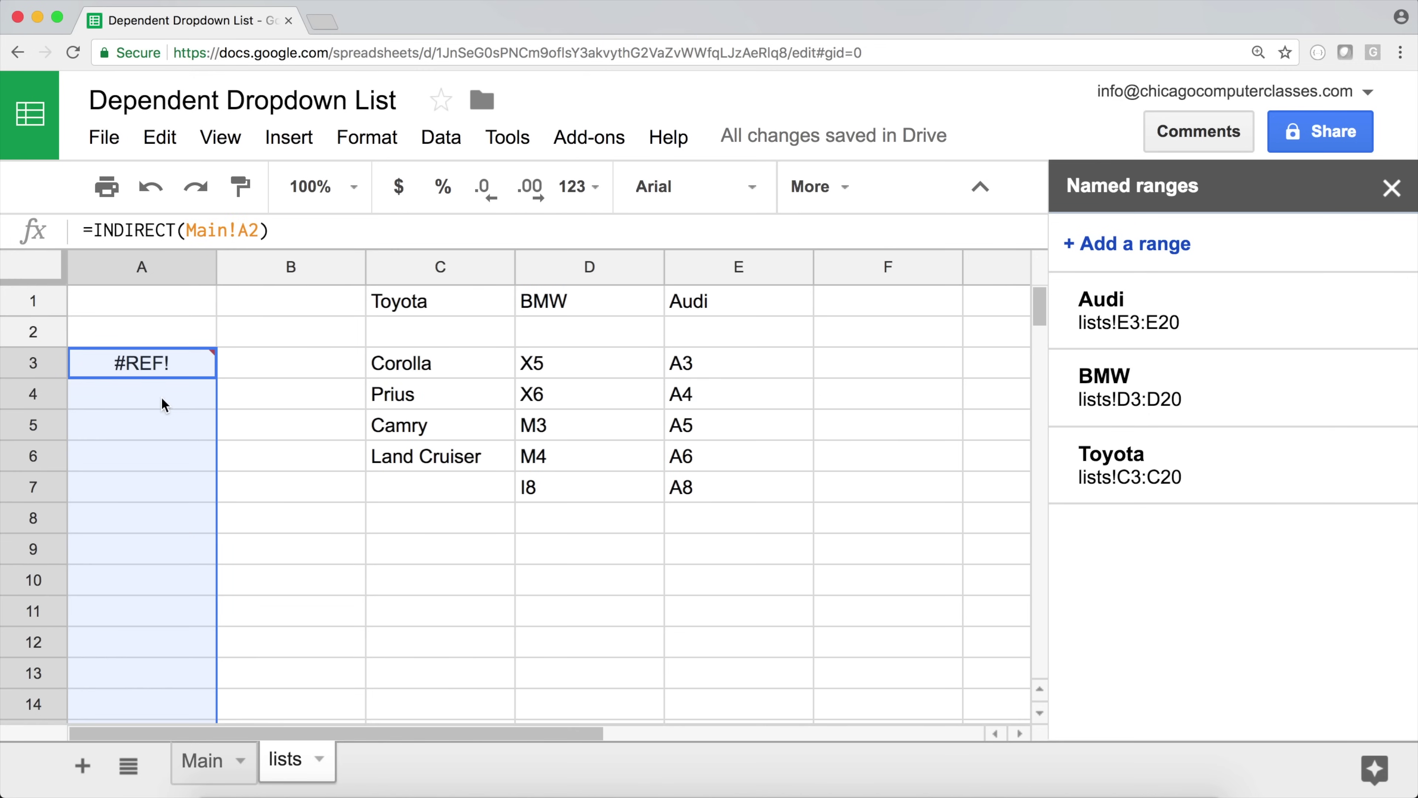
click(110, 360)
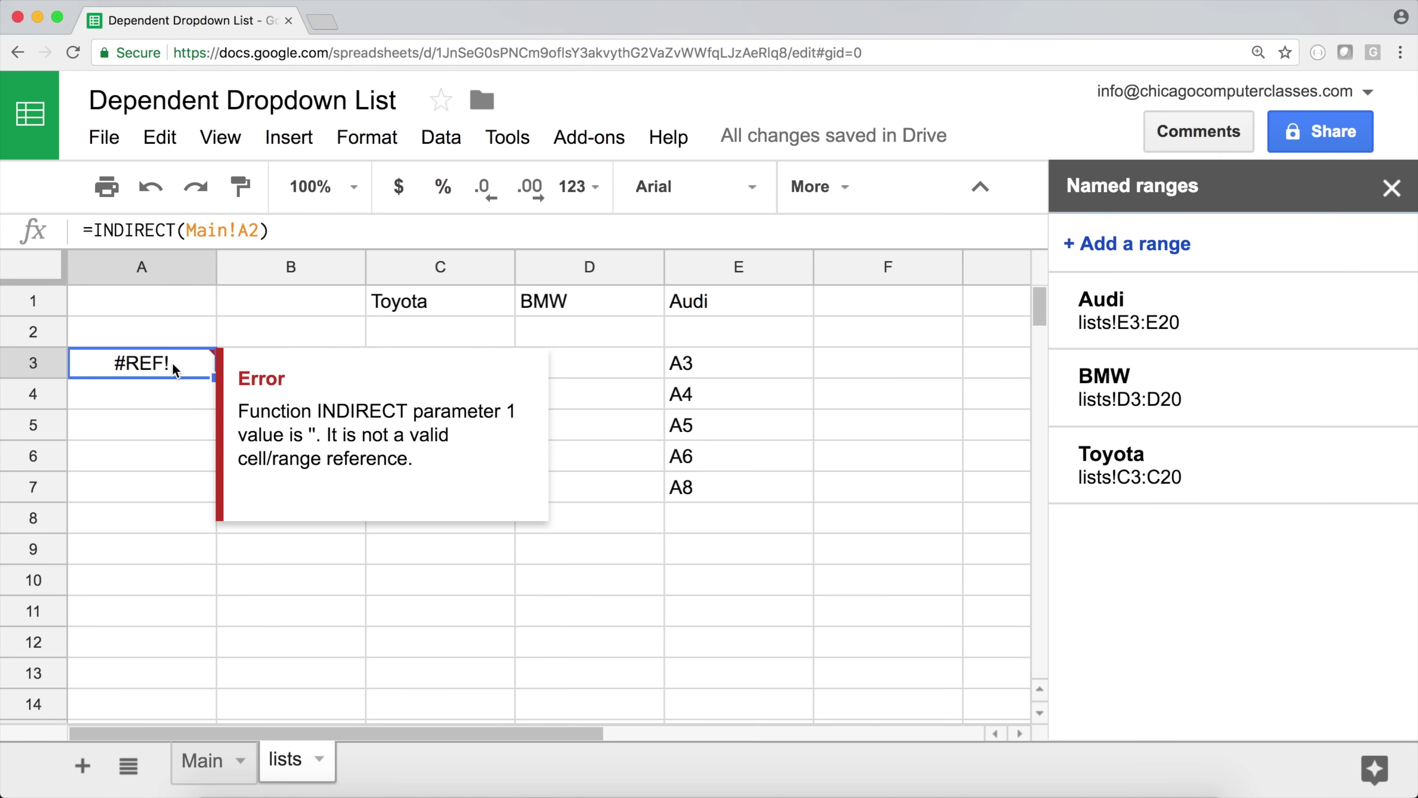
- Rewrite lists!A3 as =iferror(INDIRECT(Main!A2),"") and return to Main
double_click(148, 372)
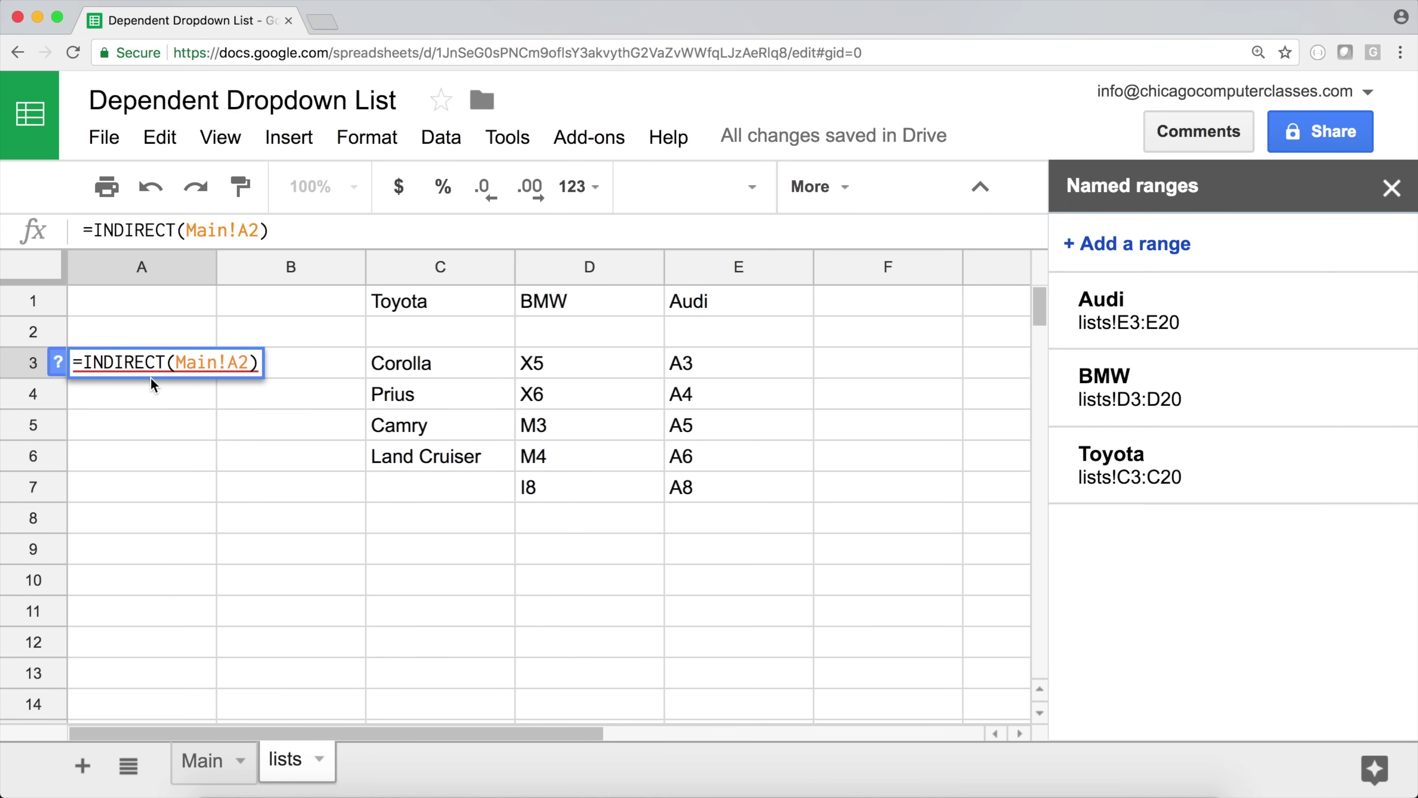
text(if)
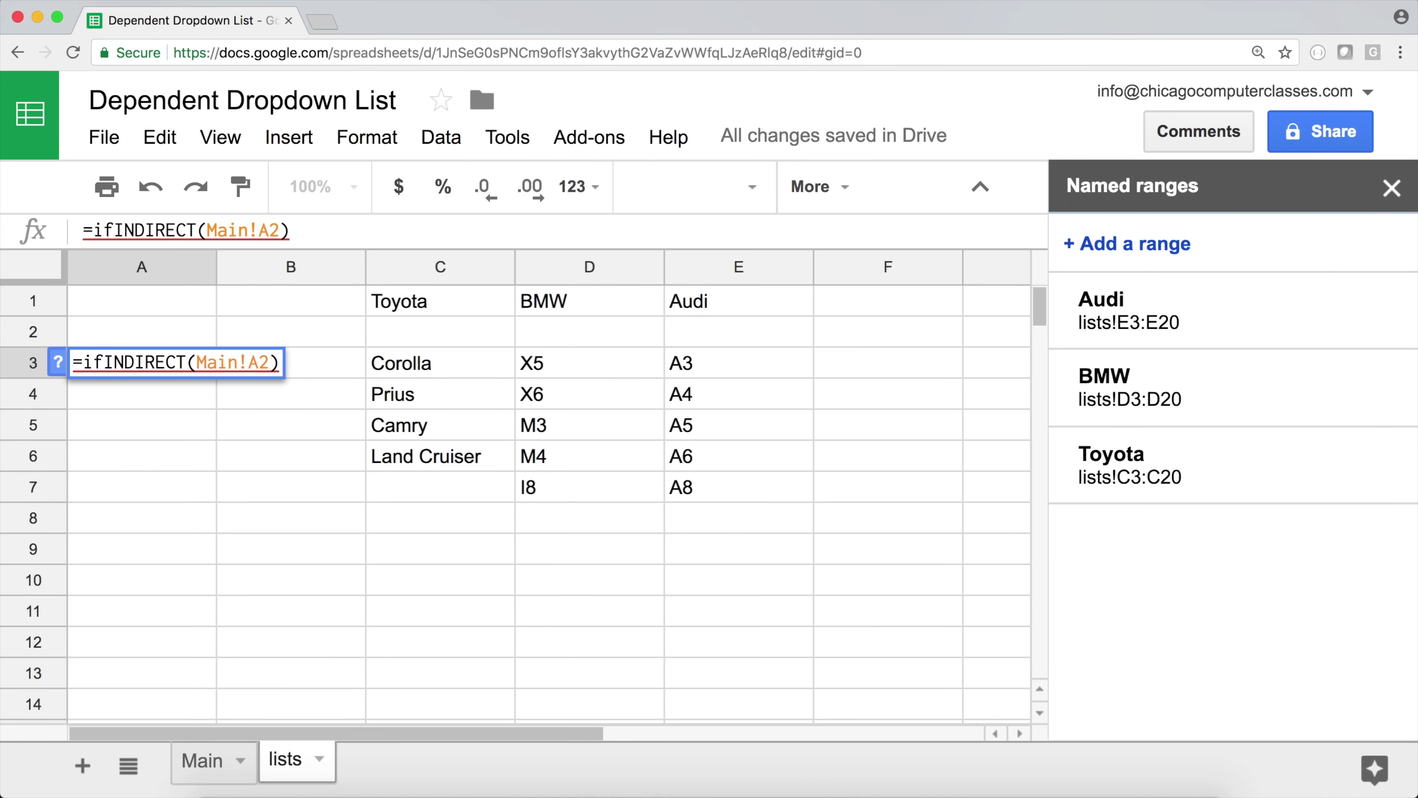
text(error)
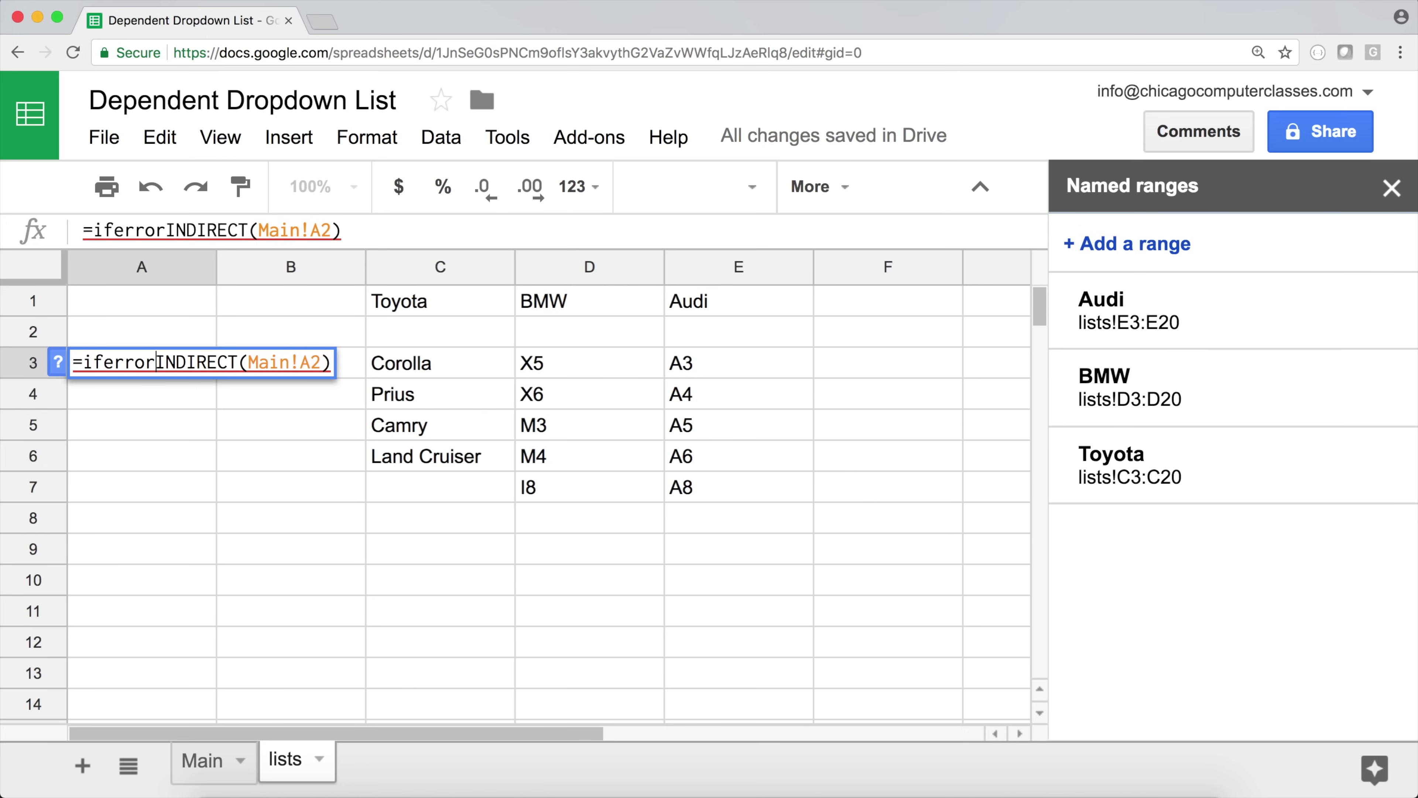
text(()
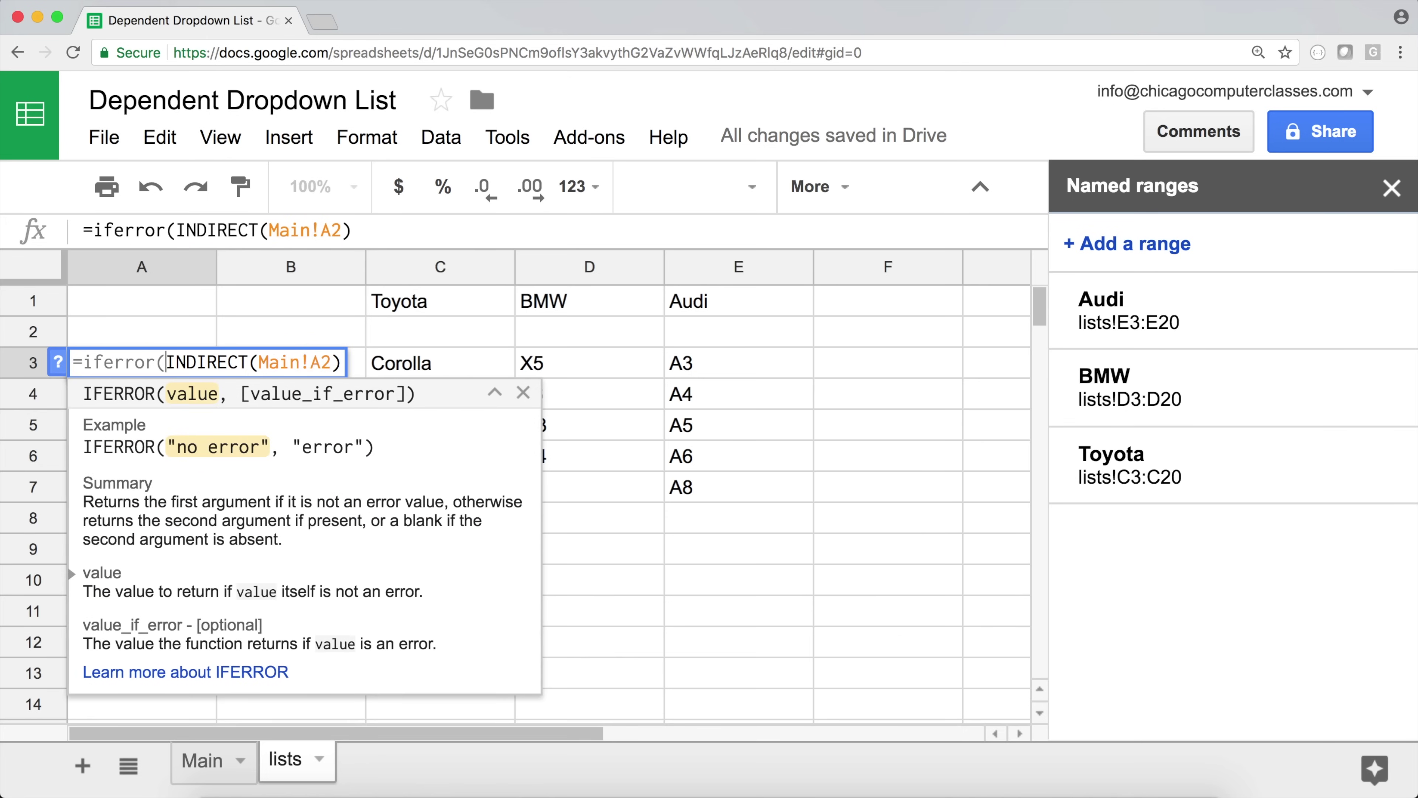
click(341, 363)
text(,""))
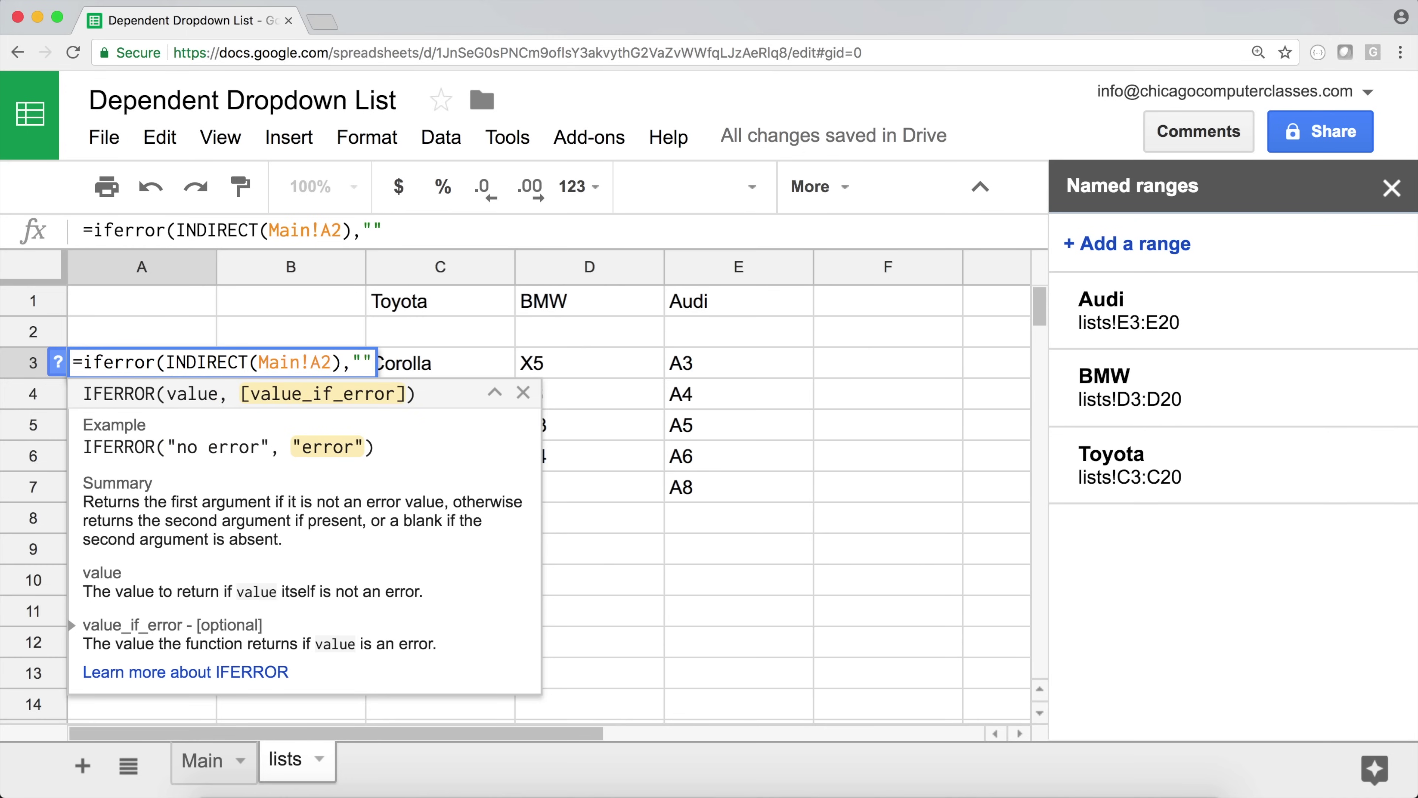
key(Return)
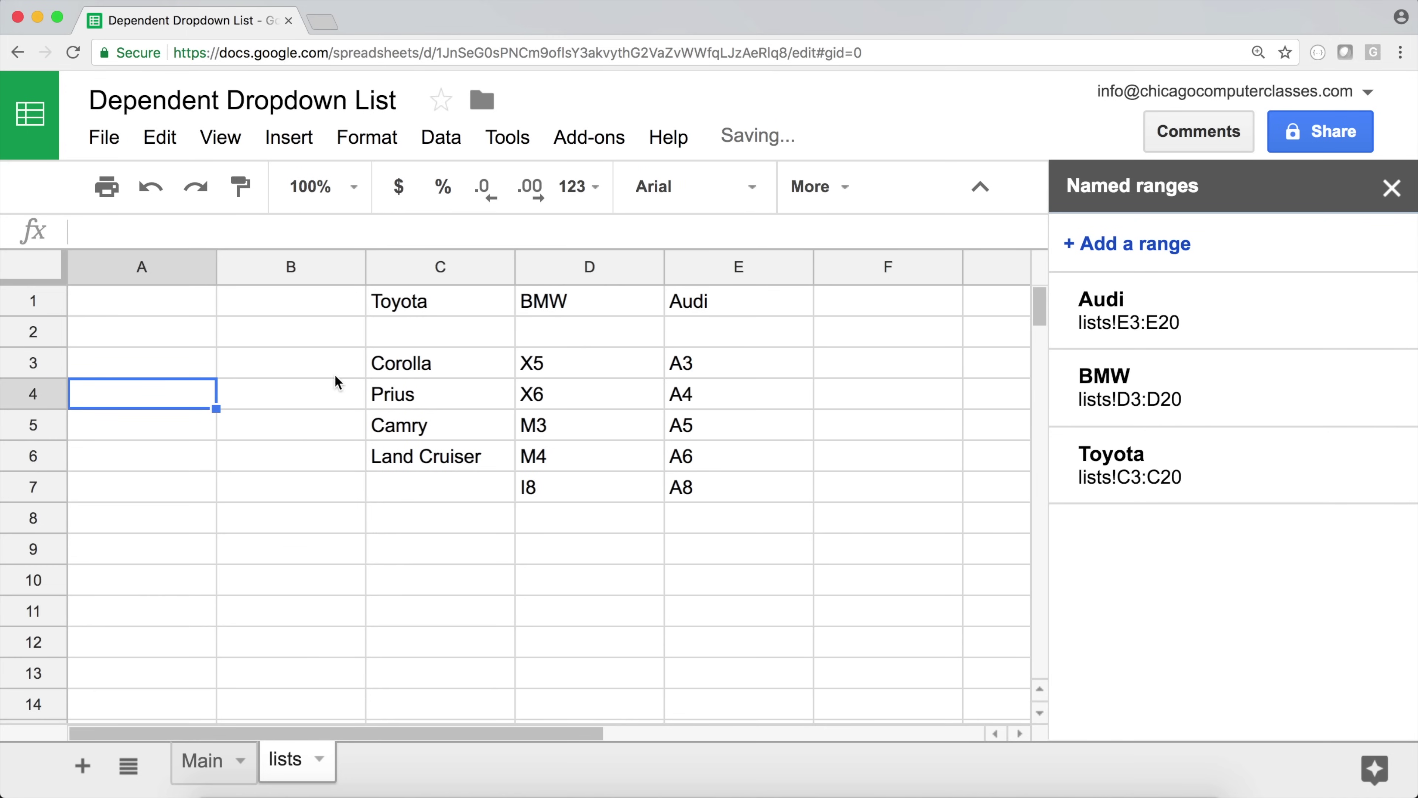
click(184, 364)
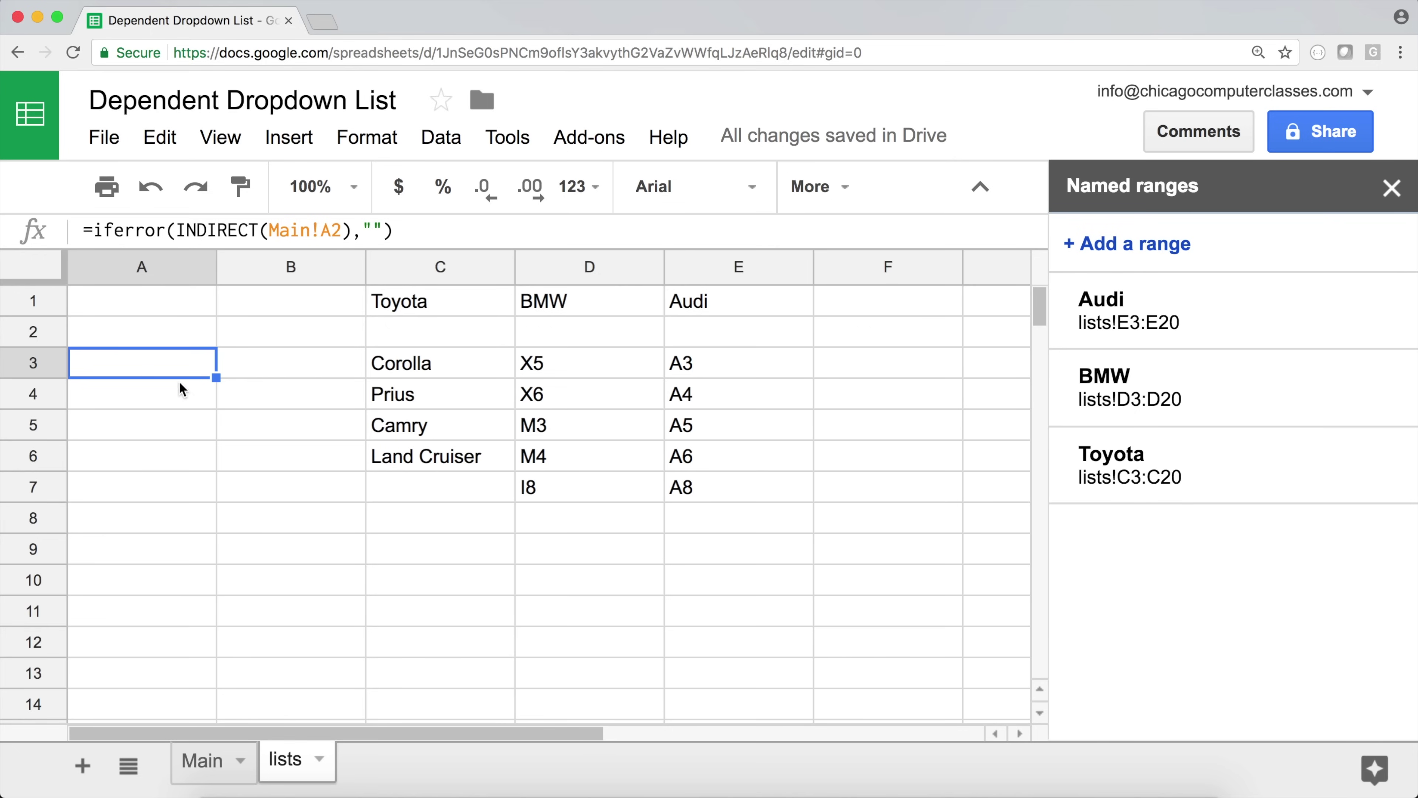
click(204, 770)
- Choose Toyota as the make in cell A2 from its dropdown
double_click(352, 337)
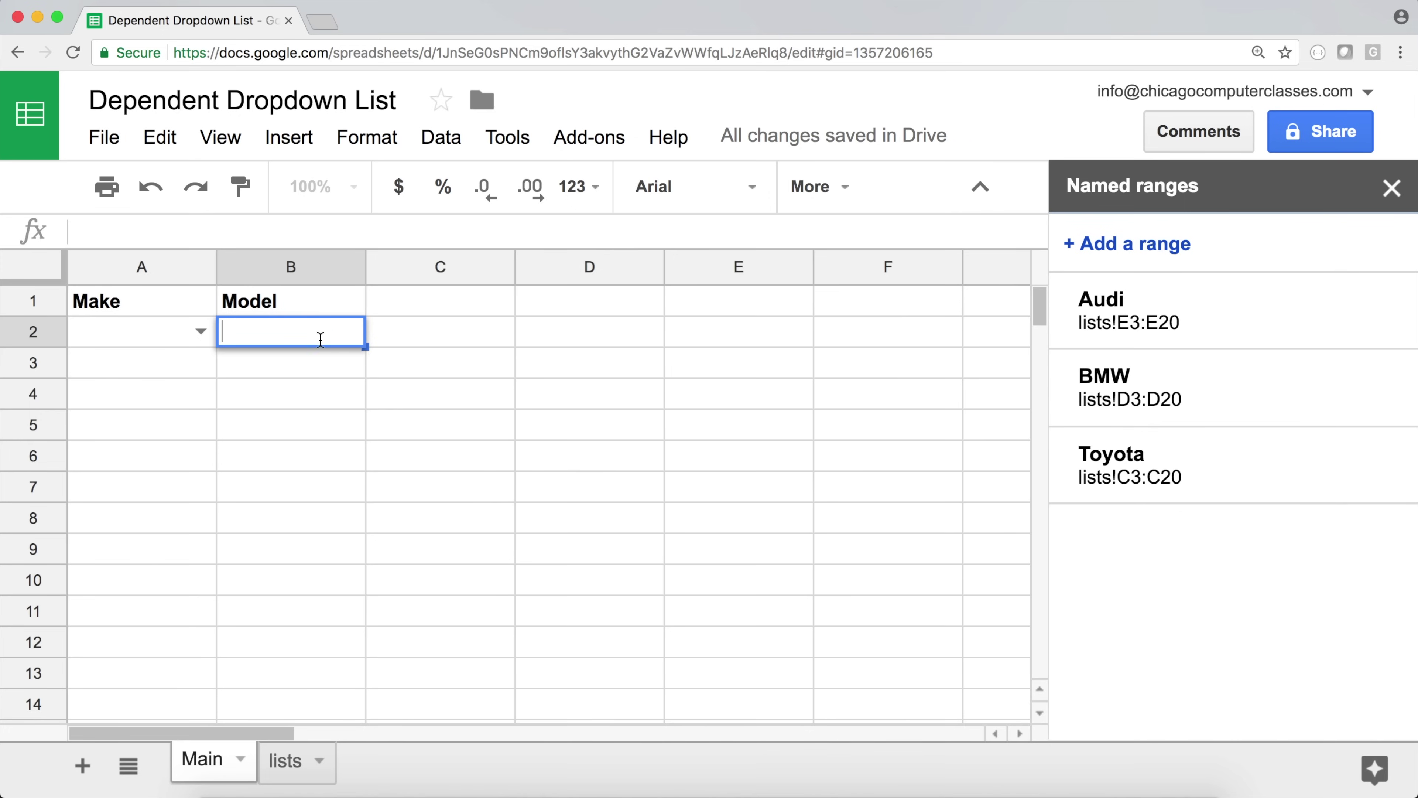
click(434, 335)
double_click(353, 332)
click(164, 333)
click(340, 335)
click(190, 330)
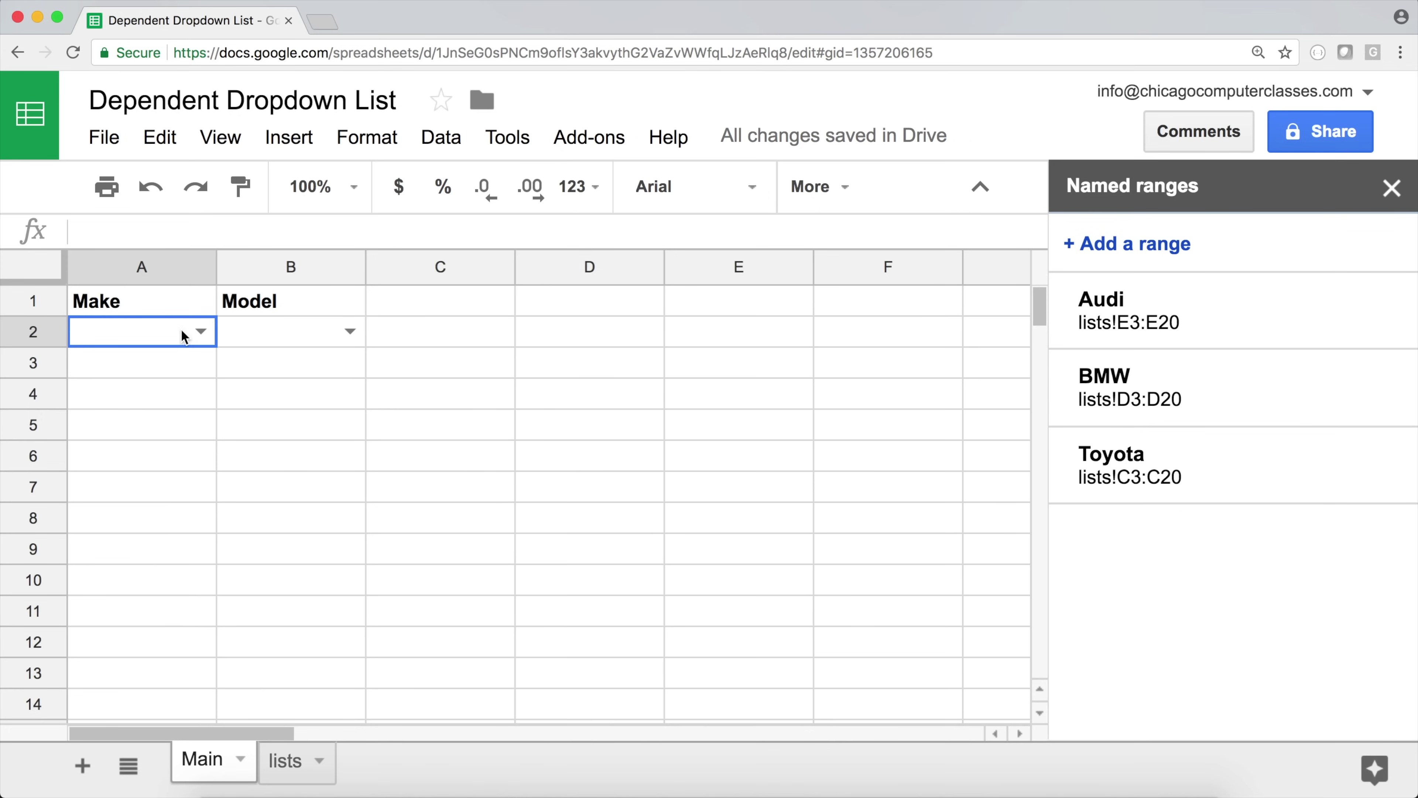
click(200, 330)
click(144, 382)
- Check the Toyota model list, then change the make to BMW and pick M3 as the model
click(350, 330)
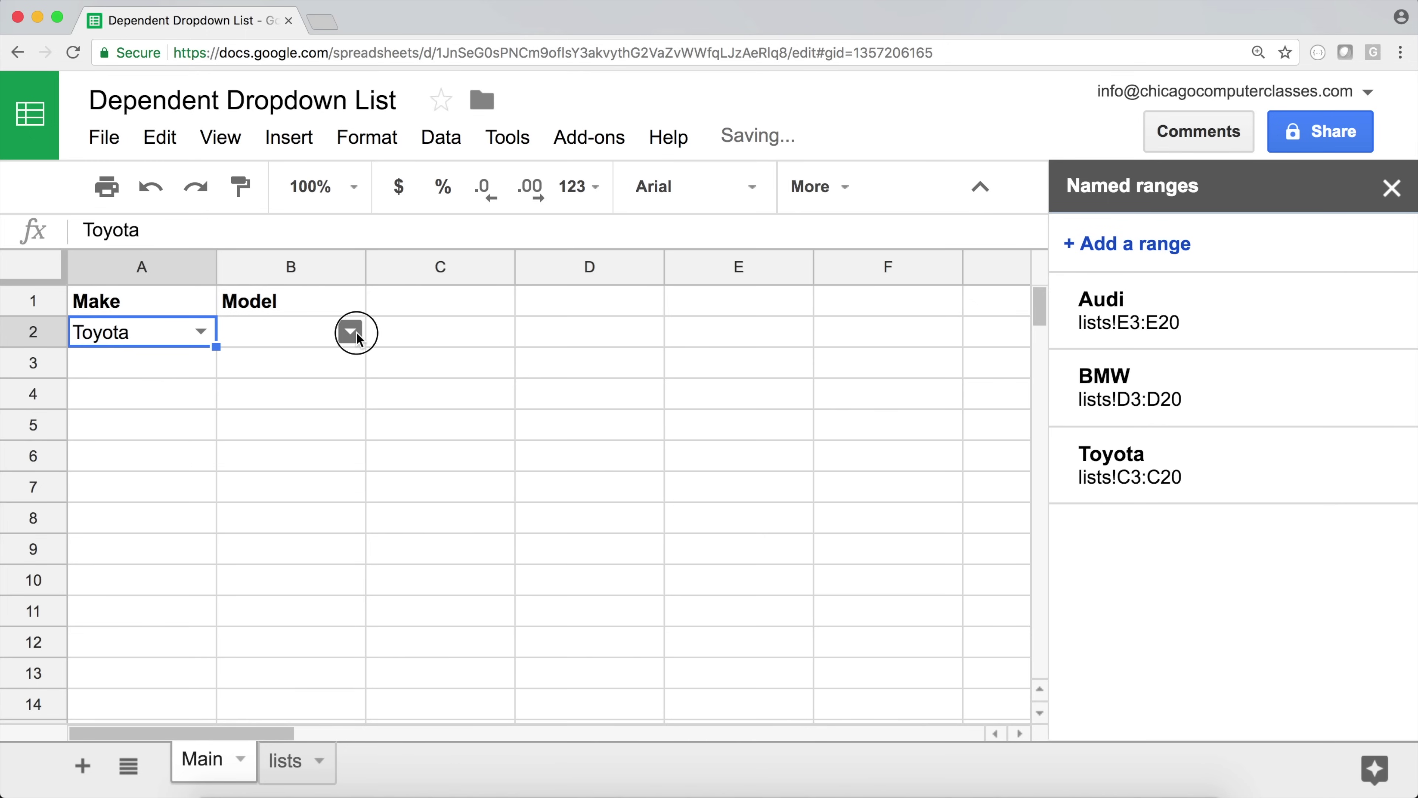
double_click(203, 338)
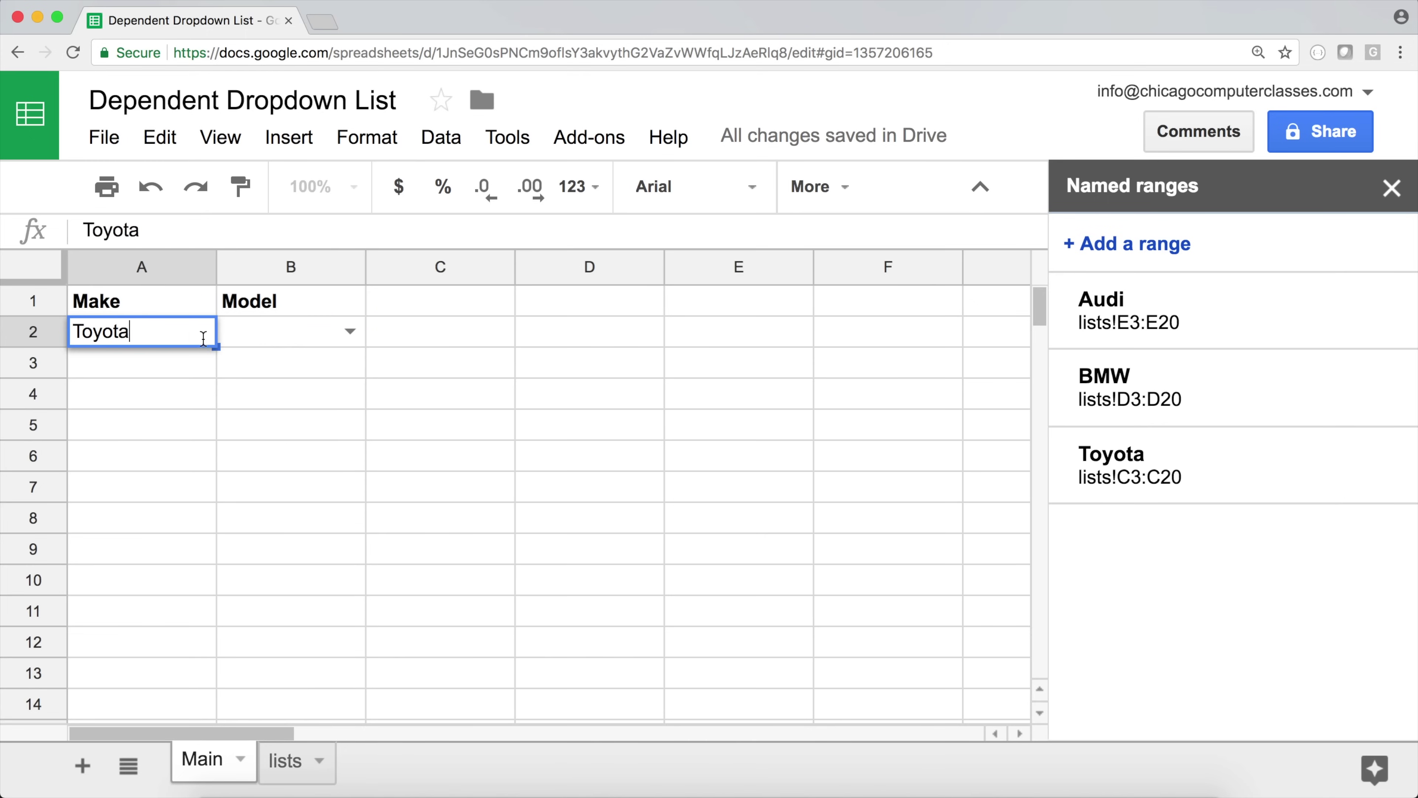
click(202, 366)
click(199, 330)
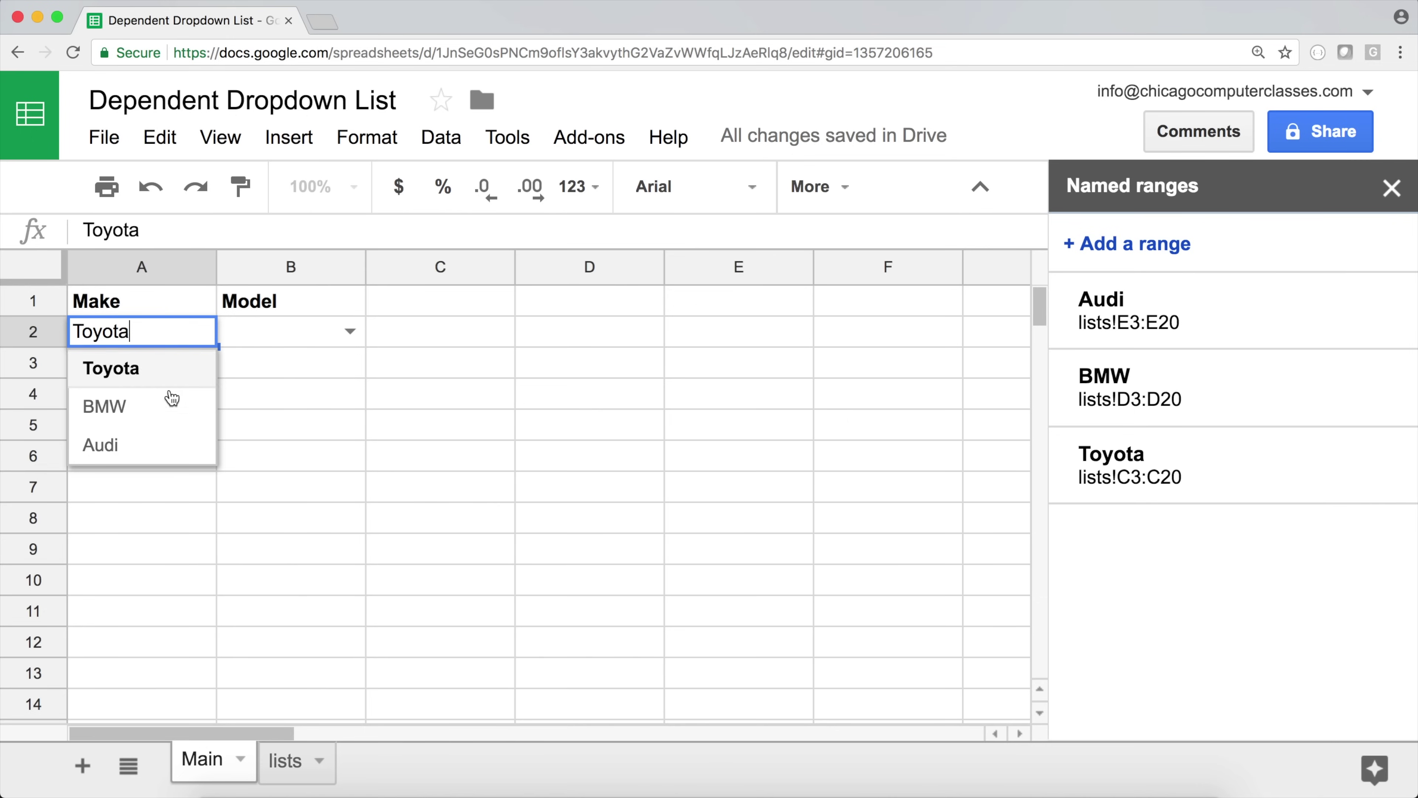
click(162, 403)
click(350, 331)
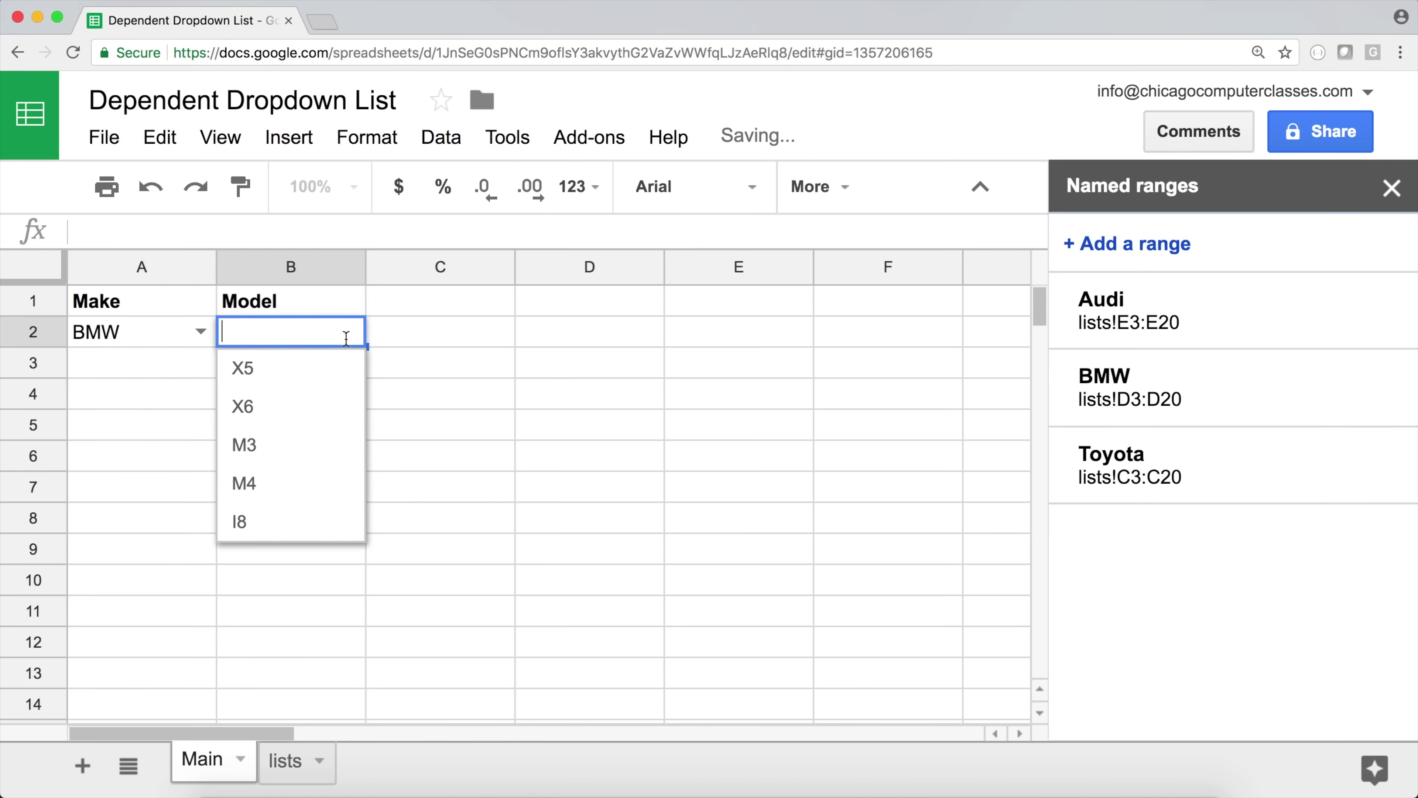
click(301, 445)
- Switch the make back to Toyota, replace the invalid M3 with Land Cruiser, and select A1:B2
click(199, 331)
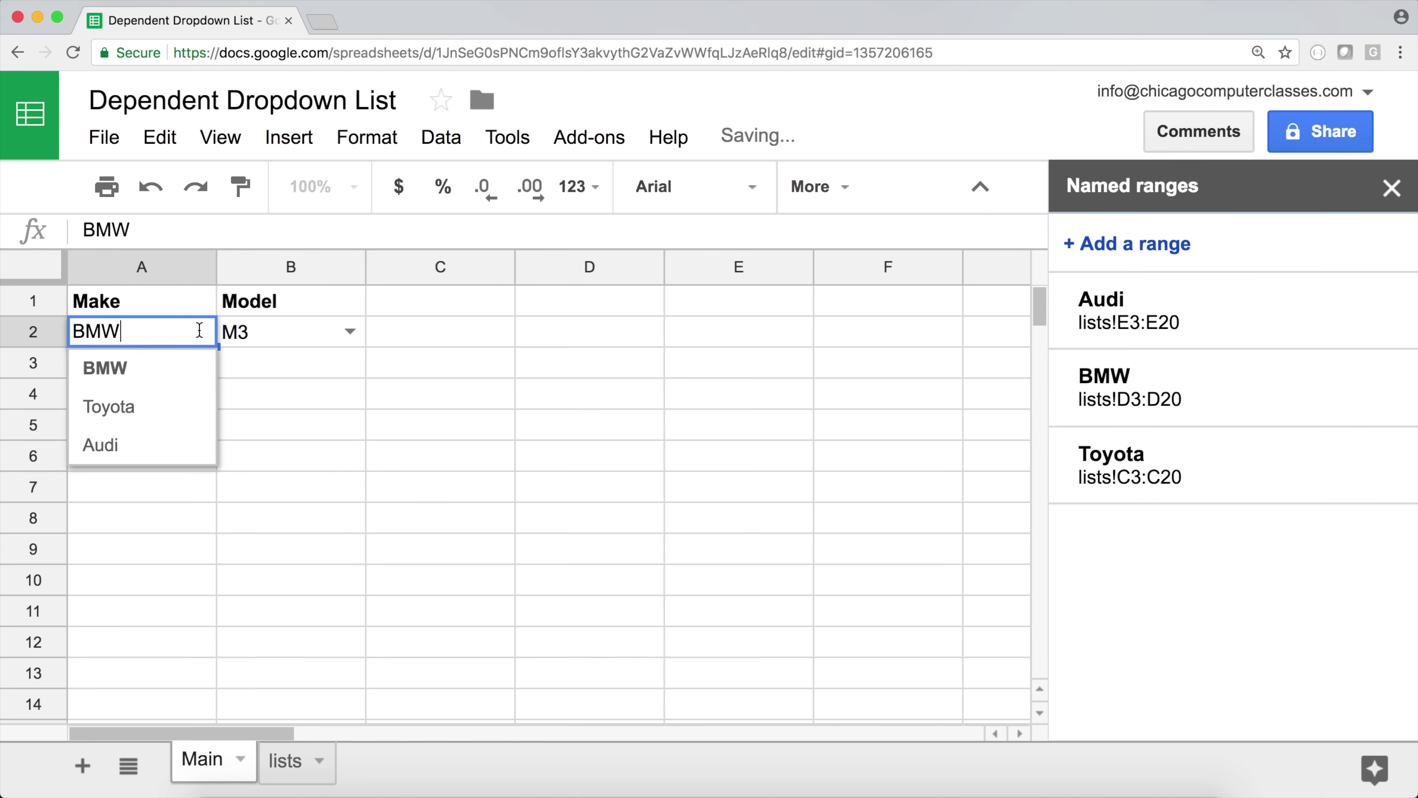
click(154, 407)
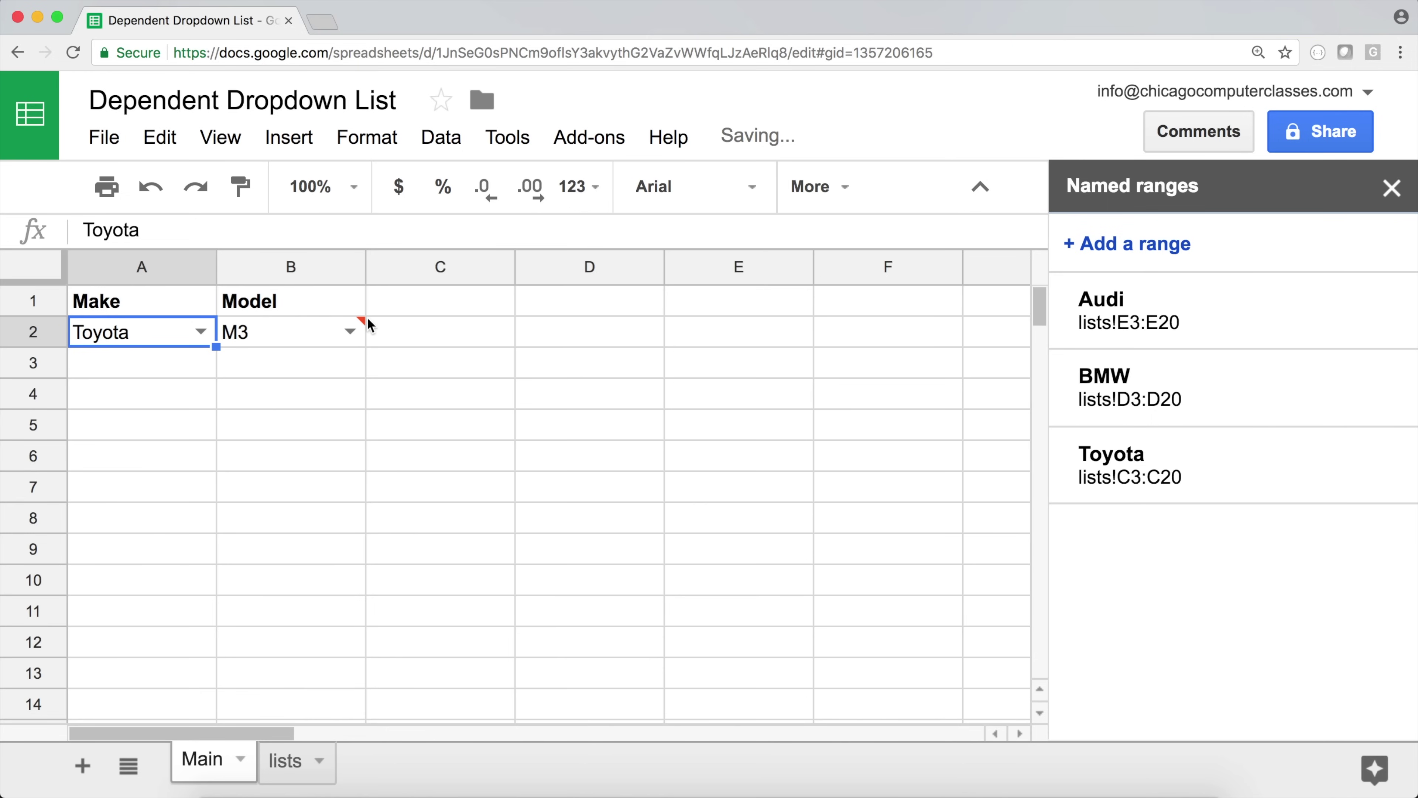
mouse_move(362, 321)
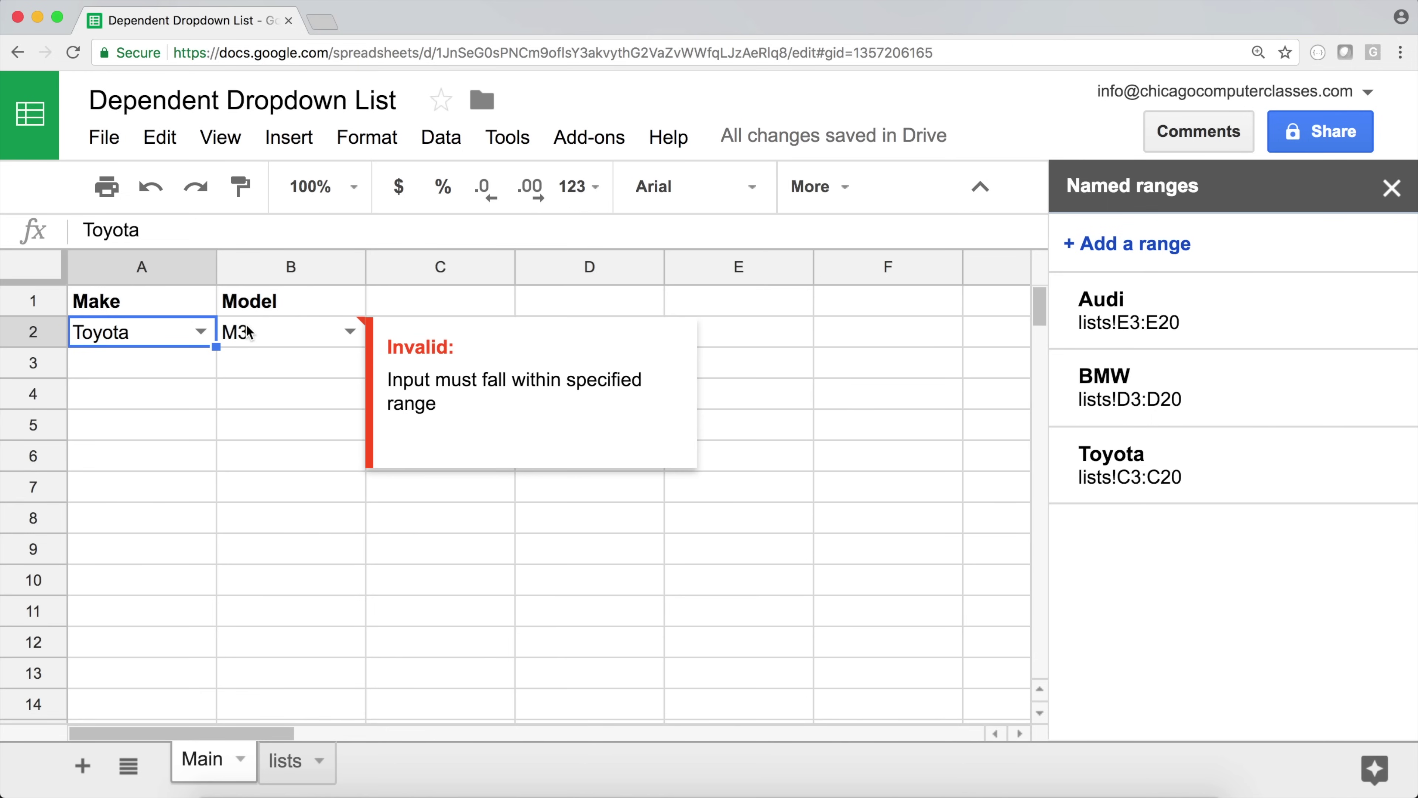
click(273, 332)
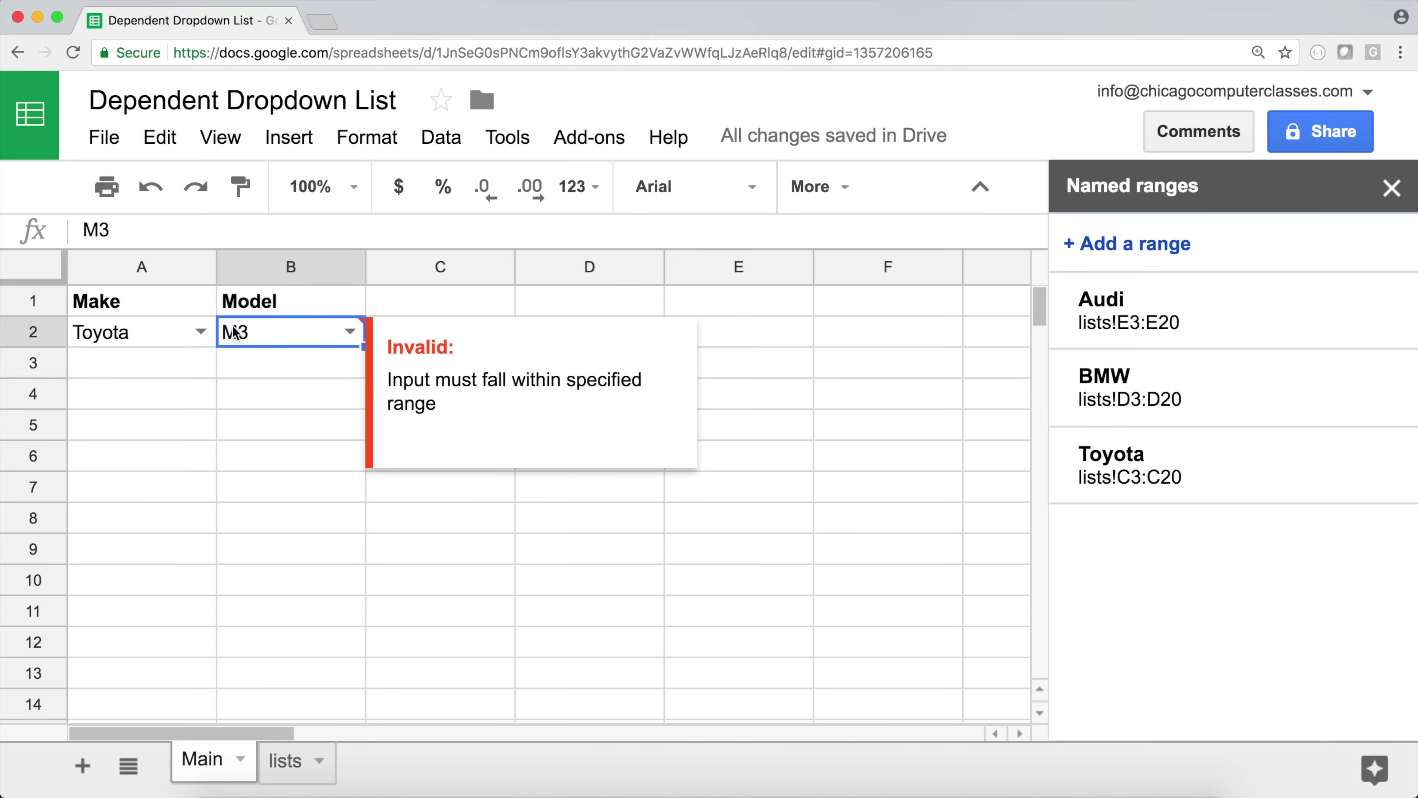
click(350, 331)
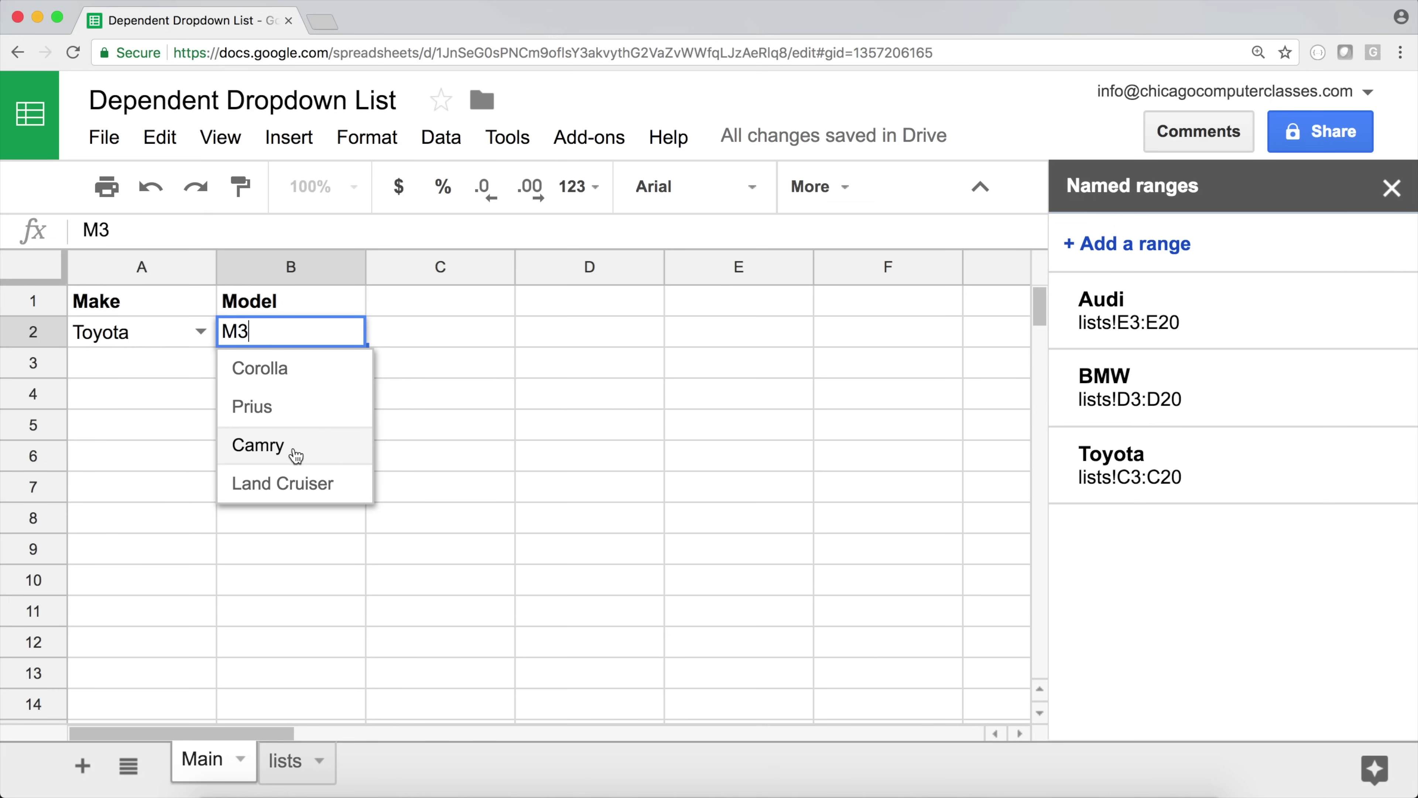
click(302, 483)
click(254, 399)
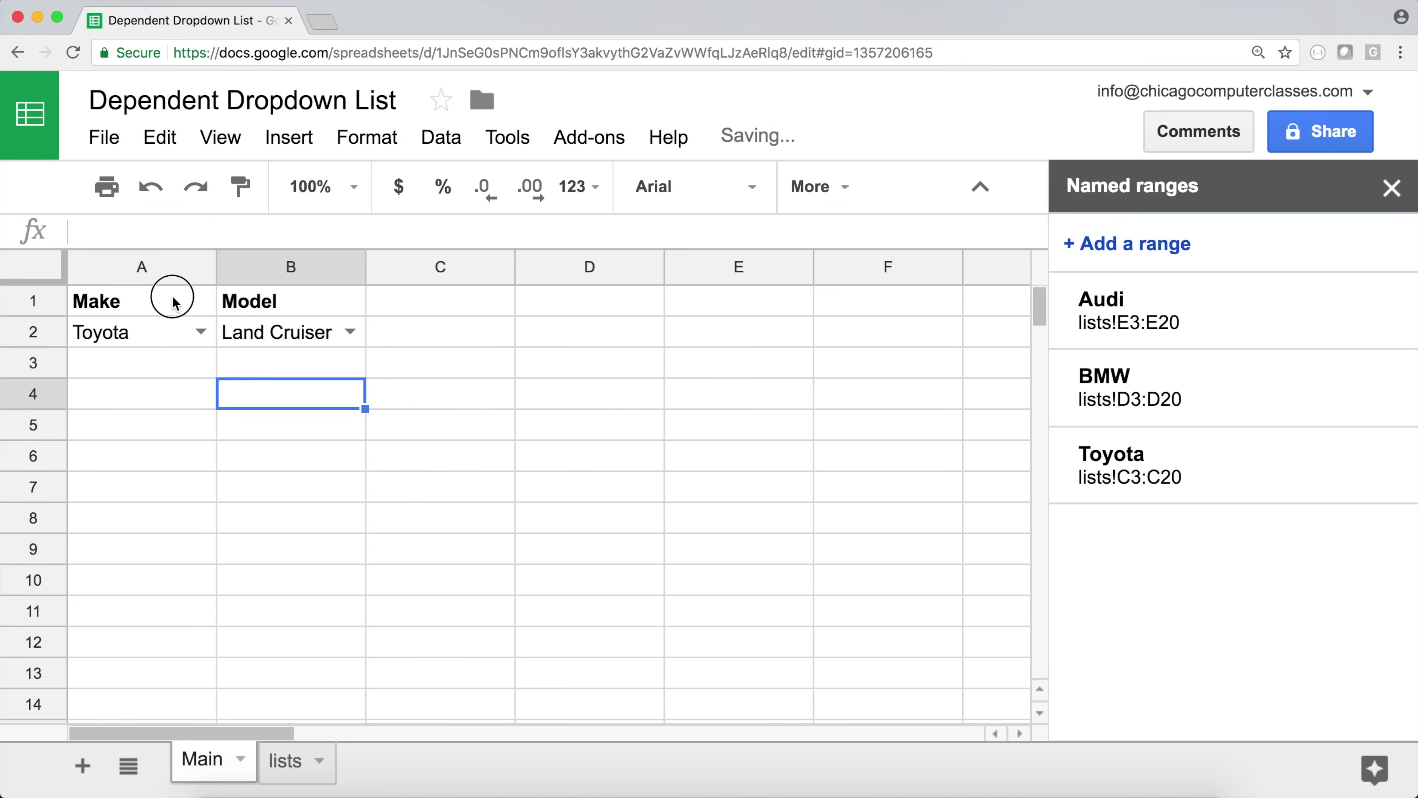
drag(168, 299, 327, 343)
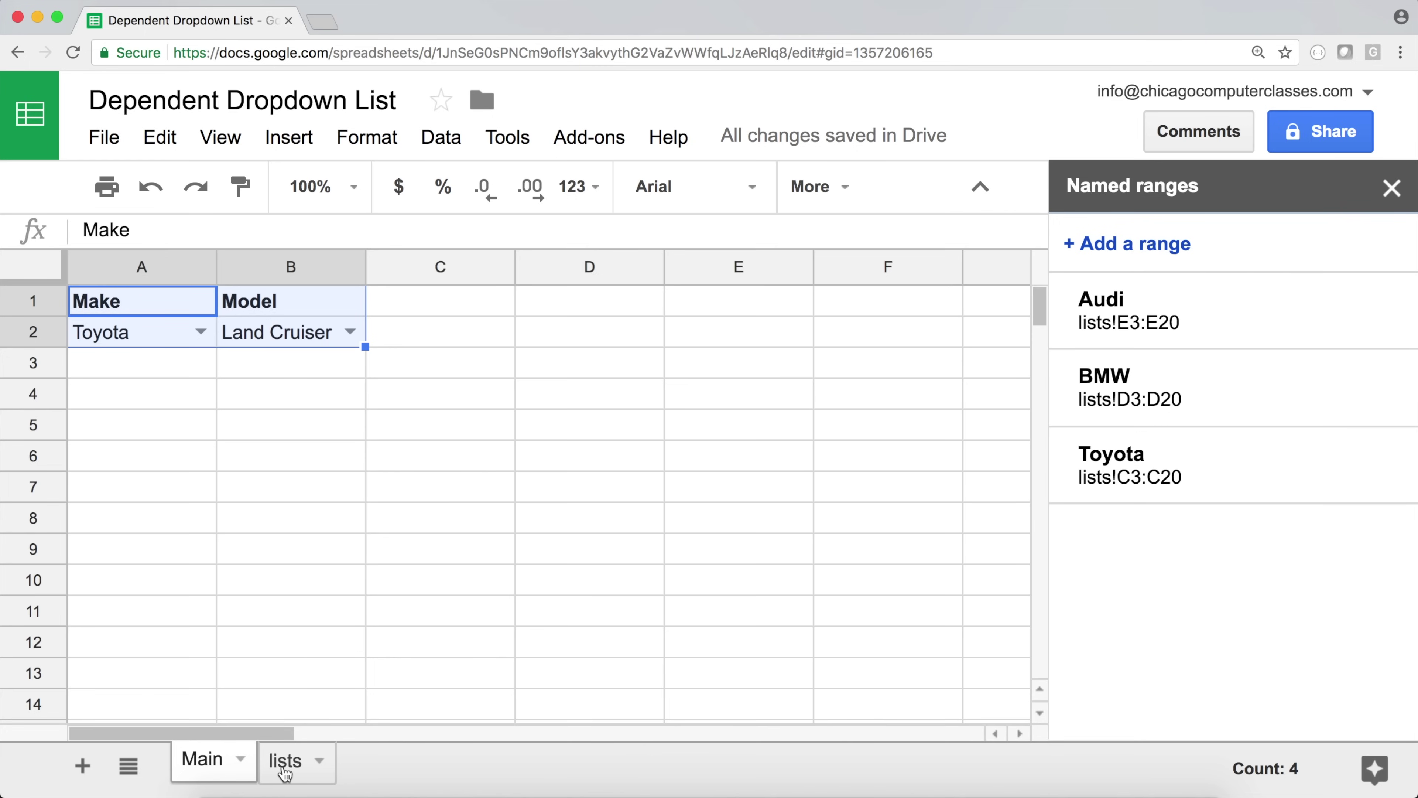
- Close the Named ranges sidebar and go to empty cell E8 on the lists sheet
click(1391, 187)
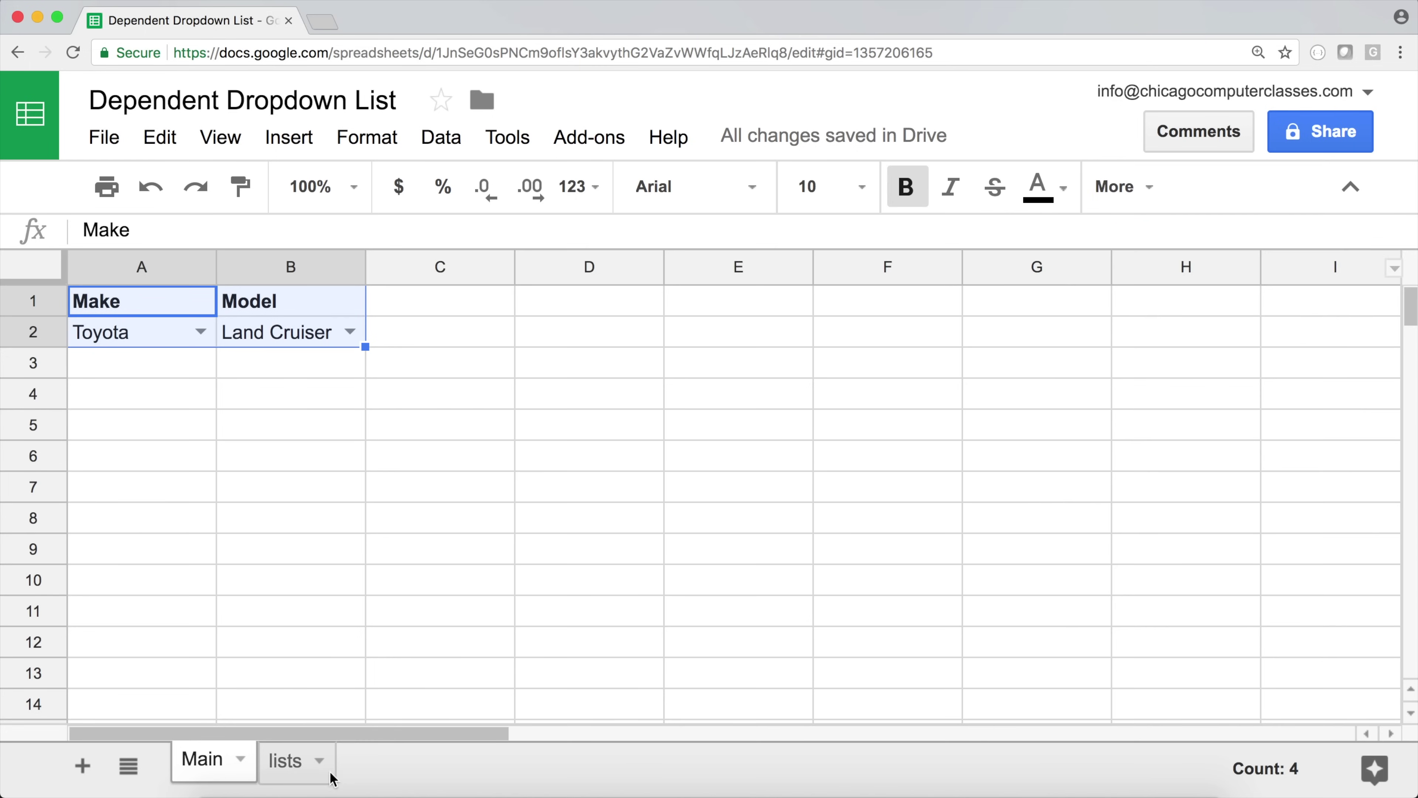
click(285, 760)
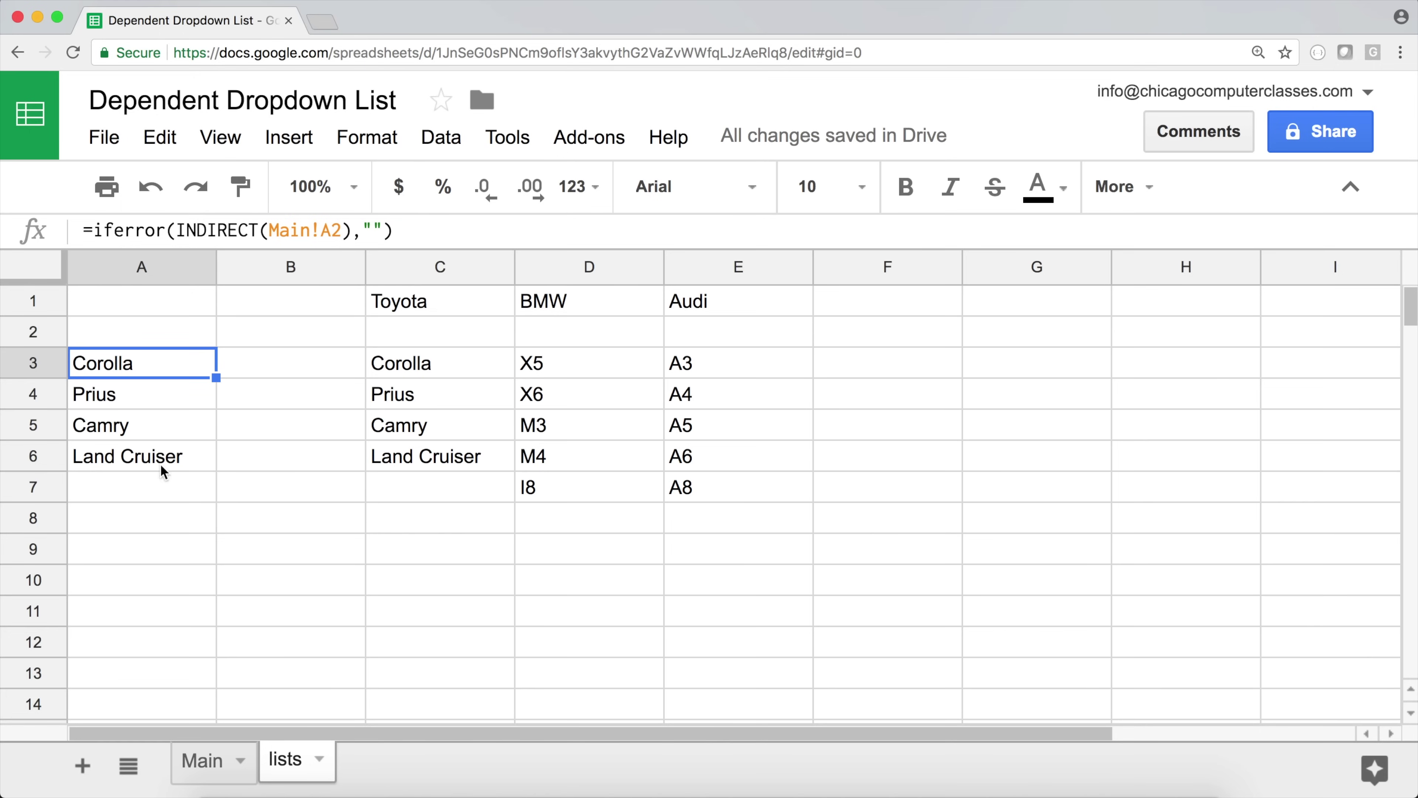
click(703, 518)
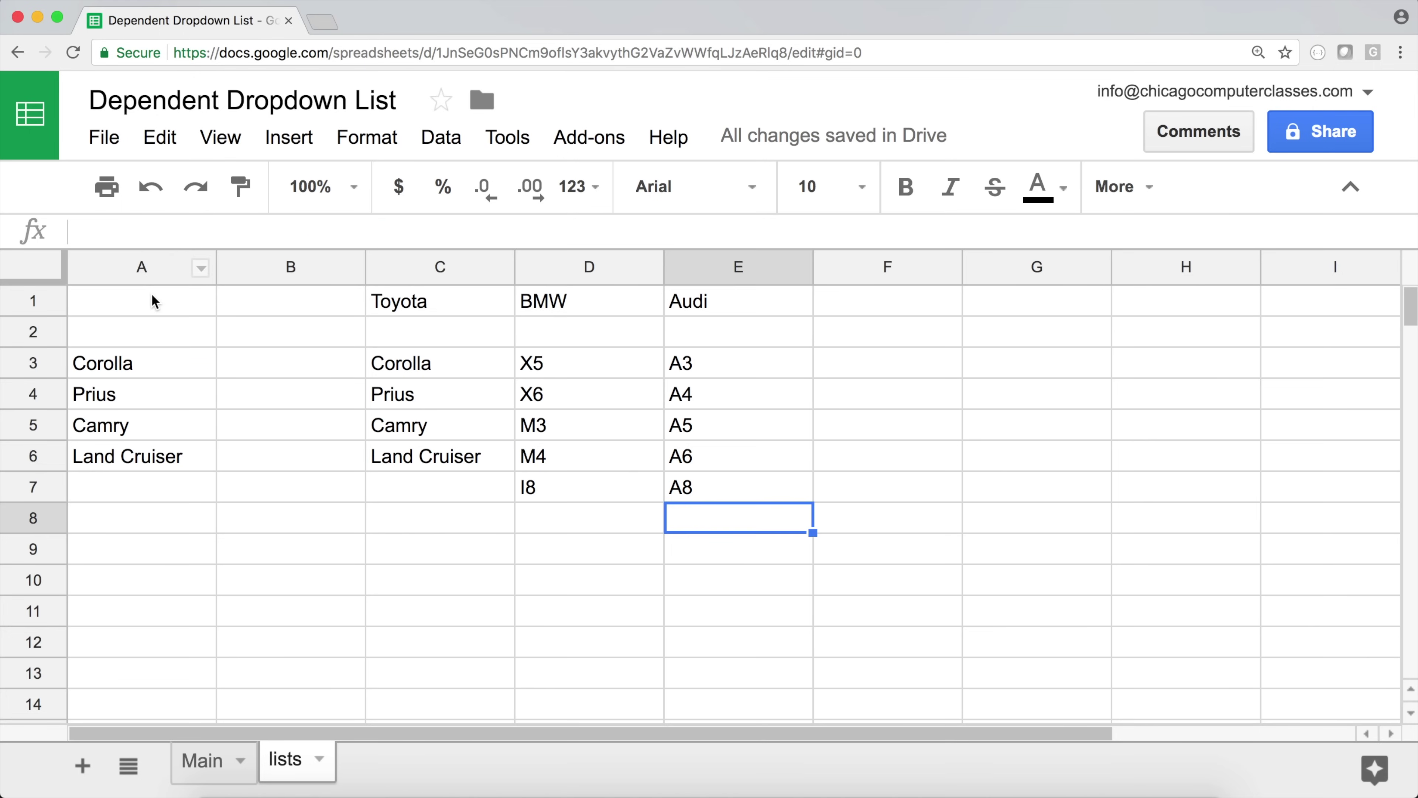